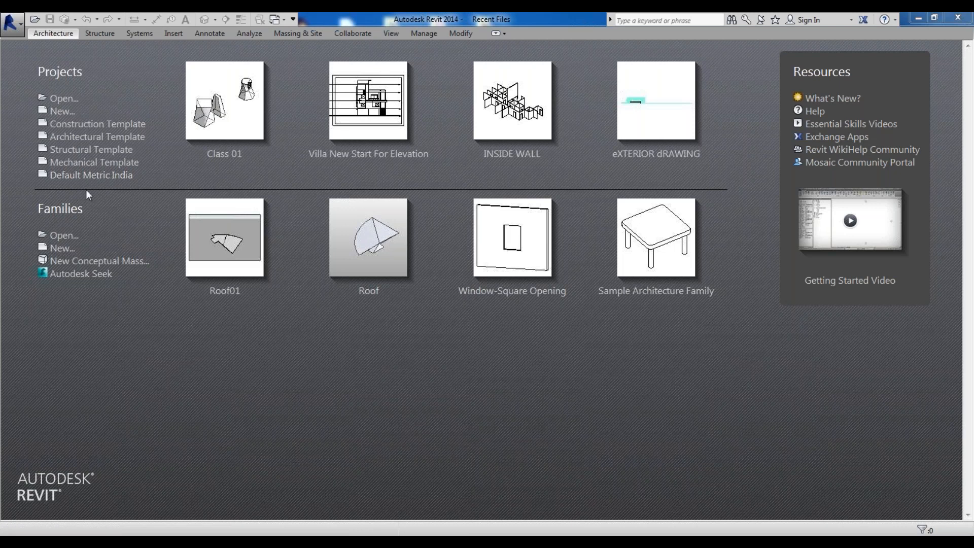
Start a new project from the recent files page and browse through the ribbon tabs
{"action": "left_click", "coordinate": [124, 184]}
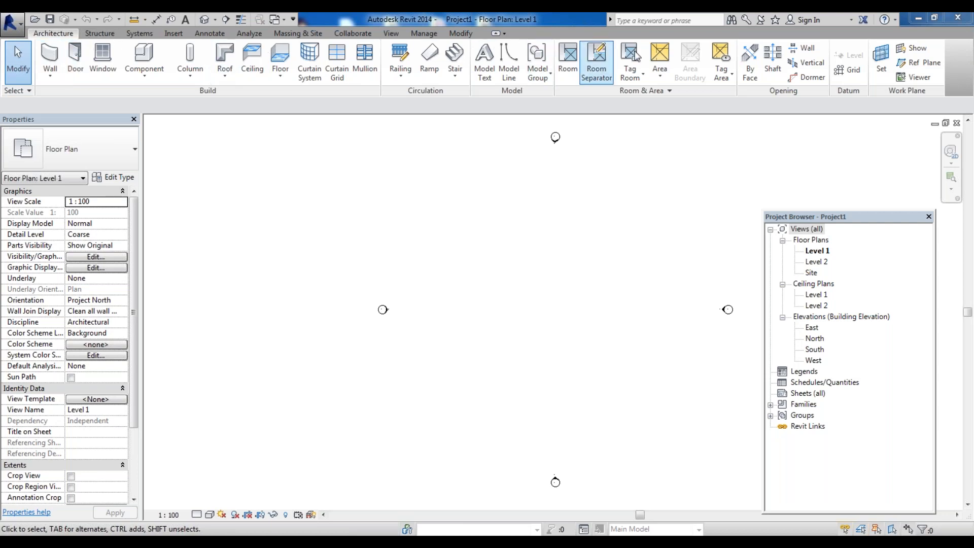
{"action": "scroll", "coordinate": [179, 33], "scroll_direction": "down", "scroll_amount": 3}
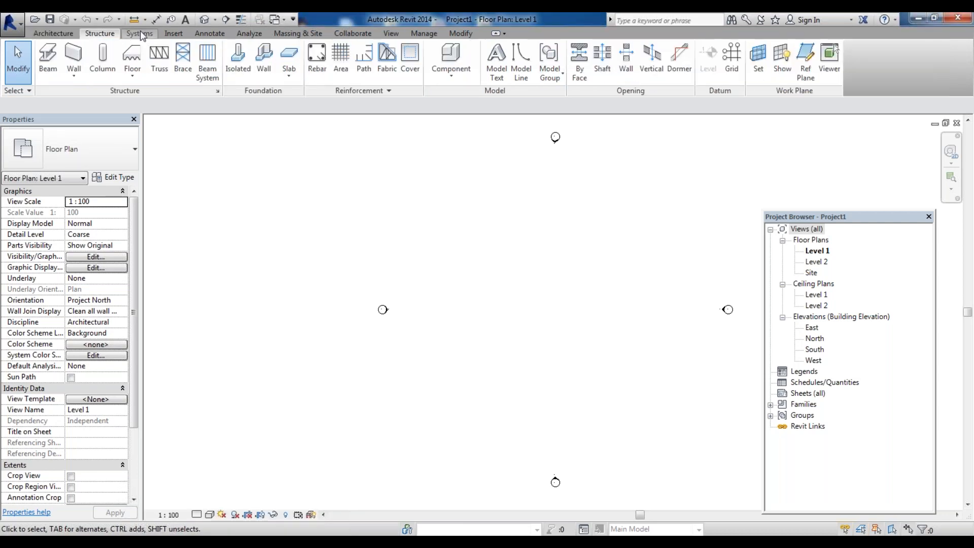
{"action": "scroll", "coordinate": [254, 36], "scroll_direction": "down", "scroll_amount": 1}
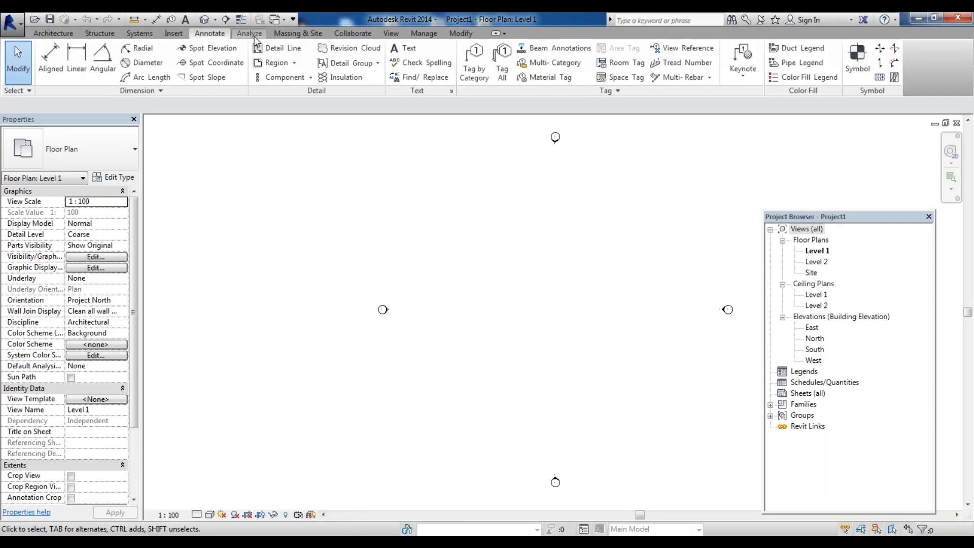
{"action": "scroll", "coordinate": [284, 36], "scroll_direction": "down", "scroll_amount": 2}
{"action": "scroll", "coordinate": [404, 35], "scroll_direction": "down", "scroll_amount": 2}
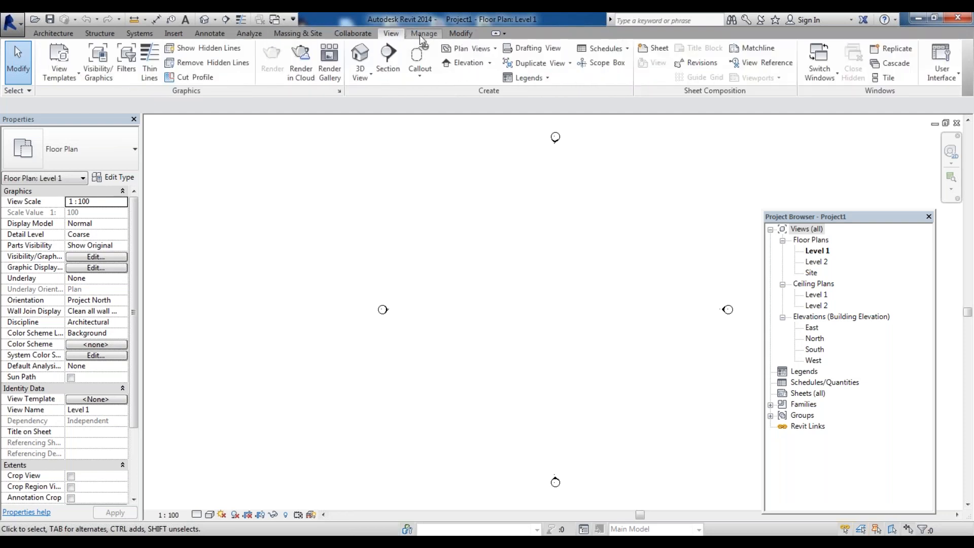
{"action": "scroll", "coordinate": [419, 35], "scroll_direction": "down", "scroll_amount": 1}
{"action": "left_click", "coordinate": [62, 36]}
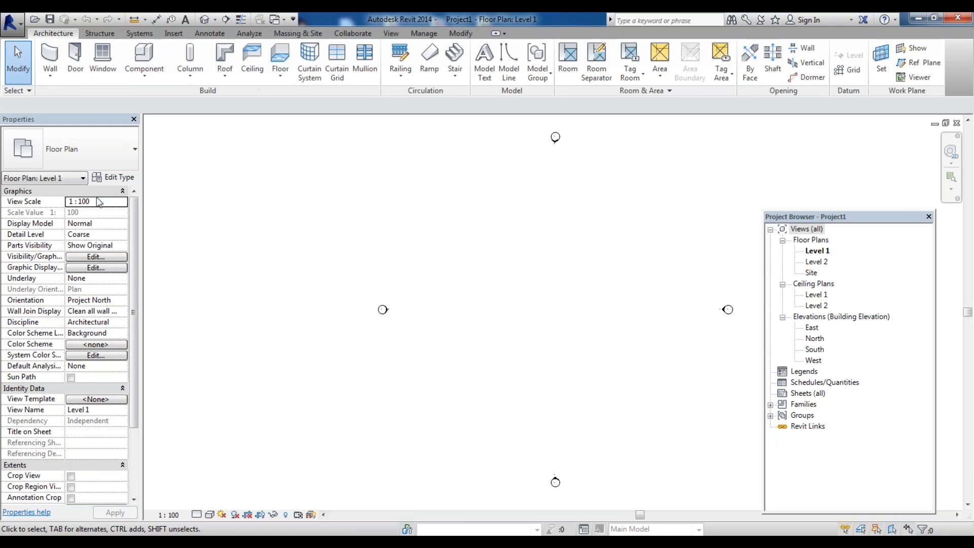
Move the Project Browser palette upward and enlarge it by extending its lower edge
{"action": "left_click", "coordinate": [65, 120]}
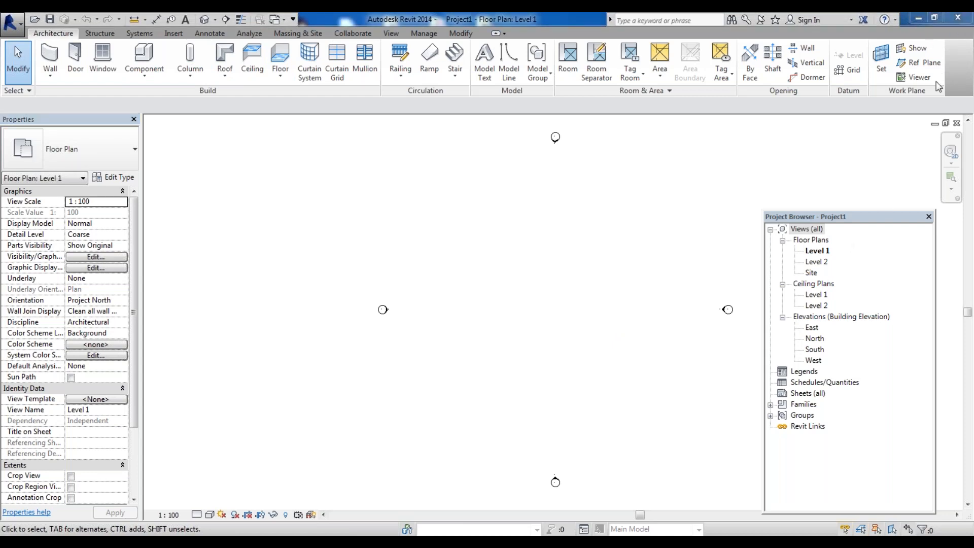
{"action": "left_click", "coordinate": [886, 222]}
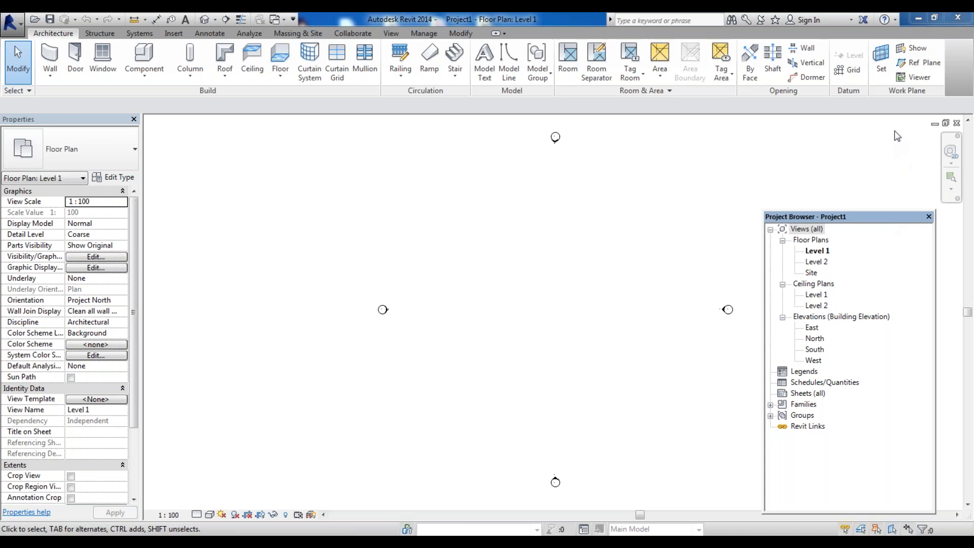
{"action": "left_click_drag", "start_coordinate": [885, 222], "coordinate": [896, 132]}
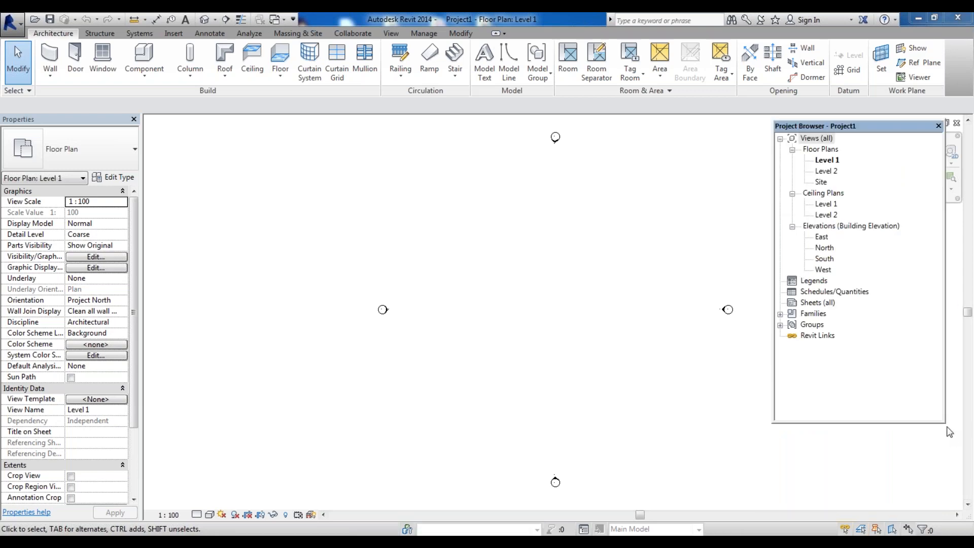
{"action": "left_click_drag", "start_coordinate": [947, 429], "coordinate": [956, 469]}
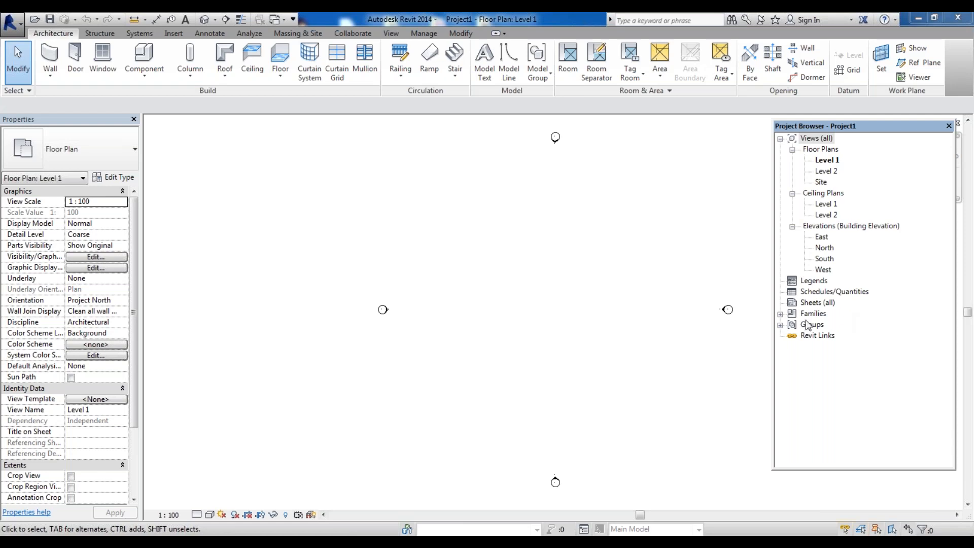
Expand and collapse the Families category in the Project Browser, then select the Level 1 floor plan
{"action": "left_click", "coordinate": [781, 314]}
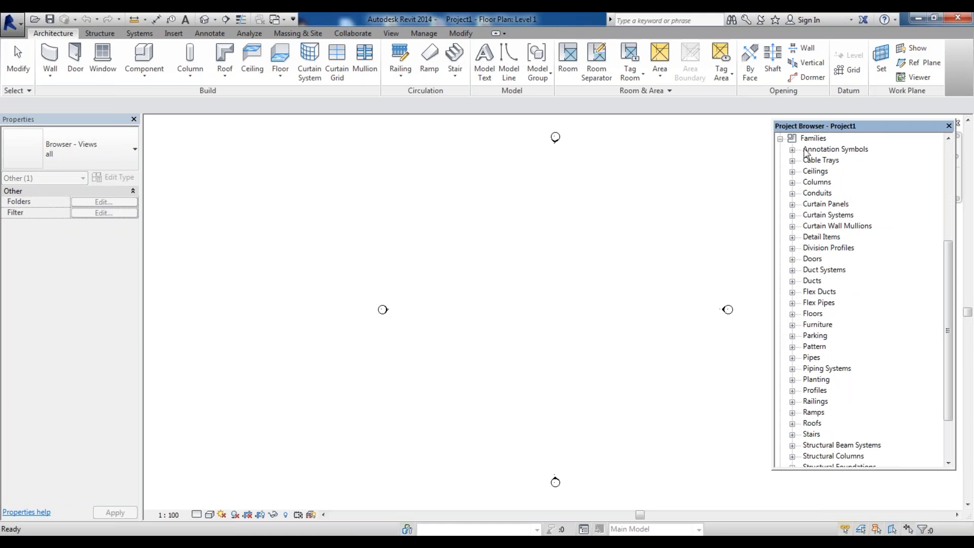
{"action": "left_click", "coordinate": [781, 139]}
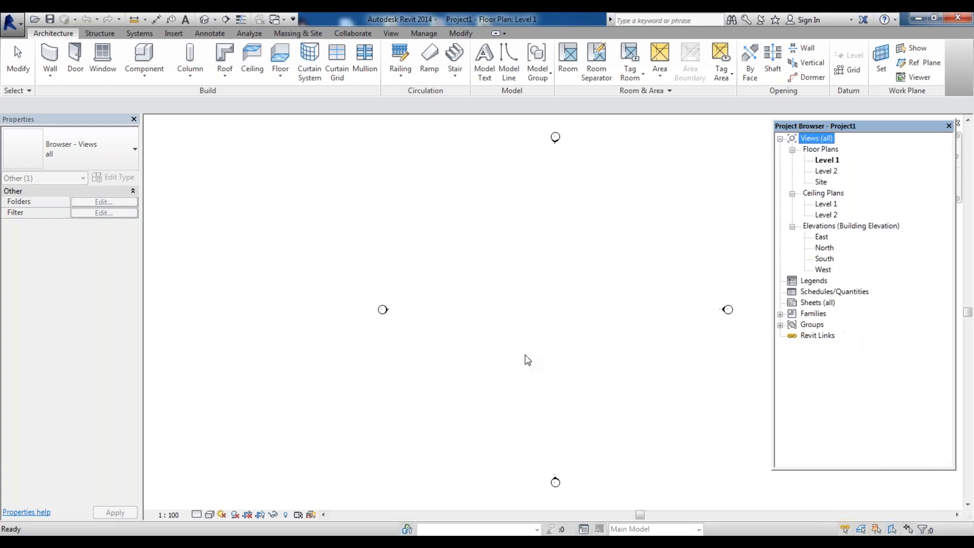
{"action": "left_click", "coordinate": [827, 160]}
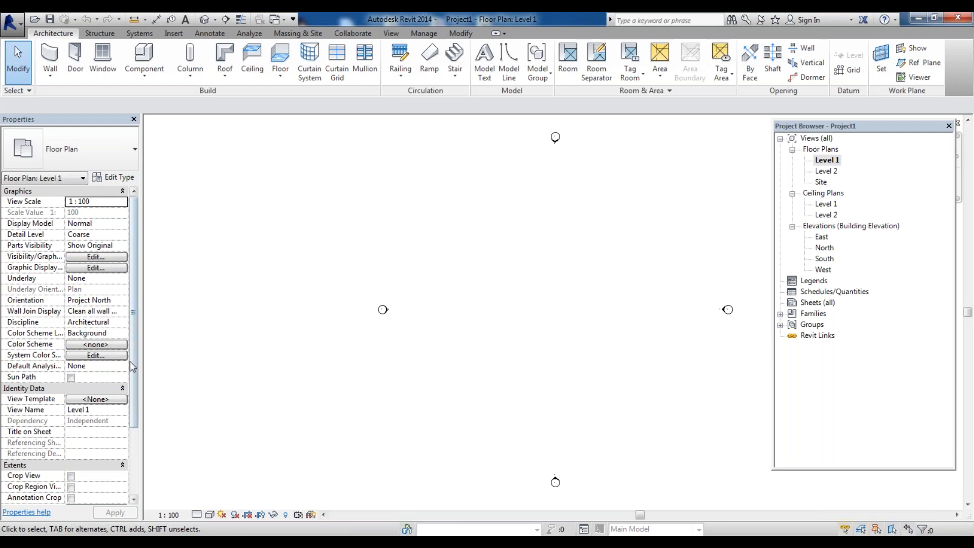
Scroll through the Level 1 floor plan properties to review its settings
{"action": "scroll", "coordinate": [134, 388], "scroll_direction": "down", "scroll_amount": 1}
{"action": "left_click_drag", "start_coordinate": [134, 388], "coordinate": [131, 446]}
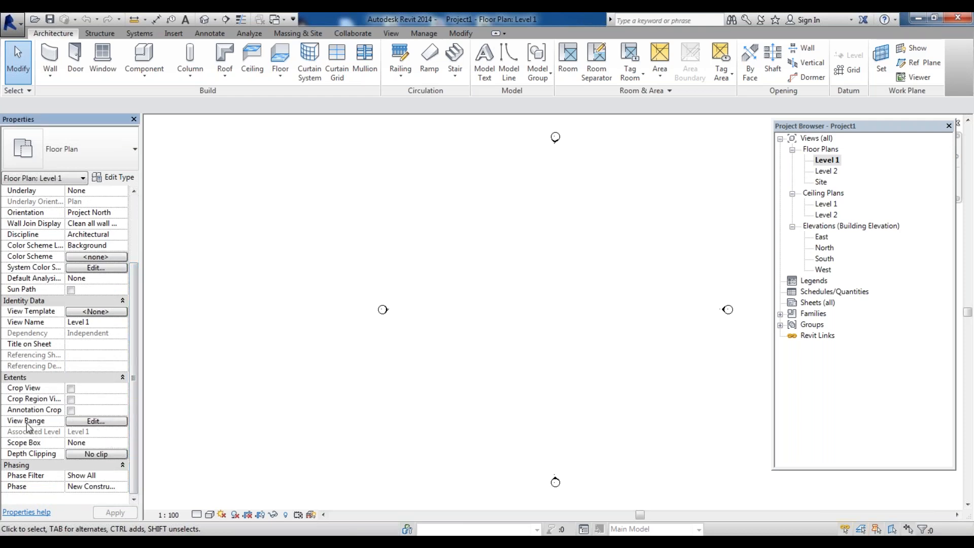
{"action": "left_click_drag", "start_coordinate": [136, 373], "coordinate": [147, 426]}
{"action": "left_click_drag", "start_coordinate": [137, 375], "coordinate": [135, 356]}
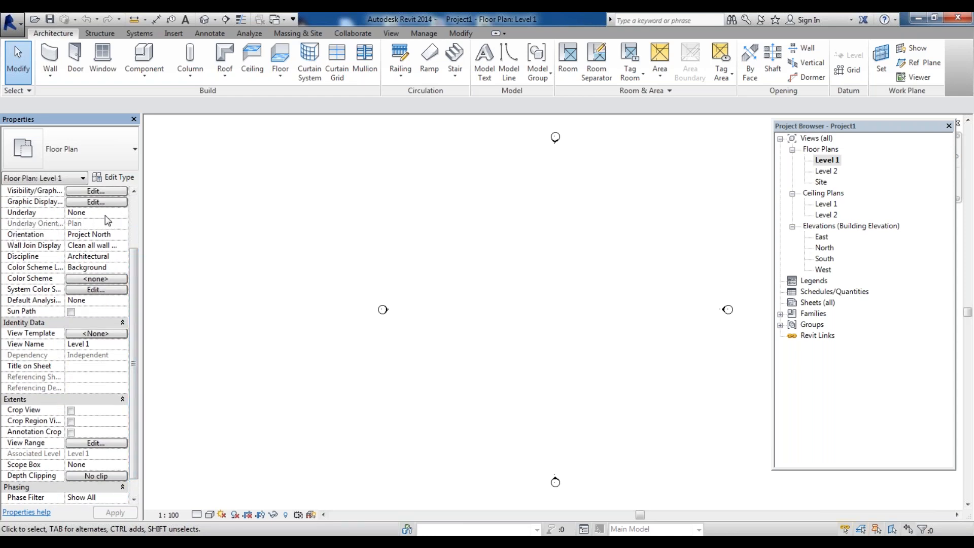
{"action": "scroll", "coordinate": [136, 218], "scroll_direction": "up", "scroll_amount": 3}
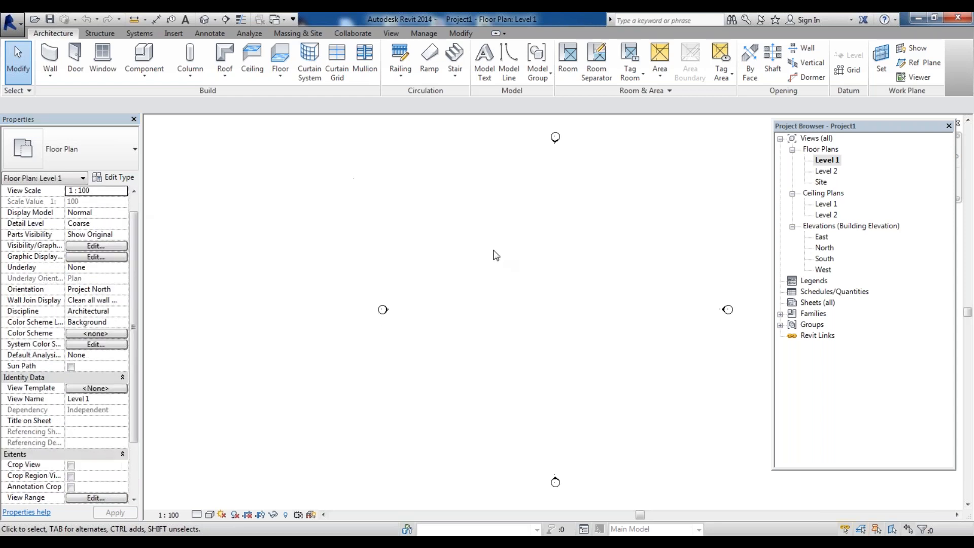
{"action": "scroll", "coordinate": [319, 263], "scroll_direction": "down", "scroll_amount": 2}
{"action": "scroll", "coordinate": [524, 304], "scroll_direction": "up", "scroll_amount": 2}
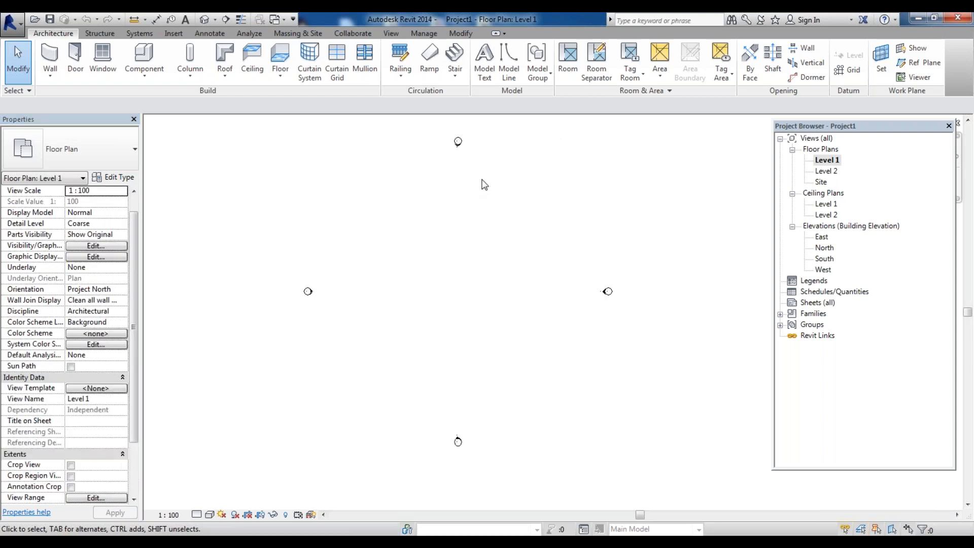
Try window-selecting the four elevation markers around the plan view
{"action": "left_click_drag", "start_coordinate": [456, 143], "coordinate": [442, 119]}
{"action": "mouse_move", "coordinate": [580, 263]}
{"action": "left_mouse_down"}
{"action": "mouse_move", "coordinate": [633, 326]}
{"action": "mouse_move", "coordinate": [665, 338]}
{"action": "left_mouse_up"}
{"action": "left_click_drag", "start_coordinate": [291, 266], "coordinate": [336, 334]}
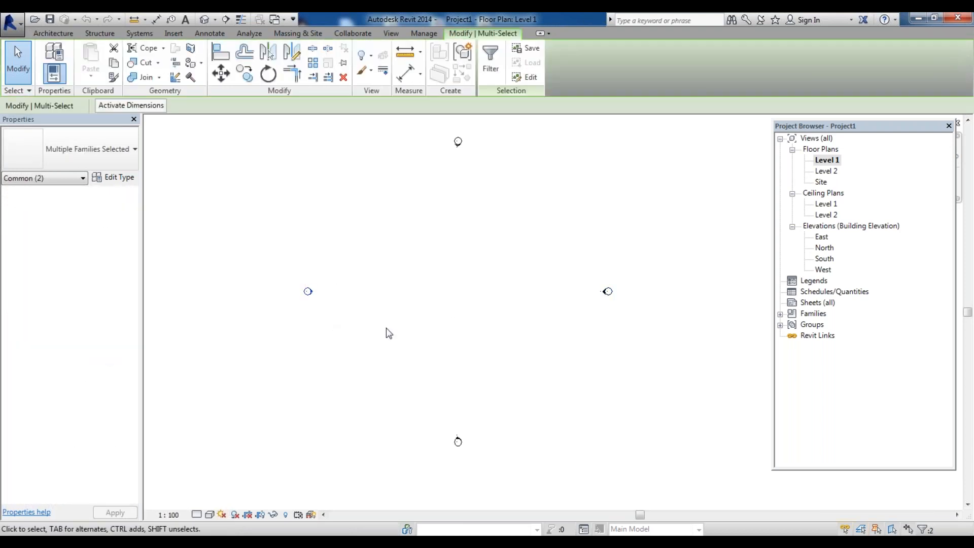
{"action": "left_click_drag", "start_coordinate": [579, 262], "coordinate": [638, 336]}
{"action": "scroll", "coordinate": [626, 297], "scroll_direction": "up", "scroll_amount": 1}
{"action": "scroll", "coordinate": [624, 296], "scroll_direction": "down", "scroll_amount": 1}
{"action": "left_click_drag", "start_coordinate": [596, 267], "coordinate": [637, 325]}
{"action": "left_click_drag", "start_coordinate": [287, 256], "coordinate": [375, 330]}
{"action": "left_click_drag", "start_coordinate": [528, 199], "coordinate": [435, 133]}
{"action": "left_click_drag", "start_coordinate": [461, 396], "coordinate": [516, 457]}
{"action": "left_click", "coordinate": [471, 255]}
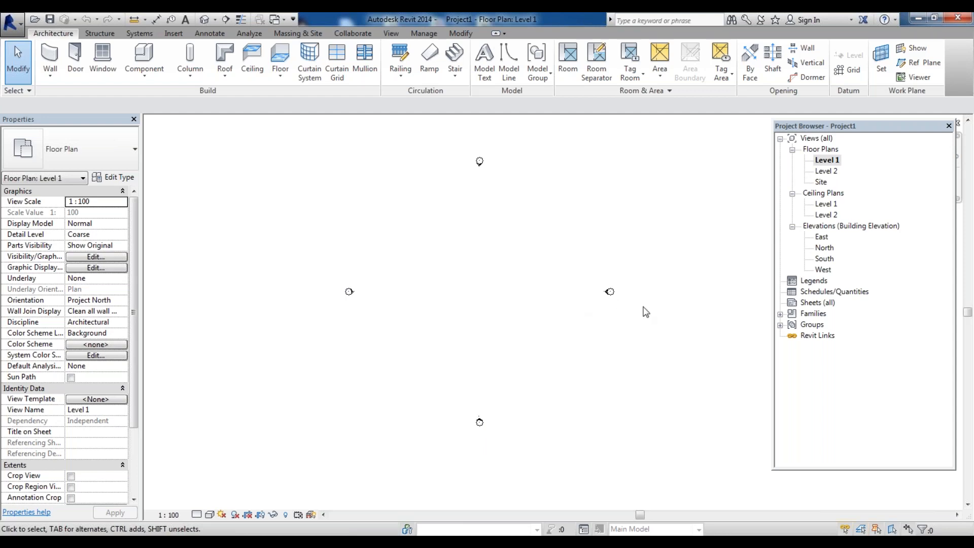
Nudge the north elevation marker up and the east elevation marker to the right
{"action": "left_click_drag", "start_coordinate": [573, 252], "coordinate": [661, 346]}
{"action": "left_click_drag", "start_coordinate": [457, 137], "coordinate": [500, 199]}
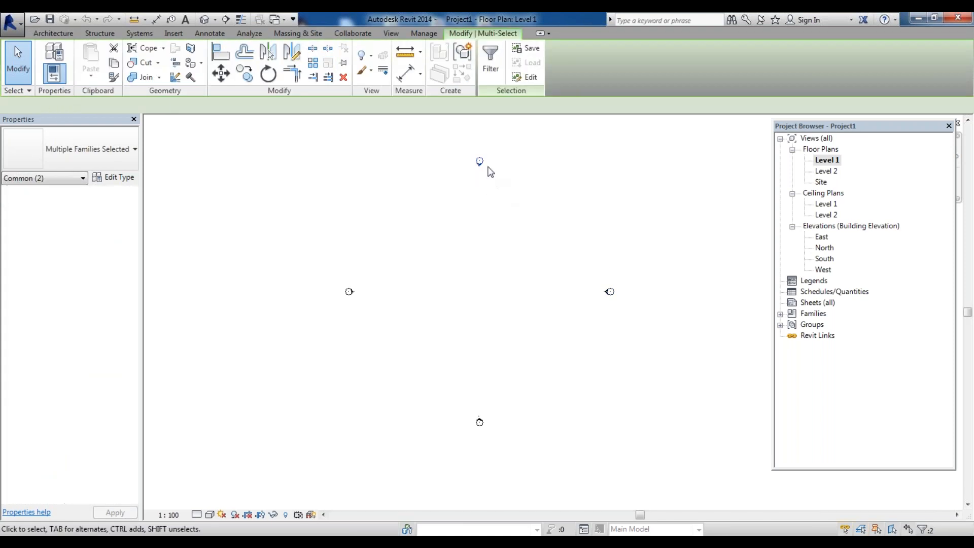
{"action": "left_click", "coordinate": [432, 151]}
{"action": "left_click_drag", "start_coordinate": [431, 136], "coordinate": [552, 226]}
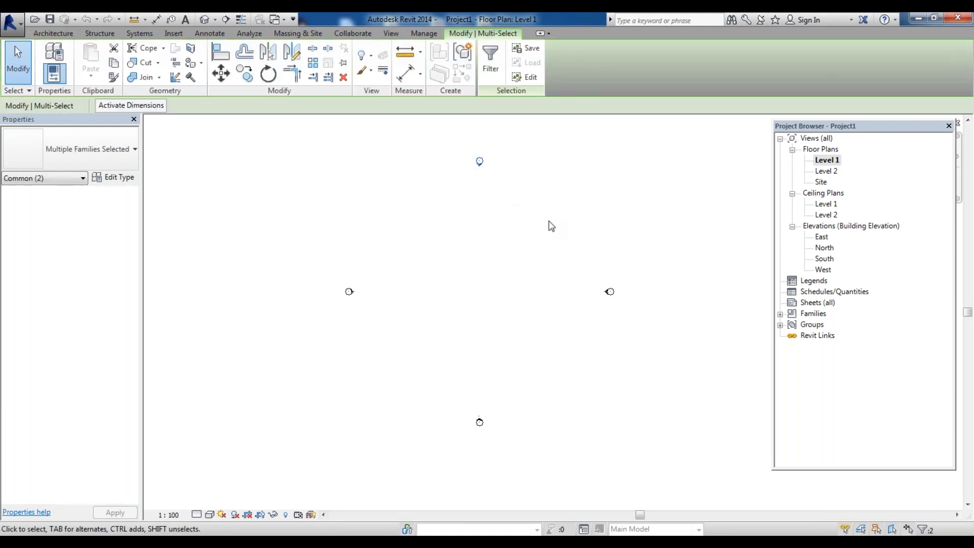
{"action": "key", "text": "Up"}
{"action": "key", "text": "Up"}
{"action": "mouse_move", "coordinate": [553, 264]}
{"action": "left_mouse_down"}
{"action": "mouse_move", "coordinate": [611, 308]}
{"action": "mouse_move", "coordinate": [662, 331]}
{"action": "left_mouse_up"}
{"action": "key", "text": "Right"}
{"action": "key", "text": "Right"}
{"action": "key", "text": "Right"}
{"action": "key", "text": "Right"}
{"action": "key", "text": "Right"}
{"action": "key", "text": "Right"}
{"action": "key", "text": "Right"}
{"action": "left_click_drag", "start_coordinate": [477, 361], "coordinate": [503, 463]}
{"action": "left_click_drag", "start_coordinate": [462, 387], "coordinate": [510, 463]}
{"action": "left_click_drag", "start_coordinate": [319, 259], "coordinate": [431, 362]}
{"action": "left_click", "coordinate": [454, 350]}
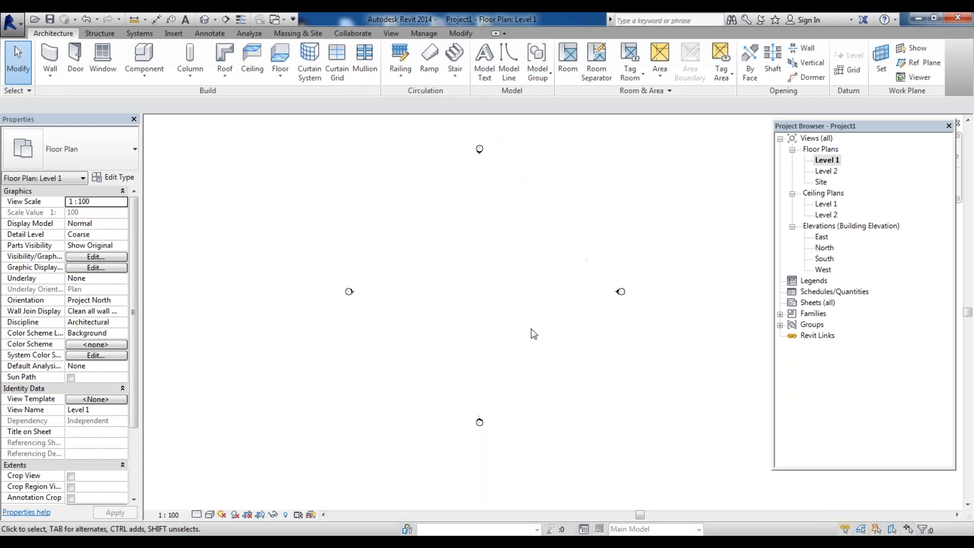
Delete the East elevation marker and accept the view deletion warning
{"action": "scroll", "coordinate": [506, 311], "scroll_direction": "down", "scroll_amount": 3}
{"action": "scroll", "coordinate": [511, 294], "scroll_direction": "up", "scroll_amount": 2}
{"action": "left_click_drag", "start_coordinate": [578, 276], "coordinate": [638, 354]}
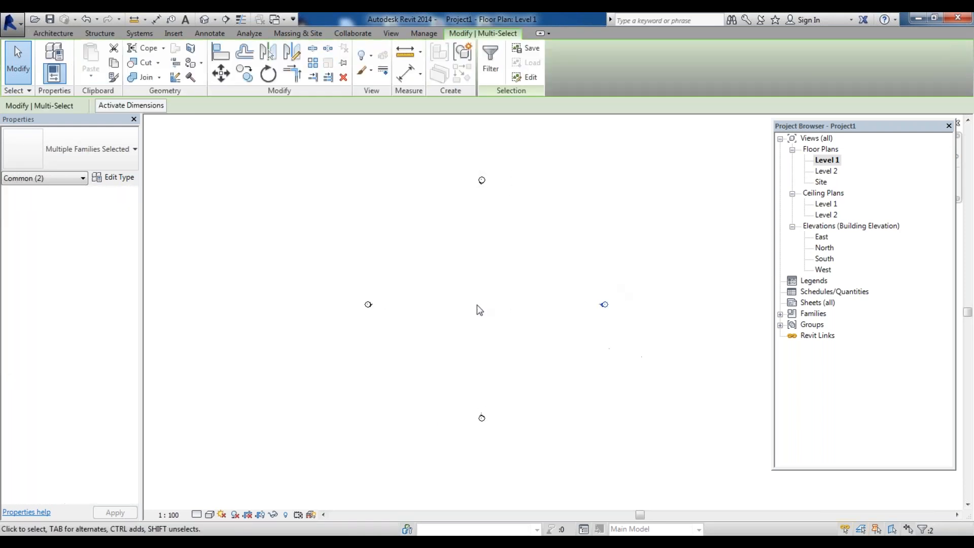
{"action": "left_click", "coordinate": [500, 198]}
{"action": "left_click_drag", "start_coordinate": [499, 191], "coordinate": [508, 196]}
{"action": "left_click_drag", "start_coordinate": [579, 258], "coordinate": [627, 336]}
{"action": "left_click_drag", "start_coordinate": [574, 263], "coordinate": [649, 363]}
{"action": "key", "text": "Delete"}
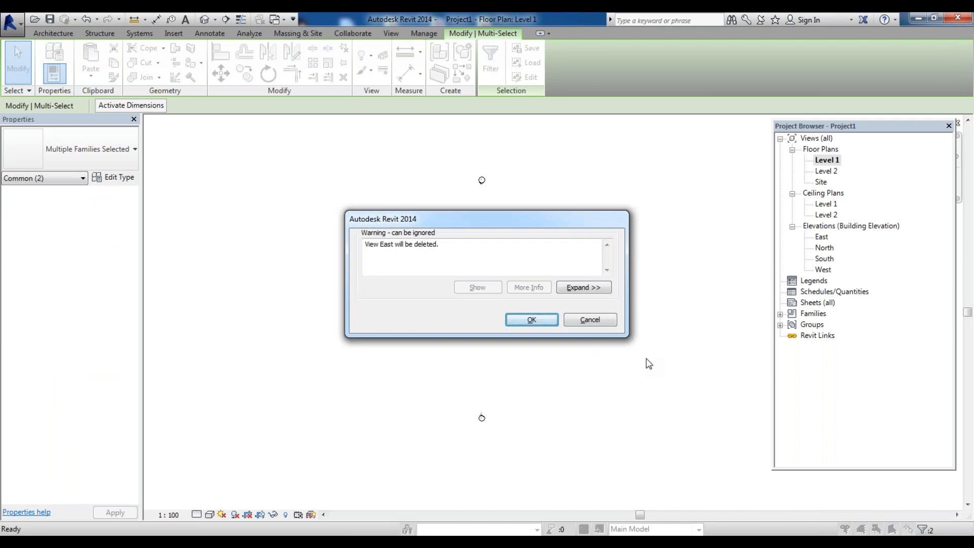
{"action": "key", "text": "Return"}
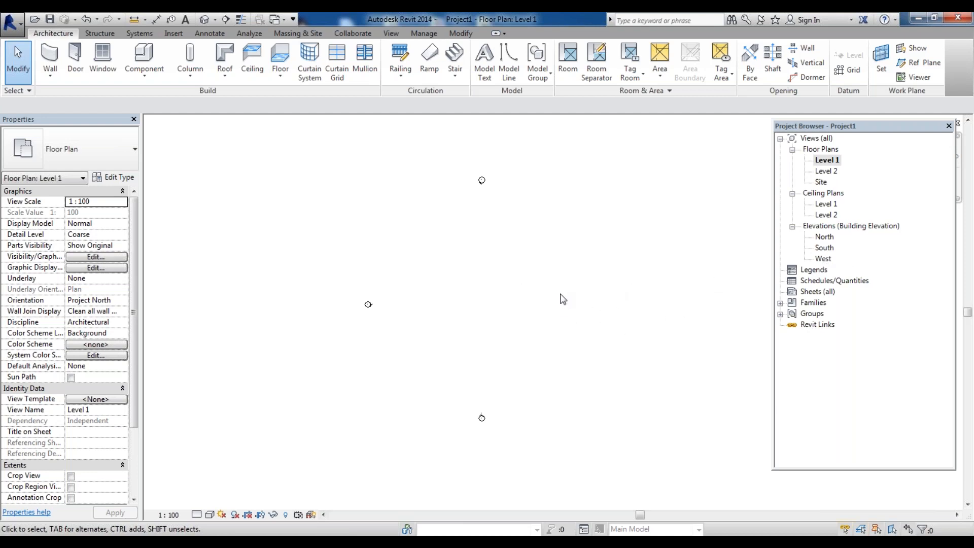
{"action": "left_click", "coordinate": [604, 304]}
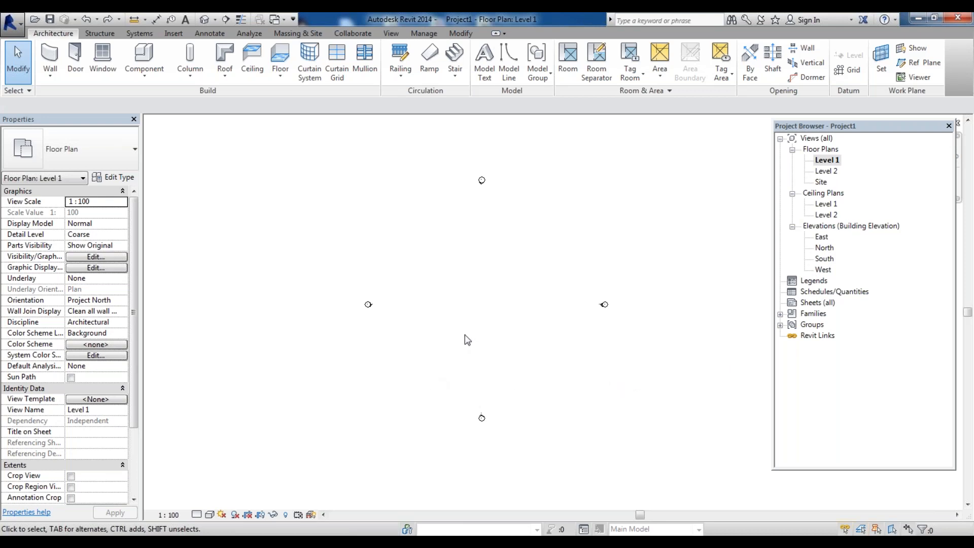
Draw a closed rectangle of Generic 200mm walls about 24000 mm by 12000 mm on the wall centerline
{"action": "scroll", "coordinate": [330, 328], "scroll_direction": "down", "scroll_amount": 2}
{"action": "scroll", "coordinate": [514, 288], "scroll_direction": "up", "scroll_amount": 1}
{"action": "left_click", "coordinate": [49, 60]}
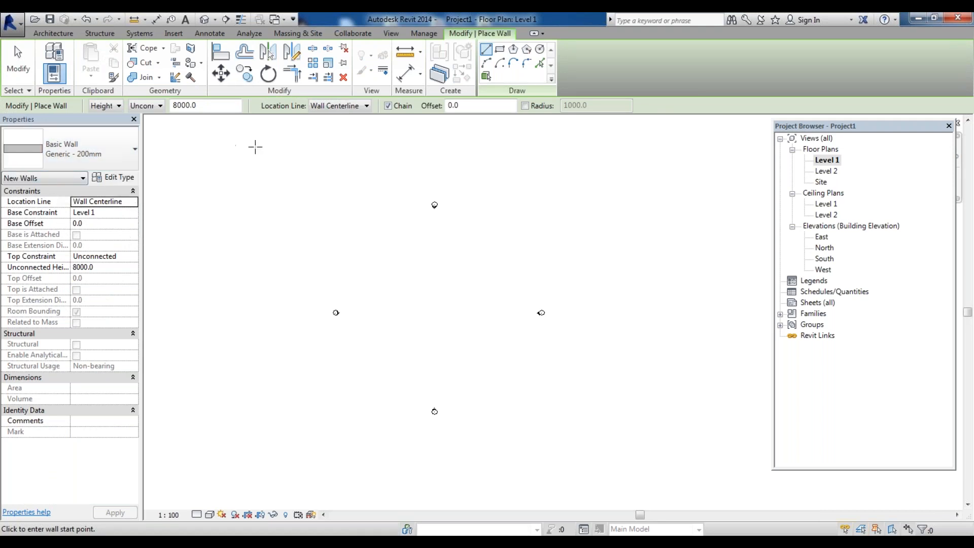
{"action": "left_click", "coordinate": [349, 108]}
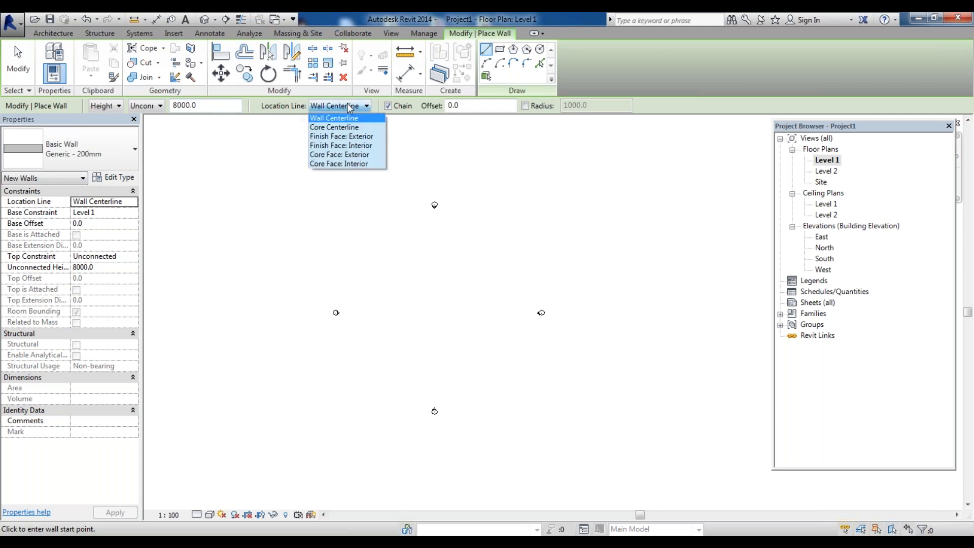
{"action": "left_click", "coordinate": [349, 107]}
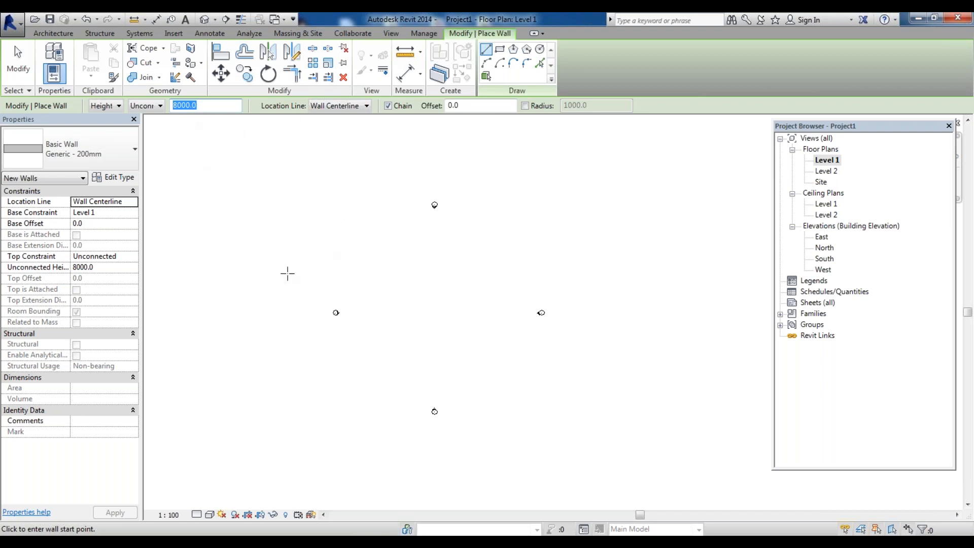
{"action": "left_click", "coordinate": [383, 267]}
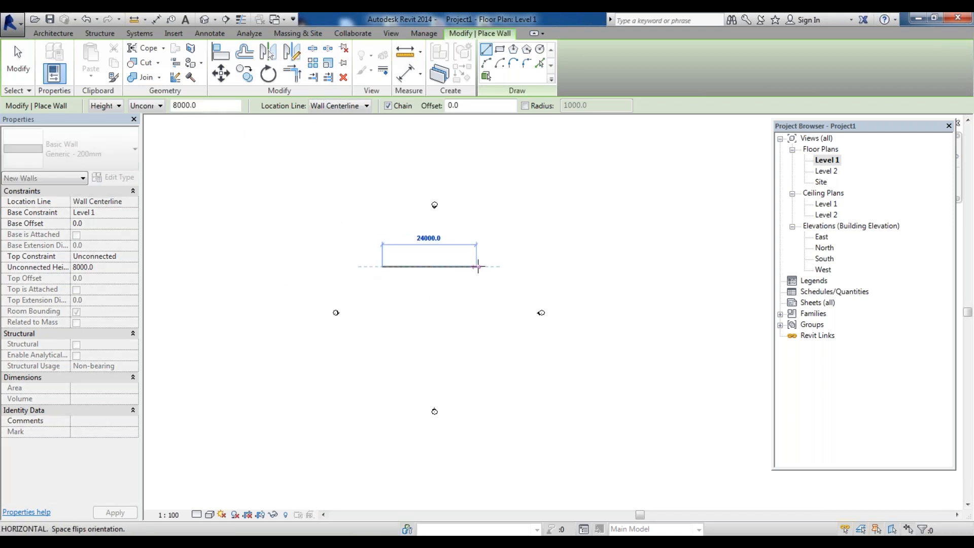
{"action": "left_click", "coordinate": [480, 267]}
{"action": "left_click", "coordinate": [480, 341]}
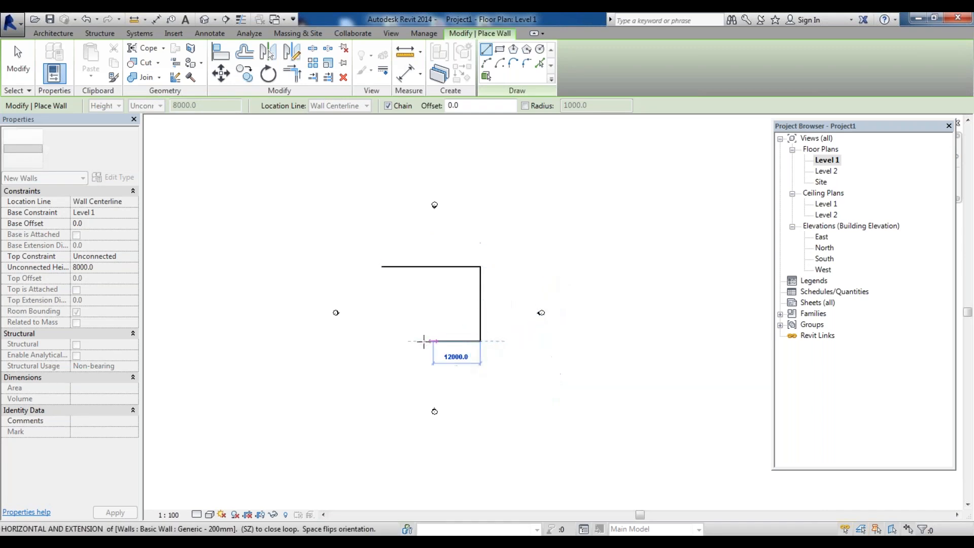
{"action": "left_click", "coordinate": [383, 341]}
{"action": "left_click", "coordinate": [382, 266]}
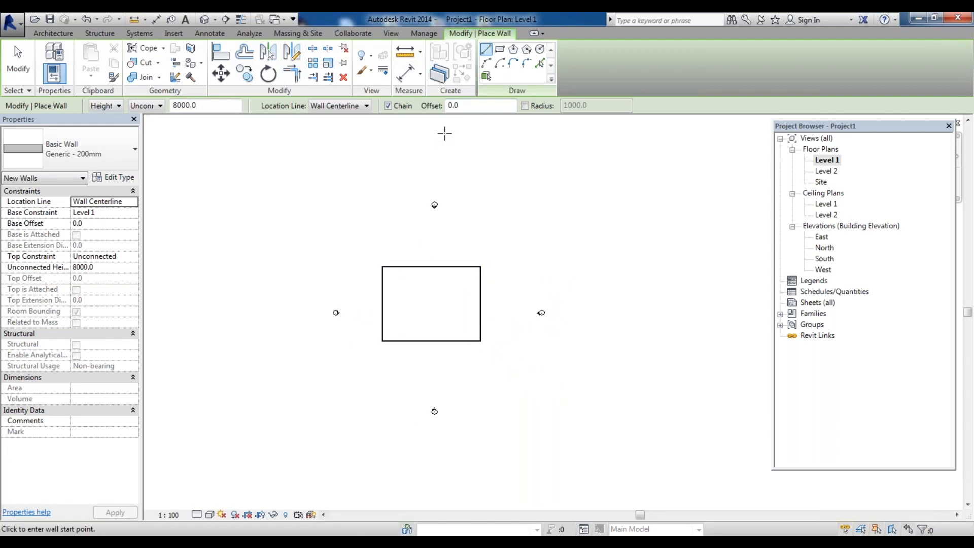
Add an aligned dimension between the left and right walls, placed above the rectangle
{"action": "left_click", "coordinate": [421, 74]}
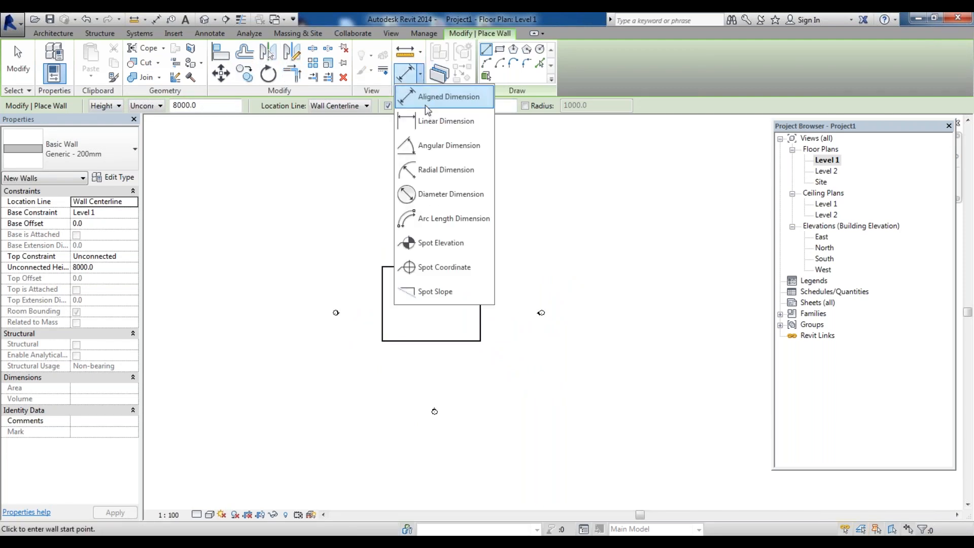
{"action": "left_click", "coordinate": [436, 88]}
{"action": "left_click", "coordinate": [381, 284]}
{"action": "left_click", "coordinate": [482, 284]}
{"action": "scroll", "coordinate": [480, 256], "scroll_direction": "up", "scroll_amount": 2}
{"action": "scroll", "coordinate": [413, 266], "scroll_direction": "up", "scroll_amount": 4}
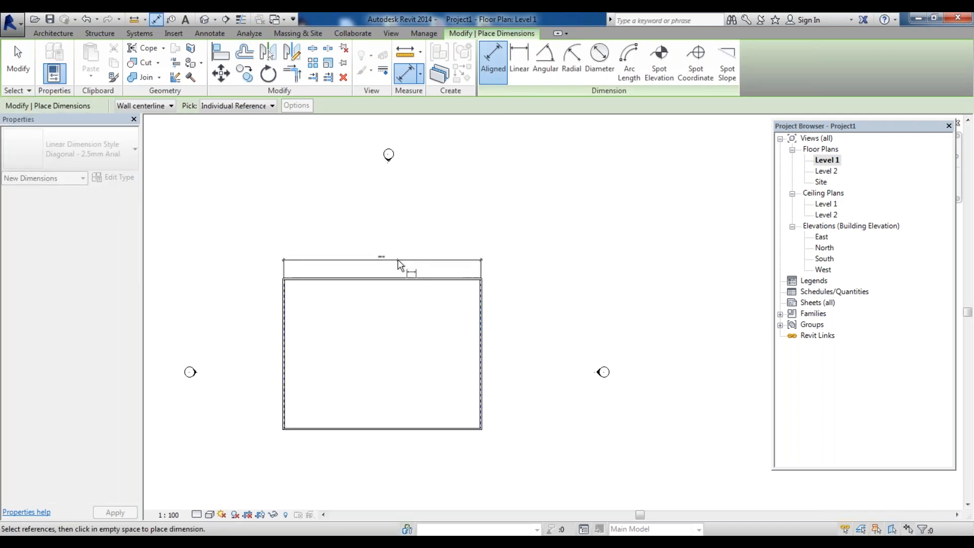
{"action": "left_click", "coordinate": [401, 265]}
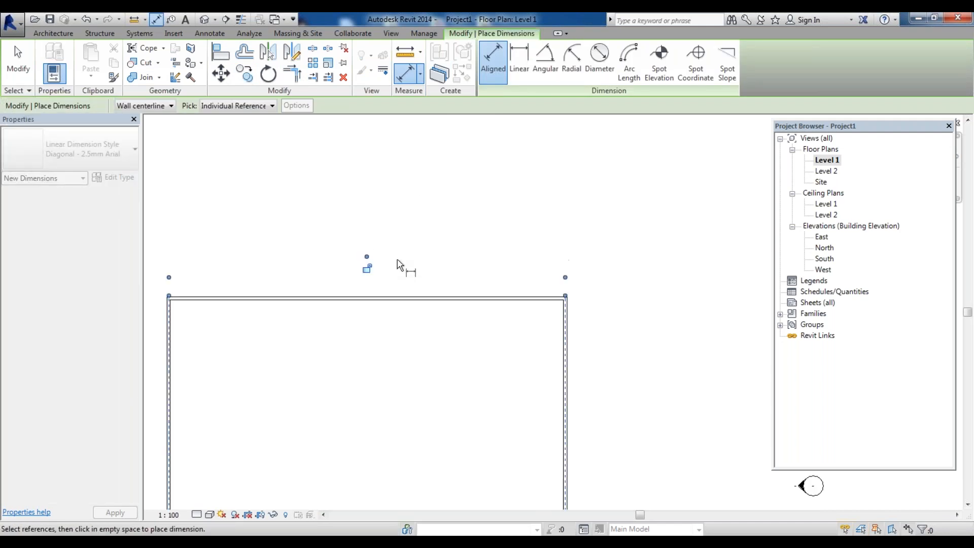
Add an aligned dimension between the top and bottom walls, placed to the right of the rectangle
{"action": "scroll", "coordinate": [359, 276], "scroll_direction": "up", "scroll_amount": 2}
{"action": "scroll", "coordinate": [387, 260], "scroll_direction": "down", "scroll_amount": 3}
{"action": "scroll", "coordinate": [393, 257], "scroll_direction": "up", "scroll_amount": 2}
{"action": "scroll", "coordinate": [401, 264], "scroll_direction": "down", "scroll_amount": 3}
{"action": "scroll", "coordinate": [489, 274], "scroll_direction": "up", "scroll_amount": 3}
{"action": "left_click", "coordinate": [485, 259]}
{"action": "scroll", "coordinate": [486, 266], "scroll_direction": "down", "scroll_amount": 3}
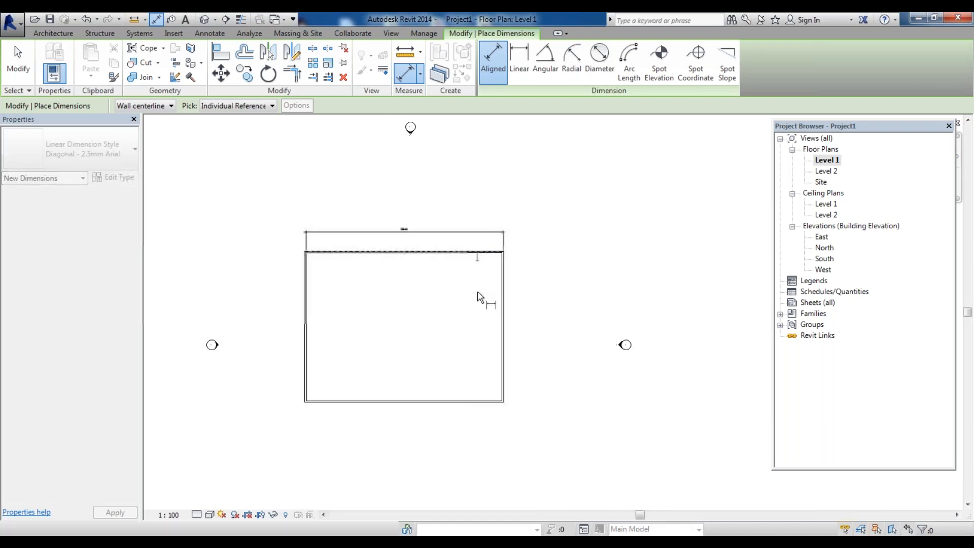
{"action": "left_click", "coordinate": [484, 402]}
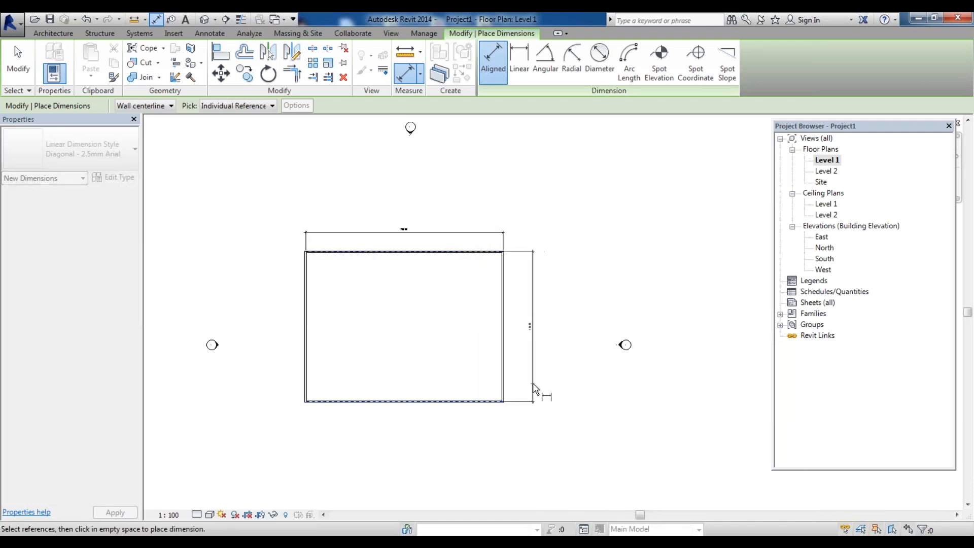
{"action": "left_click", "coordinate": [533, 386]}
Zoom in to examine the top-right wall corner and the dimension witness lines
{"action": "scroll", "coordinate": [528, 320], "scroll_direction": "up", "scroll_amount": 5}
{"action": "scroll", "coordinate": [544, 320], "scroll_direction": "down", "scroll_amount": 5}
{"action": "scroll", "coordinate": [579, 320], "scroll_direction": "up", "scroll_amount": 2}
{"action": "scroll", "coordinate": [591, 318], "scroll_direction": "down", "scroll_amount": 3}
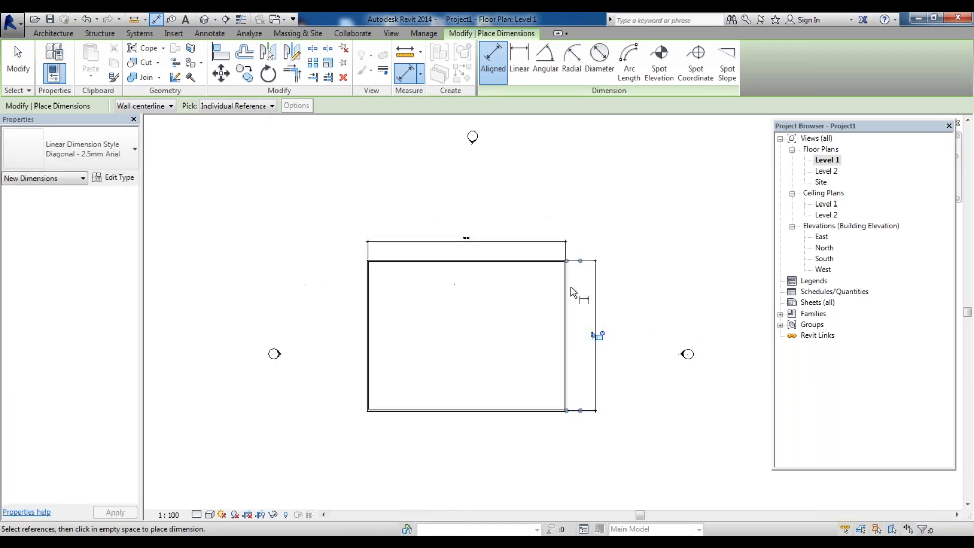
{"action": "scroll", "coordinate": [544, 279], "scroll_direction": "up", "scroll_amount": 5}
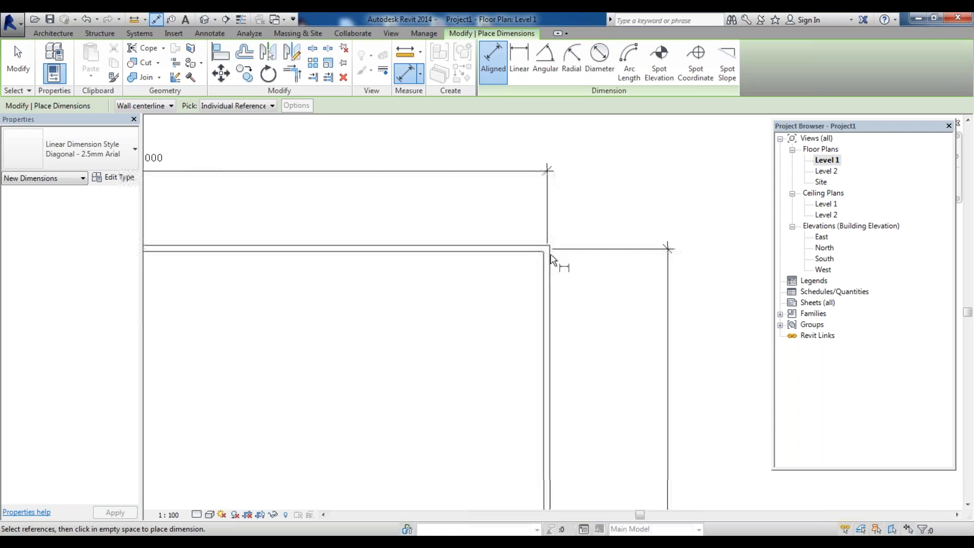
{"action": "scroll", "coordinate": [552, 259], "scroll_direction": "up", "scroll_amount": 1}
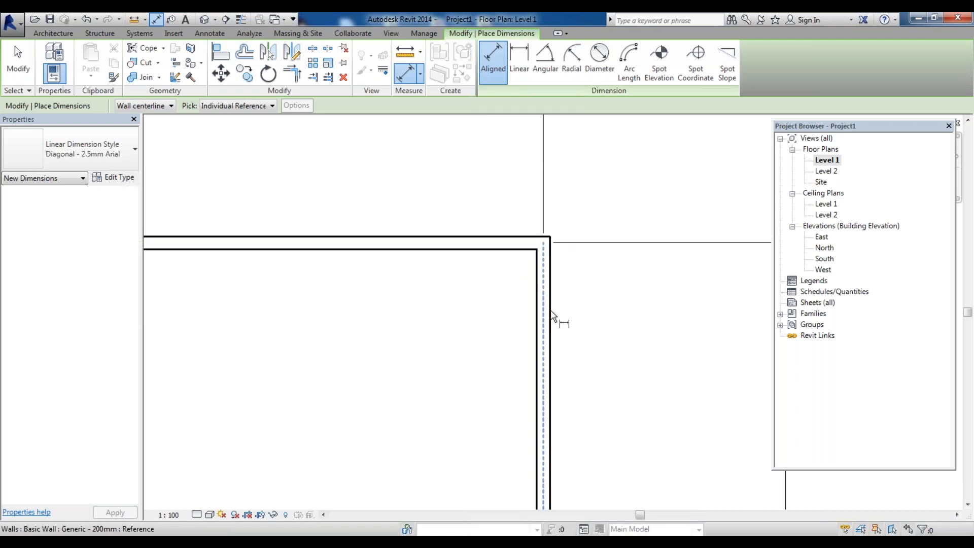
{"action": "scroll", "coordinate": [558, 264], "scroll_direction": "down", "scroll_amount": 4}
{"action": "scroll", "coordinate": [261, 245], "scroll_direction": "up", "scroll_amount": 1}
{"action": "scroll", "coordinate": [221, 269], "scroll_direction": "down", "scroll_amount": 2}
{"action": "scroll", "coordinate": [219, 266], "scroll_direction": "down", "scroll_amount": 3}
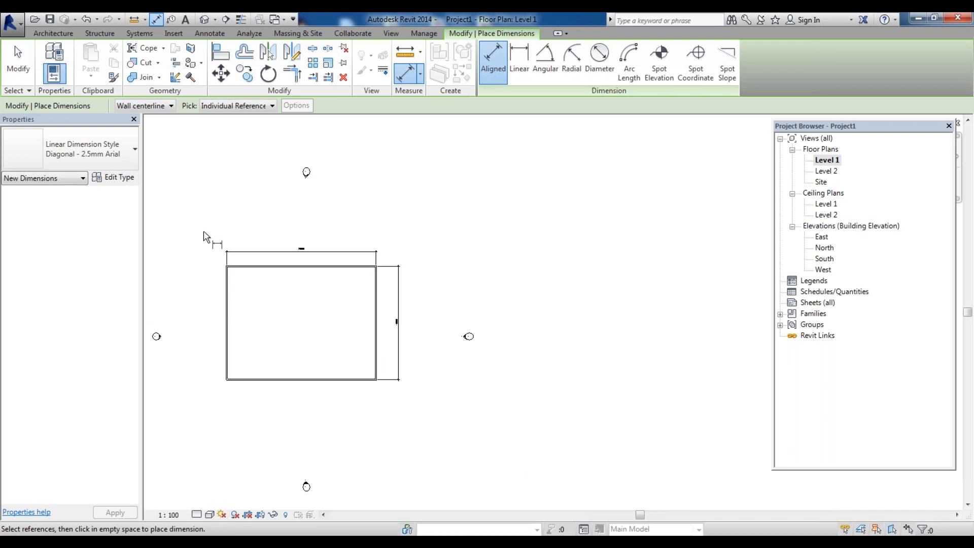
Select all the walls and dimensions in the plan and delete them
{"action": "key", "text": "Escape"}
{"action": "key", "text": "Escape"}
{"action": "left_click_drag", "start_coordinate": [197, 216], "coordinate": [414, 433]}
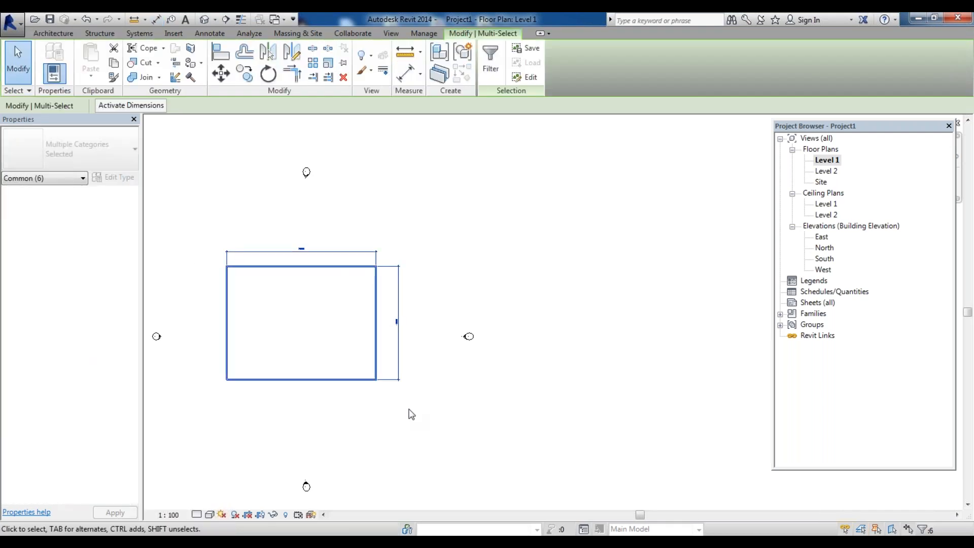
{"action": "key", "text": "Delete"}
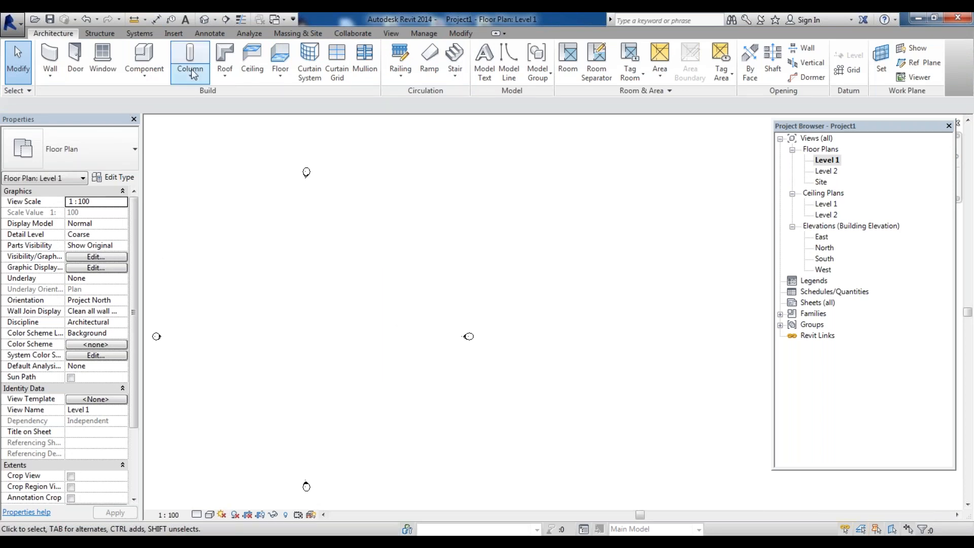
Draw a closed rectangle of Architectural walls on Finish Face: Interior, 3000 mm high and 6000 mm wide
{"action": "left_click", "coordinate": [55, 71]}
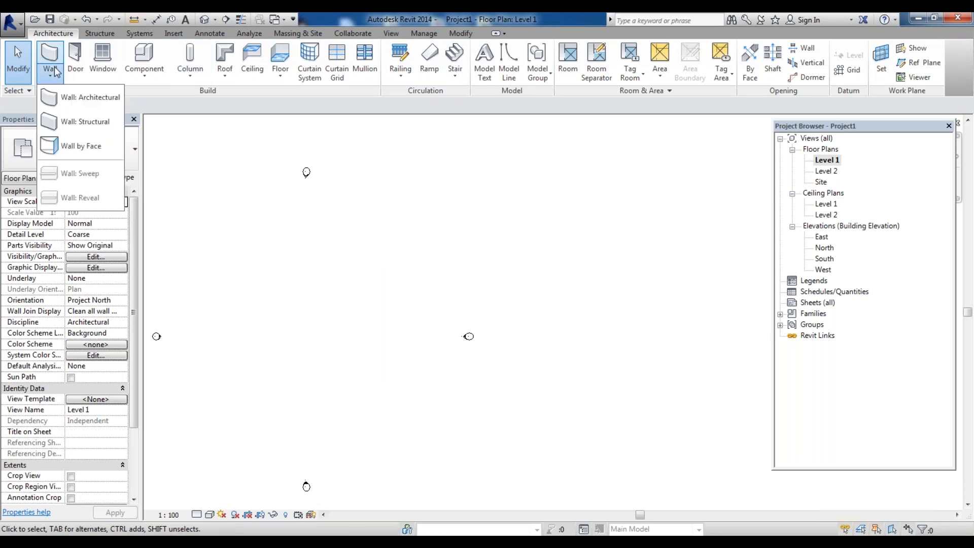
{"action": "left_click", "coordinate": [83, 97]}
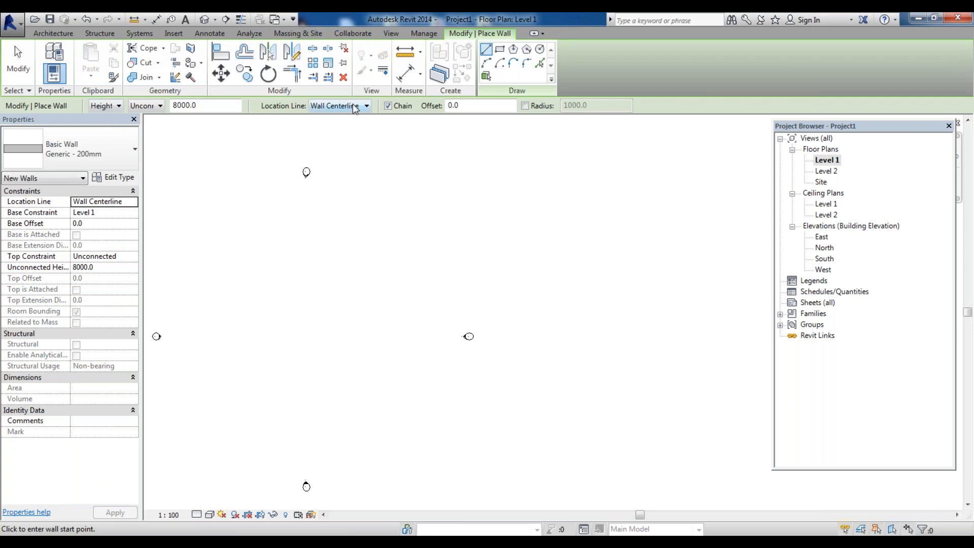
{"action": "left_click", "coordinate": [355, 108]}
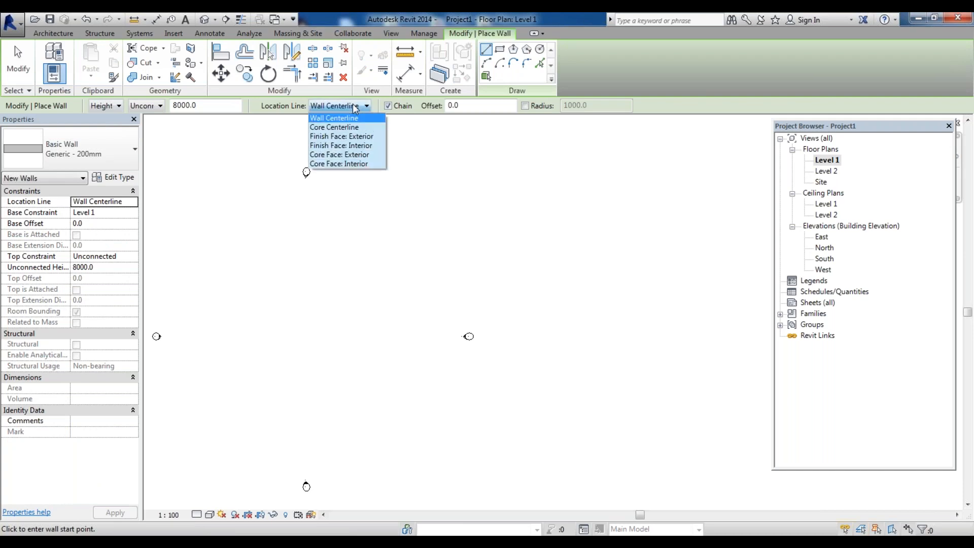
{"action": "left_click", "coordinate": [359, 146]}
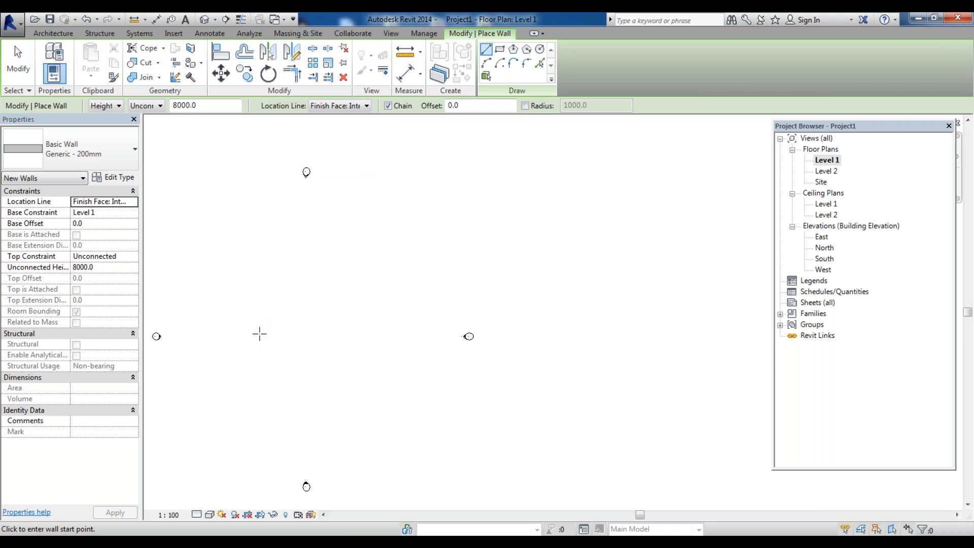
{"action": "left_click", "coordinate": [259, 334]}
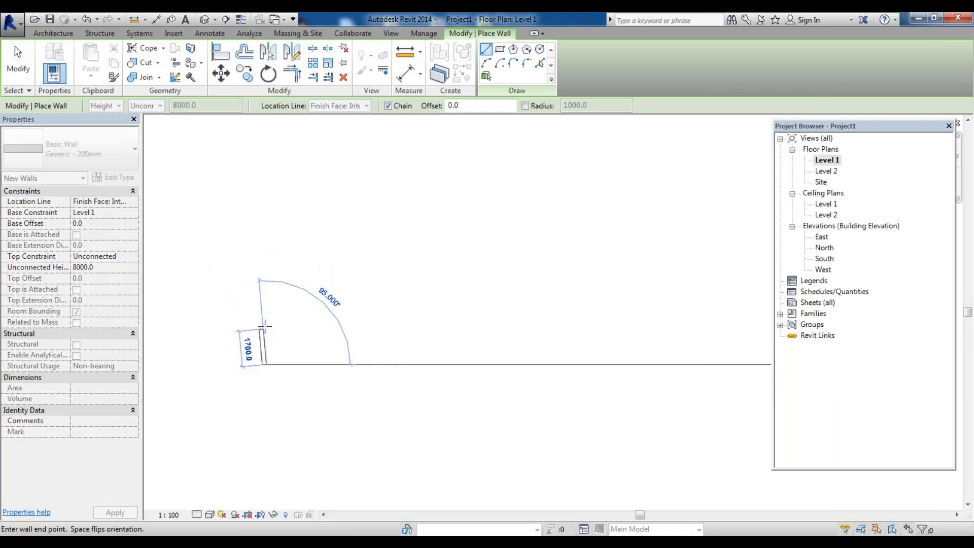
{"action": "scroll", "coordinate": [265, 328], "scroll_direction": "up", "scroll_amount": 2}
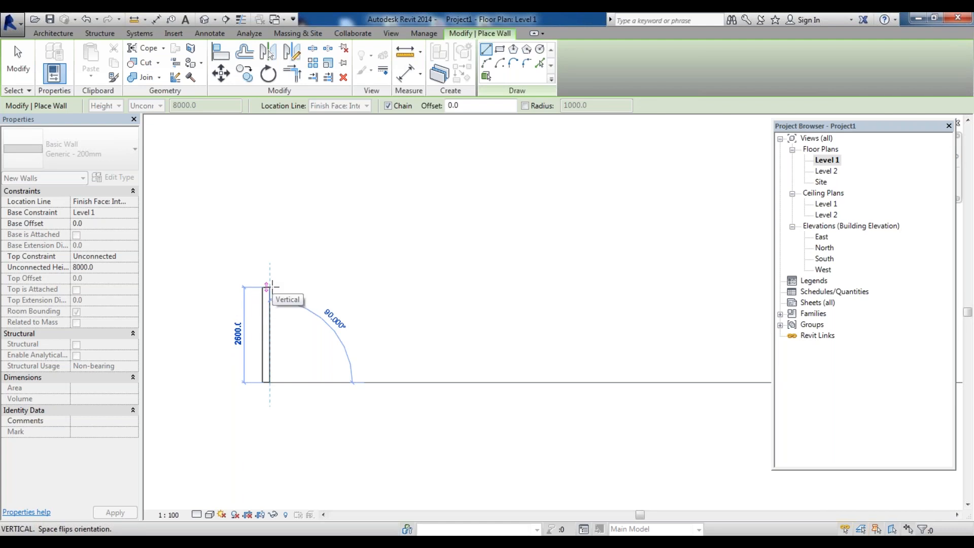
{"action": "type", "text": "3000"}
{"action": "key", "text": "Return"}
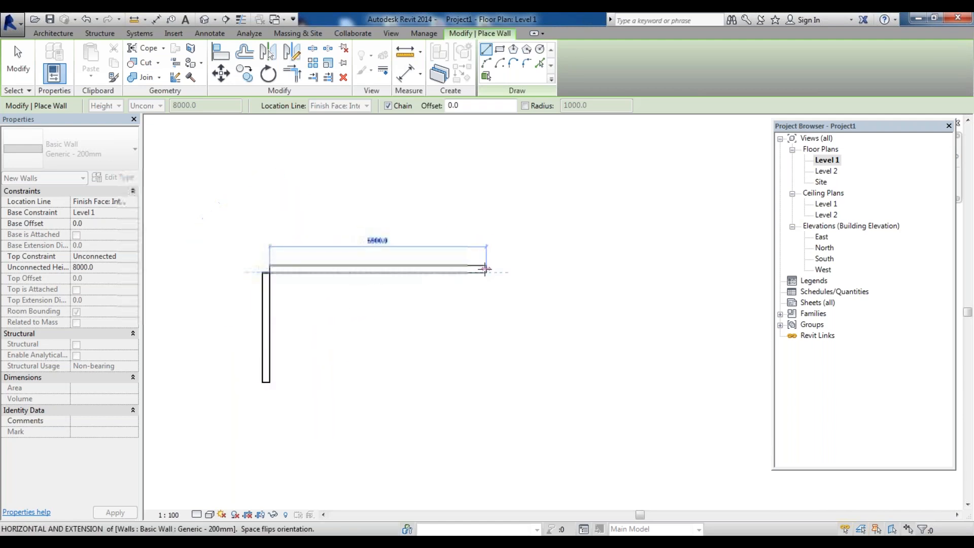
{"action": "type", "text": "6000"}
{"action": "key", "text": "Return"}
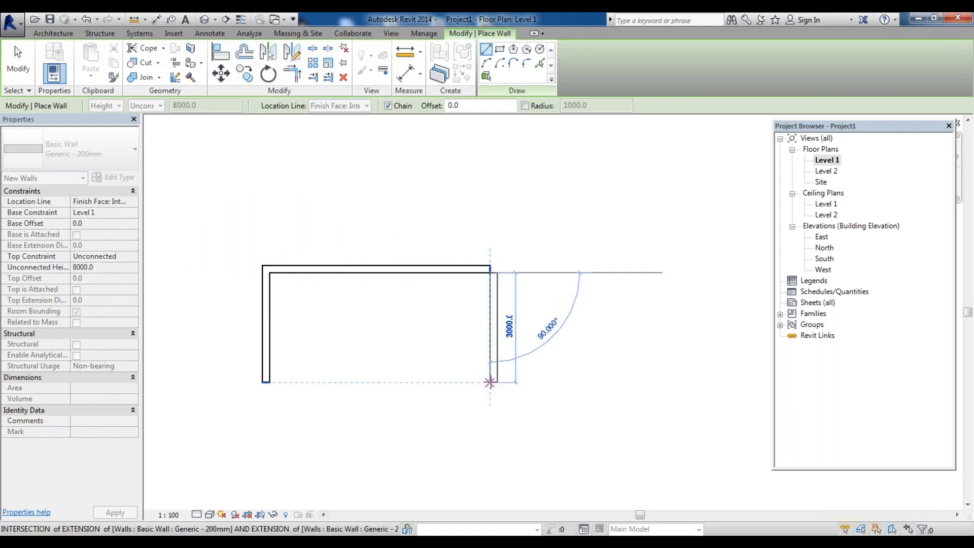
{"action": "left_click", "coordinate": [490, 382]}
{"action": "left_click", "coordinate": [263, 383]}
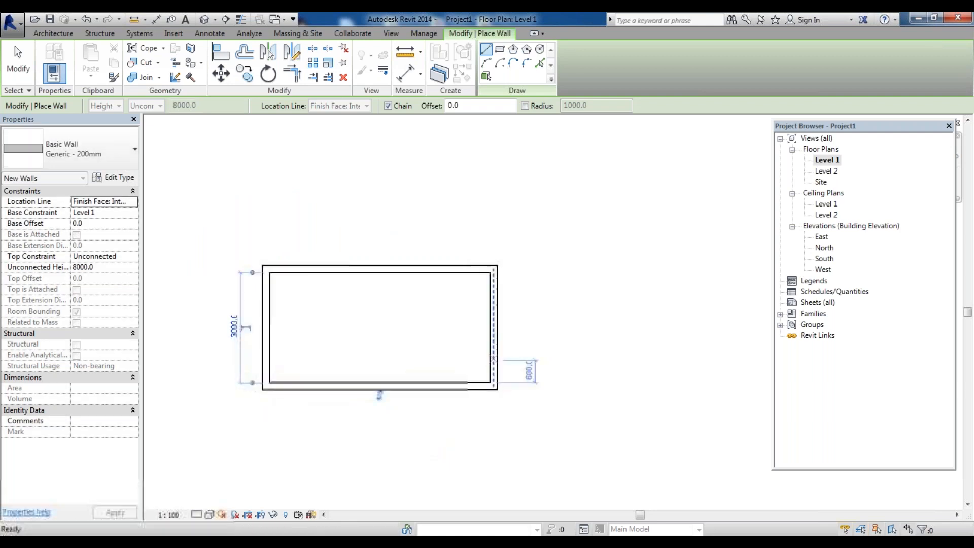
Set Aligned dimensioning to Wall faces and dimension between the inner faces of the top and bottom walls
{"action": "scroll", "coordinate": [397, 341], "scroll_direction": "down", "scroll_amount": 4}
{"action": "scroll", "coordinate": [428, 338], "scroll_direction": "down", "scroll_amount": 3}
{"action": "scroll", "coordinate": [378, 342], "scroll_direction": "up", "scroll_amount": 5}
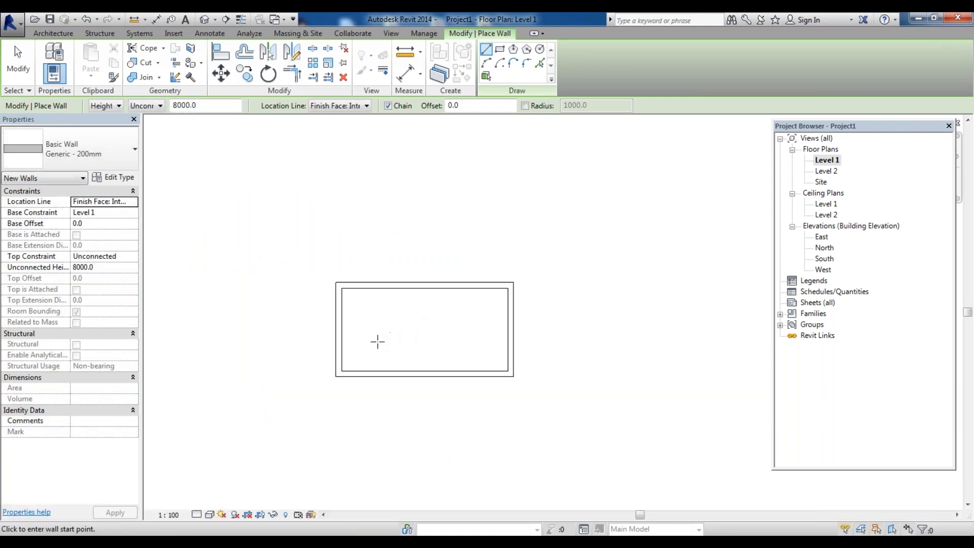
{"action": "scroll", "coordinate": [394, 268], "scroll_direction": "up", "scroll_amount": 2}
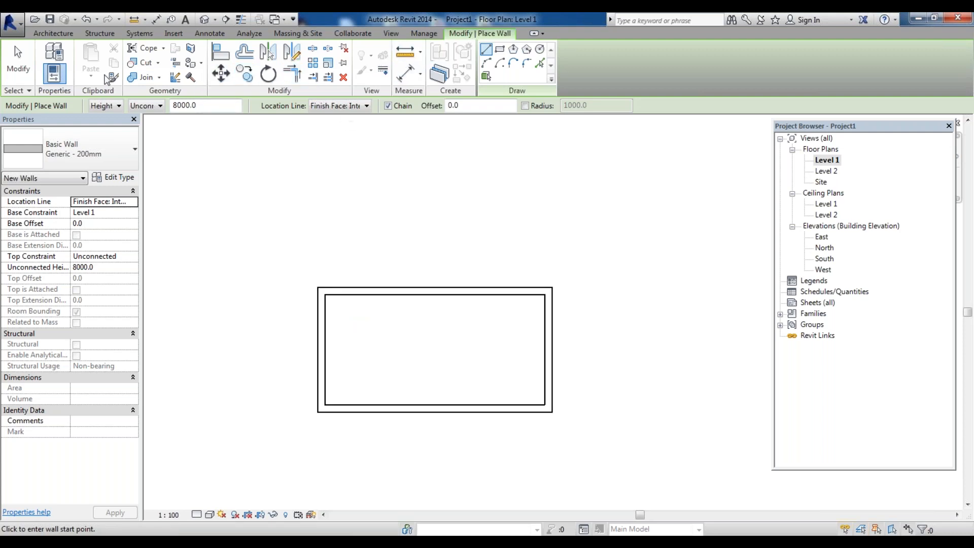
{"action": "left_click", "coordinate": [70, 36]}
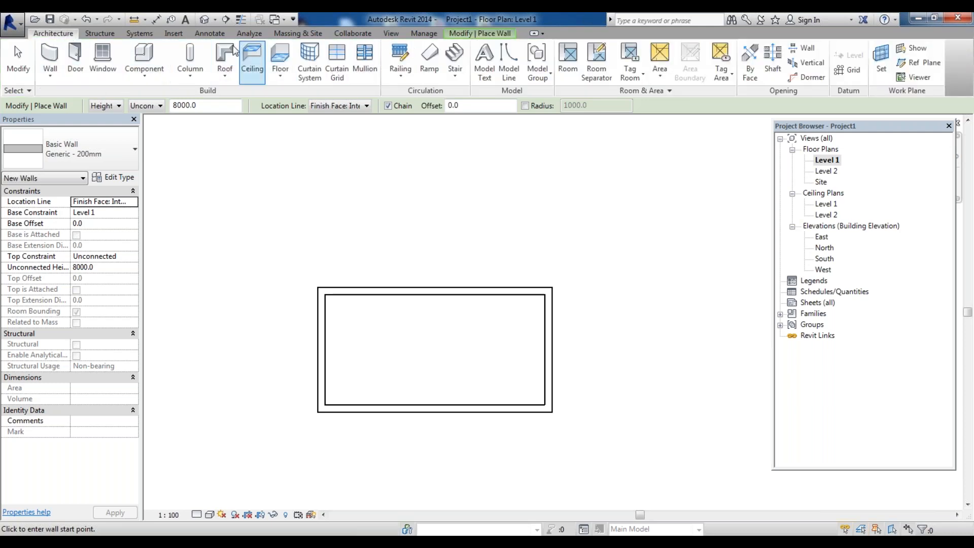
{"action": "left_click", "coordinate": [206, 36]}
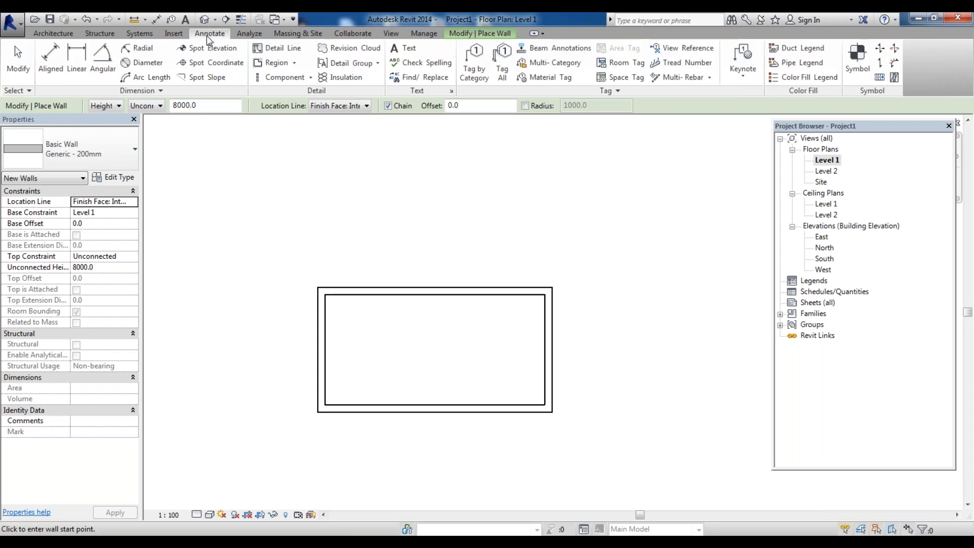
{"action": "left_click", "coordinate": [51, 59]}
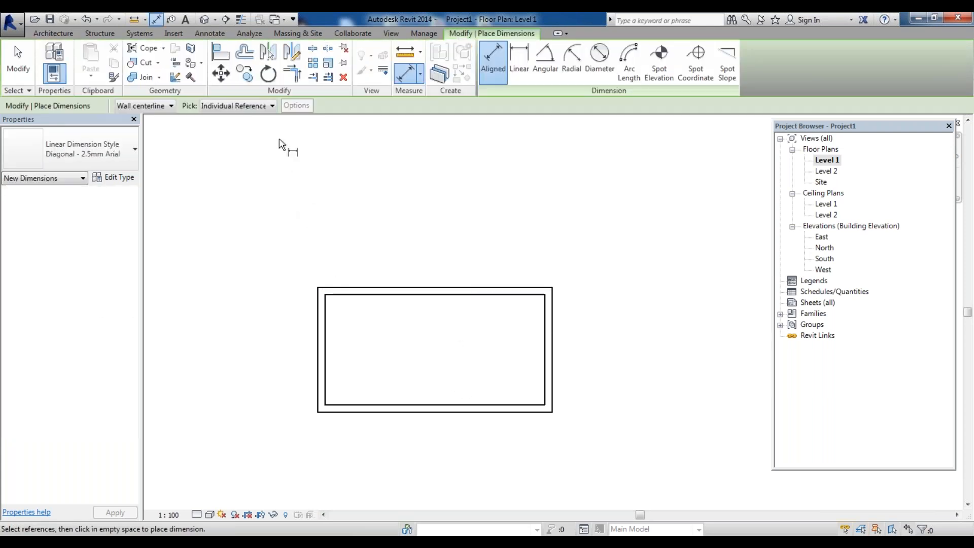
{"action": "left_click", "coordinate": [171, 106]}
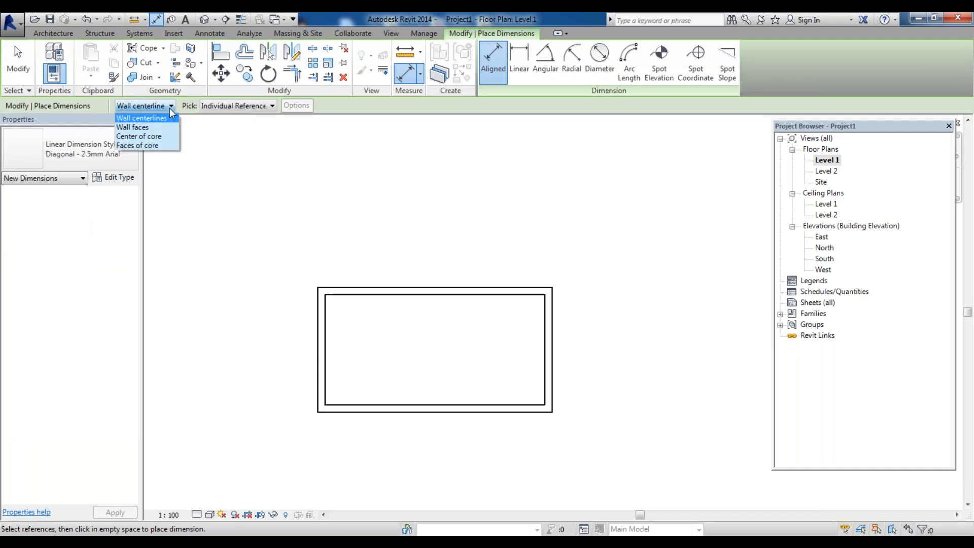
{"action": "left_click", "coordinate": [152, 129]}
{"action": "left_click", "coordinate": [477, 297]}
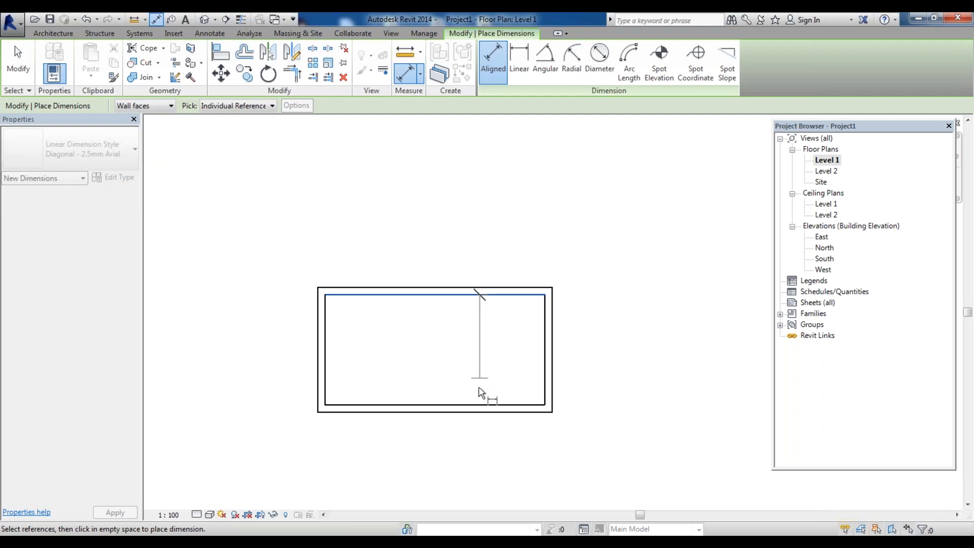
{"action": "left_click", "coordinate": [482, 408]}
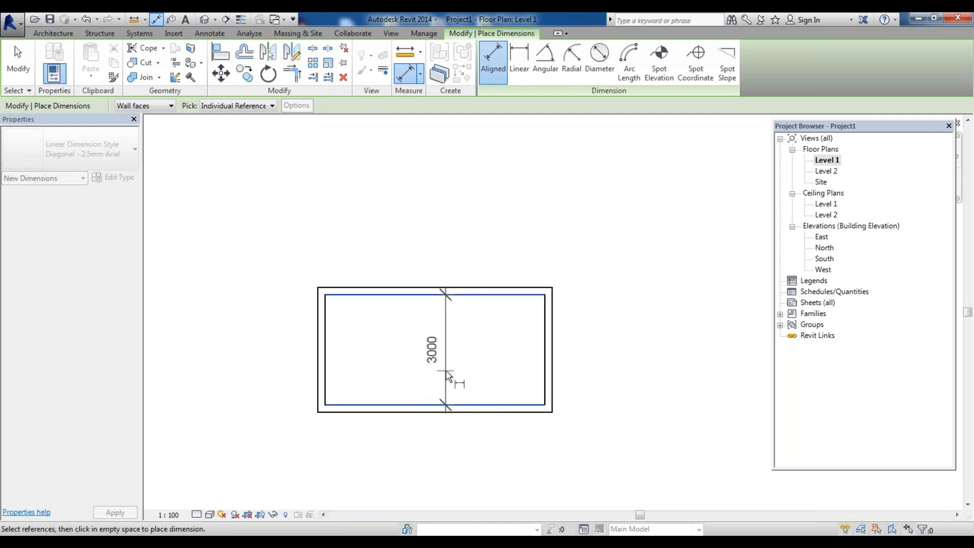
{"action": "left_click", "coordinate": [447, 375]}
Dimension between the inner faces of the left and right walls, placed above the rectangle
{"action": "left_click", "coordinate": [327, 347]}
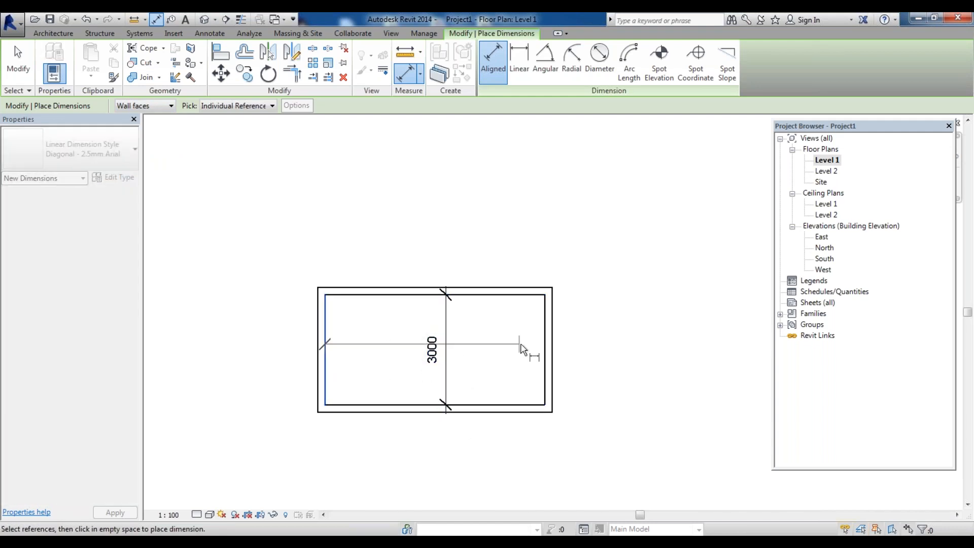
{"action": "left_click", "coordinate": [546, 346]}
{"action": "left_click", "coordinate": [537, 275]}
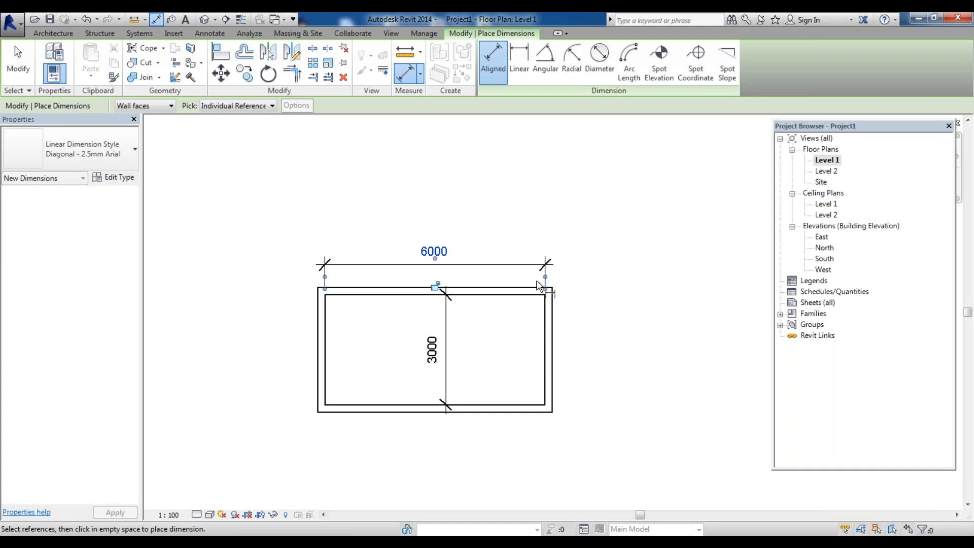
Delete the vertical dimension inside the rectangle
{"action": "key", "text": "Escape"}
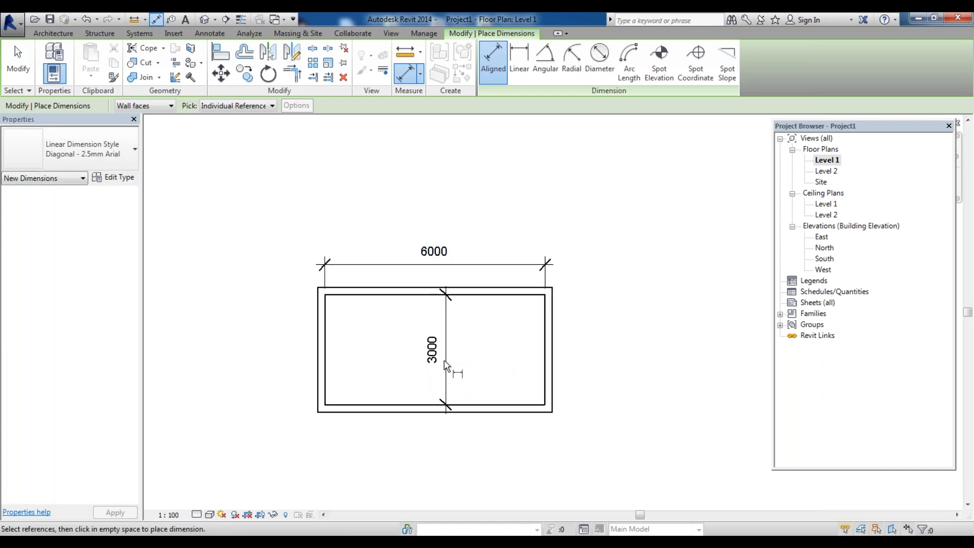
{"action": "key", "text": "Escape"}
{"action": "left_click", "coordinate": [447, 364]}
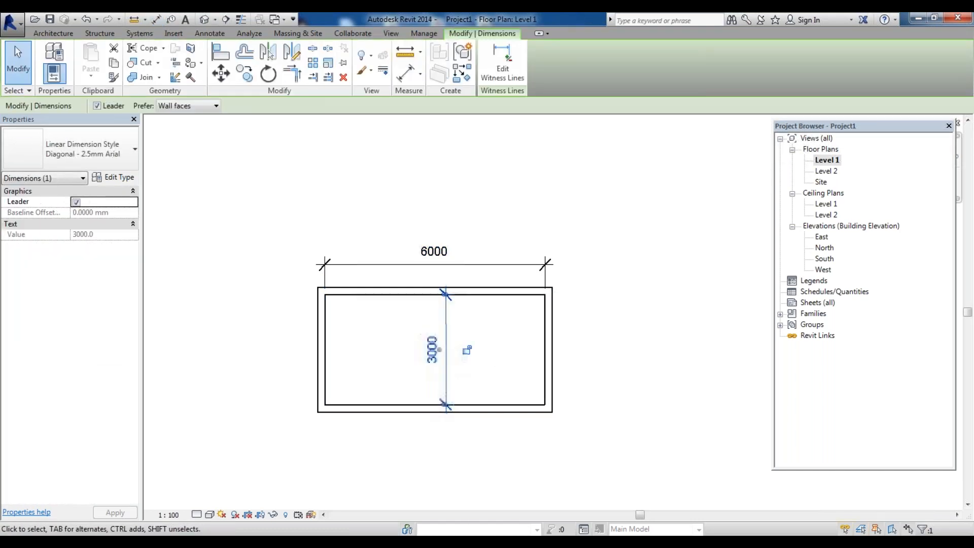
{"action": "key", "text": "Delete"}
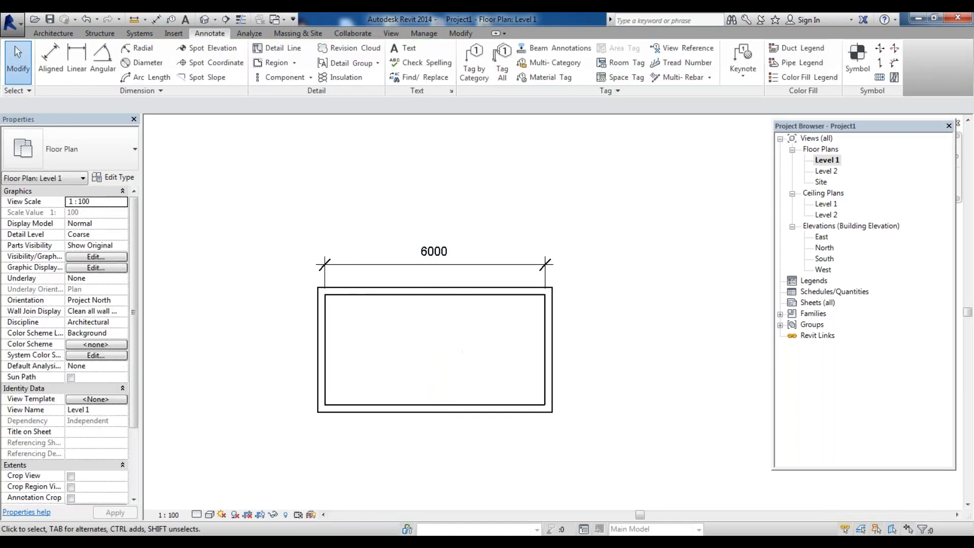
Add an aligned dimension between the inner faces of the left and right walls, placed below the rectangle
{"action": "left_click", "coordinate": [52, 60]}
{"action": "left_click", "coordinate": [326, 403]}
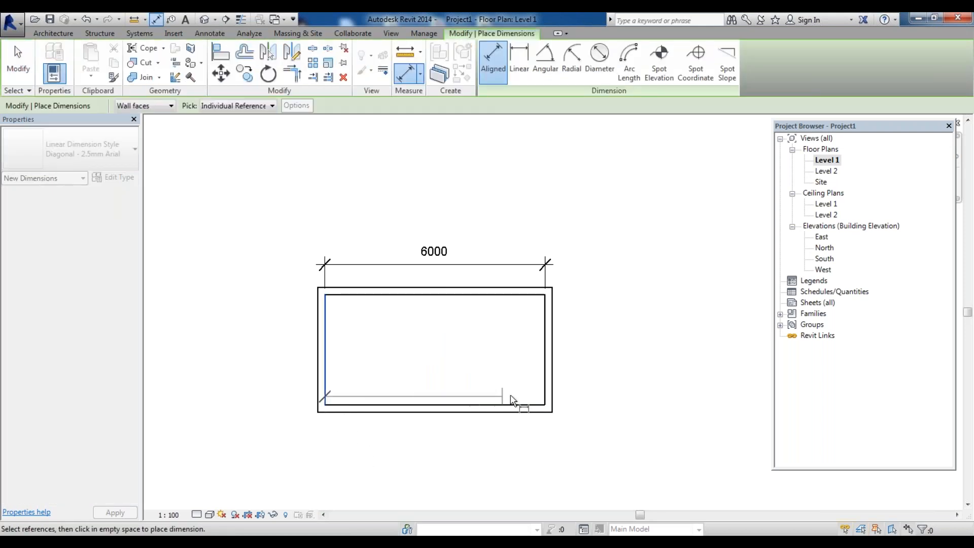
{"action": "left_click", "coordinate": [547, 398]}
{"action": "left_click", "coordinate": [544, 448]}
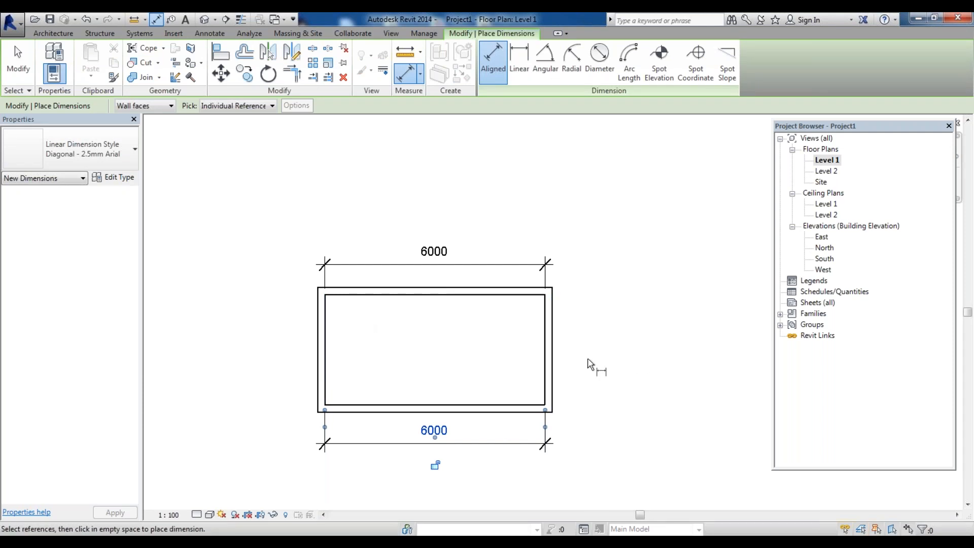
Add an aligned dimension between the inner faces of the top and bottom walls, placed to the right
{"action": "left_click", "coordinate": [529, 295]}
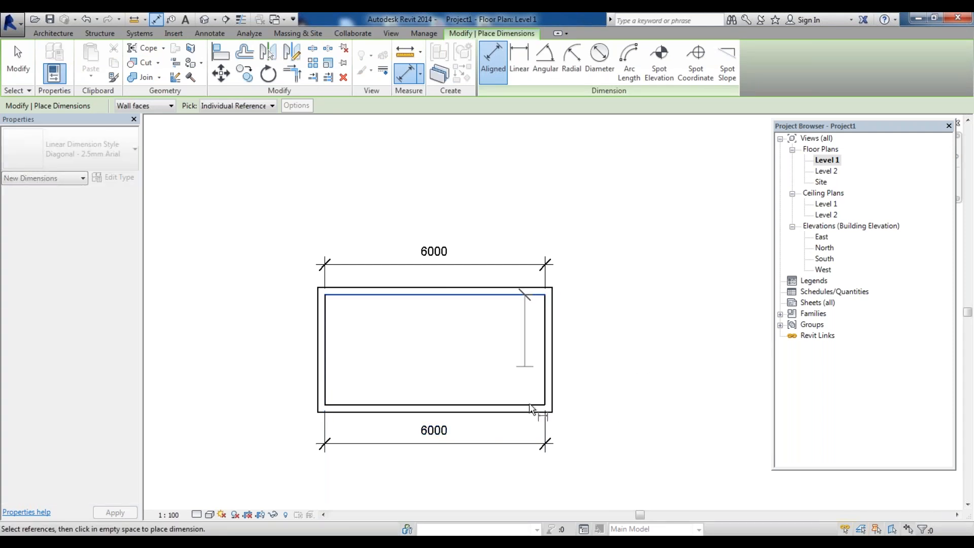
{"action": "left_click", "coordinate": [531, 408]}
{"action": "left_click", "coordinate": [605, 411]}
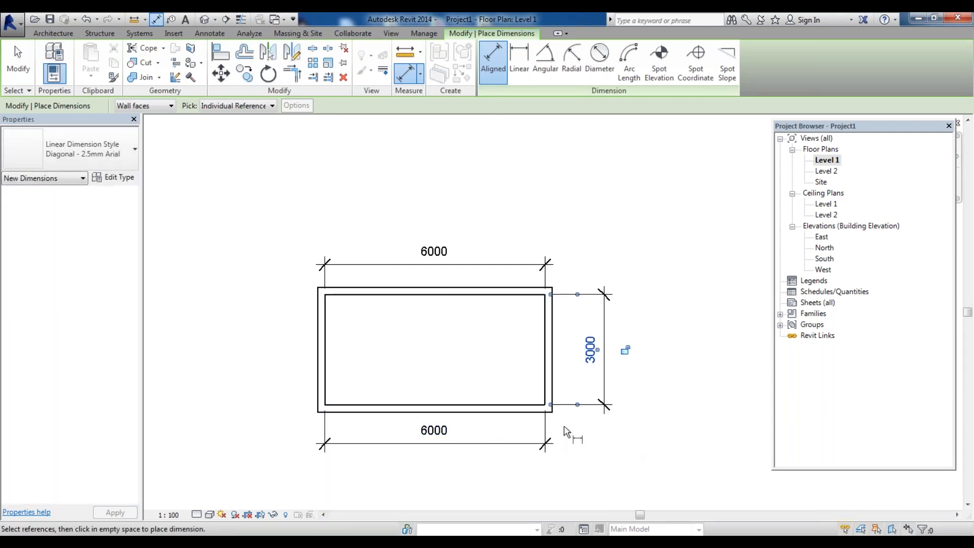
{"action": "scroll", "coordinate": [502, 429], "scroll_direction": "down", "scroll_amount": 2}
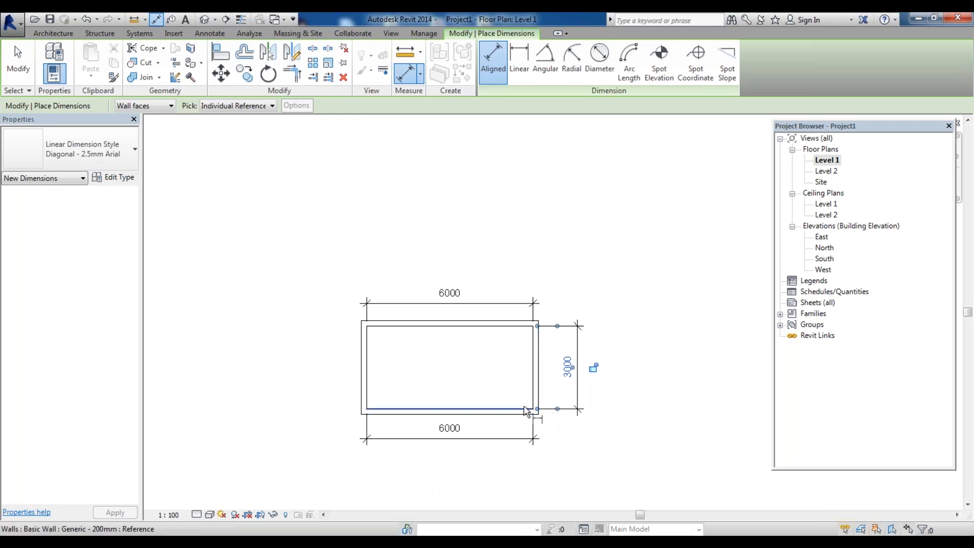
Select each of the building's walls one at a time to inspect their properties
{"action": "scroll", "coordinate": [544, 401], "scroll_direction": "up", "scroll_amount": 2}
{"action": "scroll", "coordinate": [519, 350], "scroll_direction": "down", "scroll_amount": 2}
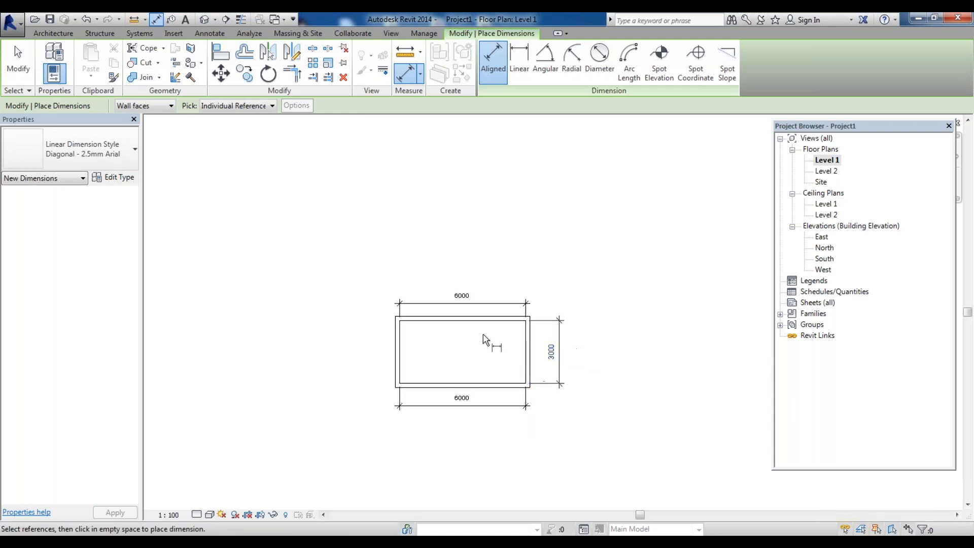
{"action": "key", "text": "Escape"}
{"action": "key", "text": "Escape"}
{"action": "left_click", "coordinate": [472, 319]}
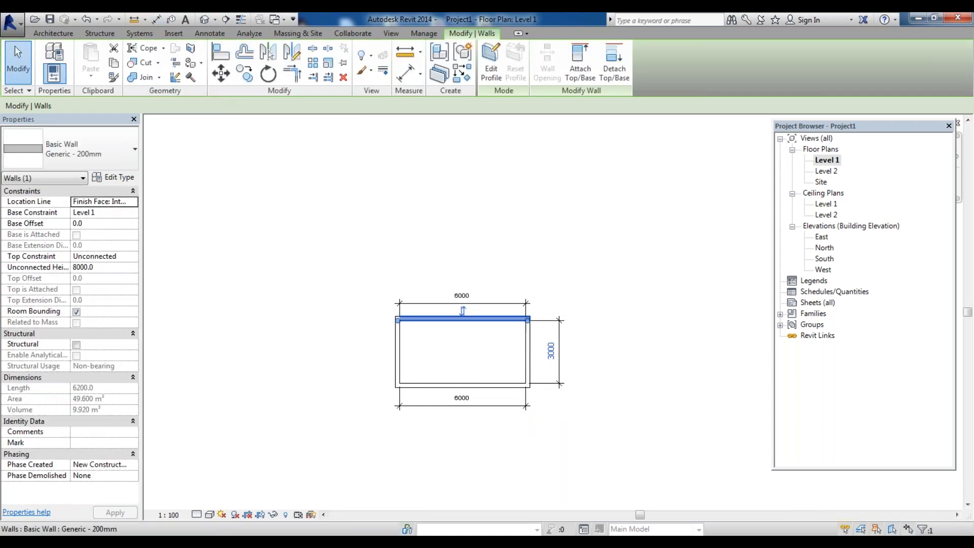
{"action": "left_click", "coordinate": [451, 368]}
{"action": "left_click", "coordinate": [438, 318]}
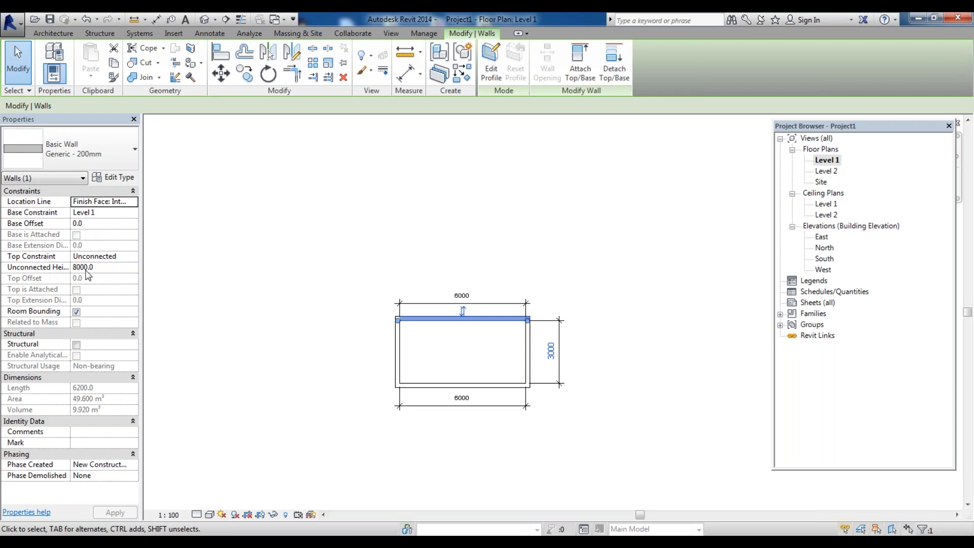
{"action": "left_click", "coordinate": [500, 401]}
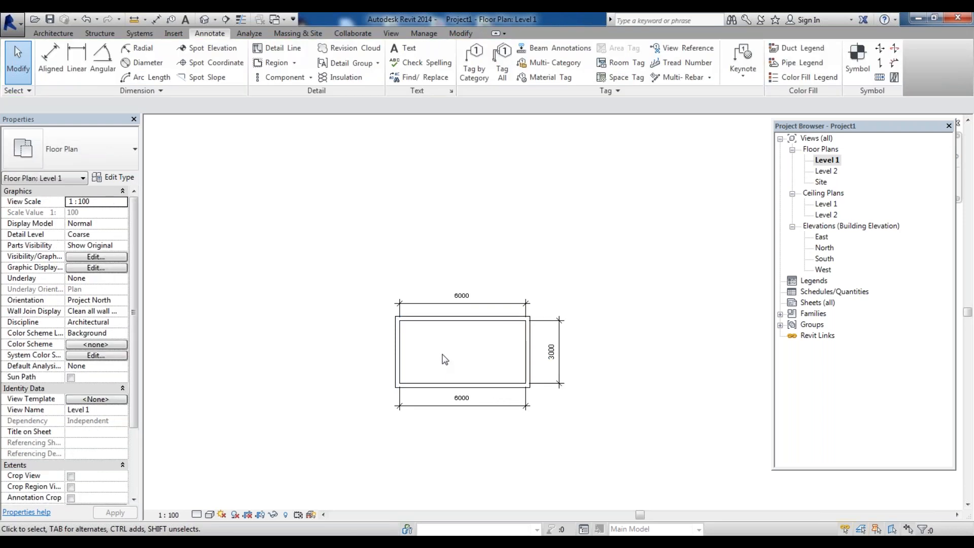
{"action": "left_click", "coordinate": [398, 352]}
{"action": "left_click", "coordinate": [530, 349]}
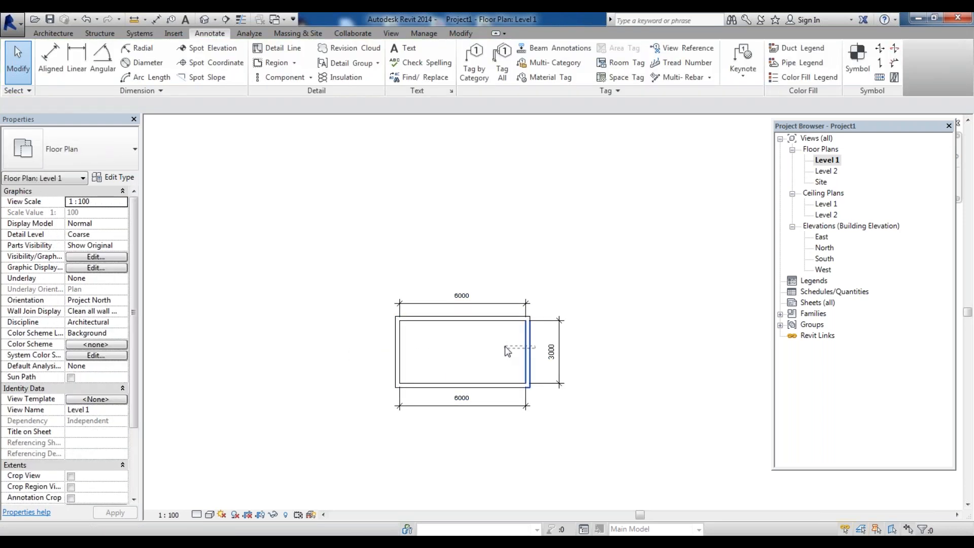
{"action": "left_click", "coordinate": [491, 386]}
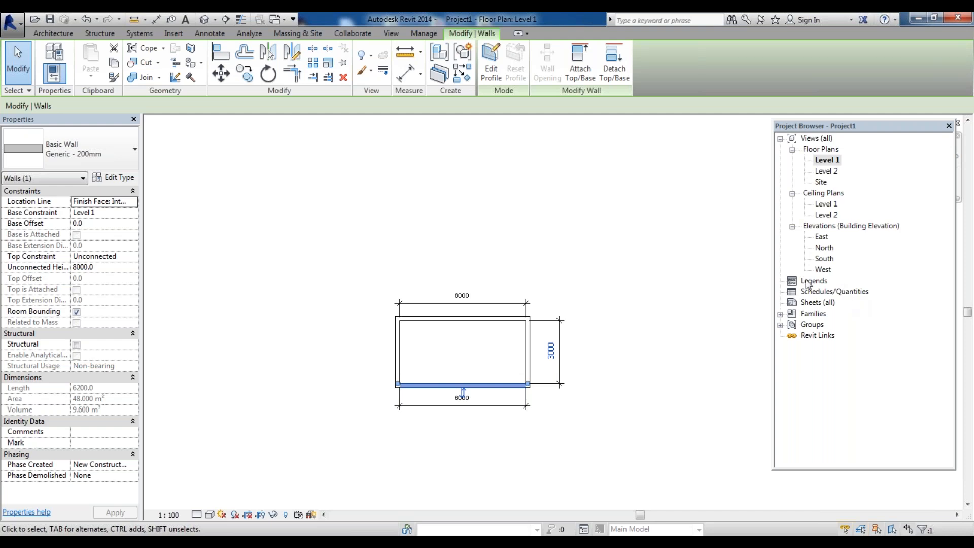
{"action": "left_click", "coordinate": [533, 243]}
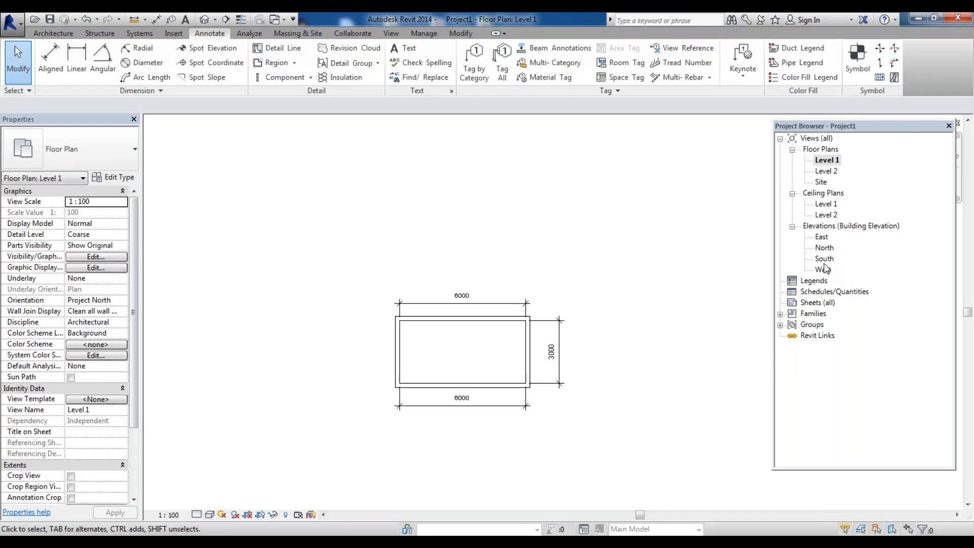
Open the South elevation view
{"action": "double_click", "coordinate": [824, 259]}
{"action": "scroll", "coordinate": [645, 402], "scroll_direction": "up", "scroll_amount": 1}
{"action": "scroll", "coordinate": [654, 423], "scroll_direction": "down", "scroll_amount": 4}
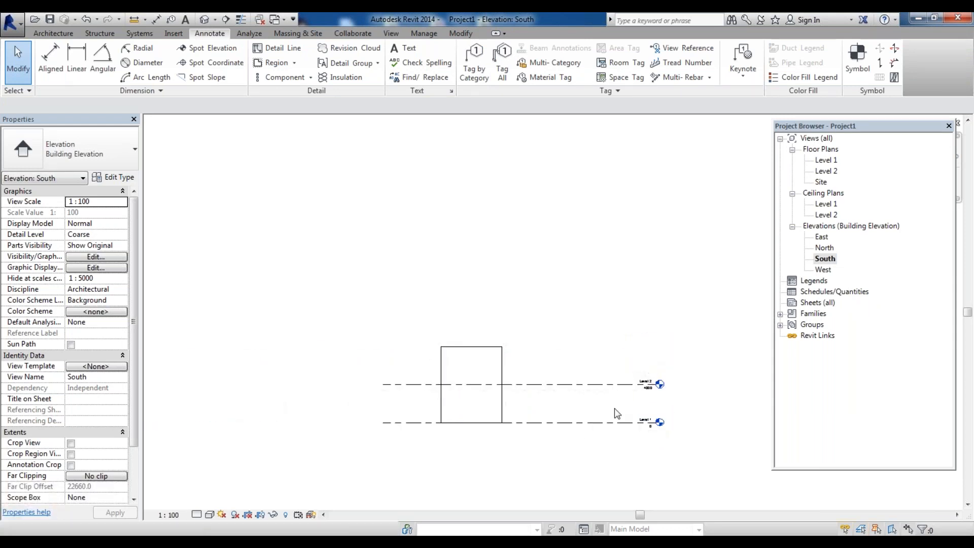
{"action": "scroll", "coordinate": [586, 430], "scroll_direction": "up", "scroll_amount": 3}
{"action": "scroll", "coordinate": [619, 450], "scroll_direction": "up", "scroll_amount": 1}
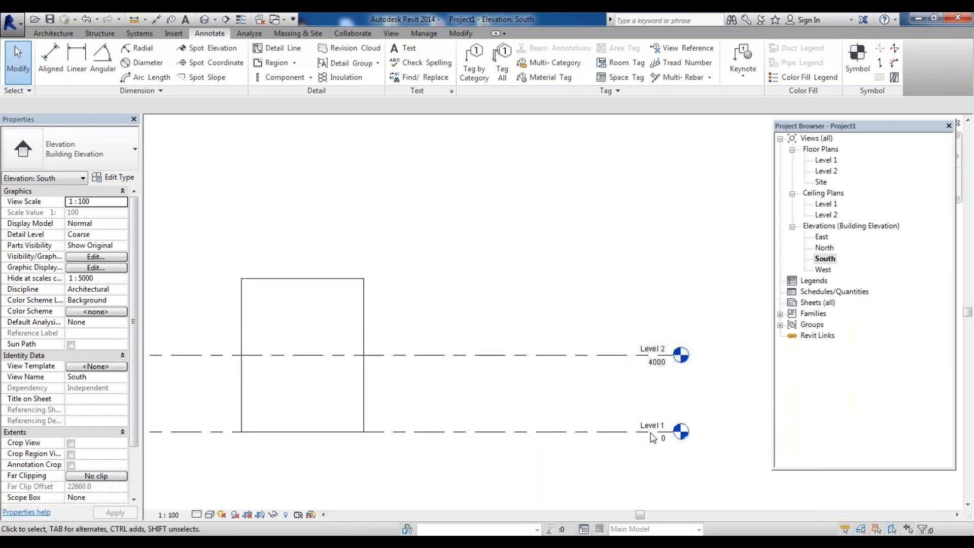
{"action": "scroll", "coordinate": [628, 406], "scroll_direction": "down", "scroll_amount": 1}
{"action": "scroll", "coordinate": [628, 408], "scroll_direction": "down", "scroll_amount": 3}
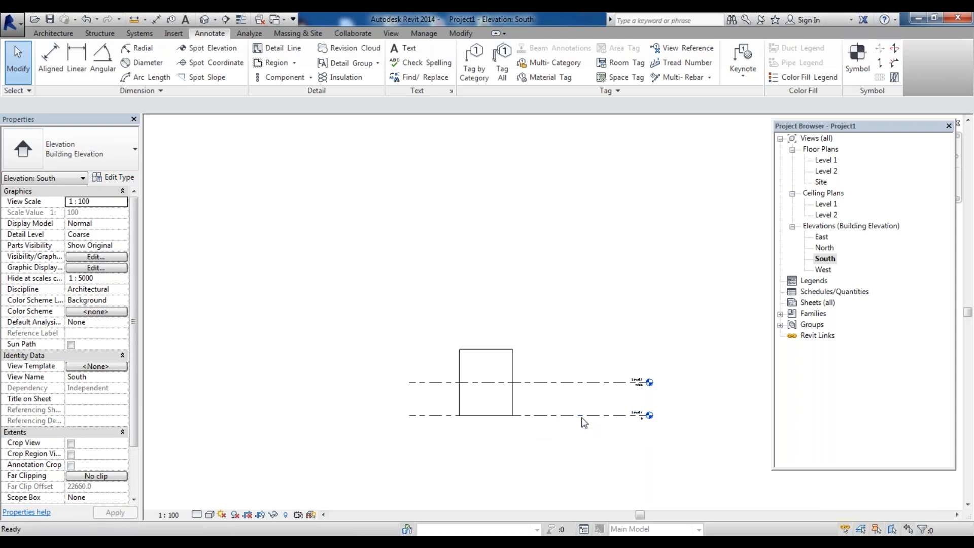
Start the Level tool with Pick Lines and a 4000 offset, adding a new level above Level 2
{"action": "key", "text": "l"}
{"action": "key", "text": "l"}
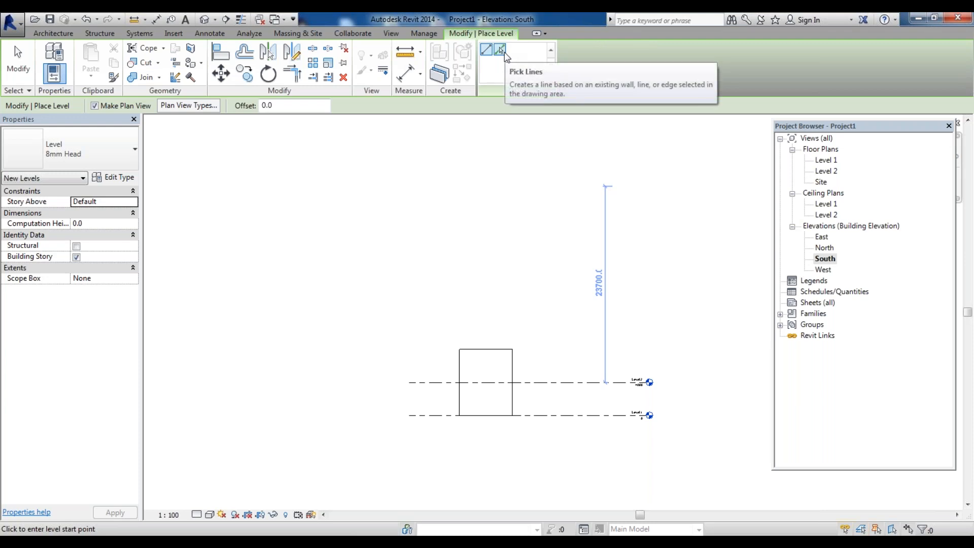
{"action": "left_click", "coordinate": [501, 51]}
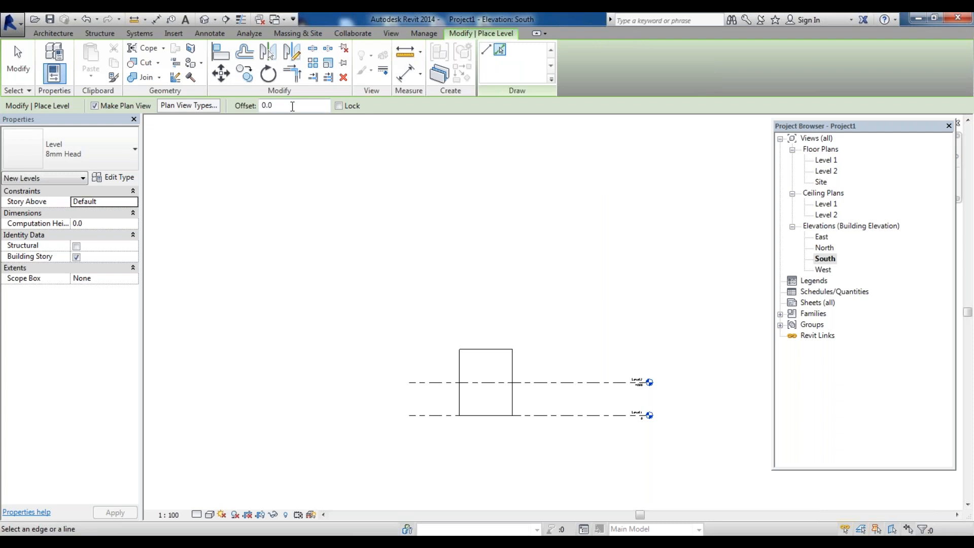
{"action": "left_click", "coordinate": [293, 106]}
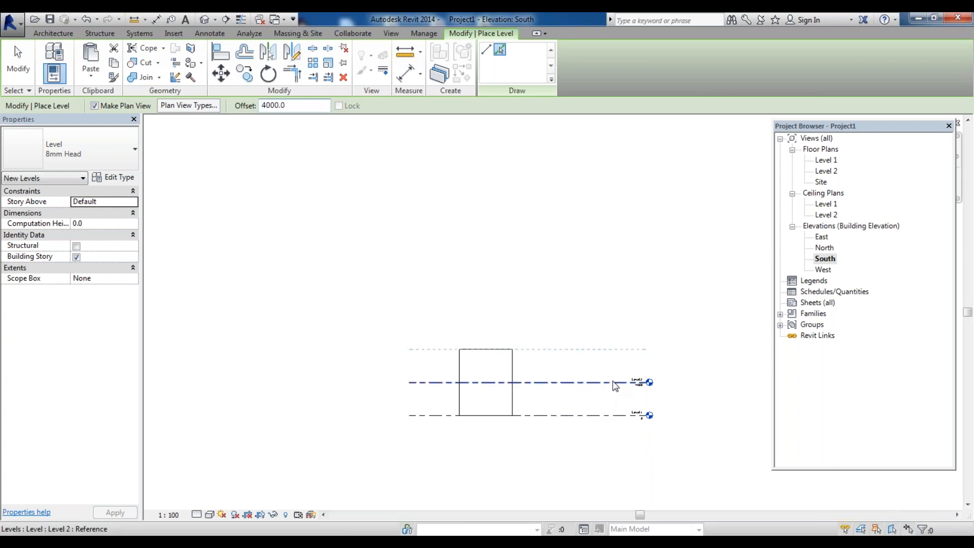
{"action": "left_click", "coordinate": [612, 382]}
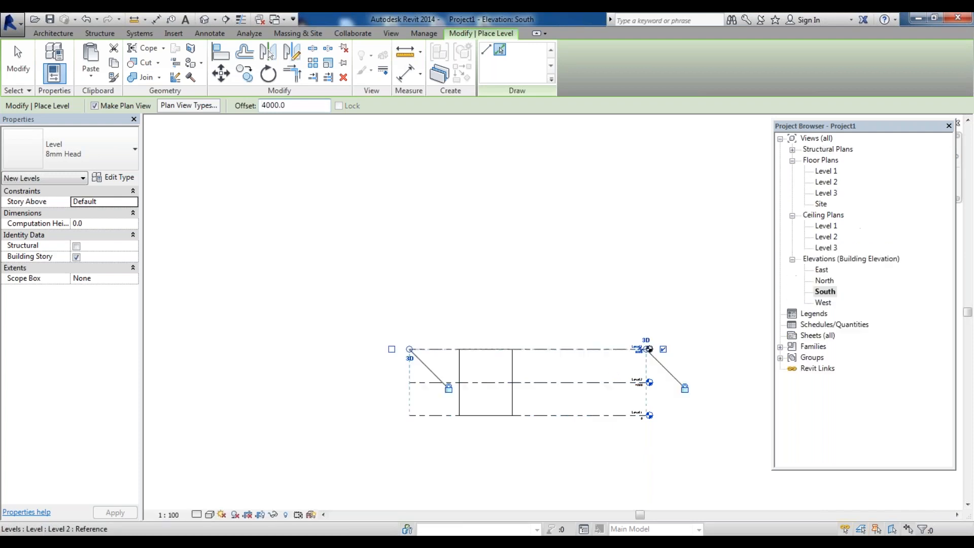
Add another level 4000 above the newly created top level using Pick Lines
{"action": "left_click", "coordinate": [611, 350]}
{"action": "key", "text": "ctrl+z"}
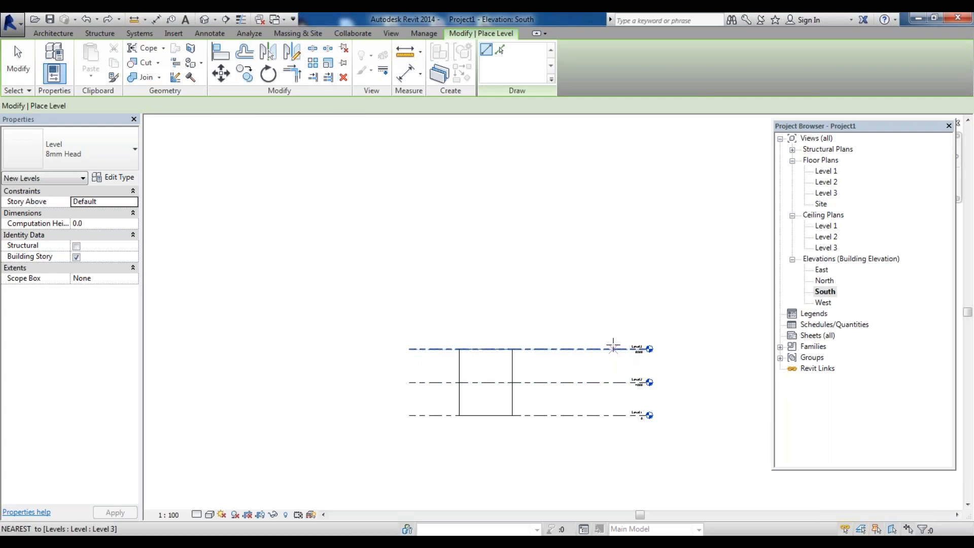
{"action": "left_click", "coordinate": [501, 51]}
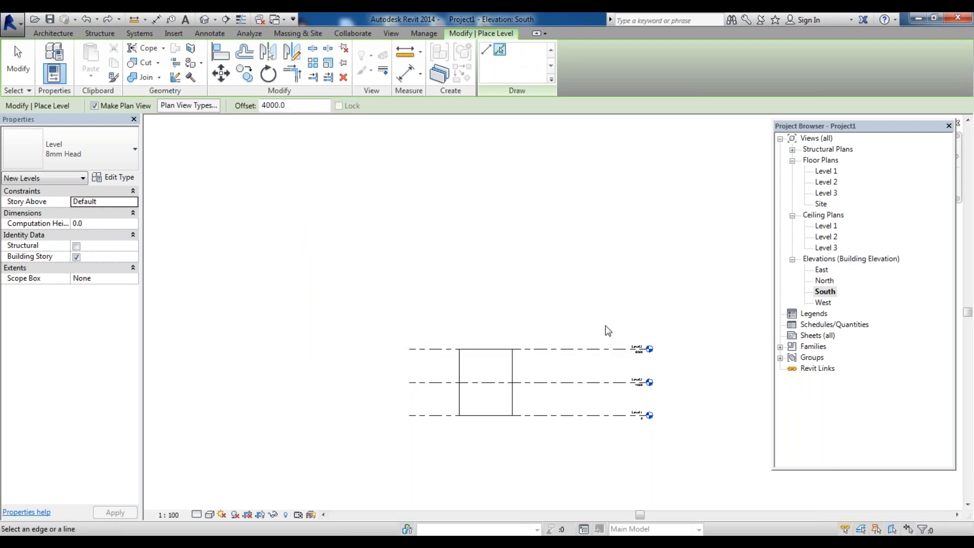
{"action": "left_click", "coordinate": [608, 348]}
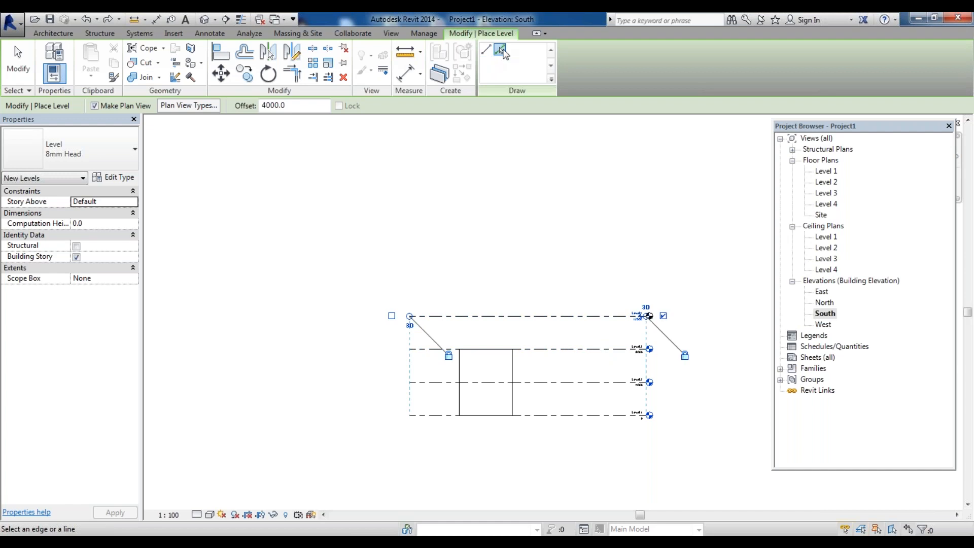
{"action": "key", "text": "Escape"}
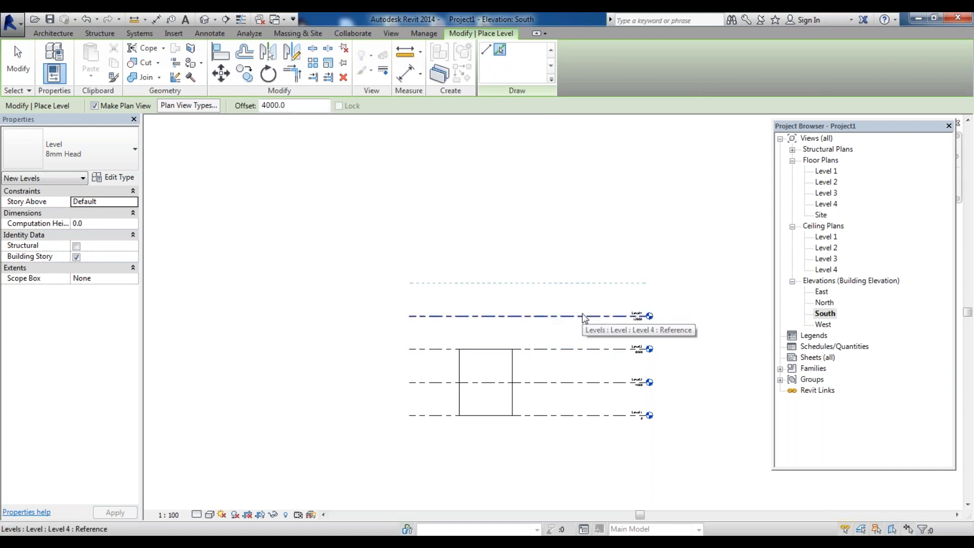
Offset a further level 4000 above the current top level
{"action": "left_click", "coordinate": [583, 318]}
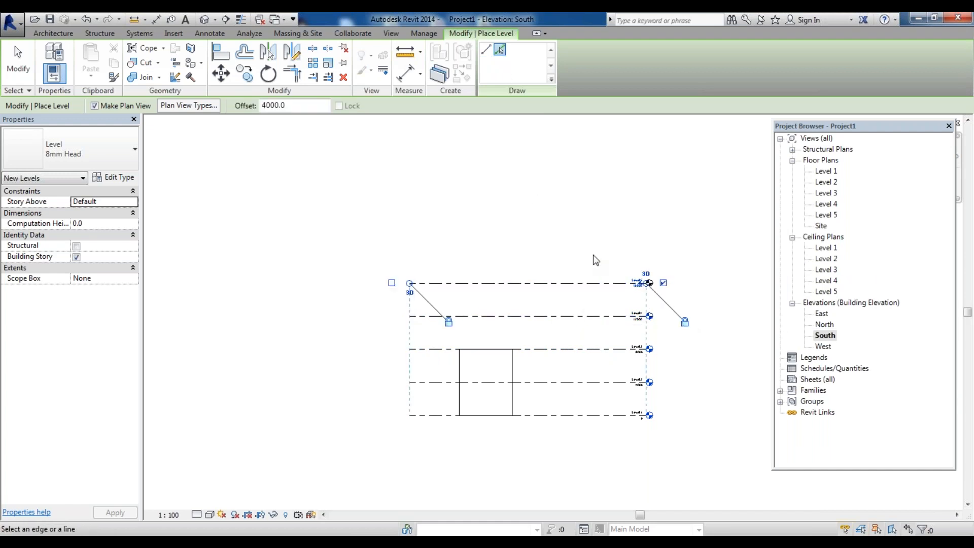
{"action": "scroll", "coordinate": [647, 309], "scroll_direction": "up", "scroll_amount": 5}
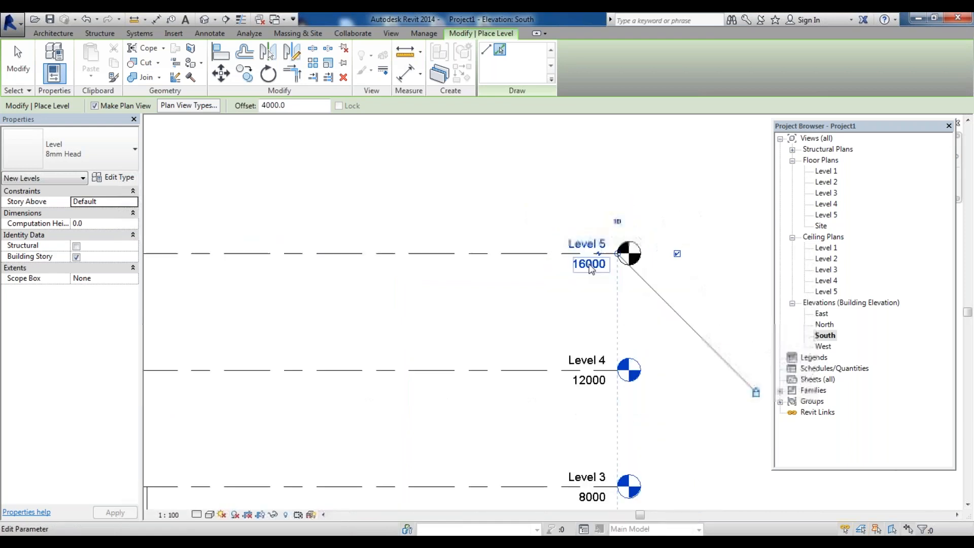
{"action": "scroll", "coordinate": [590, 304], "scroll_direction": "down", "scroll_amount": 3}
{"action": "scroll", "coordinate": [602, 481], "scroll_direction": "up", "scroll_amount": 3}
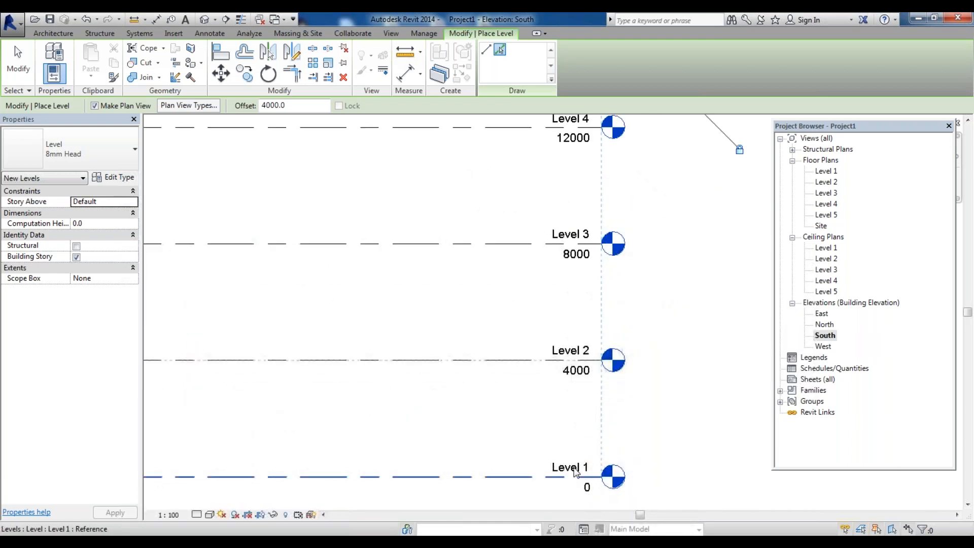
{"action": "scroll", "coordinate": [573, 471], "scroll_direction": "down", "scroll_amount": 2}
{"action": "scroll", "coordinate": [578, 335], "scroll_direction": "down", "scroll_amount": 3}
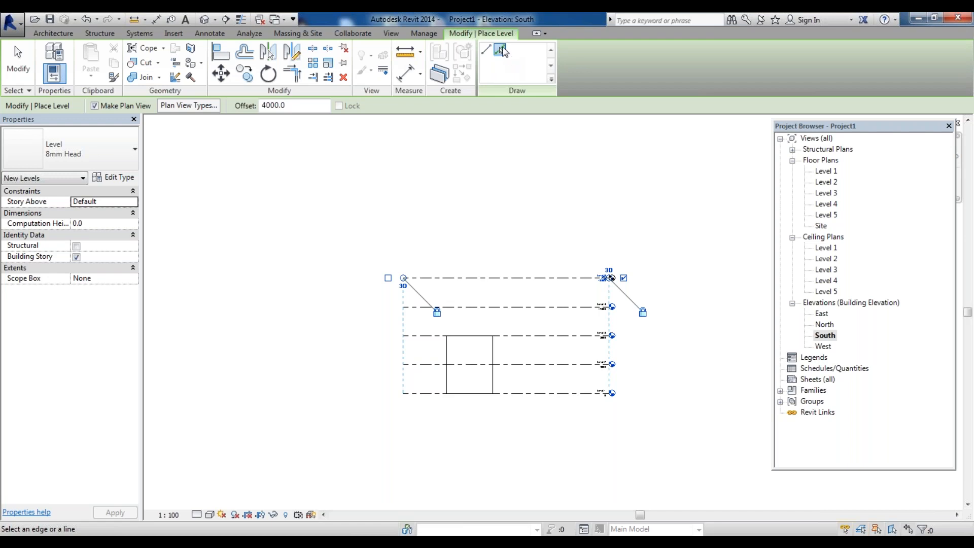
{"action": "key", "text": "Escape"}
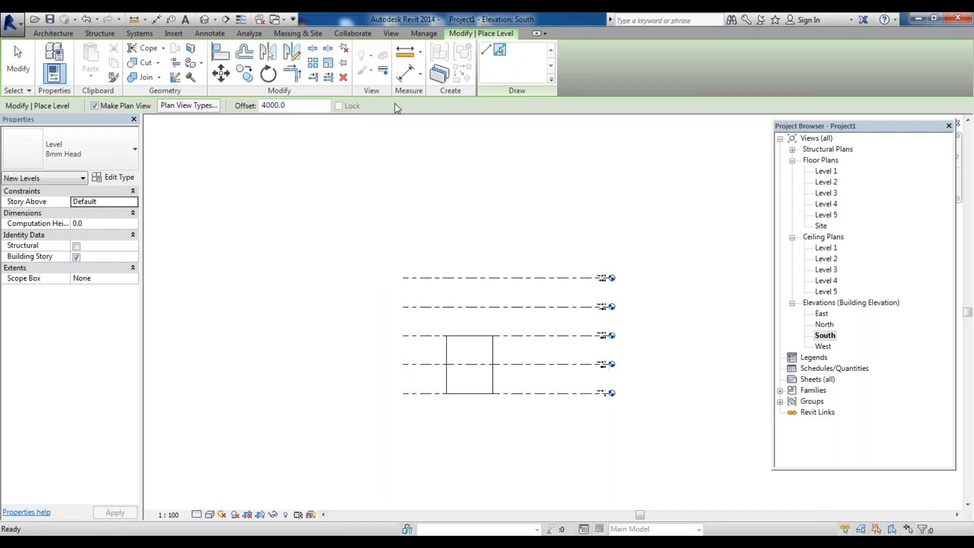
Add one more level 4000 above the highest level
{"action": "left_click", "coordinate": [559, 277]}
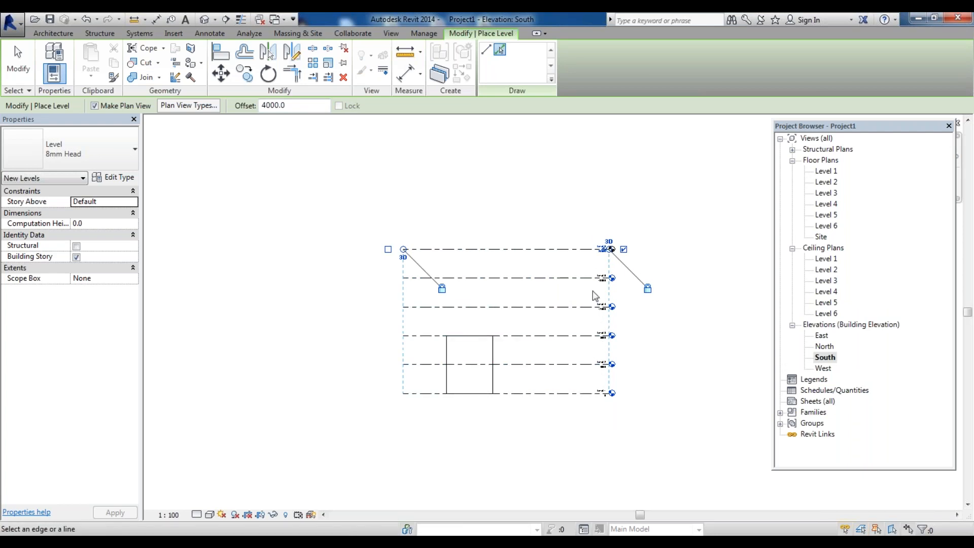
{"action": "scroll", "coordinate": [594, 291], "scroll_direction": "up", "scroll_amount": 3}
{"action": "scroll", "coordinate": [623, 252], "scroll_direction": "up", "scroll_amount": 2}
{"action": "scroll", "coordinate": [581, 181], "scroll_direction": "down", "scroll_amount": 5}
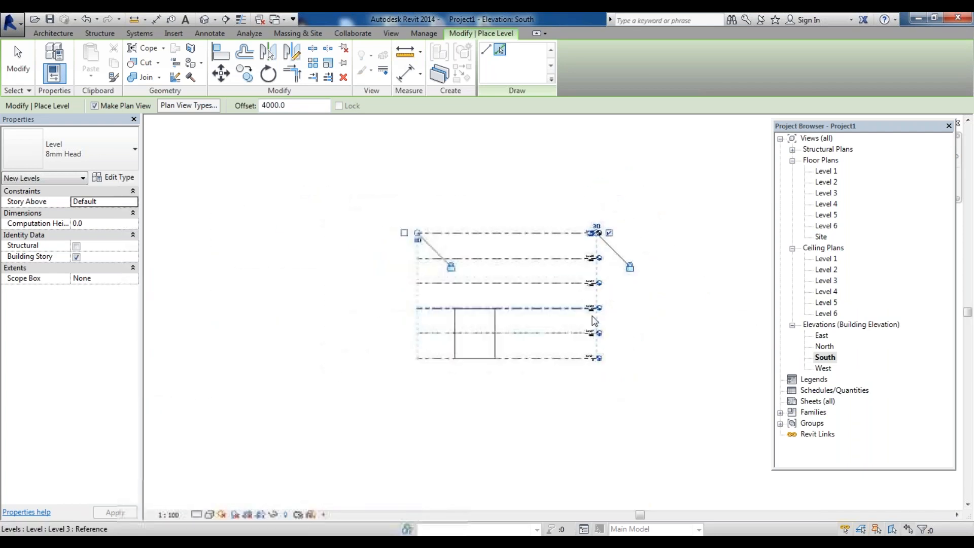
{"action": "scroll", "coordinate": [550, 382], "scroll_direction": "down", "scroll_amount": 3}
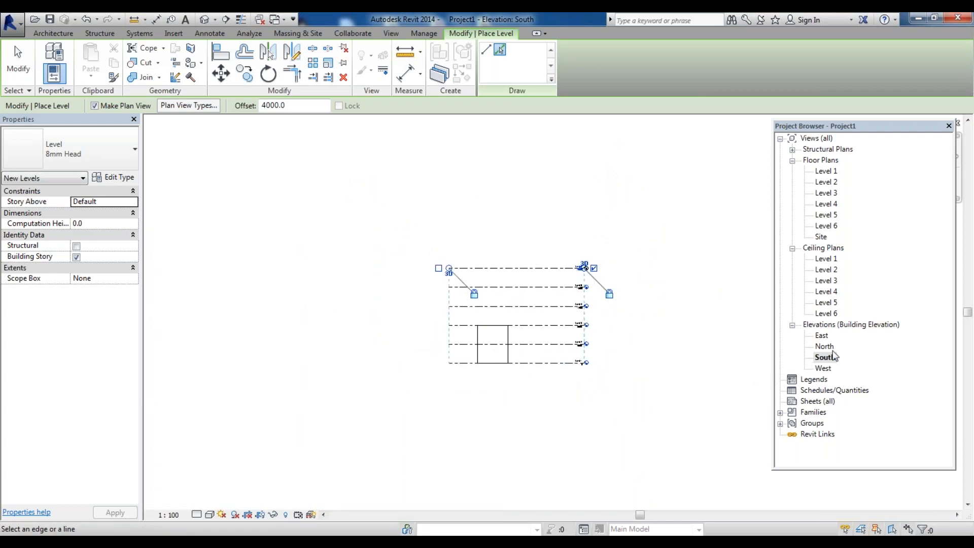
Switch to the North elevation and back to South to review the levels
{"action": "double_click", "coordinate": [827, 346]}
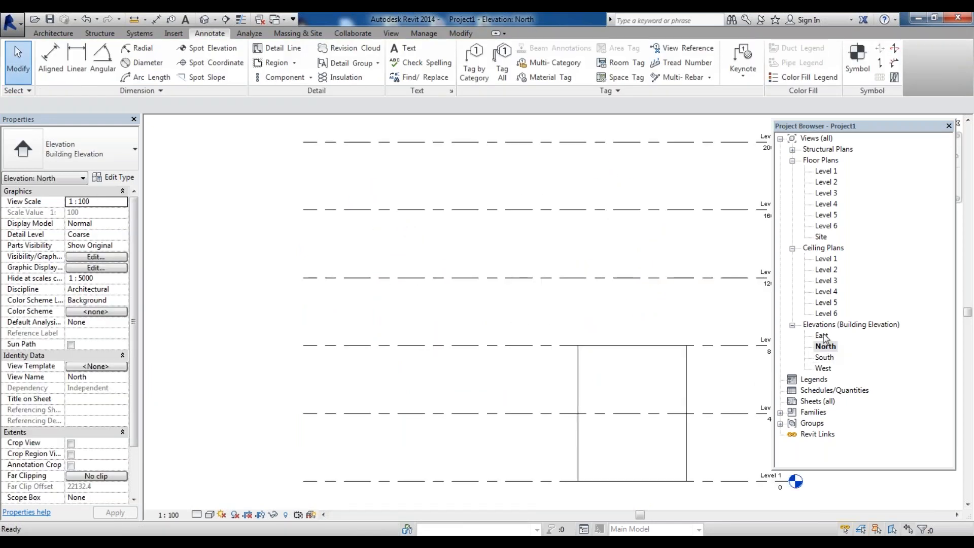
{"action": "double_click", "coordinate": [825, 357]}
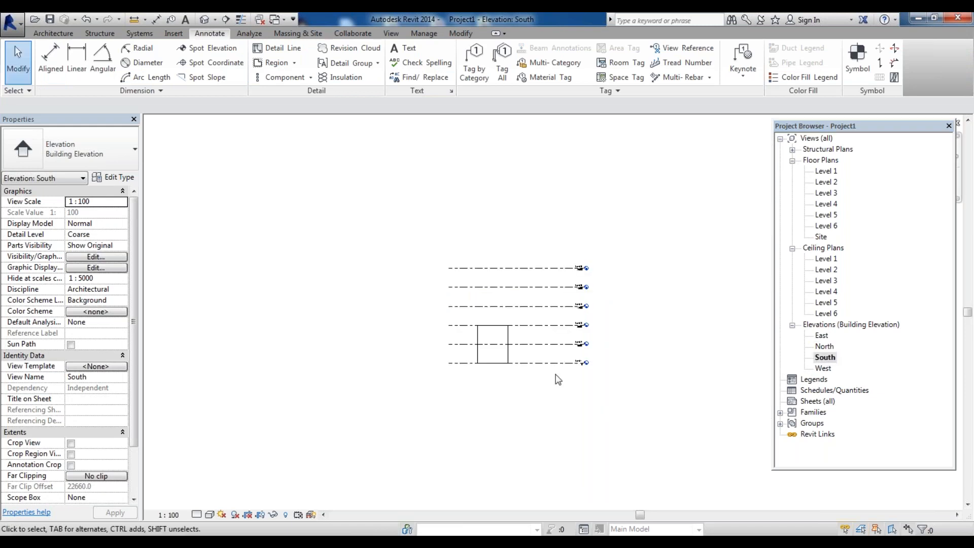
{"action": "scroll", "coordinate": [581, 362], "scroll_direction": "up", "scroll_amount": 4}
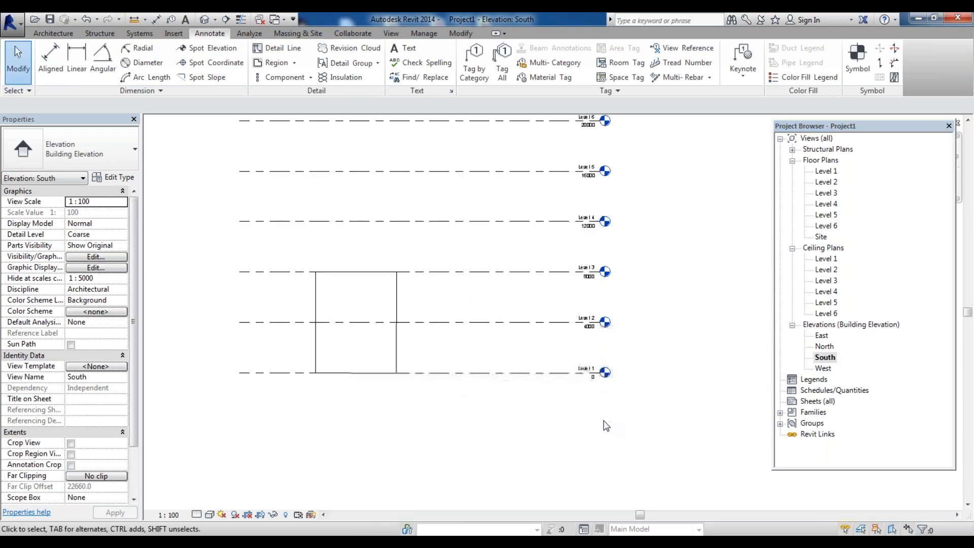
{"action": "scroll", "coordinate": [607, 427], "scroll_direction": "up", "scroll_amount": 1}
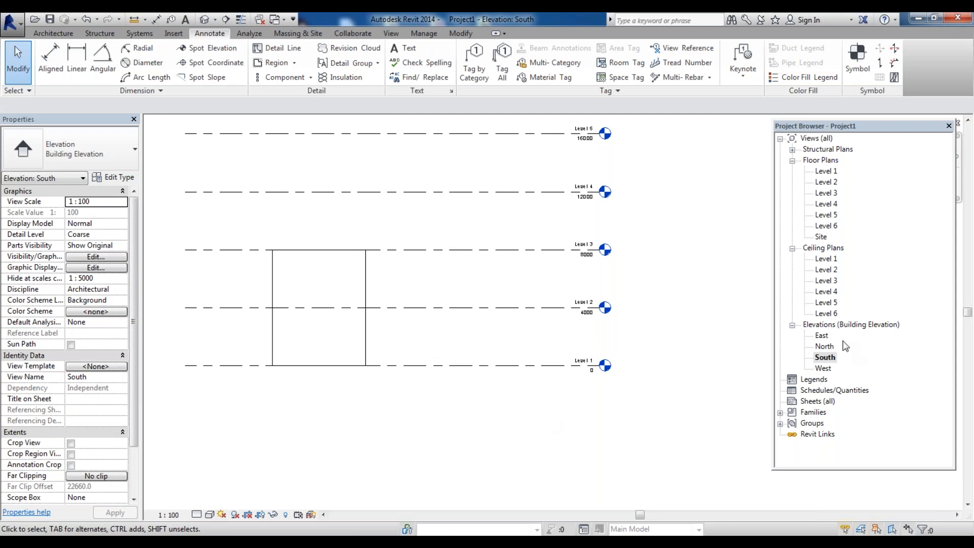
{"action": "scroll", "coordinate": [568, 370], "scroll_direction": "down", "scroll_amount": 3}
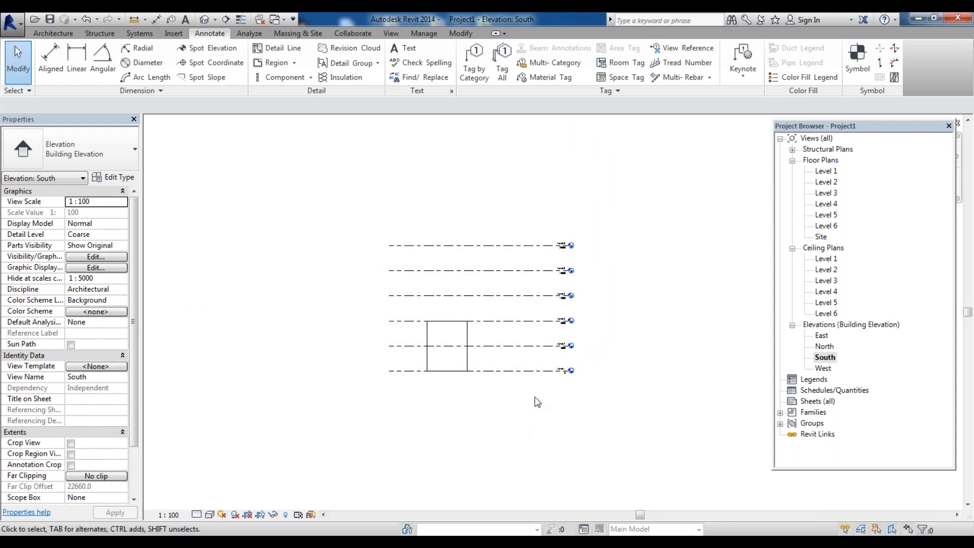
{"action": "scroll", "coordinate": [536, 402], "scroll_direction": "up", "scroll_amount": 4}
{"action": "scroll", "coordinate": [517, 380], "scroll_direction": "down", "scroll_amount": 3}
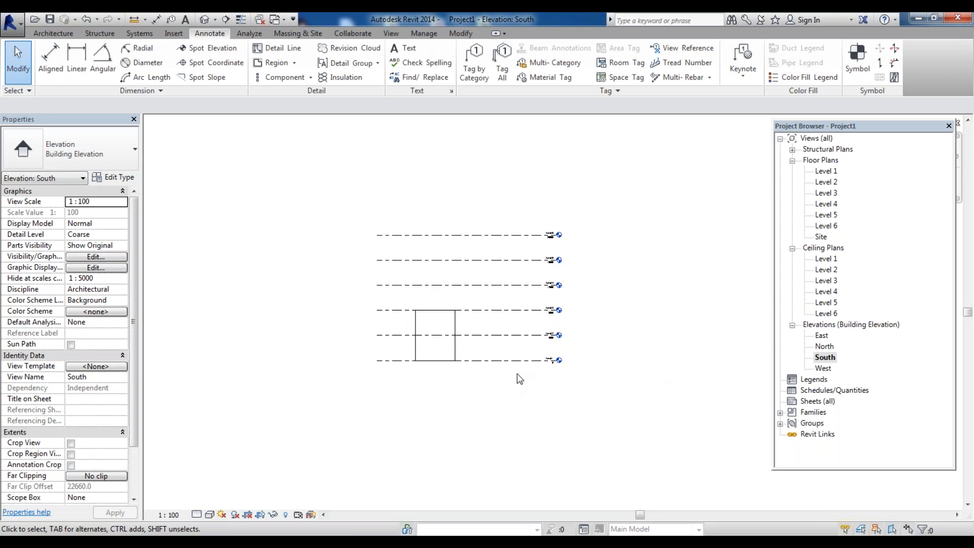
{"action": "scroll", "coordinate": [516, 355], "scroll_direction": "down", "scroll_amount": 2}
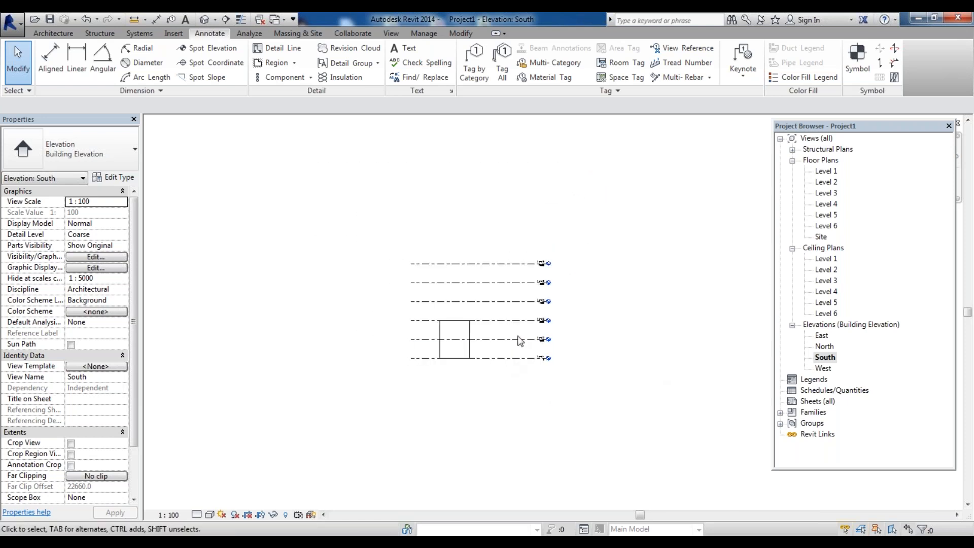
Window-select the four upper levels and delete them, leaving Level 1 and Level 2
{"action": "left_click_drag", "start_coordinate": [519, 335], "coordinate": [461, 209]}
{"action": "left_click", "coordinate": [511, 339]}
{"action": "left_click_drag", "start_coordinate": [512, 339], "coordinate": [489, 239]}
{"action": "key", "text": "ctrl+z"}
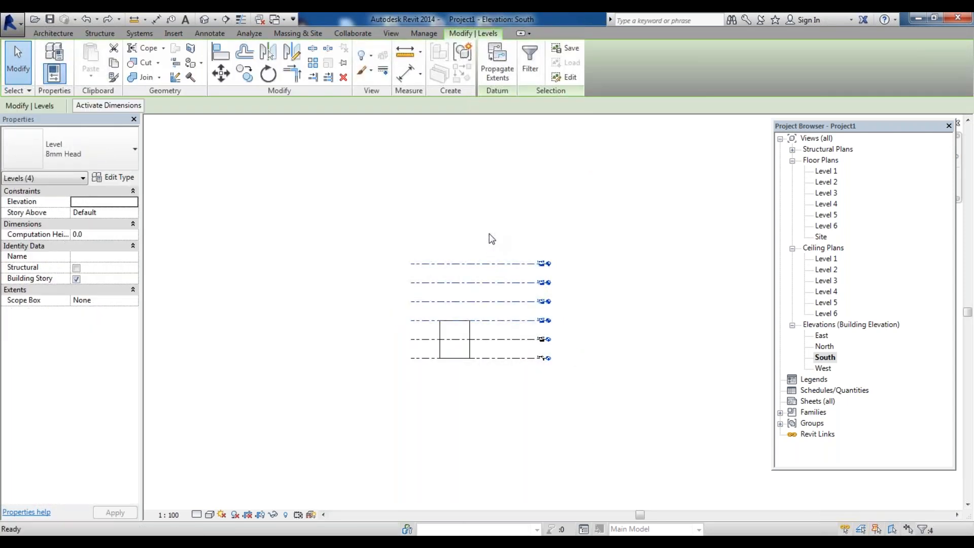
{"action": "key", "text": "Delete"}
{"action": "left_click", "coordinate": [530, 319]}
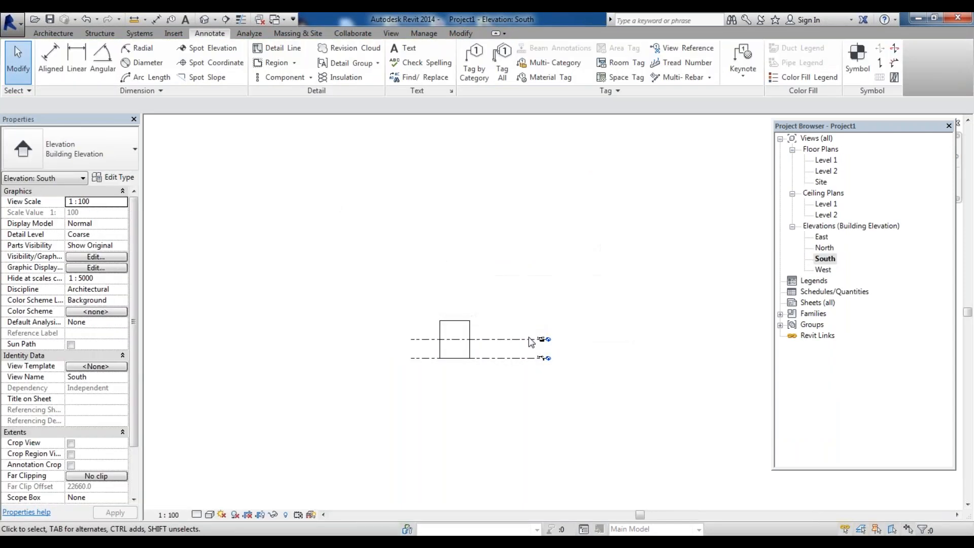
Undo the level deletion, then window-select the four upper levels and delete them again, confirming the warning
{"action": "key", "text": "ctrl+z"}
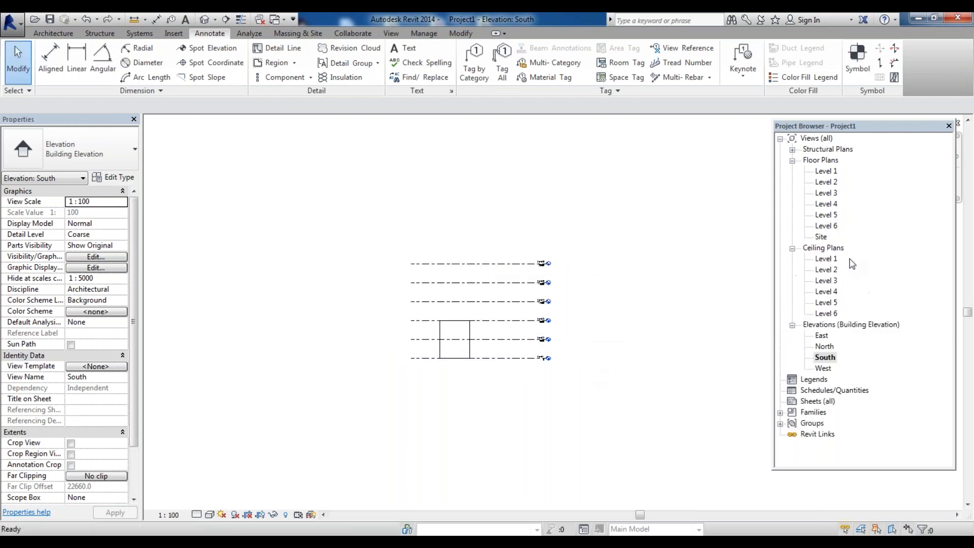
{"action": "left_click_drag", "start_coordinate": [522, 326], "coordinate": [511, 239]}
{"action": "key", "text": "Delete"}
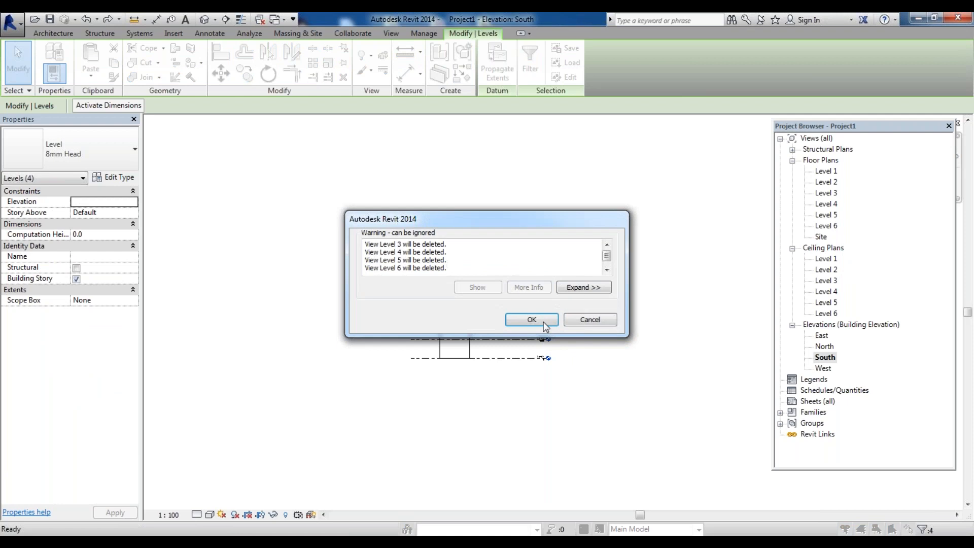
{"action": "left_click", "coordinate": [530, 318]}
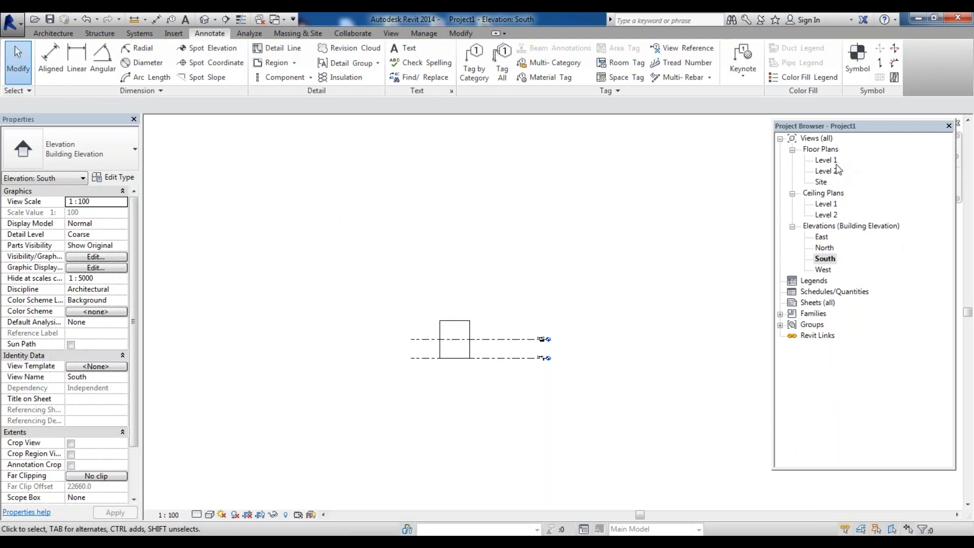
Set Level 2's elevation to 3000
{"action": "scroll", "coordinate": [828, 179], "scroll_direction": "up", "scroll_amount": 6}
{"action": "scroll", "coordinate": [603, 324], "scroll_direction": "down", "scroll_amount": 5}
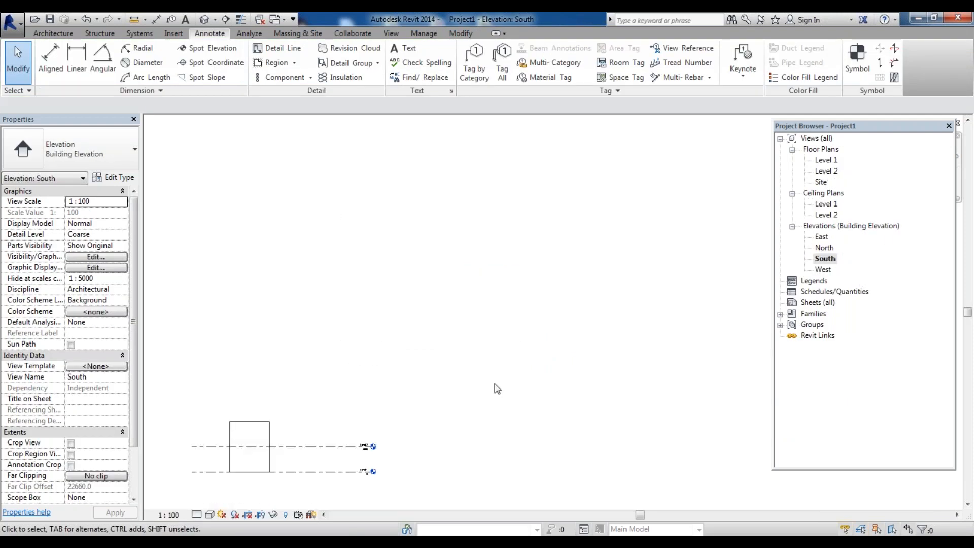
{"action": "scroll", "coordinate": [548, 350], "scroll_direction": "down", "scroll_amount": 4}
{"action": "scroll", "coordinate": [379, 424], "scroll_direction": "up", "scroll_amount": 6}
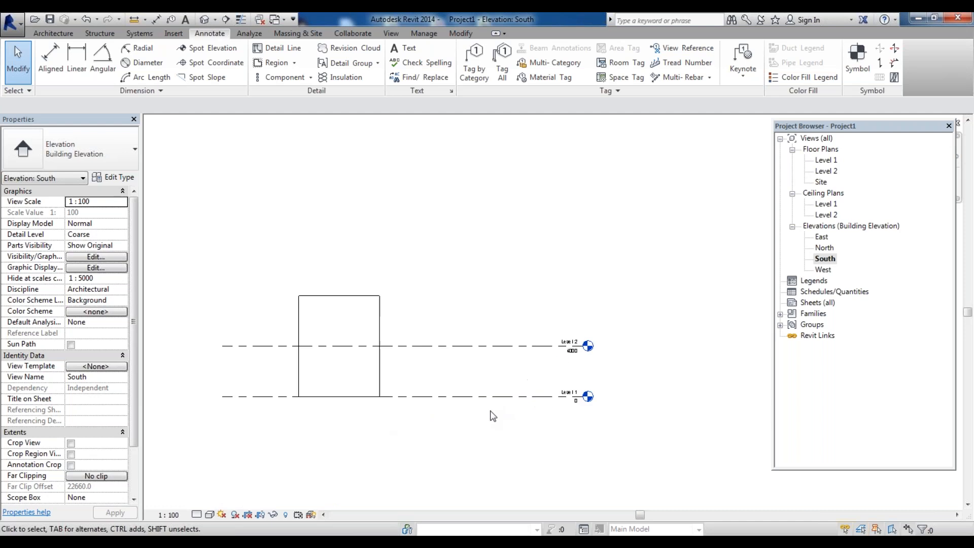
{"action": "left_click", "coordinate": [592, 347]}
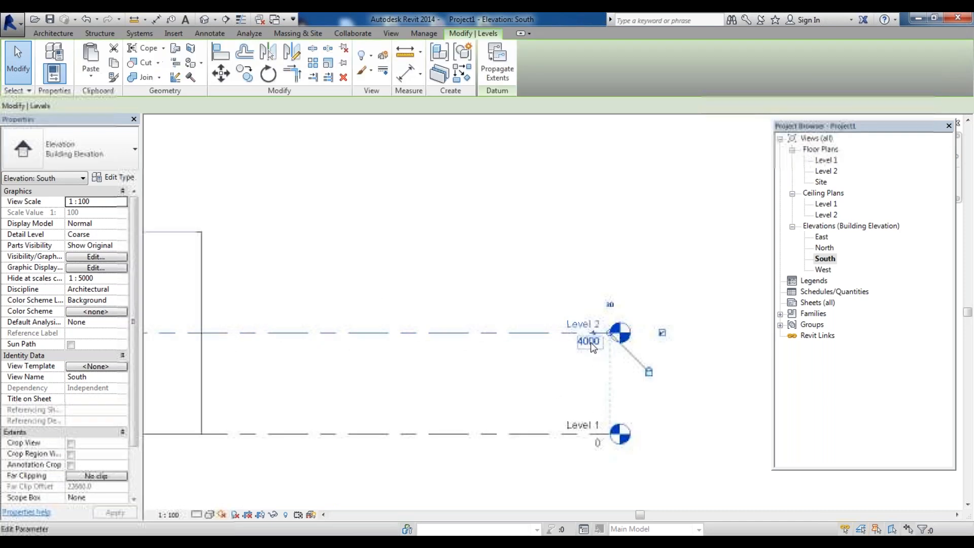
{"action": "left_click", "coordinate": [589, 344]}
{"action": "left_click", "coordinate": [555, 344]}
{"action": "left_click_drag", "start_coordinate": [555, 344], "coordinate": [494, 357]}
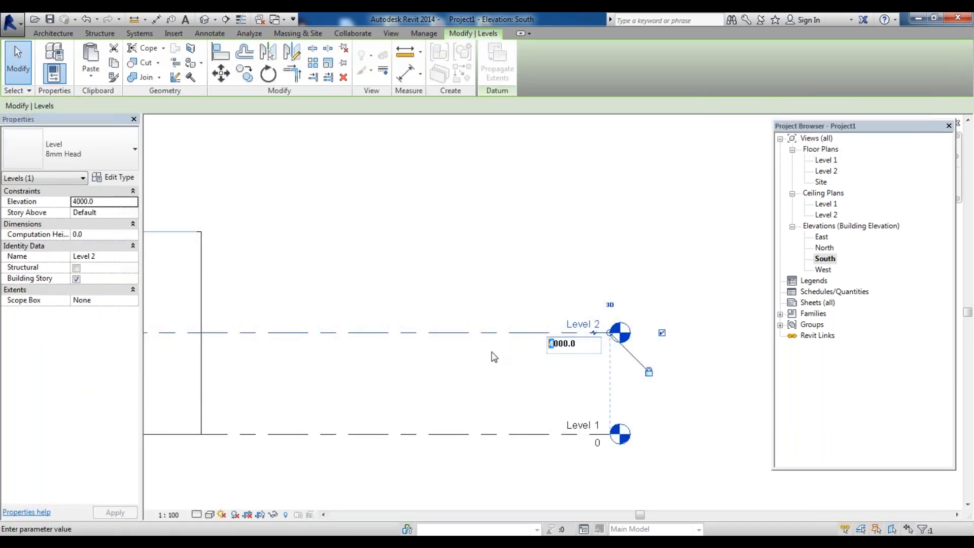
{"action": "type", "text": "3"}
{"action": "key", "text": "Return"}
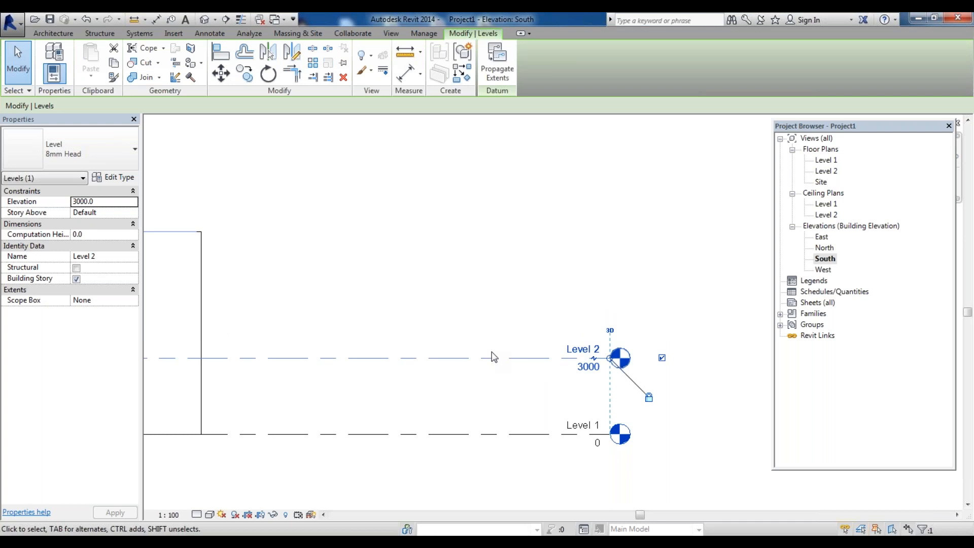
Add four new levels by picking existing levels with a 3000 offset, stacking each one above the previous
{"action": "left_click", "coordinate": [695, 311]}
{"action": "scroll", "coordinate": [655, 331], "scroll_direction": "down", "scroll_amount": 3}
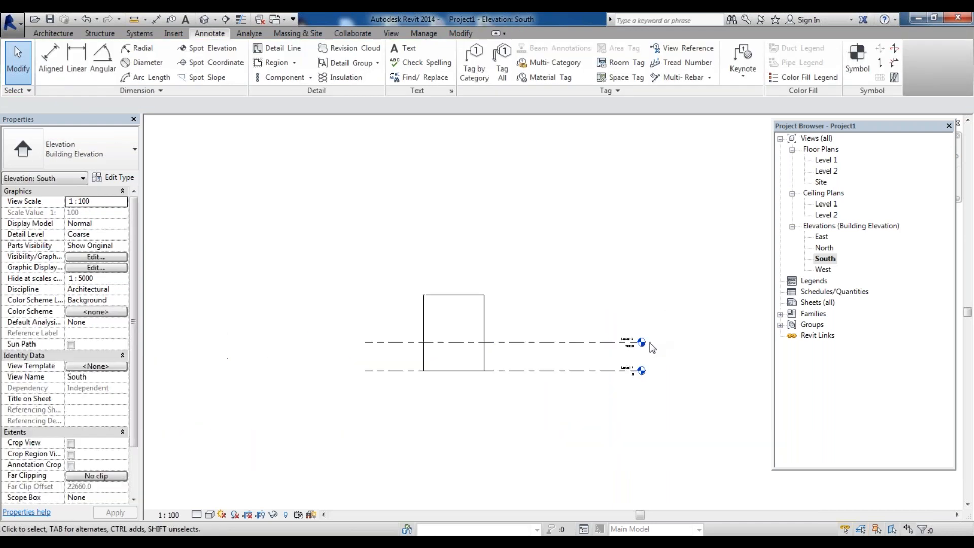
{"action": "key", "text": "l"}
{"action": "key", "text": "l"}
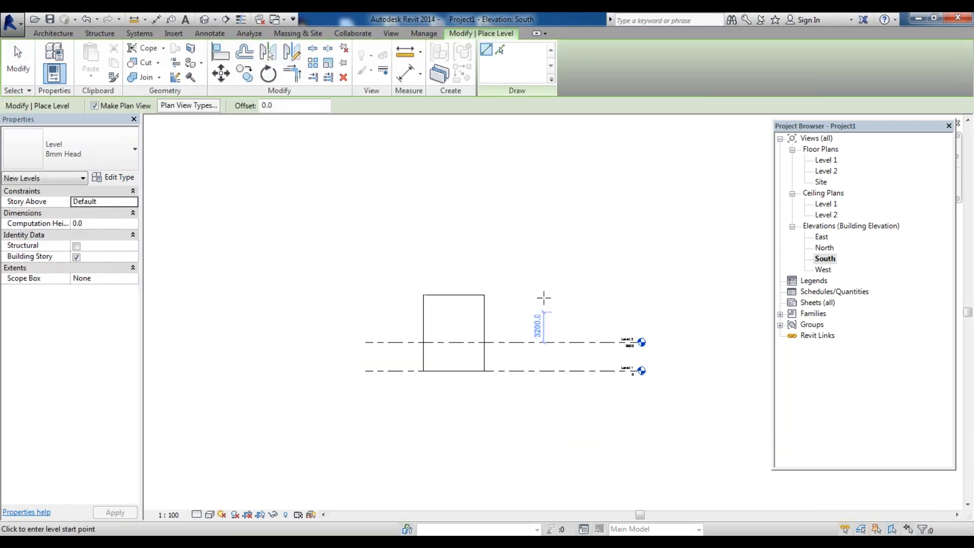
{"action": "left_click", "coordinate": [501, 49]}
{"action": "left_click", "coordinate": [289, 104]}
{"action": "type", "text": "3000"}
{"action": "key", "text": "Return"}
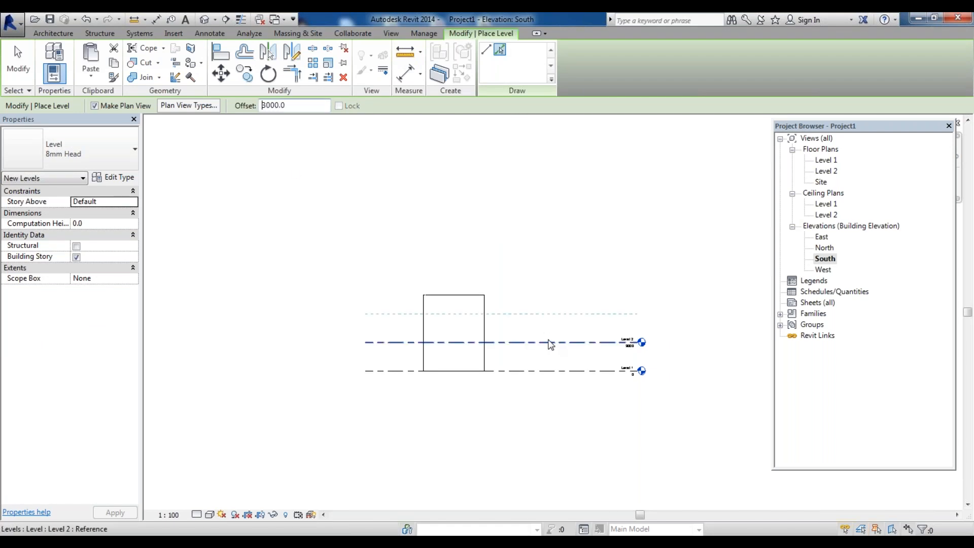
{"action": "left_click", "coordinate": [551, 344]}
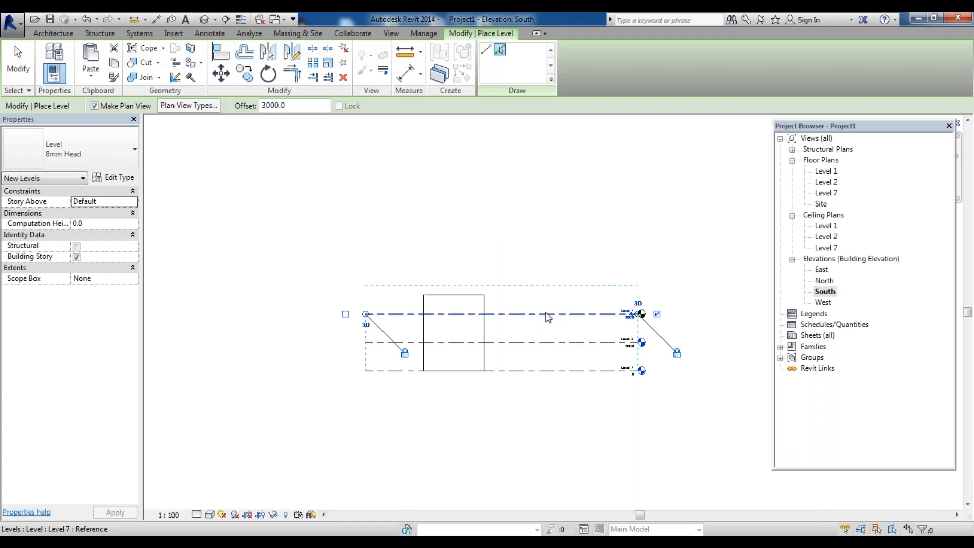
{"action": "left_click", "coordinate": [549, 315]}
{"action": "left_click", "coordinate": [550, 286]}
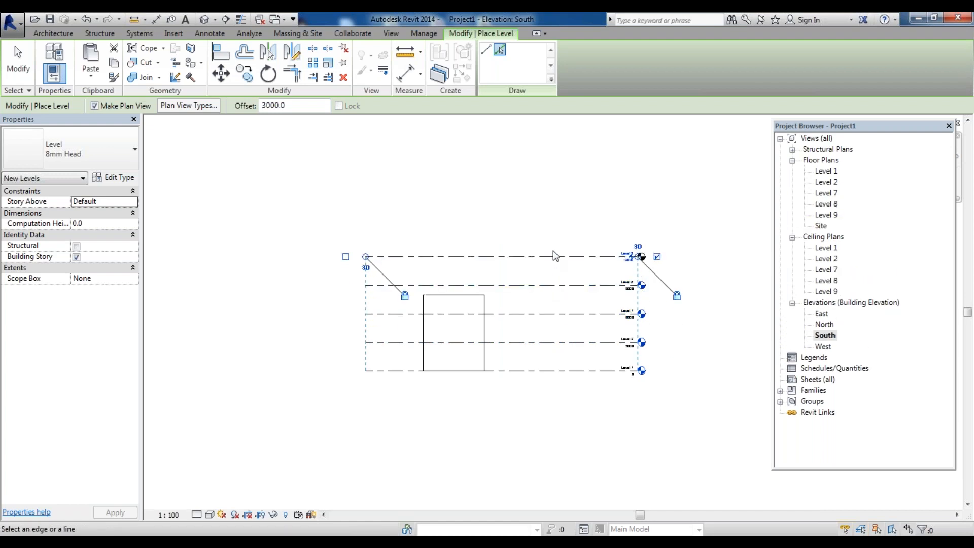
{"action": "left_click", "coordinate": [554, 257]}
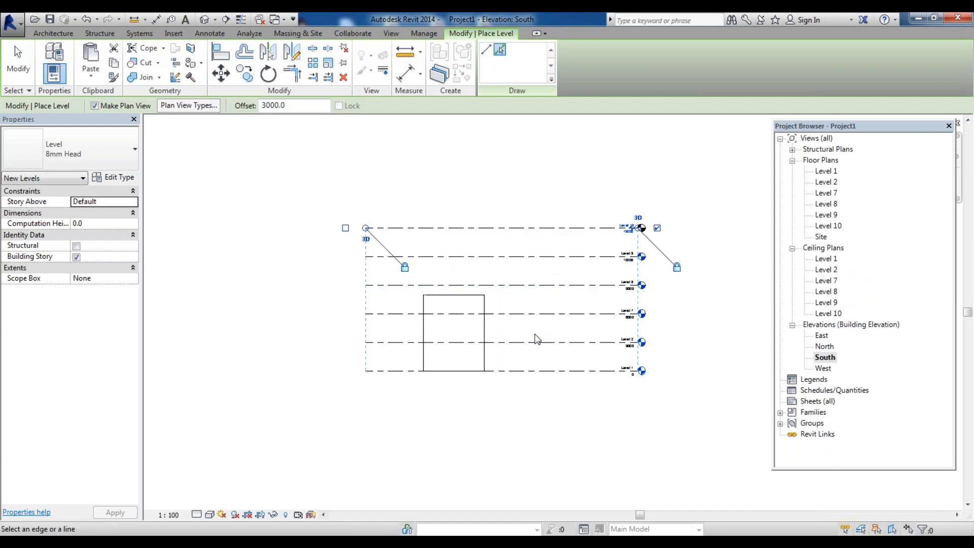
{"action": "key", "text": "Escape"}
{"action": "key", "text": "Escape"}
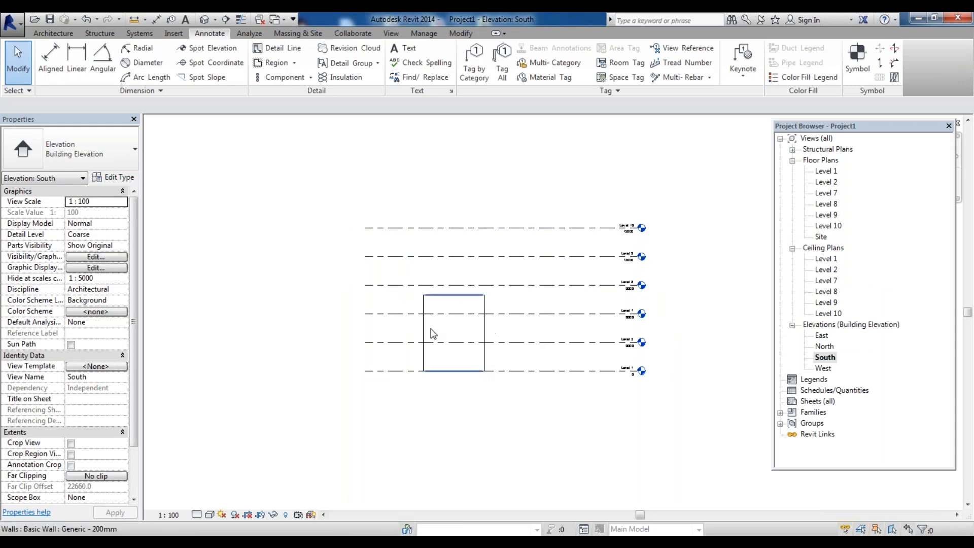
Select the building walls and zoom around the elevation to review them against the levels
{"action": "scroll", "coordinate": [432, 333], "scroll_direction": "up", "scroll_amount": 2}
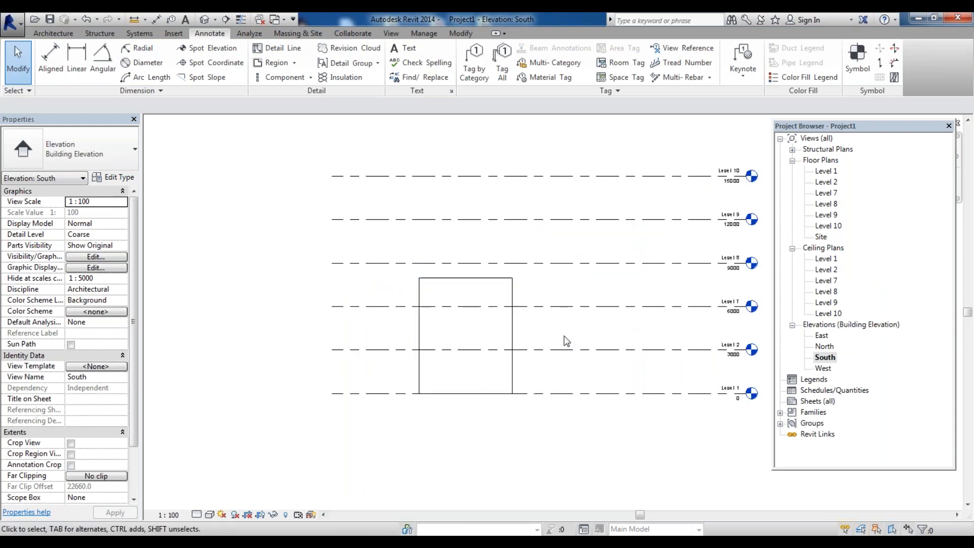
{"action": "left_click", "coordinate": [394, 319]}
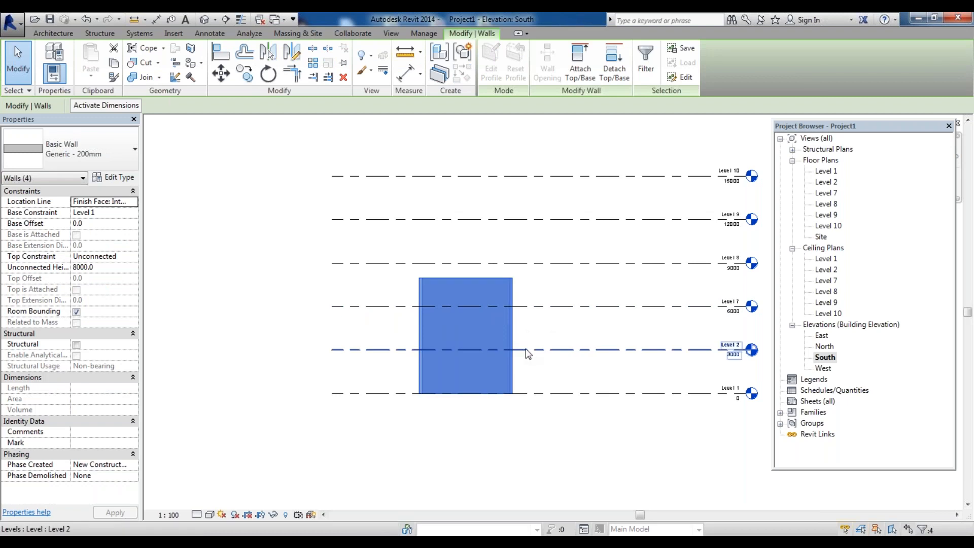
{"action": "scroll", "coordinate": [491, 327], "scroll_direction": "down", "scroll_amount": 2}
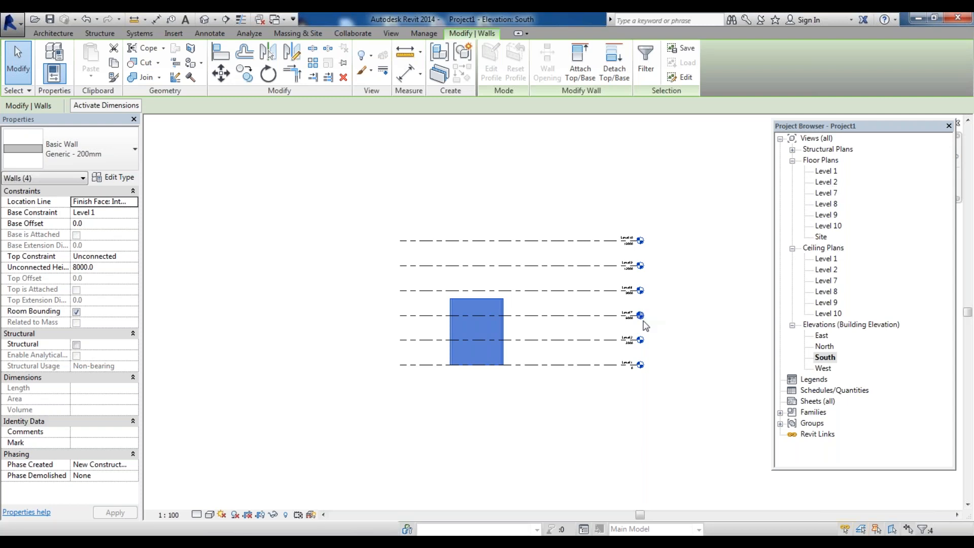
{"action": "scroll", "coordinate": [643, 323], "scroll_direction": "up", "scroll_amount": 3}
{"action": "scroll", "coordinate": [578, 391], "scroll_direction": "down", "scroll_amount": 1}
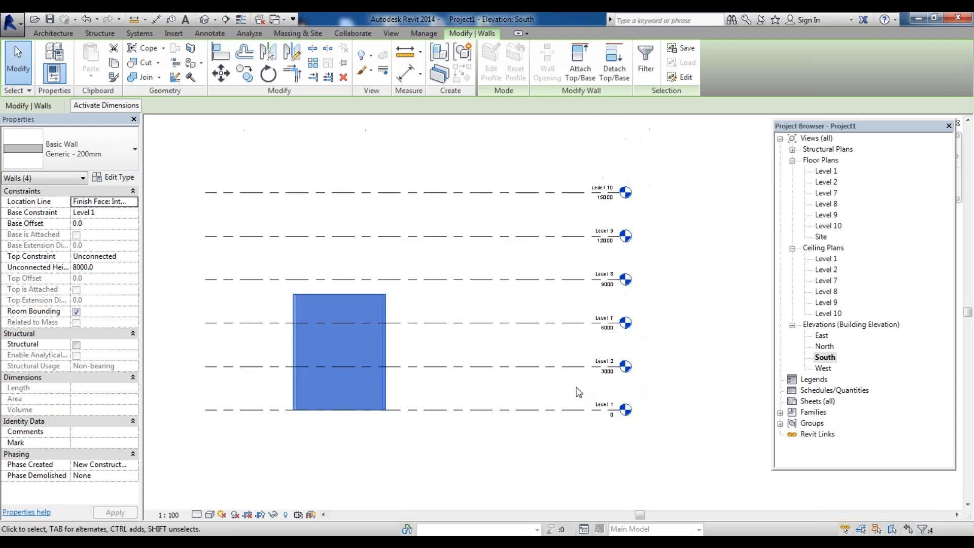
{"action": "scroll", "coordinate": [635, 358], "scroll_direction": "up", "scroll_amount": 1}
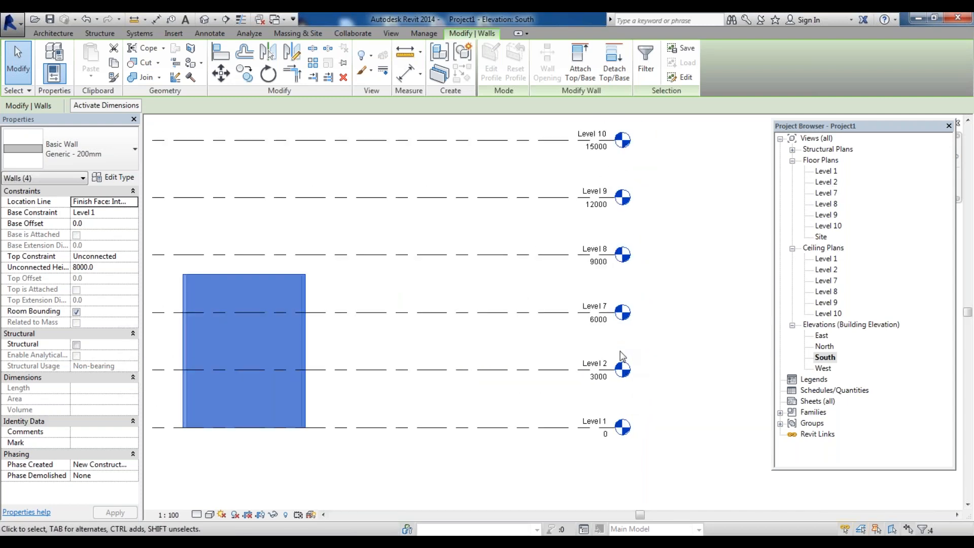
{"action": "scroll", "coordinate": [589, 355], "scroll_direction": "down", "scroll_amount": 2}
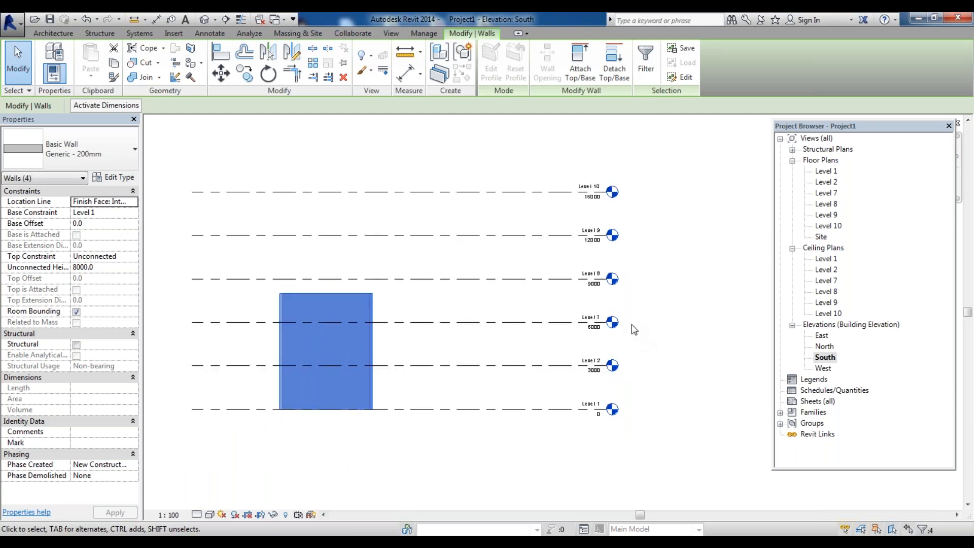
{"action": "scroll", "coordinate": [599, 328], "scroll_direction": "up", "scroll_amount": 3}
{"action": "scroll", "coordinate": [598, 327], "scroll_direction": "up", "scroll_amount": 1}
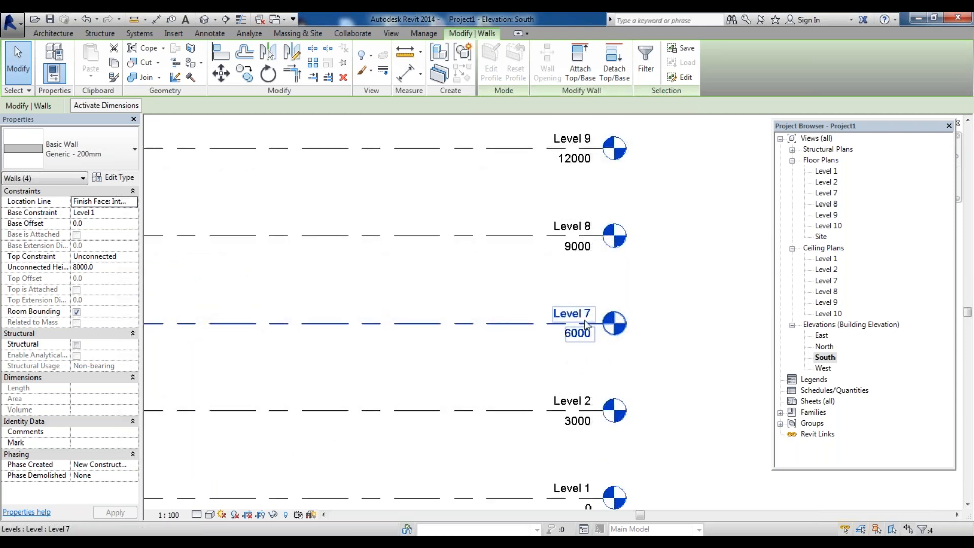
Rename Level 7 as Level 3 and accept renaming its corresponding views
{"action": "left_click", "coordinate": [588, 317]}
{"action": "key", "text": "Escape"}
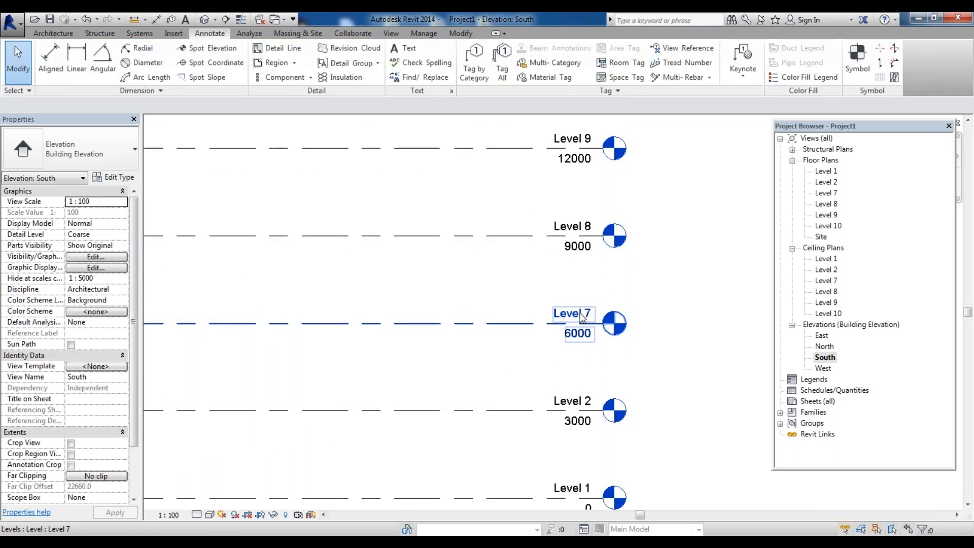
{"action": "left_click", "coordinate": [582, 317]}
{"action": "left_click", "coordinate": [583, 315]}
{"action": "double_click", "coordinate": [566, 313]}
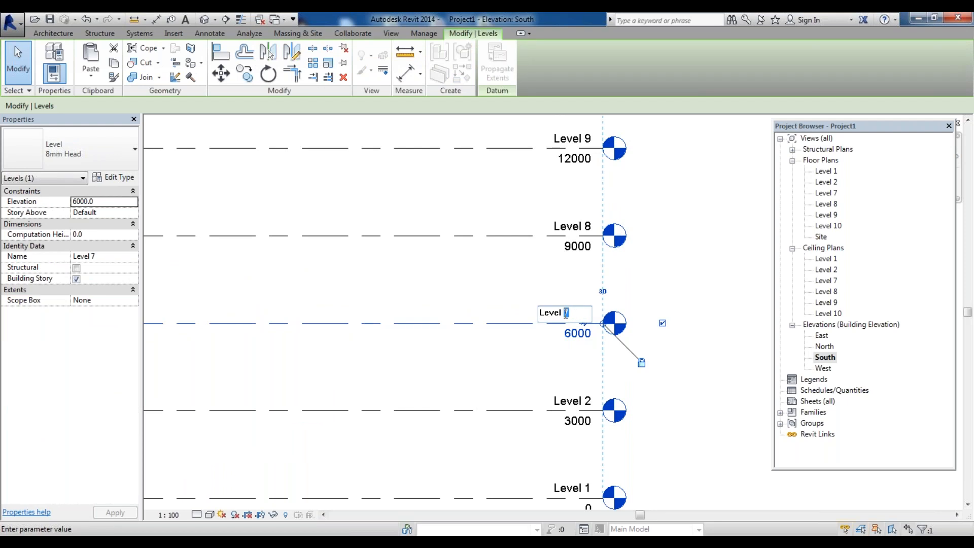
{"action": "type", "text": "3"}
{"action": "key", "text": "Return"}
{"action": "left_click", "coordinate": [530, 284]}
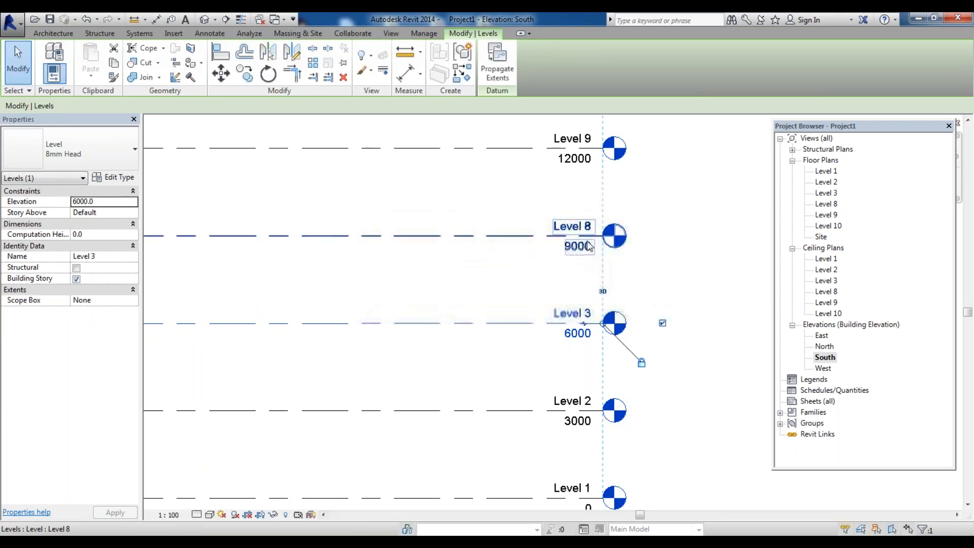
Rename Level 8 as Level 4 and accept renaming its corresponding views
{"action": "left_click", "coordinate": [568, 227]}
{"action": "left_click", "coordinate": [571, 227]}
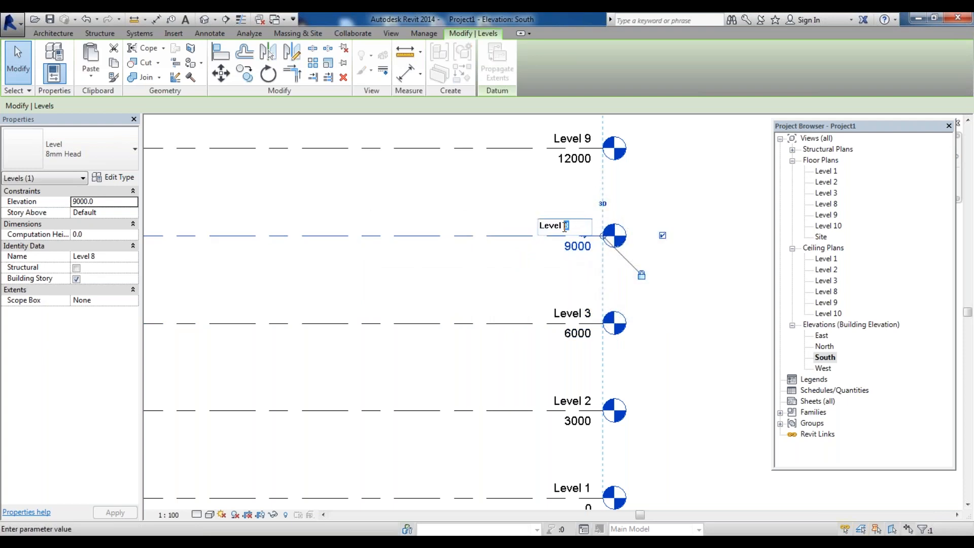
{"action": "type", "text": "4"}
{"action": "key", "text": "Return"}
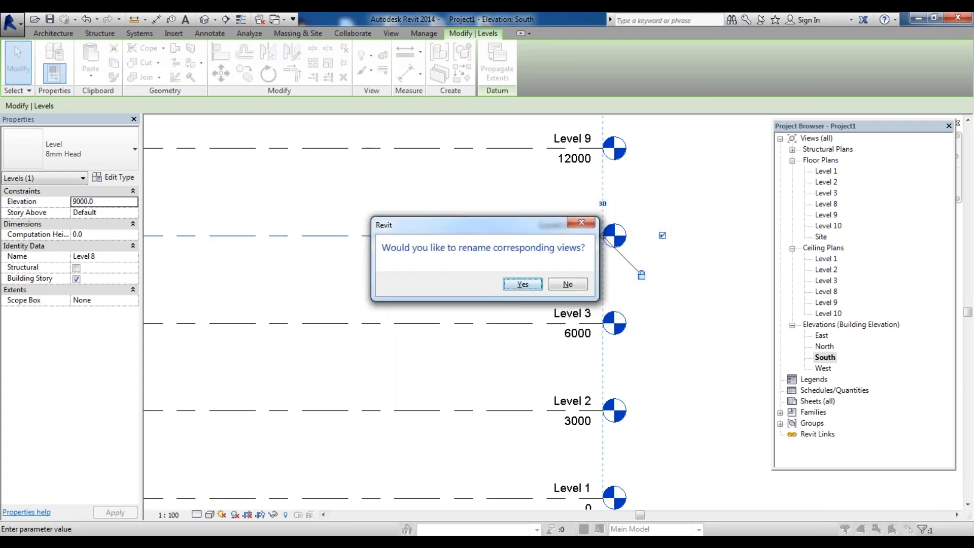
{"action": "left_click", "coordinate": [522, 284]}
Rename Level 9 as Level 5 and accept renaming its corresponding views
{"action": "scroll", "coordinate": [522, 181], "scroll_direction": "down", "scroll_amount": 2}
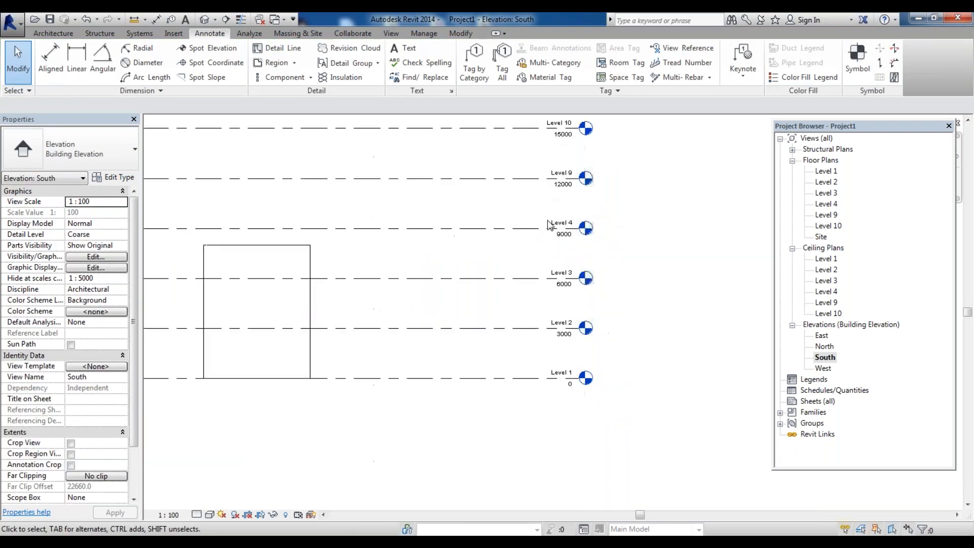
{"action": "scroll", "coordinate": [571, 169], "scroll_direction": "up", "scroll_amount": 2}
{"action": "left_click", "coordinate": [556, 187]}
{"action": "left_click", "coordinate": [556, 187]}
{"action": "double_click", "coordinate": [550, 187]}
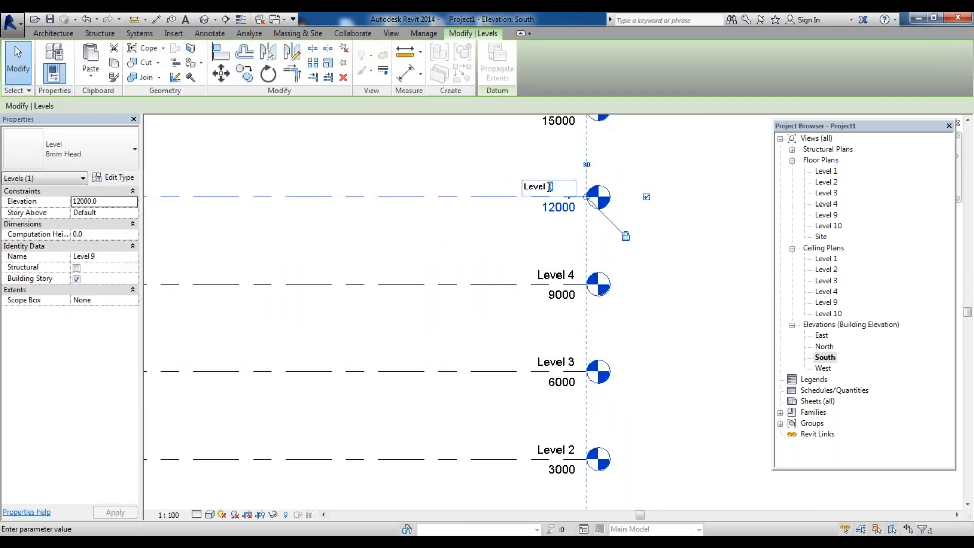
{"action": "key", "text": "Return"}
{"action": "left_click", "coordinate": [523, 287]}
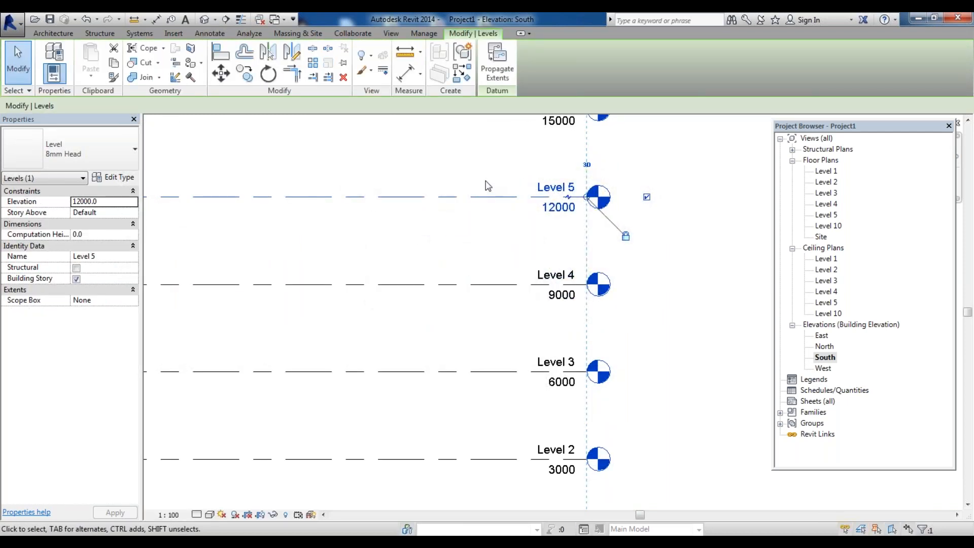
Rename Level 10 as Level 6, accept renaming its corresponding views, and deselect it
{"action": "scroll", "coordinate": [485, 186], "scroll_direction": "down", "scroll_amount": 4}
{"action": "scroll", "coordinate": [566, 197], "scroll_direction": "up", "scroll_amount": 5}
{"action": "left_click", "coordinate": [509, 238]}
{"action": "left_click", "coordinate": [510, 236]}
{"action": "left_click", "coordinate": [509, 235]}
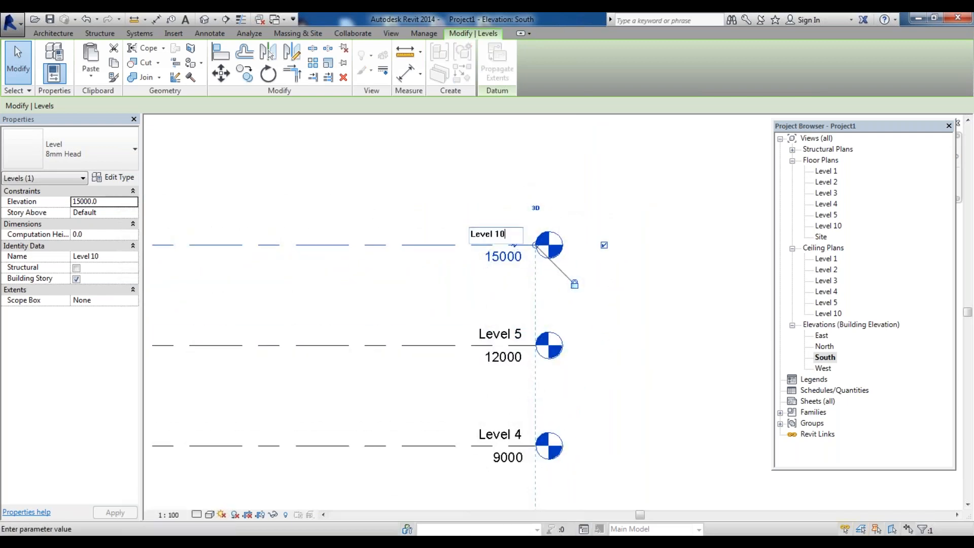
{"action": "type", "text": "6"}
{"action": "key", "text": "Return"}
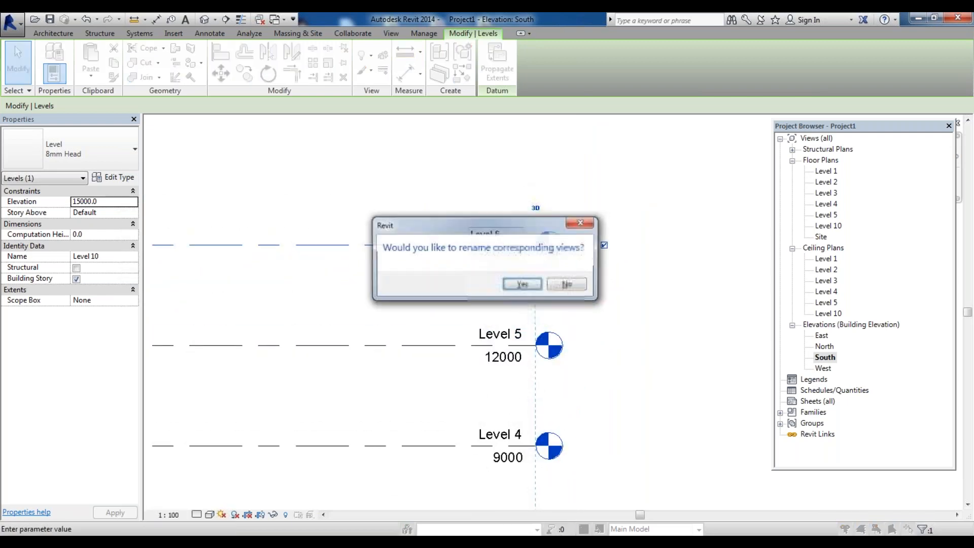
{"action": "left_click", "coordinate": [522, 289]}
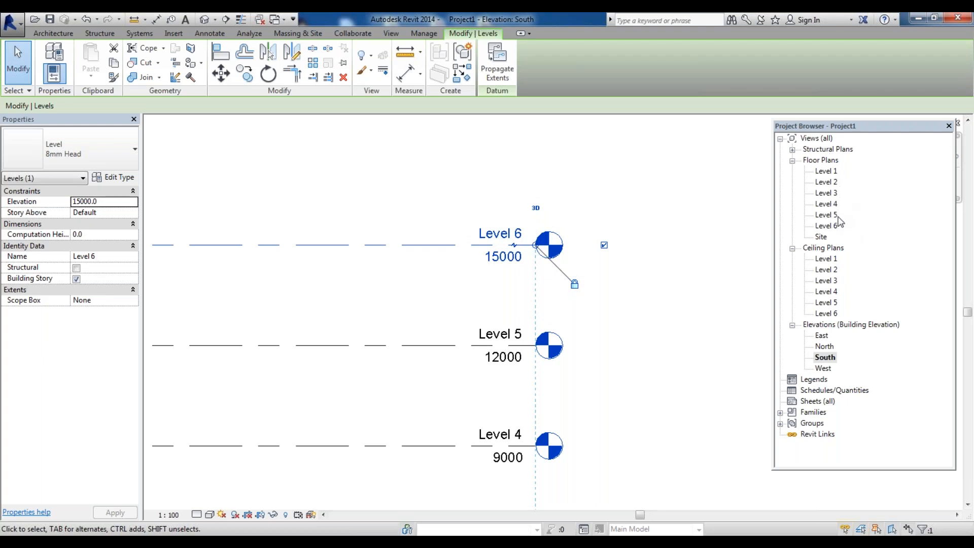
{"action": "scroll", "coordinate": [641, 308], "scroll_direction": "down", "scroll_amount": 6}
{"action": "scroll", "coordinate": [619, 329], "scroll_direction": "up", "scroll_amount": 1}
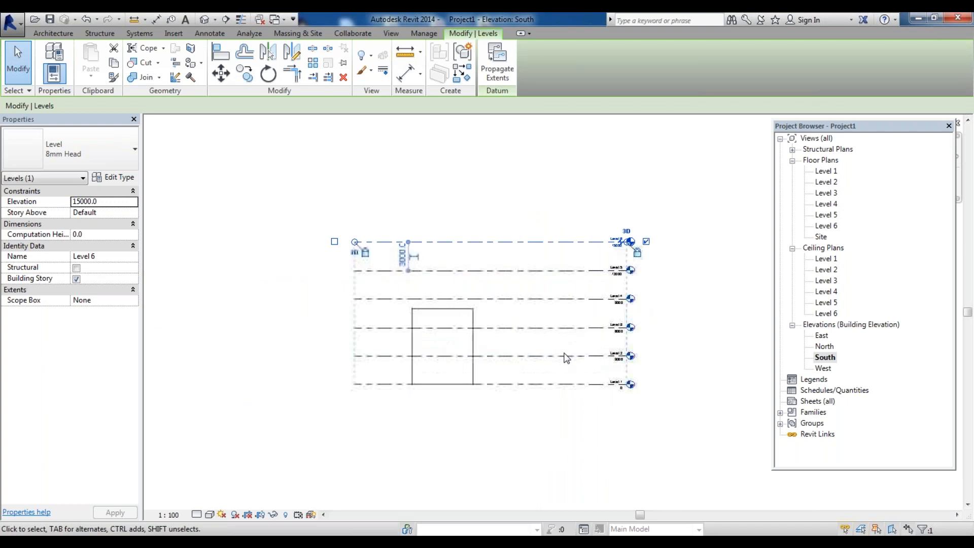
{"action": "key", "text": "Escape"}
{"action": "scroll", "coordinate": [619, 343], "scroll_direction": "up", "scroll_amount": 5}
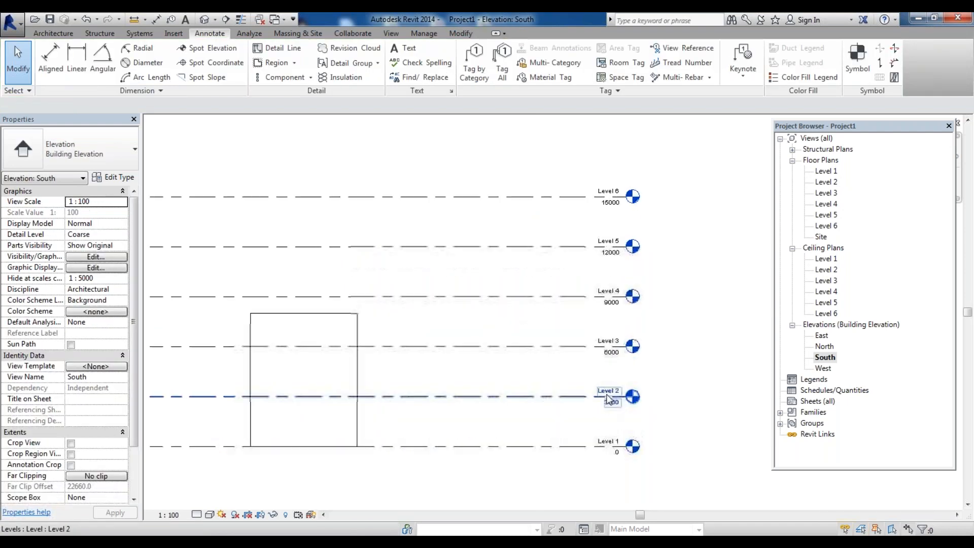
{"action": "scroll", "coordinate": [614, 406], "scroll_direction": "down", "scroll_amount": 3}
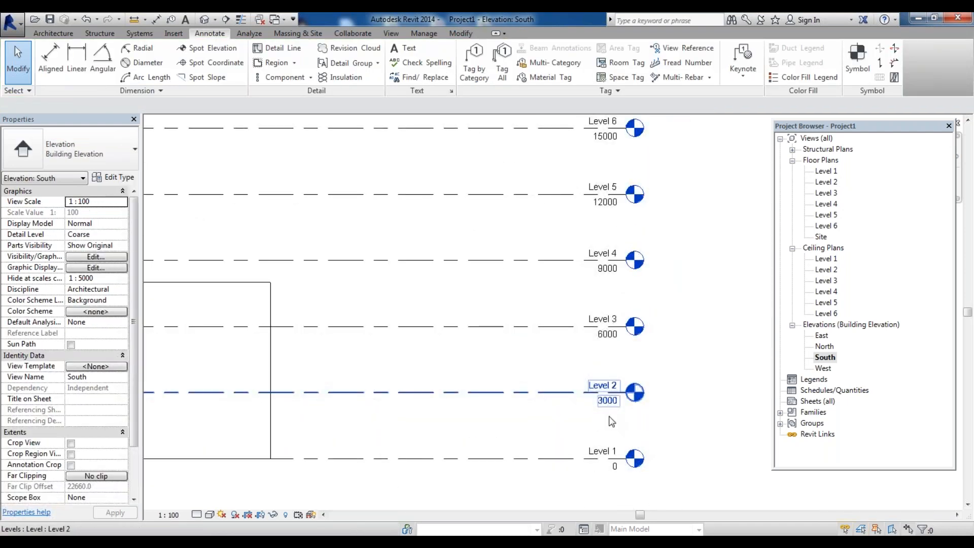
{"action": "scroll", "coordinate": [614, 405], "scroll_direction": "up", "scroll_amount": 3}
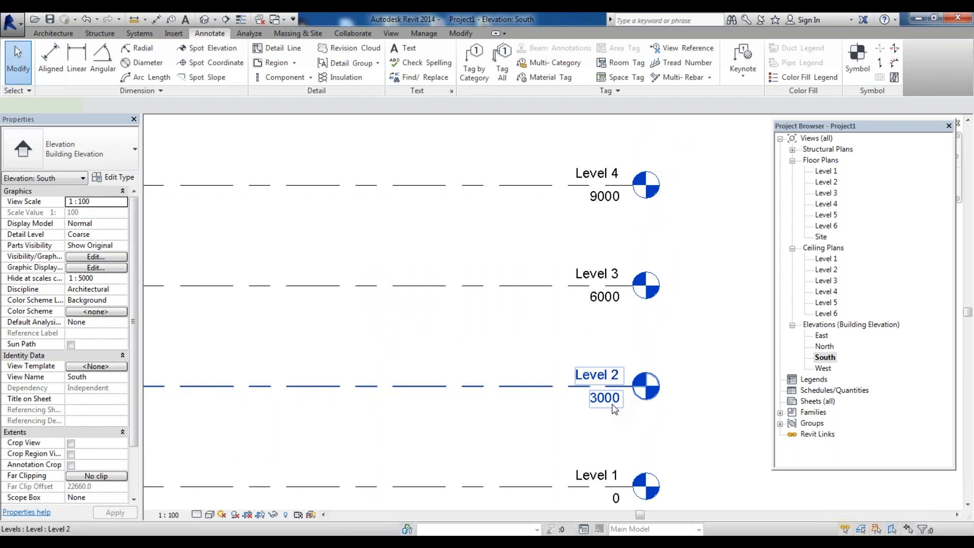
{"action": "double_click", "coordinate": [605, 397]}
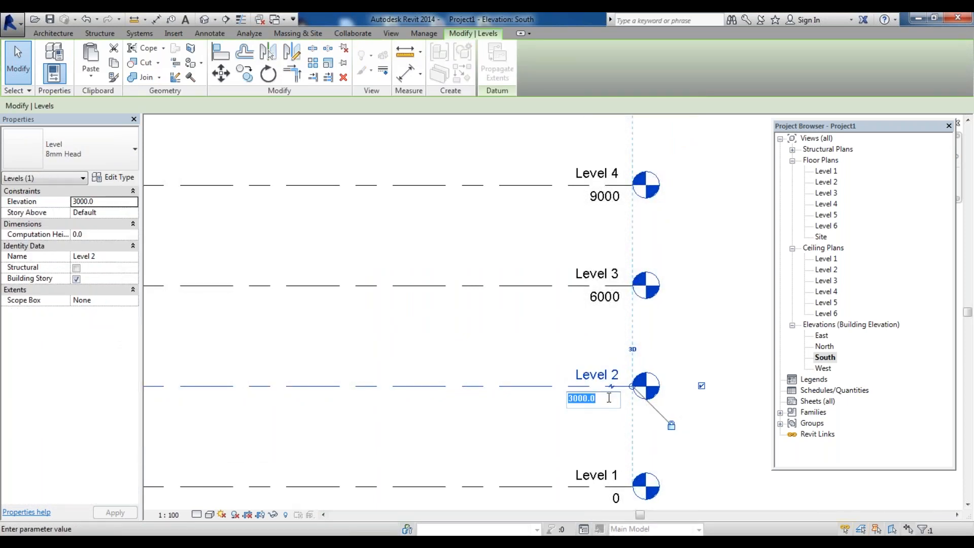
{"action": "key", "text": "Escape"}
{"action": "left_click", "coordinate": [564, 342]}
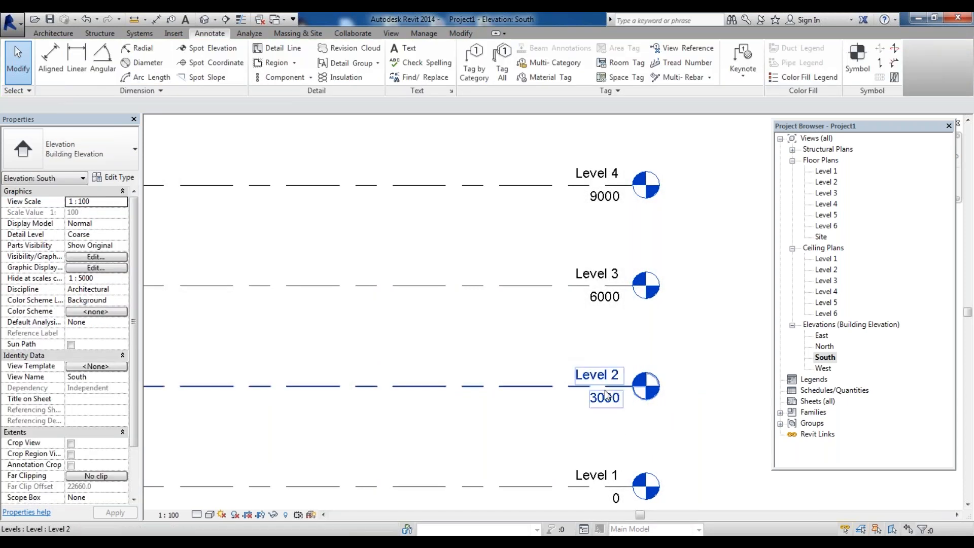
{"action": "scroll", "coordinate": [607, 386], "scroll_direction": "up", "scroll_amount": 2}
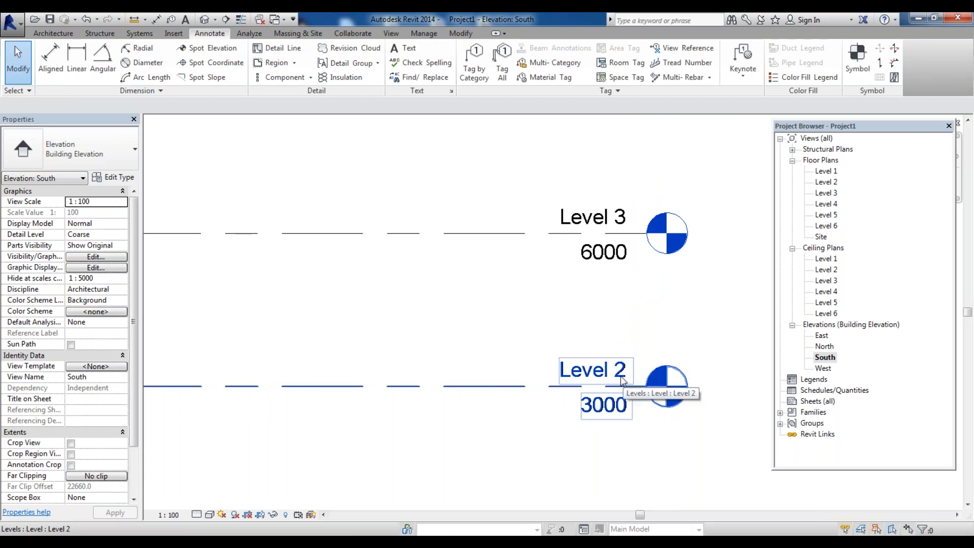
{"action": "double_click", "coordinate": [620, 374]}
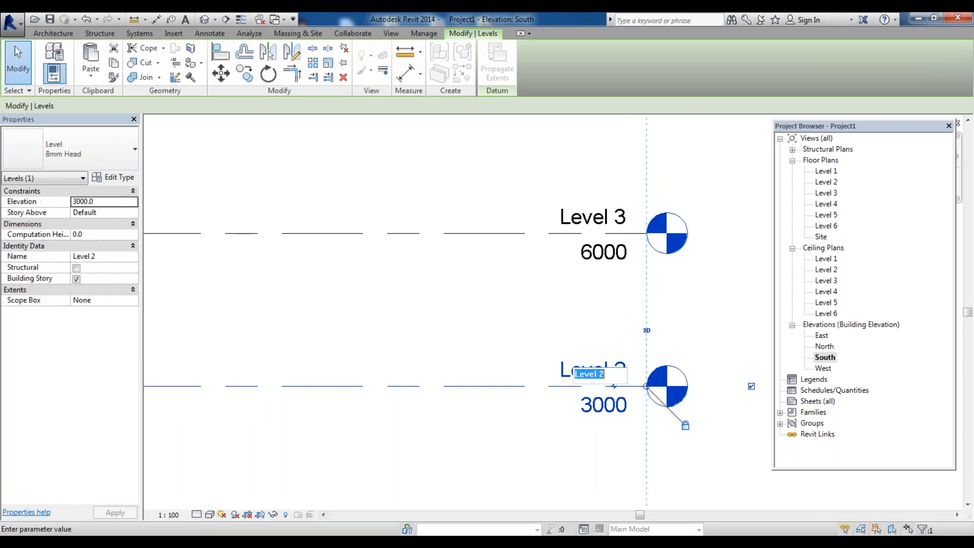
{"action": "left_click", "coordinate": [619, 337]}
Select the building's four walls to examine their height properties
{"action": "scroll", "coordinate": [621, 345], "scroll_direction": "down", "scroll_amount": 4}
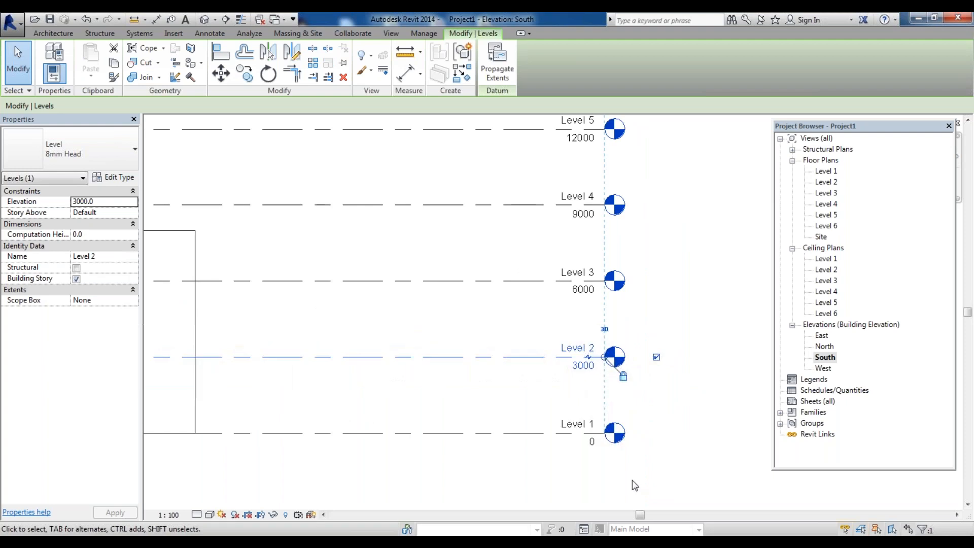
{"action": "scroll", "coordinate": [620, 447], "scroll_direction": "down", "scroll_amount": 2}
{"action": "scroll", "coordinate": [584, 441], "scroll_direction": "up", "scroll_amount": 2}
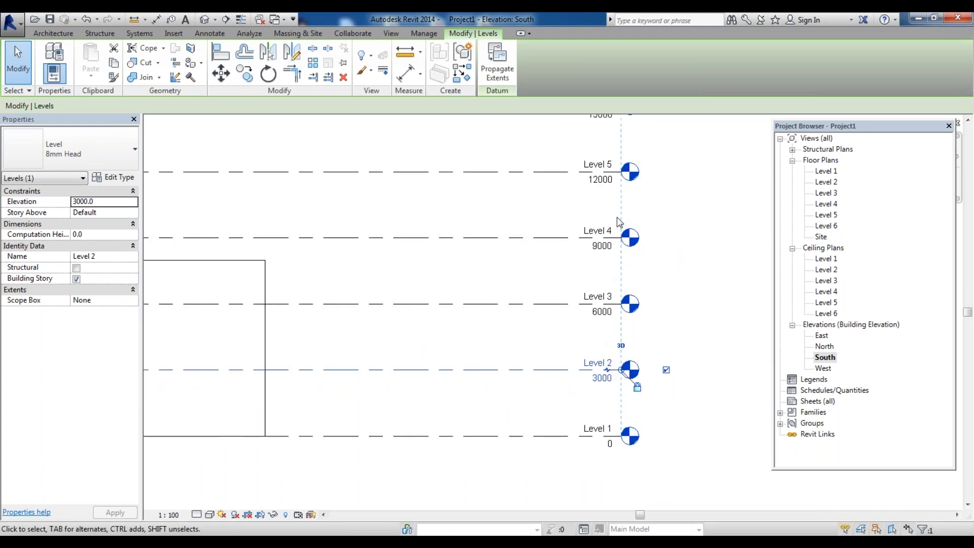
{"action": "scroll", "coordinate": [630, 474], "scroll_direction": "down", "scroll_amount": 2}
{"action": "scroll", "coordinate": [615, 468], "scroll_direction": "up", "scroll_amount": 1}
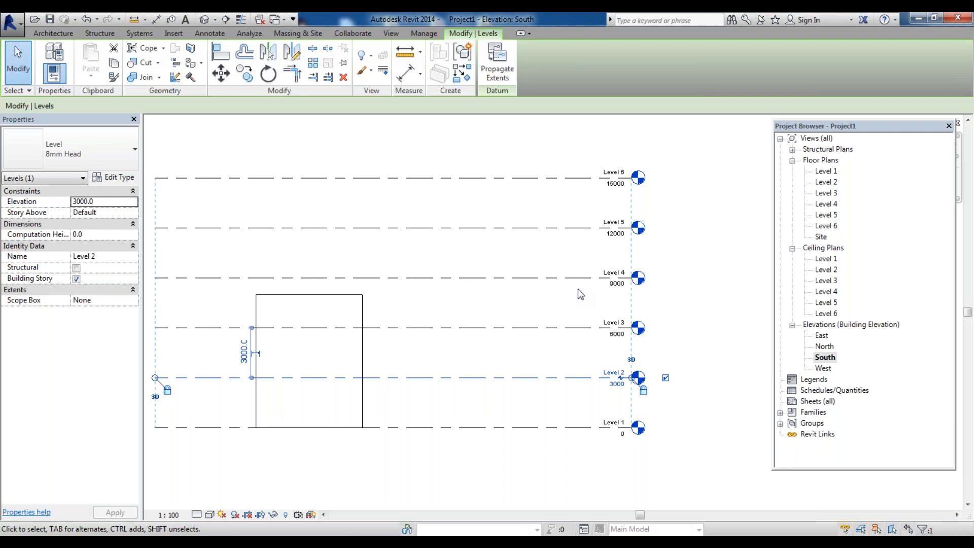
{"action": "scroll", "coordinate": [604, 316], "scroll_direction": "down", "scroll_amount": 3}
{"action": "scroll", "coordinate": [542, 343], "scroll_direction": "up", "scroll_amount": 2}
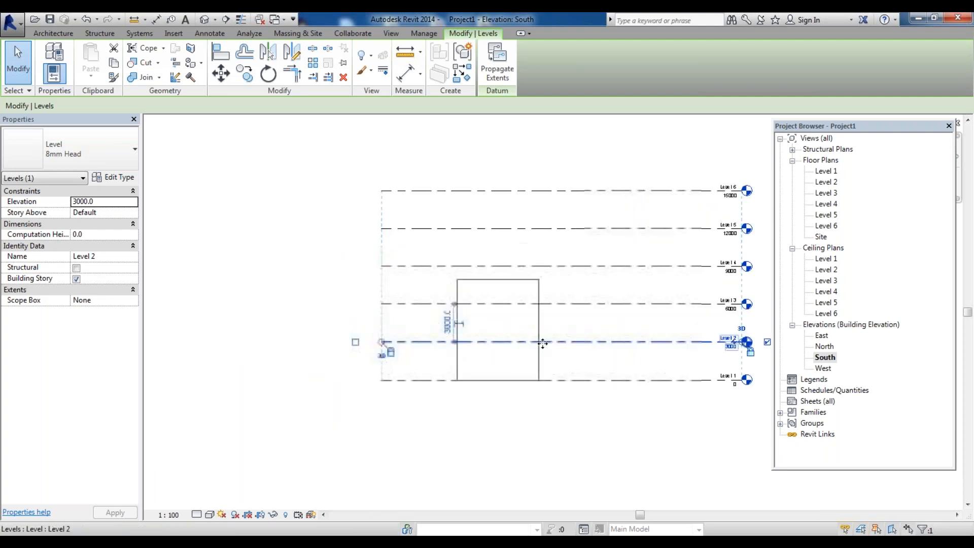
{"action": "scroll", "coordinate": [556, 327], "scroll_direction": "up", "scroll_amount": 2}
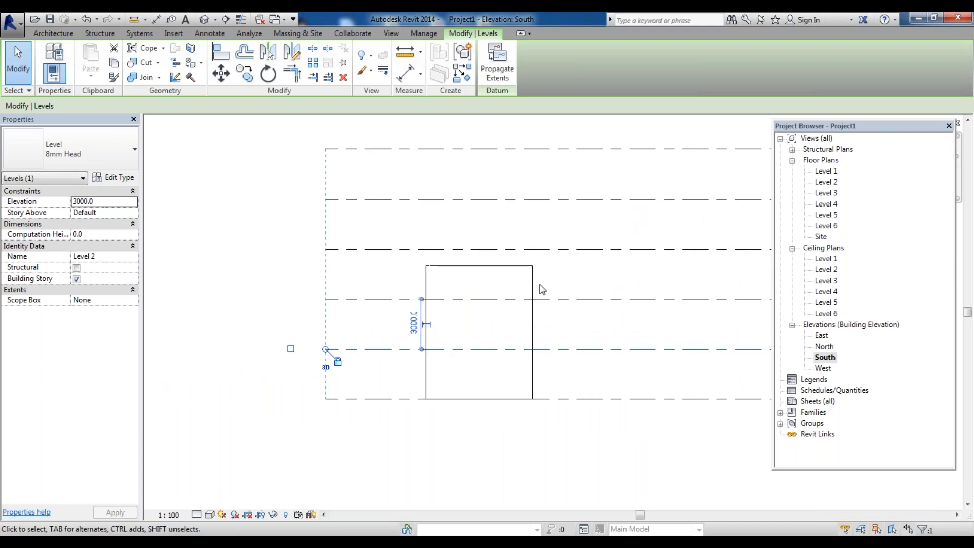
{"action": "scroll", "coordinate": [540, 286], "scroll_direction": "up", "scroll_amount": 1}
{"action": "left_click", "coordinate": [577, 289]}
{"action": "left_click_drag", "start_coordinate": [577, 284], "coordinate": [348, 252]}
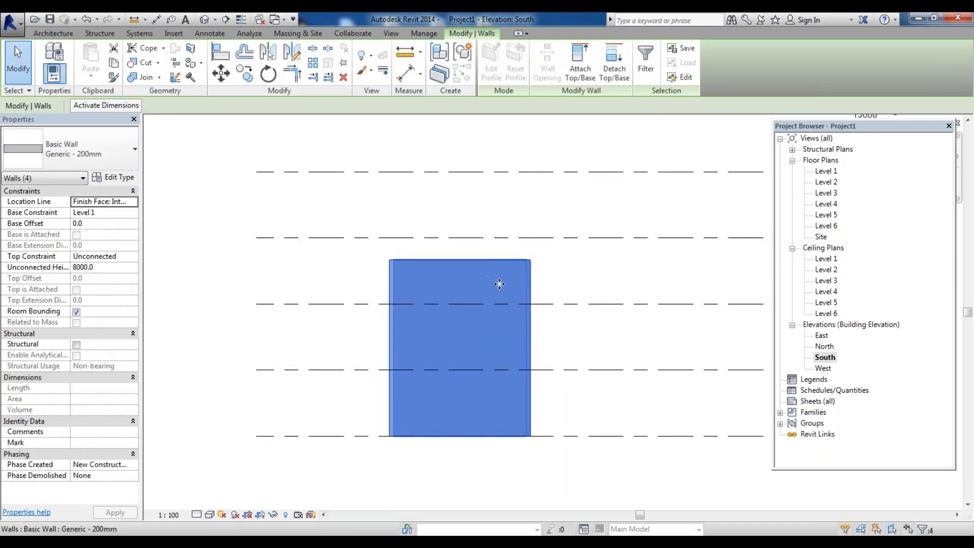
{"action": "left_click", "coordinate": [387, 142]}
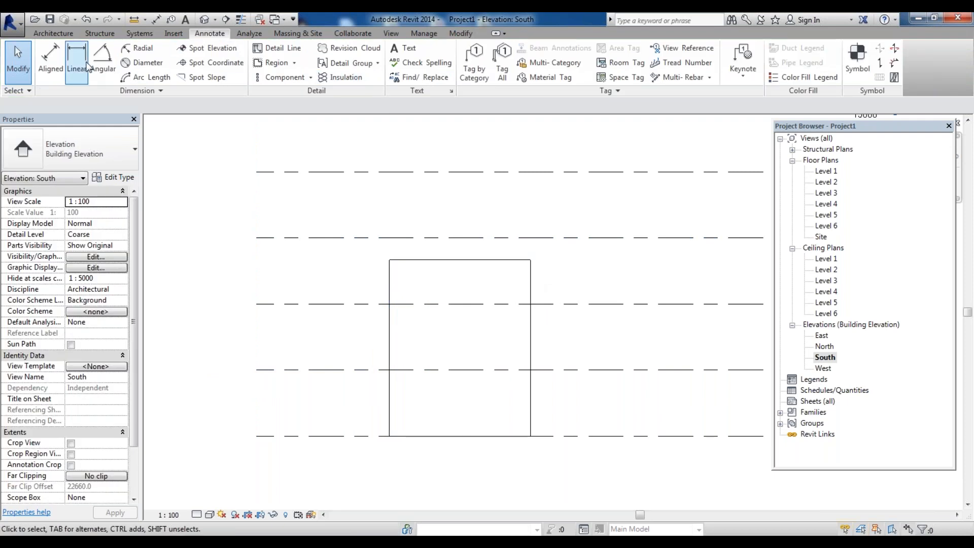
Try to dimension the building's wall height with an aligned dimension
{"action": "left_click", "coordinate": [50, 60]}
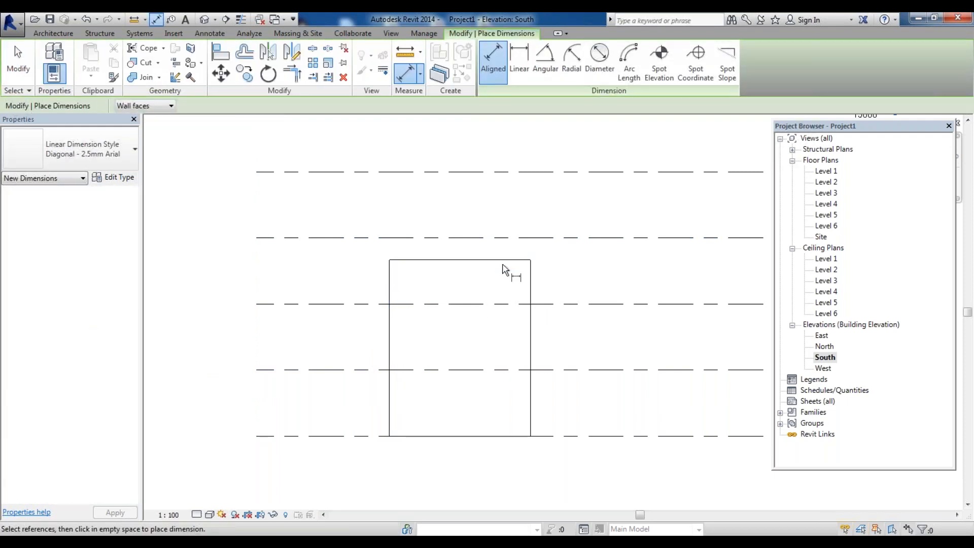
{"action": "left_click", "coordinate": [504, 261]}
{"action": "left_click", "coordinate": [517, 439]}
{"action": "scroll", "coordinate": [573, 391], "scroll_direction": "up", "scroll_amount": 2}
{"action": "key", "text": "Escape"}
{"action": "scroll", "coordinate": [519, 371], "scroll_direction": "down", "scroll_amount": 3}
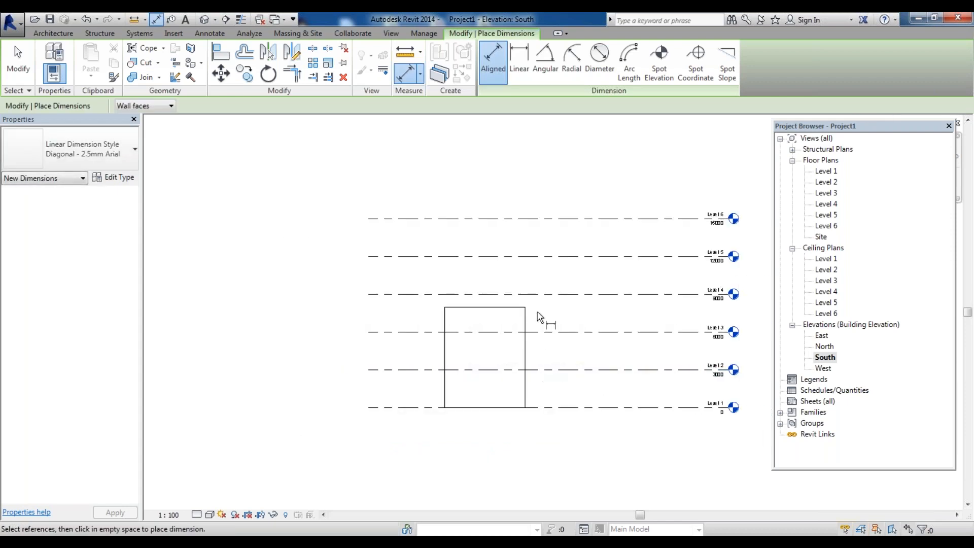
{"action": "scroll", "coordinate": [543, 324], "scroll_direction": "up", "scroll_amount": 2}
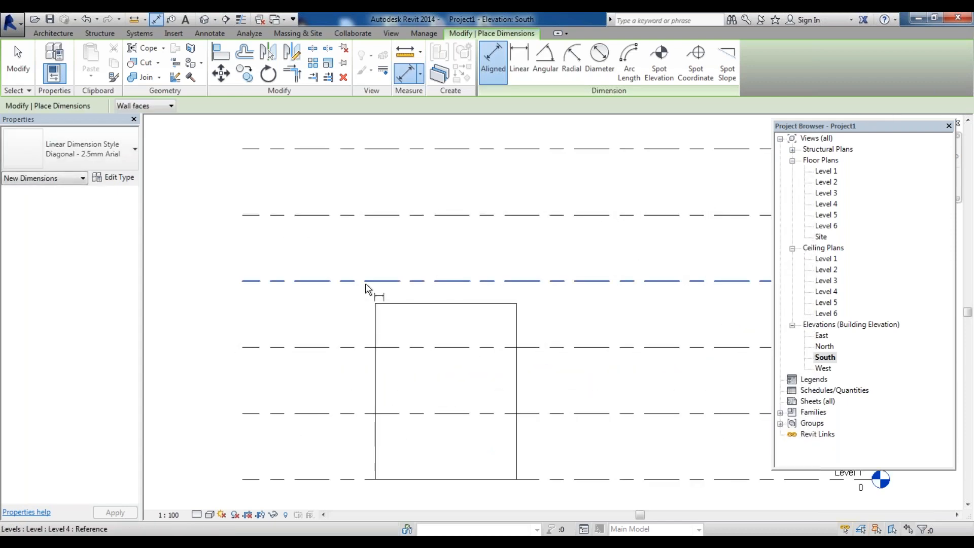
{"action": "scroll", "coordinate": [359, 311], "scroll_direction": "down", "scroll_amount": 2}
{"action": "key", "text": "Escape"}
{"action": "key", "text": "Escape"}
Set the building walls' unconnected height to 6000 mm and undo the change
{"action": "left_click_drag", "start_coordinate": [483, 330], "coordinate": [355, 309]}
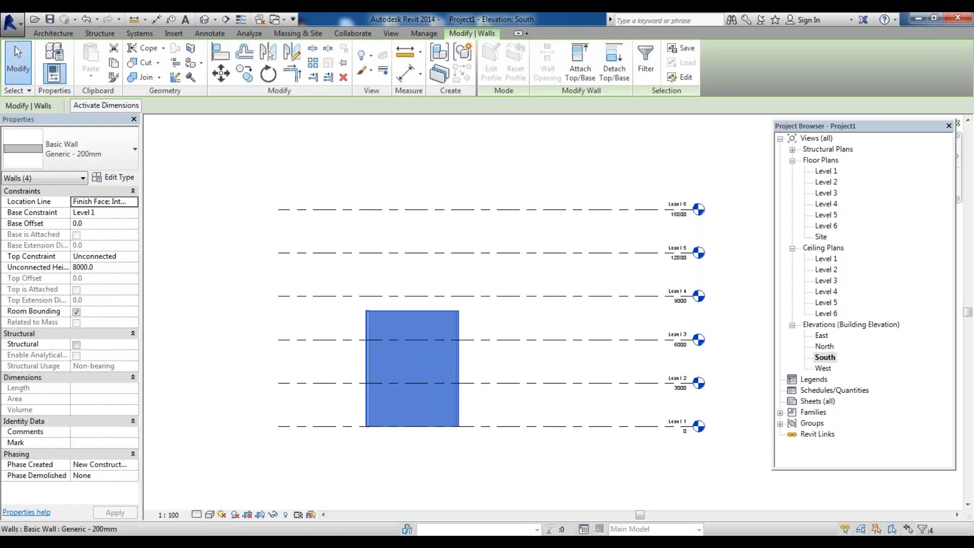
{"action": "left_click", "coordinate": [101, 267]}
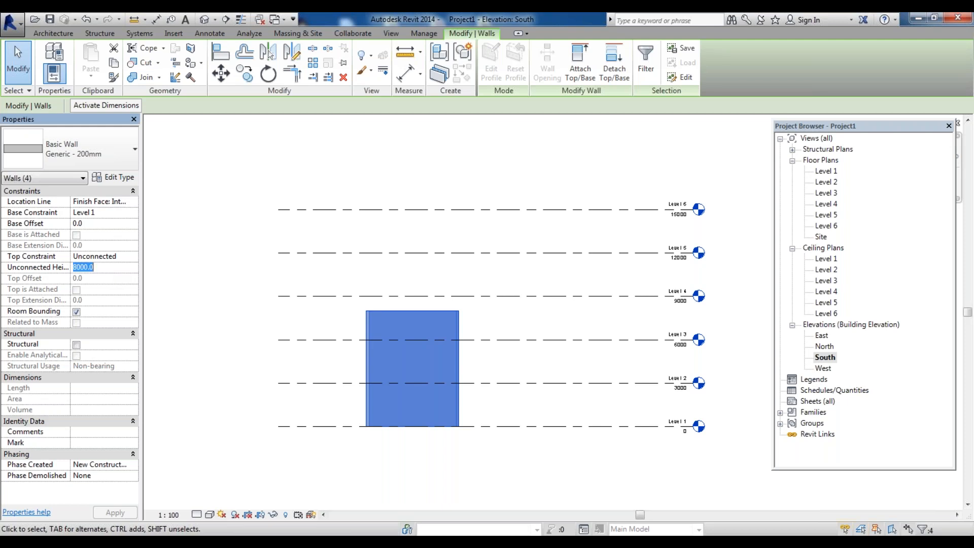
{"action": "type", "text": "6000"}
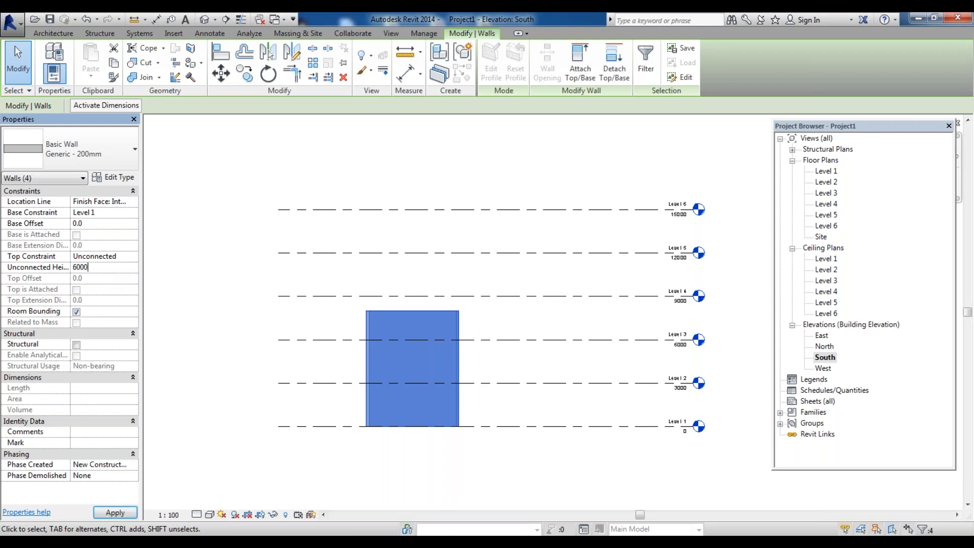
{"action": "key", "text": "Return"}
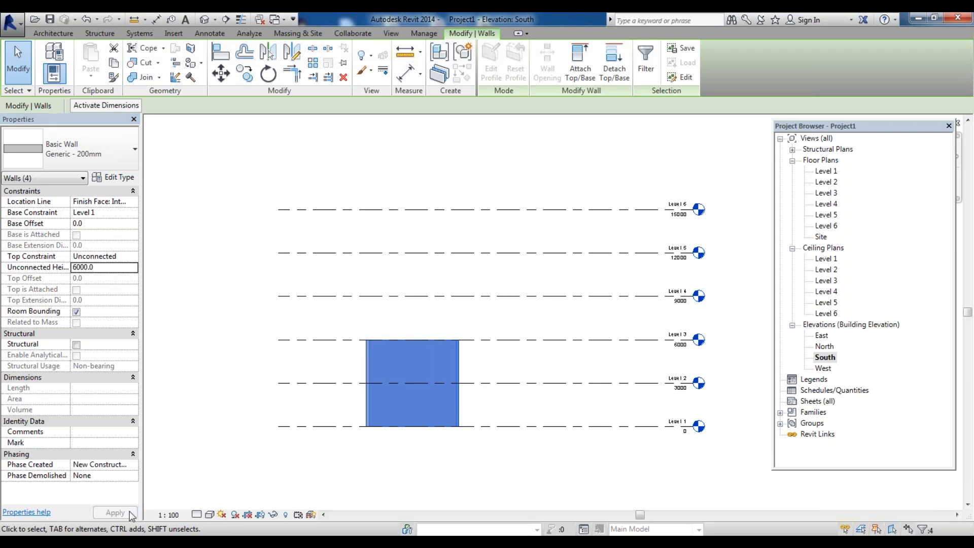
{"action": "left_click", "coordinate": [257, 401]}
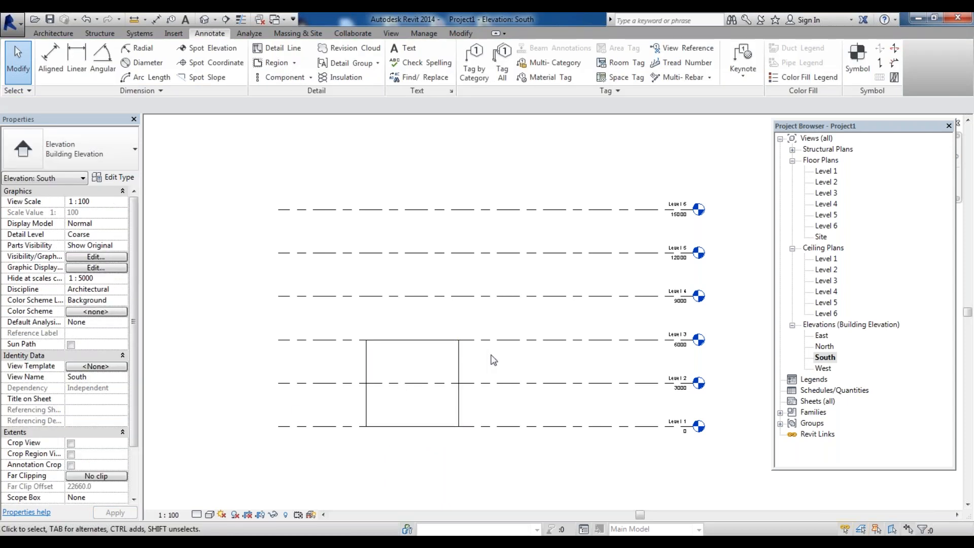
{"action": "scroll", "coordinate": [491, 364], "scroll_direction": "up", "scroll_amount": 3}
{"action": "scroll", "coordinate": [547, 365], "scroll_direction": "down", "scroll_amount": 4}
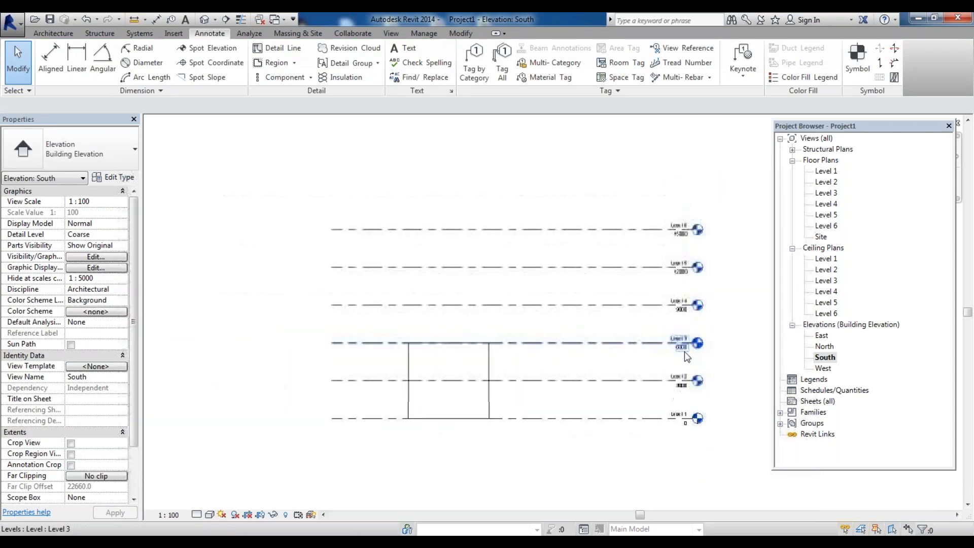
{"action": "key", "text": "ctrl+z"}
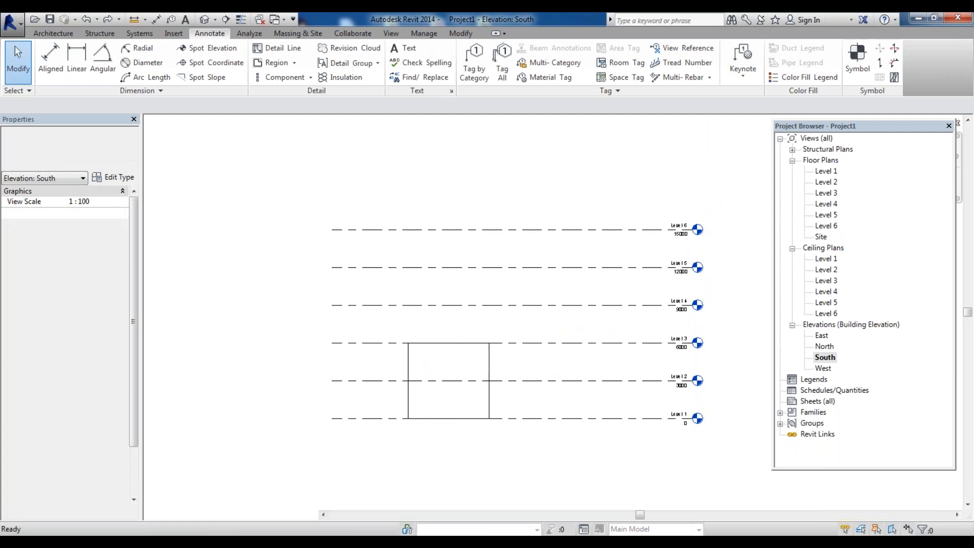
Constrain the top of the building's walls up to Level 3
{"action": "left_click_drag", "start_coordinate": [535, 363], "coordinate": [345, 356]}
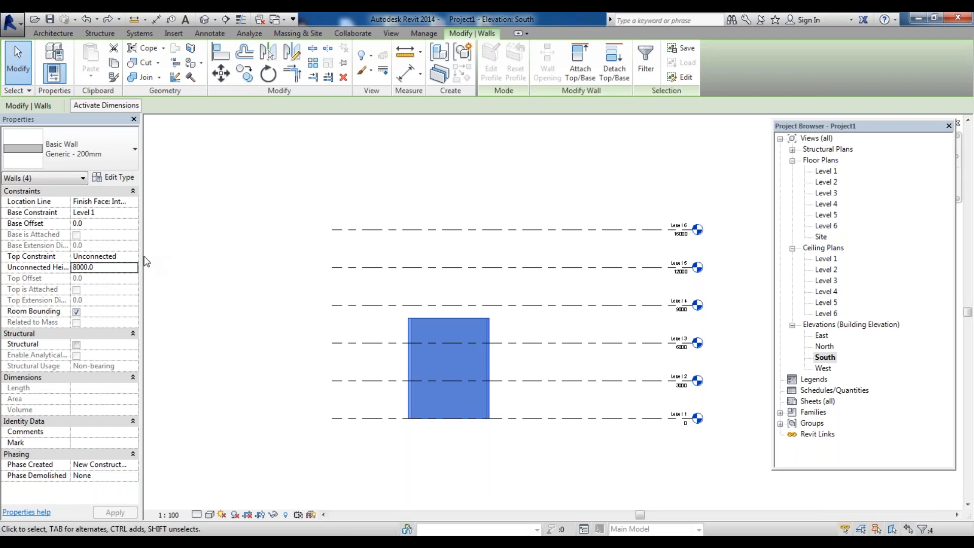
{"action": "left_click", "coordinate": [133, 257]}
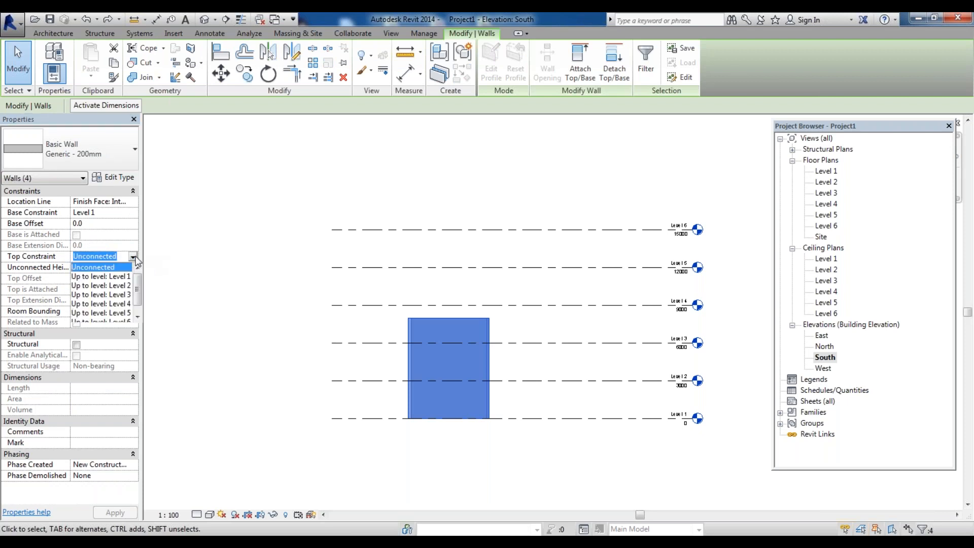
{"action": "left_click", "coordinate": [126, 296]}
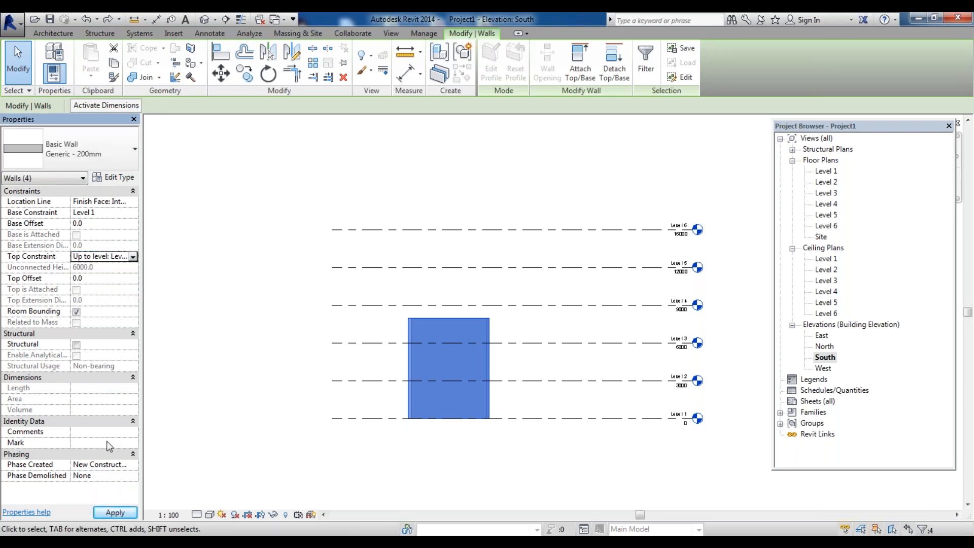
{"action": "left_click", "coordinate": [116, 513]}
{"action": "left_click", "coordinate": [568, 360]}
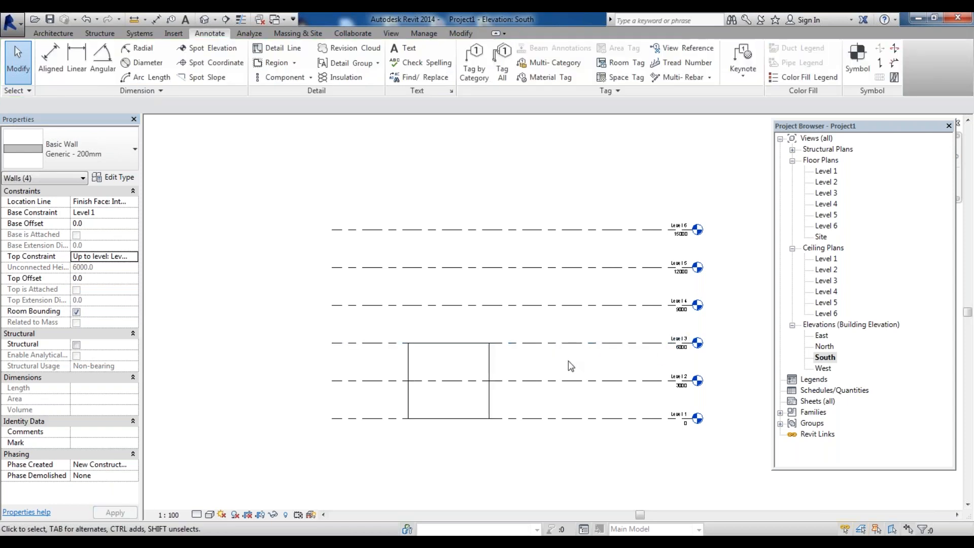
{"action": "scroll", "coordinate": [516, 376], "scroll_direction": "up", "scroll_amount": 1}
{"action": "scroll", "coordinate": [333, 335], "scroll_direction": "down", "scroll_amount": 3}
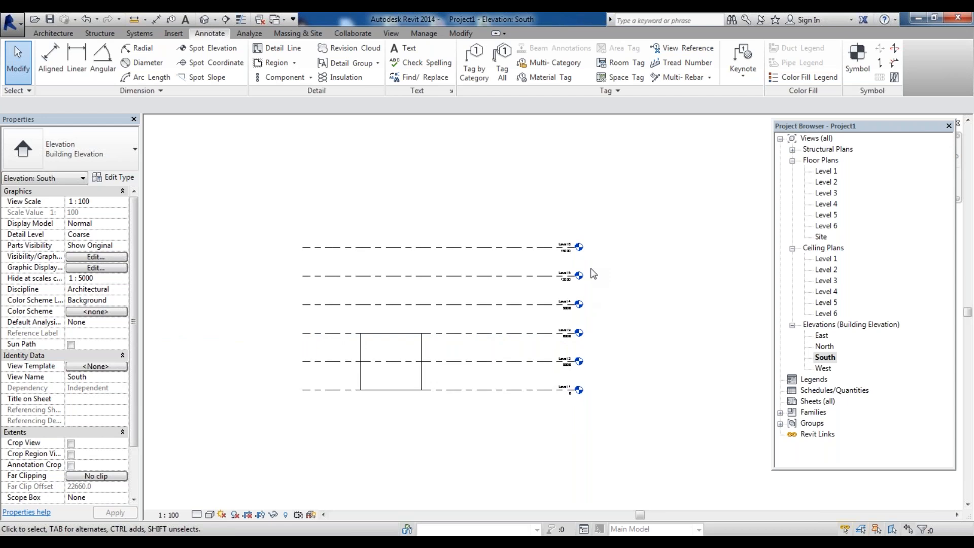
Constrain the top of the building's walls up to Level 2 and apply the change
{"action": "left_click_drag", "start_coordinate": [456, 351], "coordinate": [294, 343]}
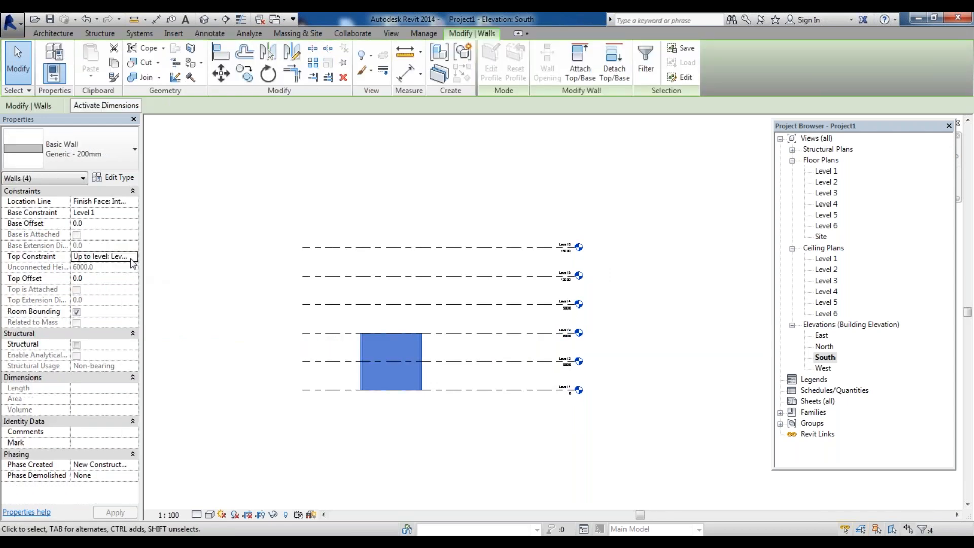
{"action": "double_click", "coordinate": [132, 258]}
{"action": "left_click", "coordinate": [122, 285]}
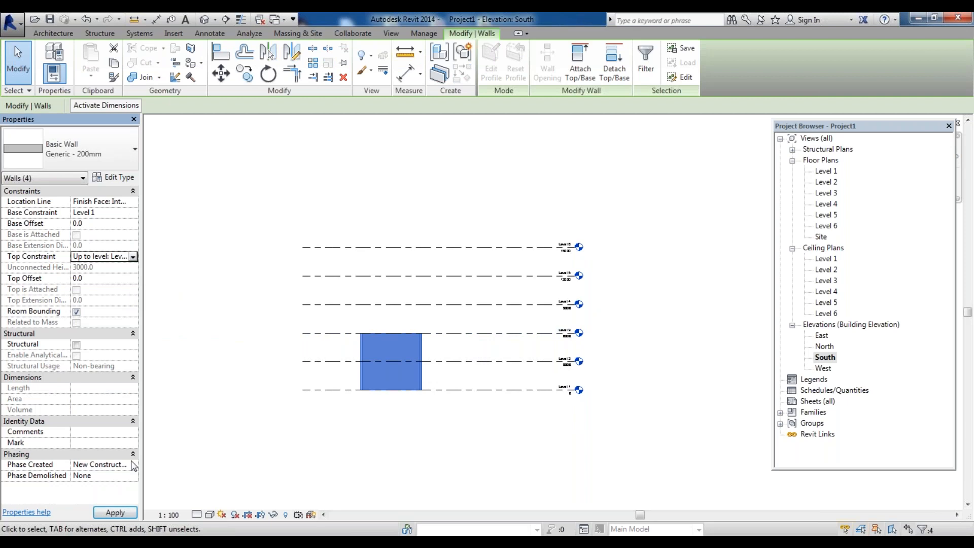
{"action": "left_click", "coordinate": [114, 512]}
{"action": "left_click", "coordinate": [500, 450]}
{"action": "scroll", "coordinate": [468, 409], "scroll_direction": "up", "scroll_amount": 3}
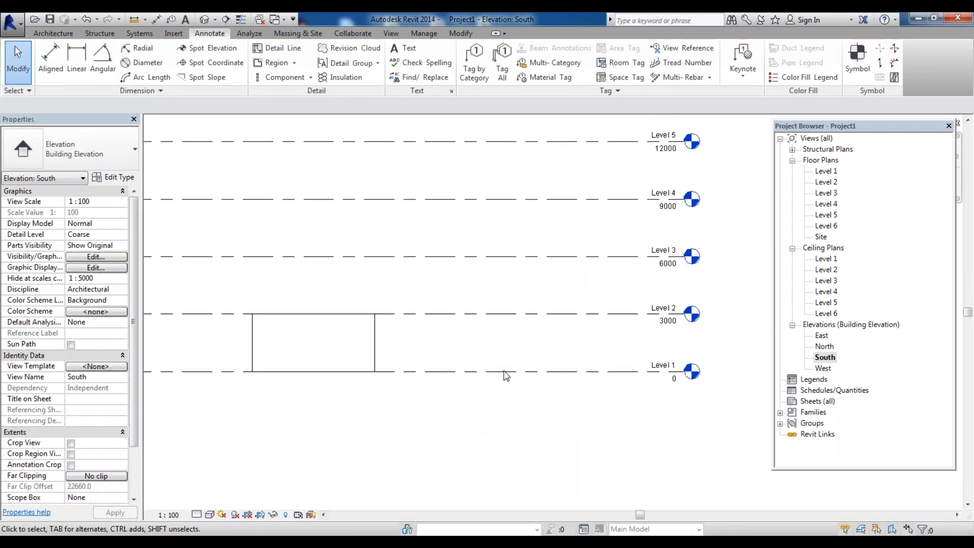
{"action": "scroll", "coordinate": [522, 397], "scroll_direction": "down", "scroll_amount": 2}
{"action": "scroll", "coordinate": [480, 362], "scroll_direction": "up", "scroll_amount": 2}
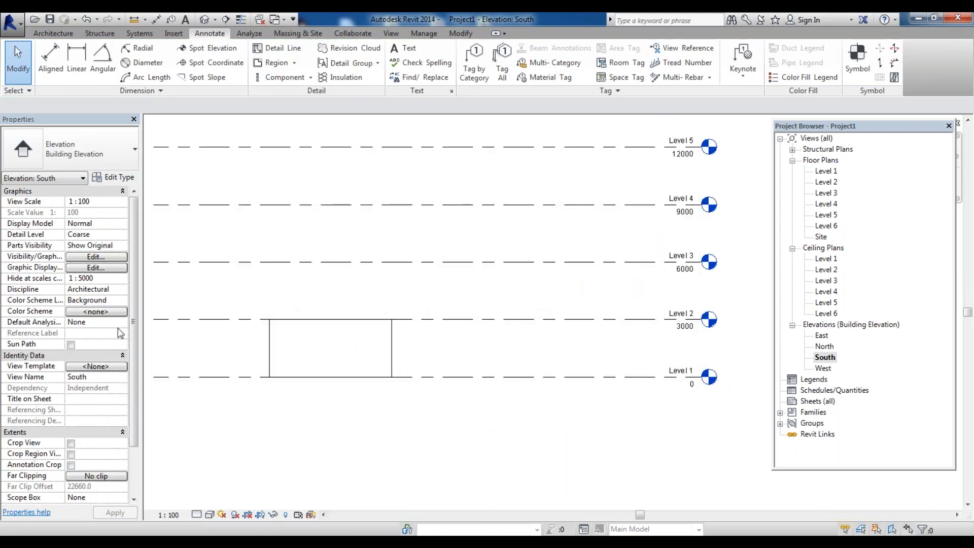
{"action": "left_click", "coordinate": [479, 377]}
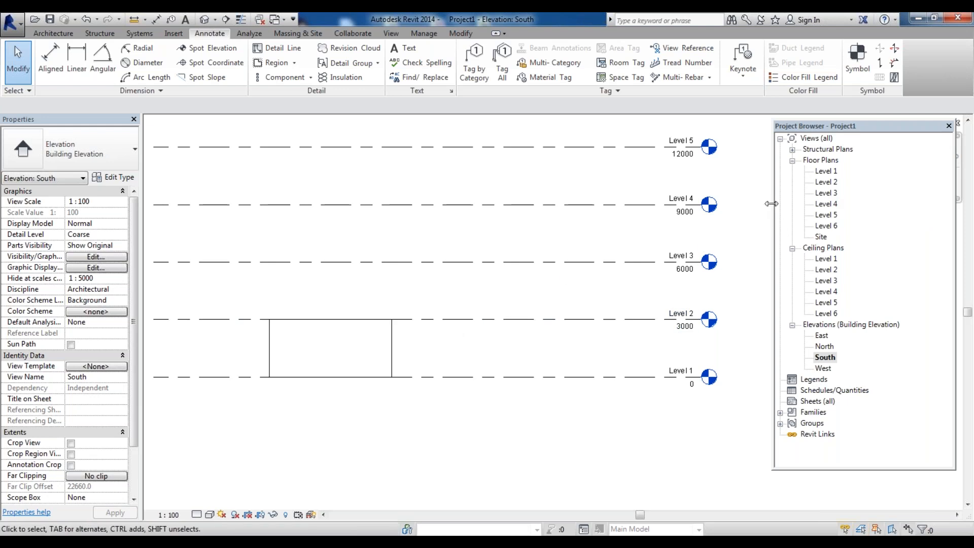
{"action": "scroll", "coordinate": [505, 385], "scroll_direction": "down", "scroll_amount": 1}
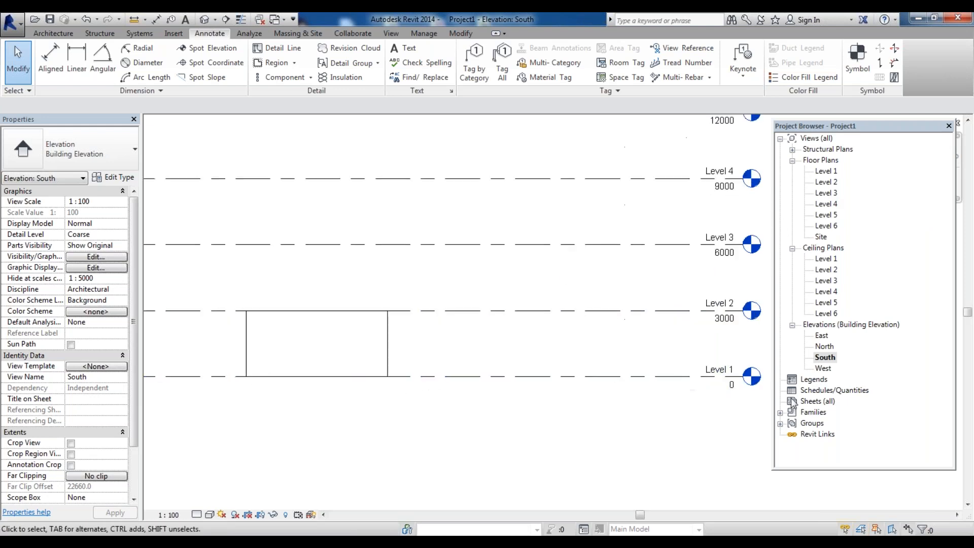
{"action": "scroll", "coordinate": [632, 399], "scroll_direction": "up", "scroll_amount": 4}
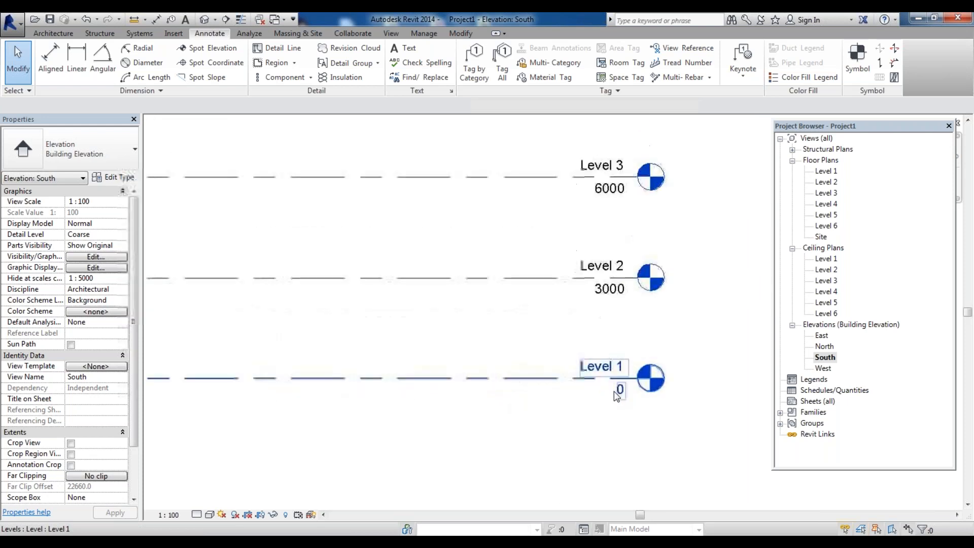
Add a new level offset 450 mm below Level 1 by picking Level 1's line
{"action": "scroll", "coordinate": [639, 404], "scroll_direction": "down", "scroll_amount": 4}
{"action": "scroll", "coordinate": [641, 408], "scroll_direction": "down", "scroll_amount": 2}
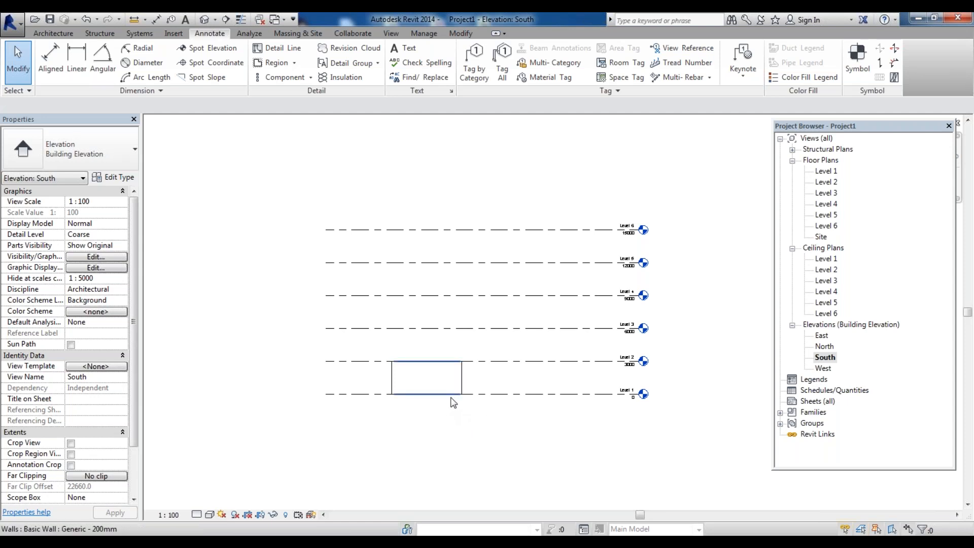
{"action": "scroll", "coordinate": [660, 428], "scroll_direction": "up", "scroll_amount": 2}
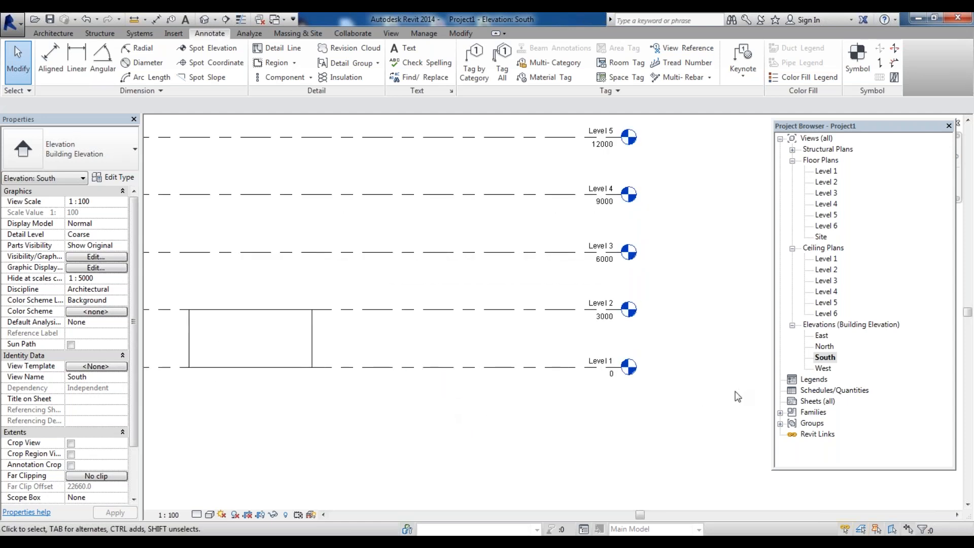
{"action": "scroll", "coordinate": [555, 352], "scroll_direction": "down", "scroll_amount": 3}
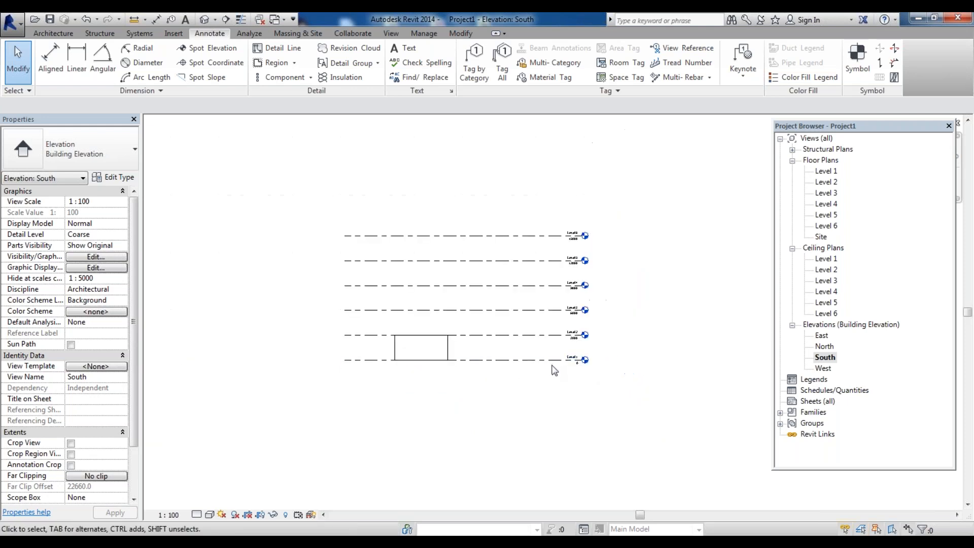
{"action": "scroll", "coordinate": [568, 365], "scroll_direction": "up", "scroll_amount": 2}
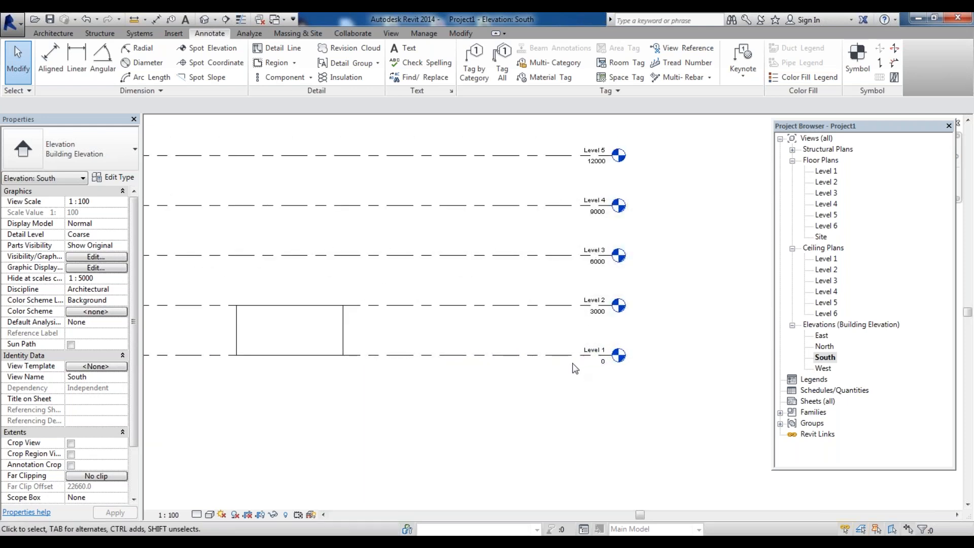
{"action": "key", "text": "l"}
{"action": "key", "text": "l"}
{"action": "left_click", "coordinate": [507, 52]}
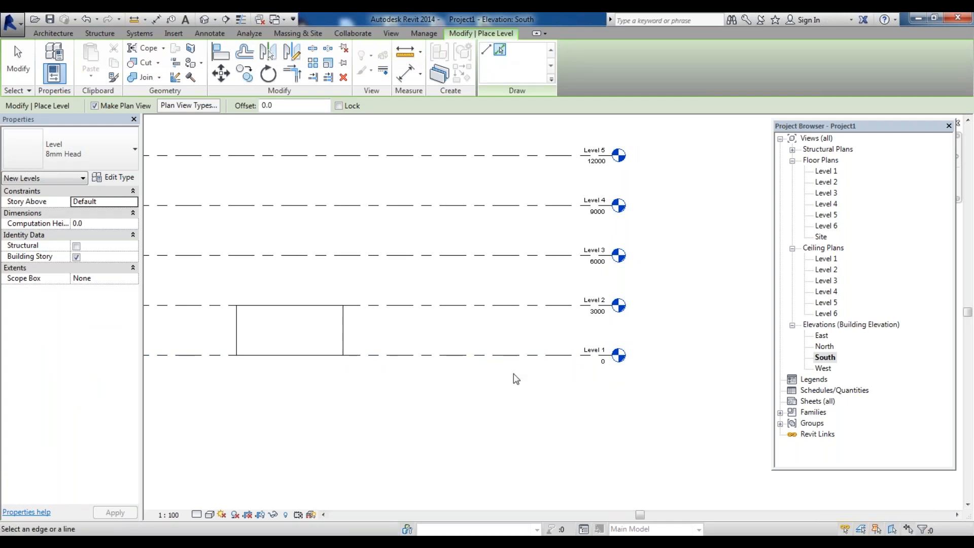
{"action": "left_click_drag", "start_coordinate": [287, 105], "coordinate": [262, 105]}
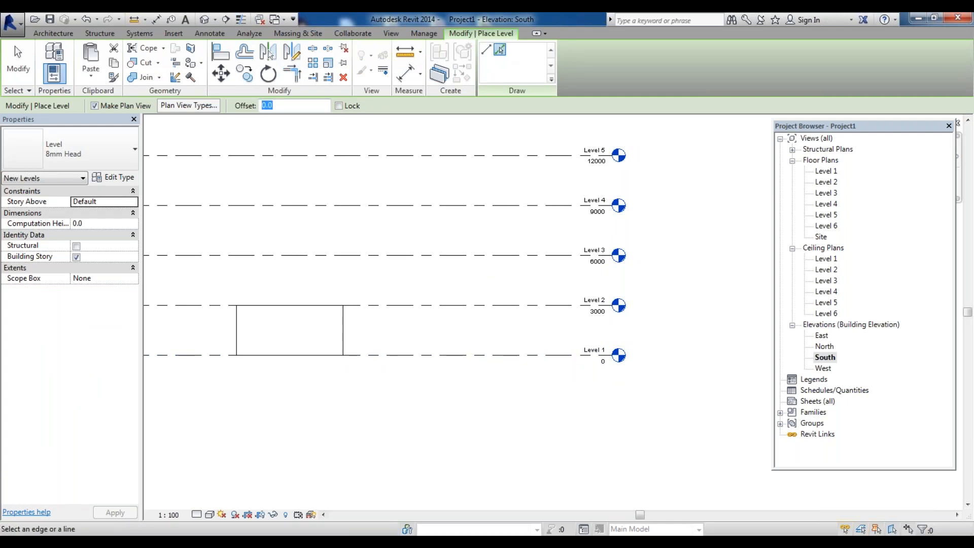
{"action": "key", "text": "Return"}
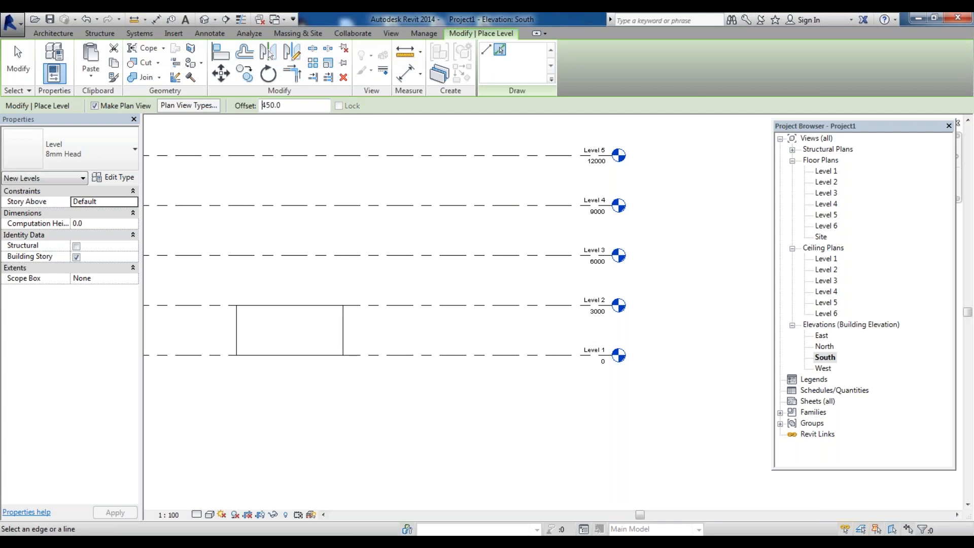
{"action": "left_click", "coordinate": [491, 361]}
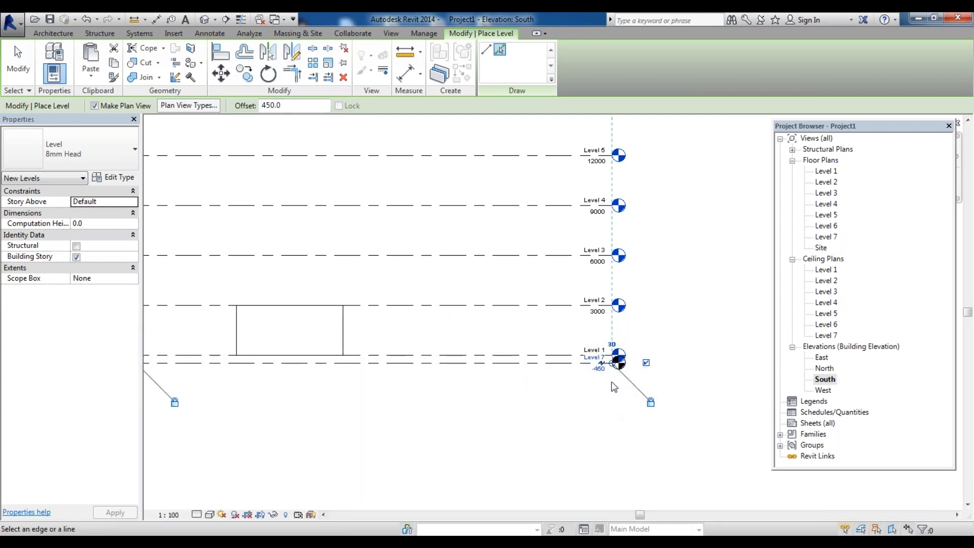
Inspect the new level's head and label next to Level 1
{"action": "scroll", "coordinate": [612, 387], "scroll_direction": "up", "scroll_amount": 2}
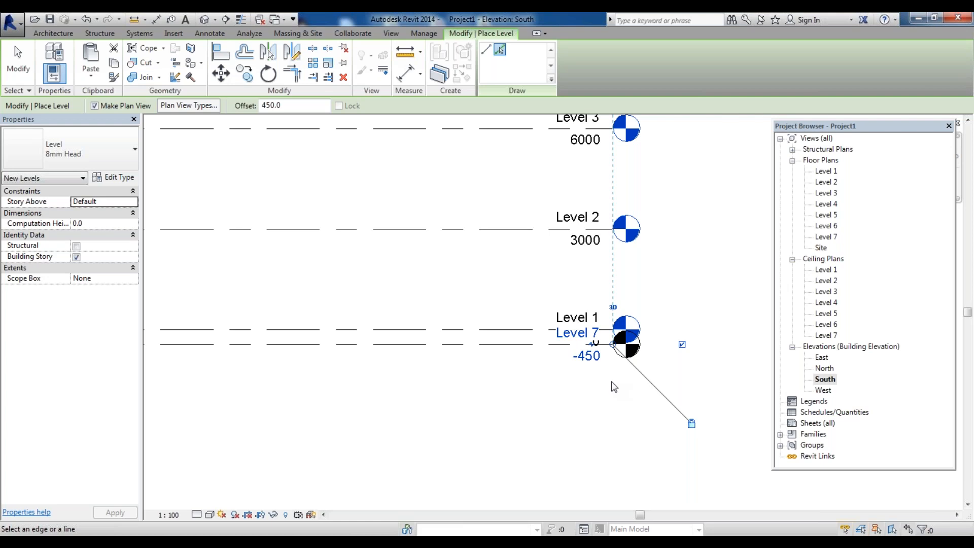
{"action": "scroll", "coordinate": [678, 313], "scroll_direction": "up", "scroll_amount": 2}
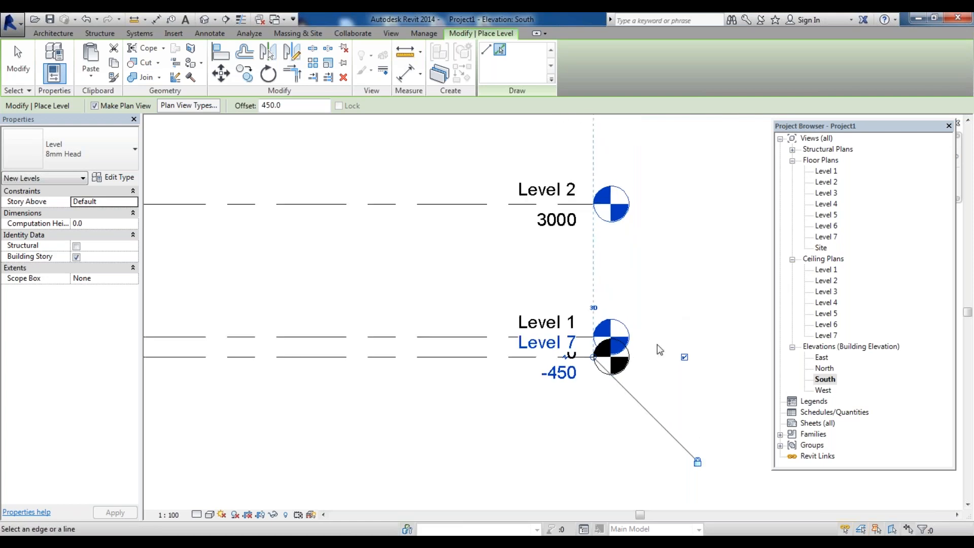
{"action": "scroll", "coordinate": [587, 374], "scroll_direction": "up", "scroll_amount": 2}
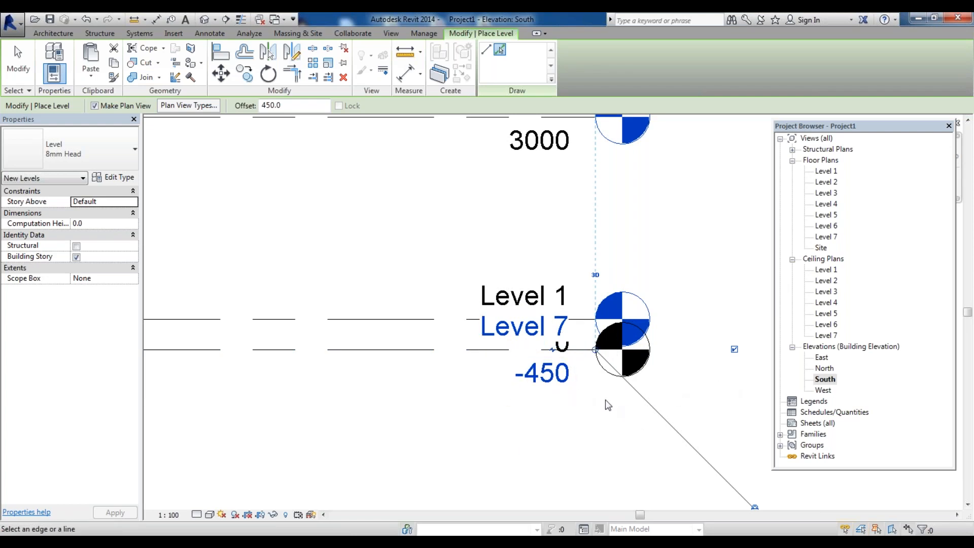
{"action": "scroll", "coordinate": [601, 403], "scroll_direction": "down", "scroll_amount": 1}
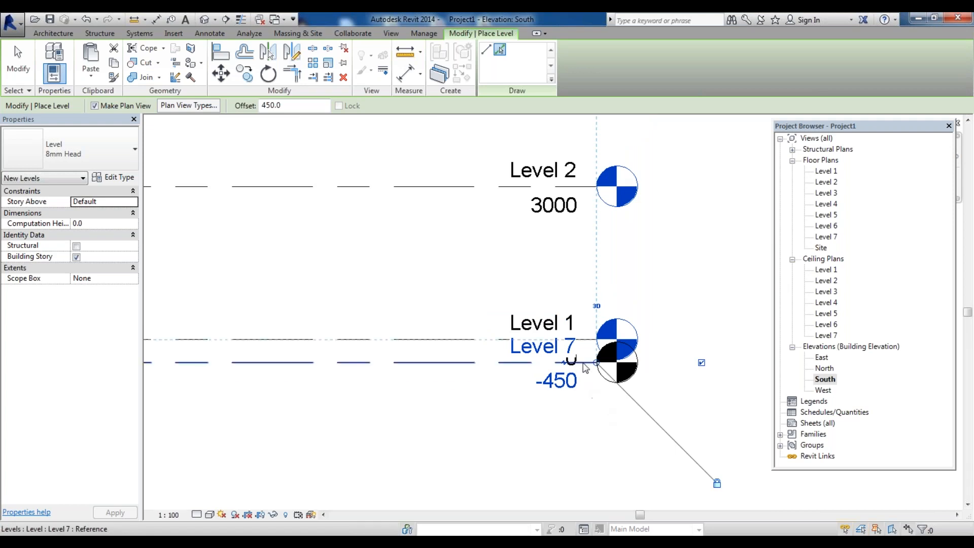
{"action": "scroll", "coordinate": [560, 373], "scroll_direction": "up", "scroll_amount": 1}
{"action": "scroll", "coordinate": [555, 357], "scroll_direction": "up", "scroll_amount": 1}
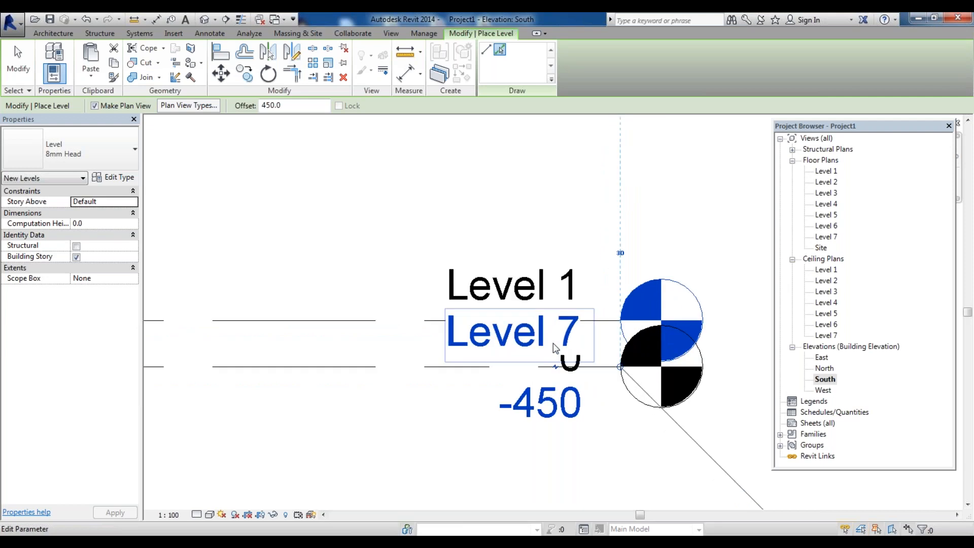
{"action": "scroll", "coordinate": [553, 343], "scroll_direction": "up", "scroll_amount": 1}
{"action": "scroll", "coordinate": [548, 325], "scroll_direction": "up", "scroll_amount": 2}
{"action": "scroll", "coordinate": [546, 325], "scroll_direction": "down", "scroll_amount": 3}
{"action": "scroll", "coordinate": [553, 336], "scroll_direction": "up", "scroll_amount": 2}
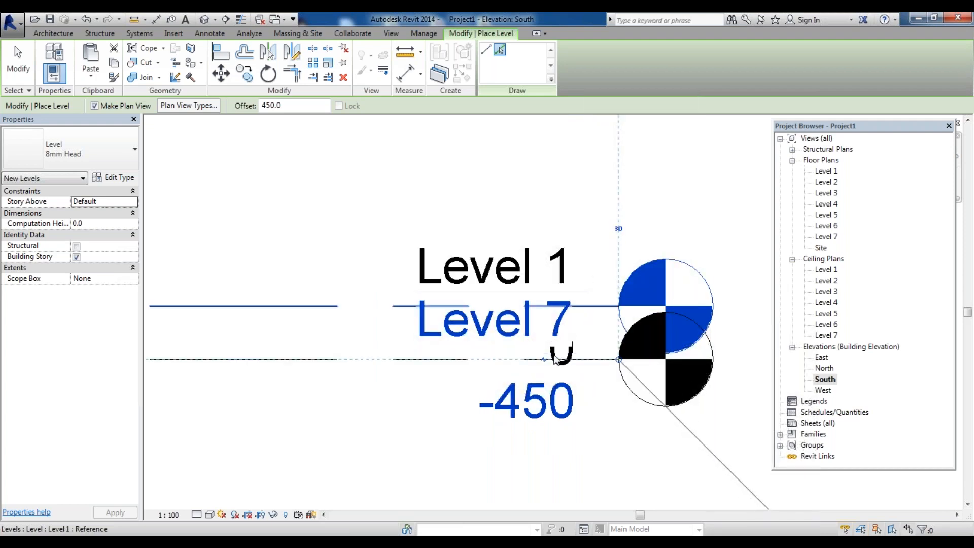
{"action": "scroll", "coordinate": [500, 343], "scroll_direction": "up", "scroll_amount": 1}
{"action": "scroll", "coordinate": [544, 375], "scroll_direction": "down", "scroll_amount": 5}
{"action": "scroll", "coordinate": [524, 362], "scroll_direction": "up", "scroll_amount": 3}
{"action": "scroll", "coordinate": [525, 364], "scroll_direction": "down", "scroll_amount": 6}
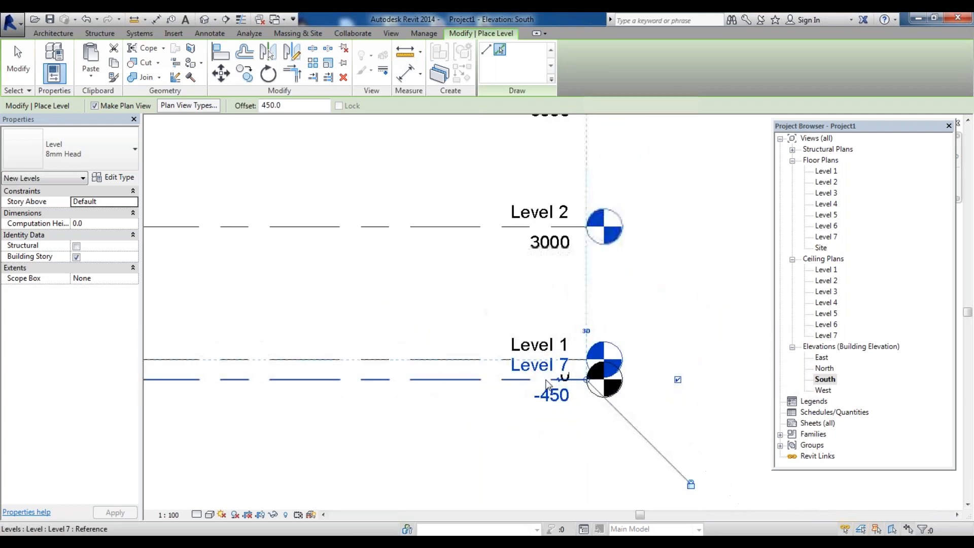
{"action": "scroll", "coordinate": [528, 211], "scroll_direction": "up", "scroll_amount": 3}
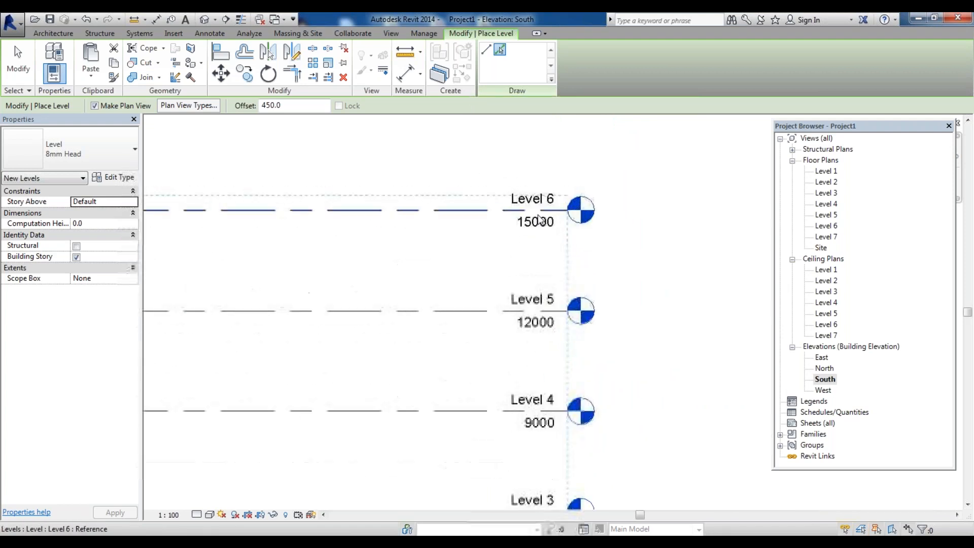
{"action": "scroll", "coordinate": [551, 218], "scroll_direction": "up", "scroll_amount": 2}
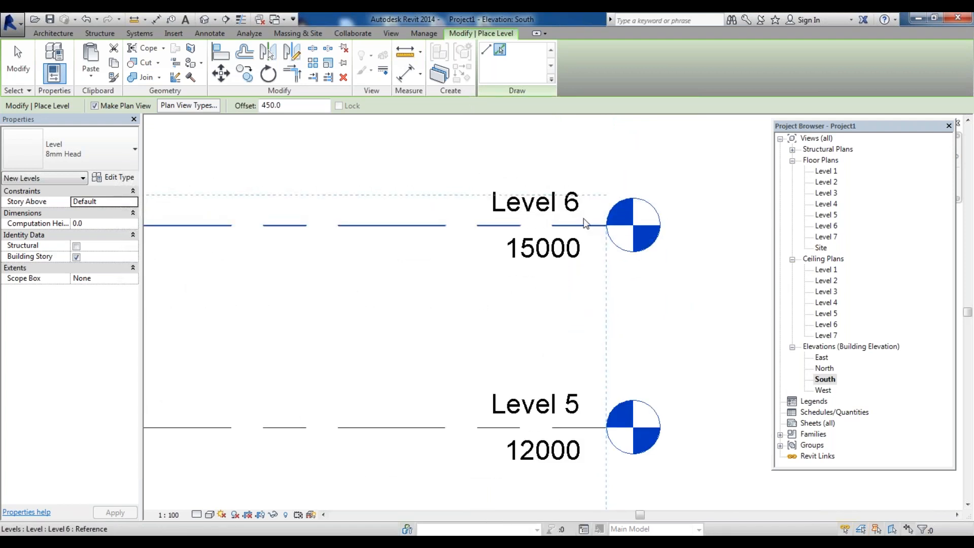
{"action": "scroll", "coordinate": [586, 223], "scroll_direction": "down", "scroll_amount": 6}
Rename the new level below Level 1 as Level 0
{"action": "left_click", "coordinate": [610, 409]}
{"action": "scroll", "coordinate": [611, 411], "scroll_direction": "up", "scroll_amount": 5}
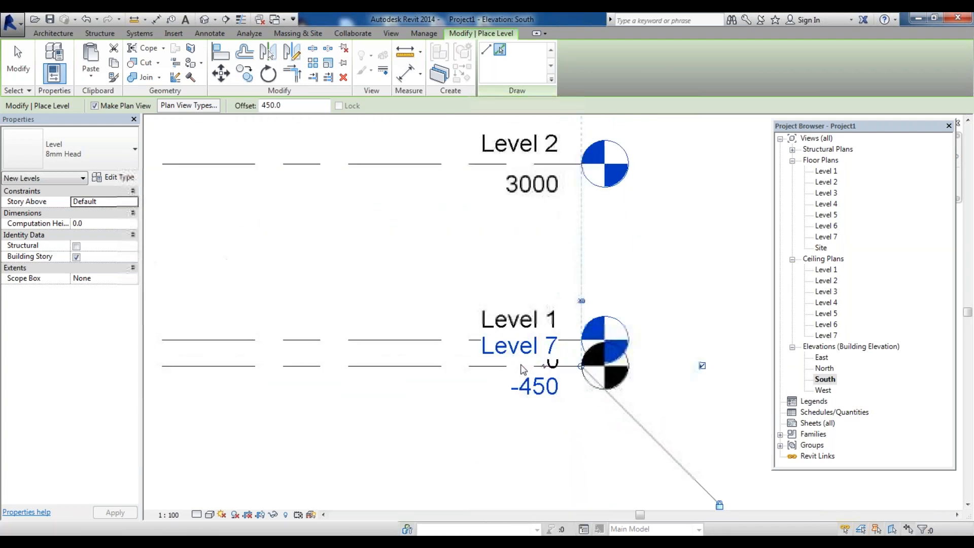
{"action": "scroll", "coordinate": [553, 378], "scroll_direction": "up", "scroll_amount": 2}
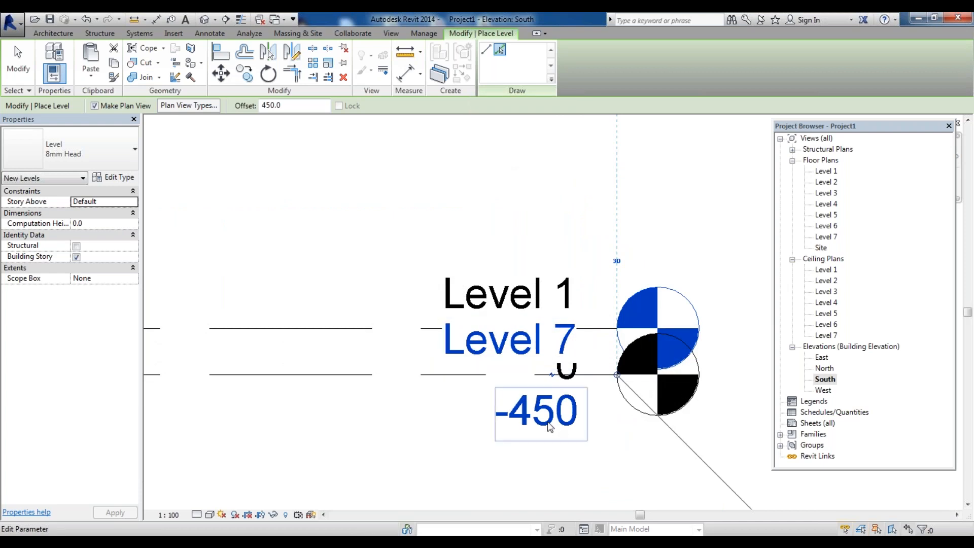
{"action": "left_click", "coordinate": [565, 353]}
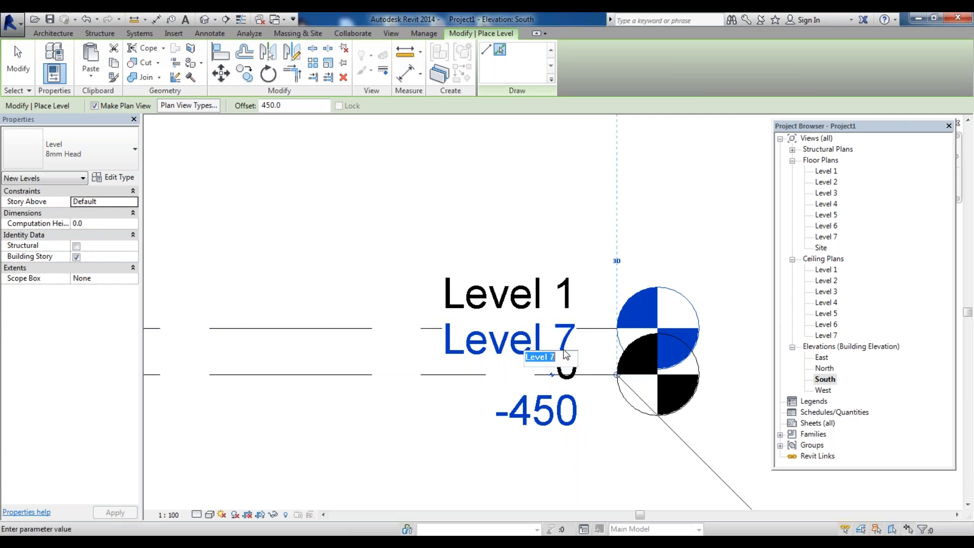
{"action": "left_click_drag", "start_coordinate": [551, 359], "coordinate": [602, 359]}
{"action": "key", "text": "Return"}
{"action": "left_click", "coordinate": [522, 284]}
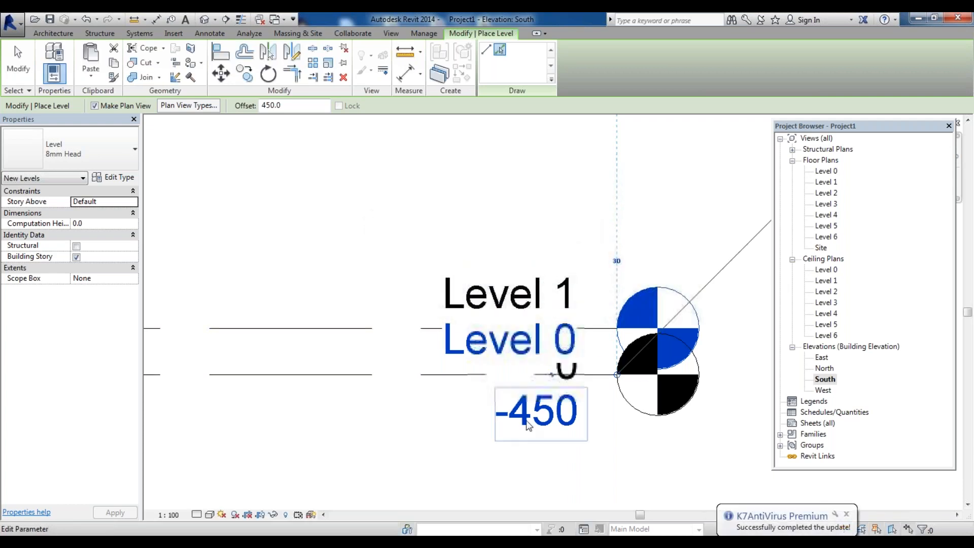
{"action": "scroll", "coordinate": [528, 426], "scroll_direction": "down", "scroll_amount": 3}
{"action": "scroll", "coordinate": [568, 383], "scroll_direction": "up", "scroll_amount": 3}
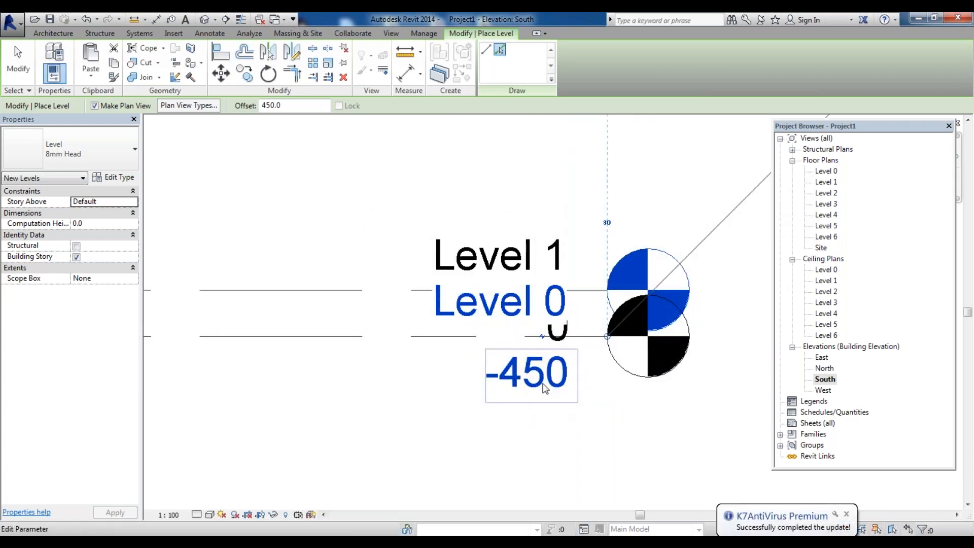
{"action": "scroll", "coordinate": [544, 388], "scroll_direction": "up", "scroll_amount": 1}
{"action": "scroll", "coordinate": [541, 390], "scroll_direction": "down", "scroll_amount": 2}
{"action": "scroll", "coordinate": [538, 393], "scroll_direction": "up", "scroll_amount": 2}
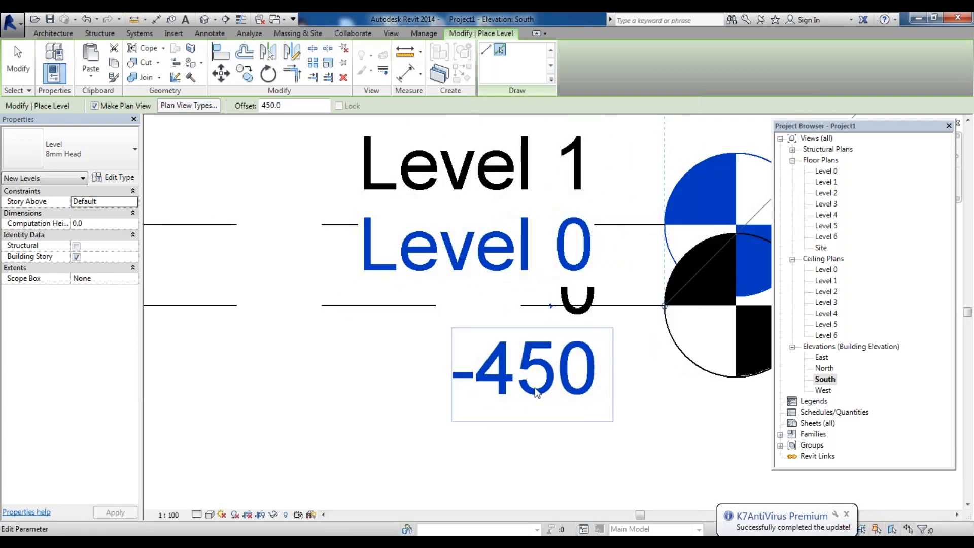
{"action": "scroll", "coordinate": [538, 395], "scroll_direction": "down", "scroll_amount": 4}
{"action": "scroll", "coordinate": [539, 397], "scroll_direction": "up", "scroll_amount": 3}
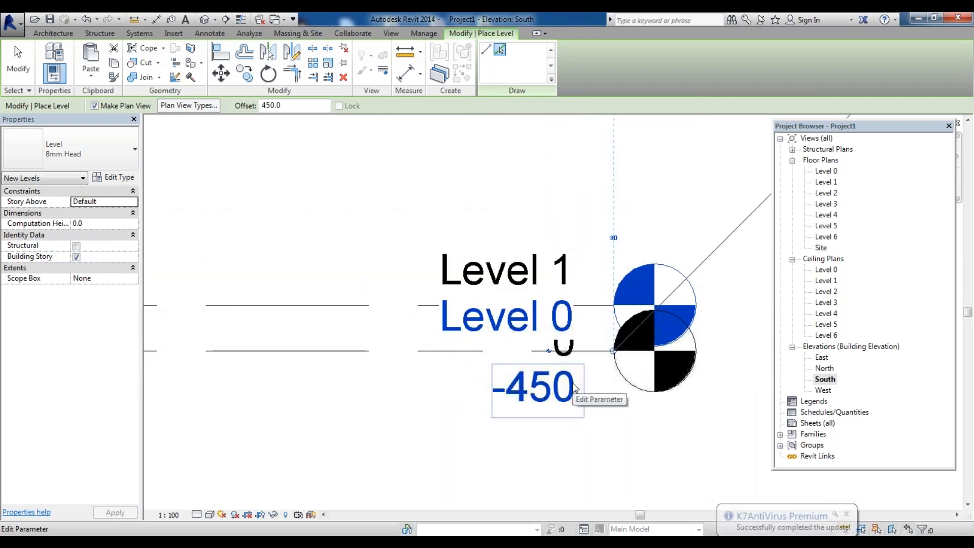
{"action": "scroll", "coordinate": [573, 387], "scroll_direction": "down", "scroll_amount": 3}
{"action": "scroll", "coordinate": [572, 375], "scroll_direction": "up", "scroll_amount": 2}
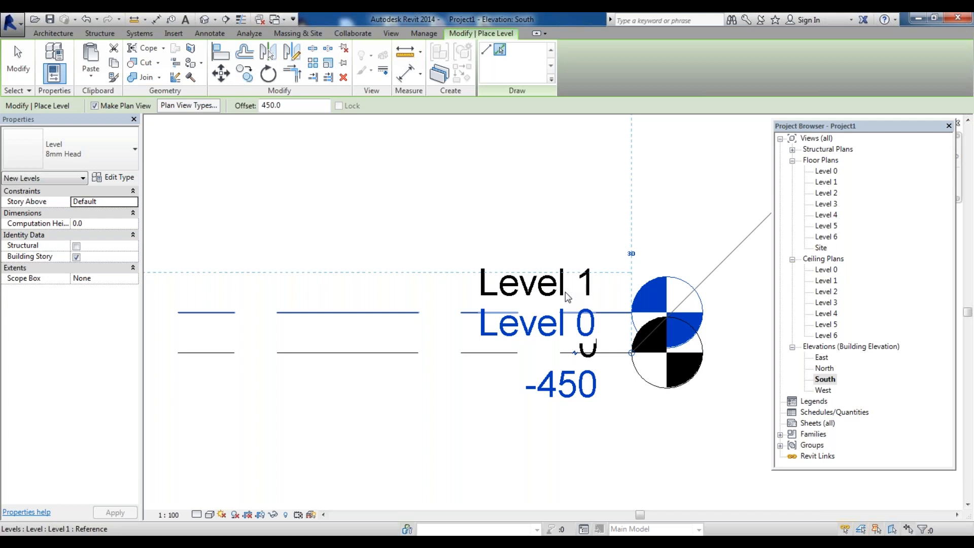
{"action": "scroll", "coordinate": [571, 303], "scroll_direction": "down", "scroll_amount": 5}
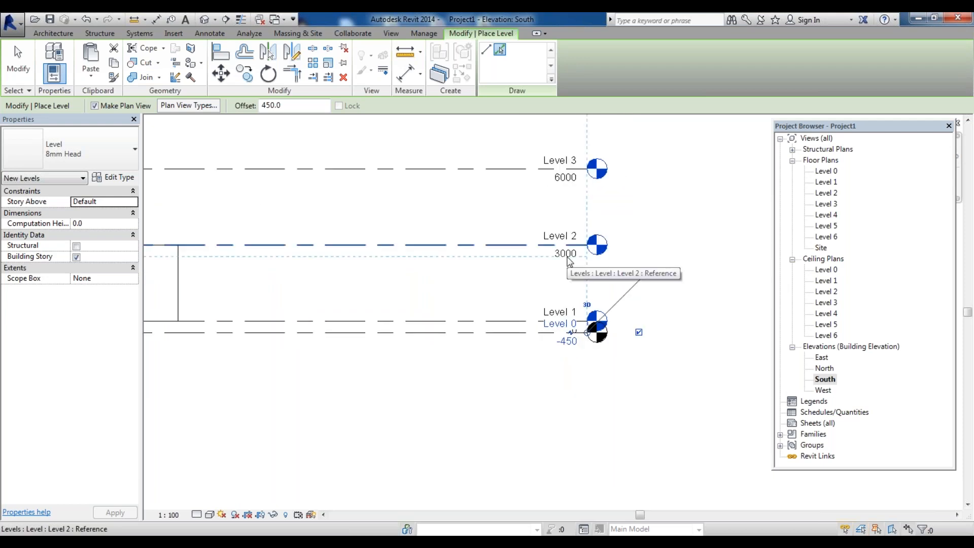
{"action": "scroll", "coordinate": [576, 304], "scroll_direction": "down", "scroll_amount": 6}
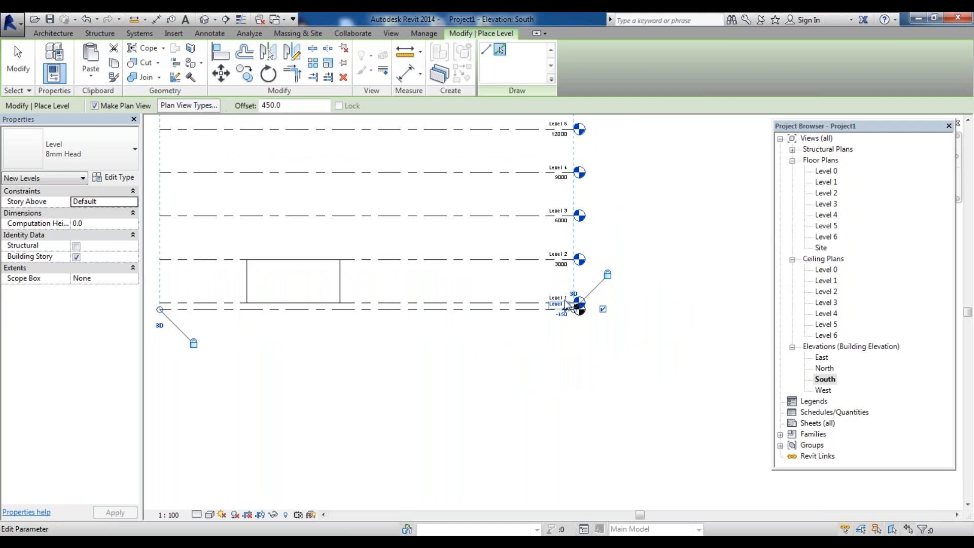
{"action": "scroll", "coordinate": [572, 348], "scroll_direction": "up", "scroll_amount": 5}
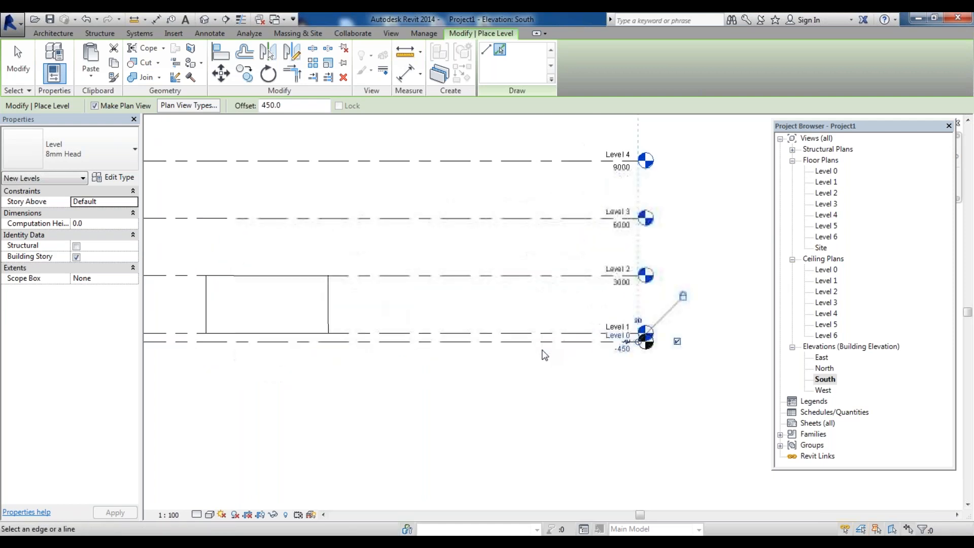
{"action": "scroll", "coordinate": [538, 375], "scroll_direction": "down", "scroll_amount": 4}
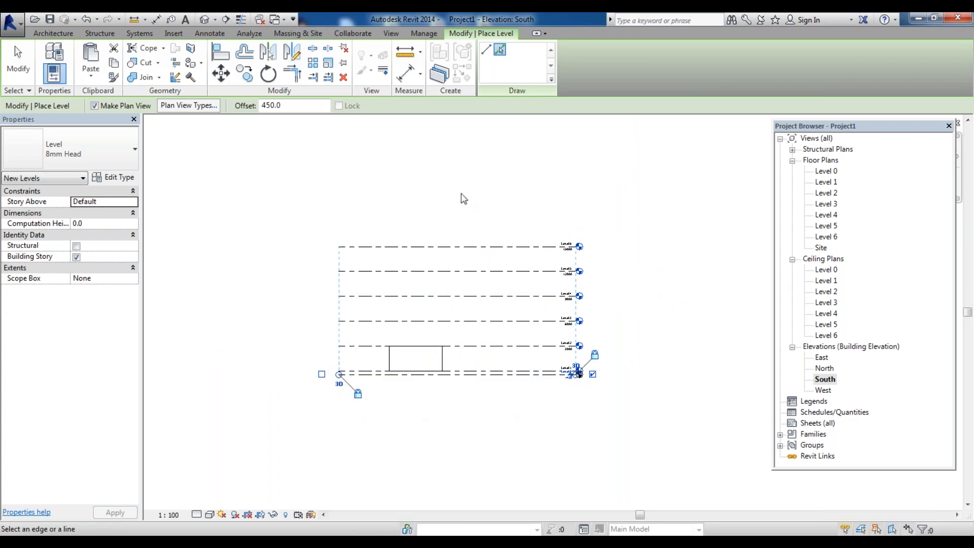
{"action": "left_click", "coordinate": [472, 246]}
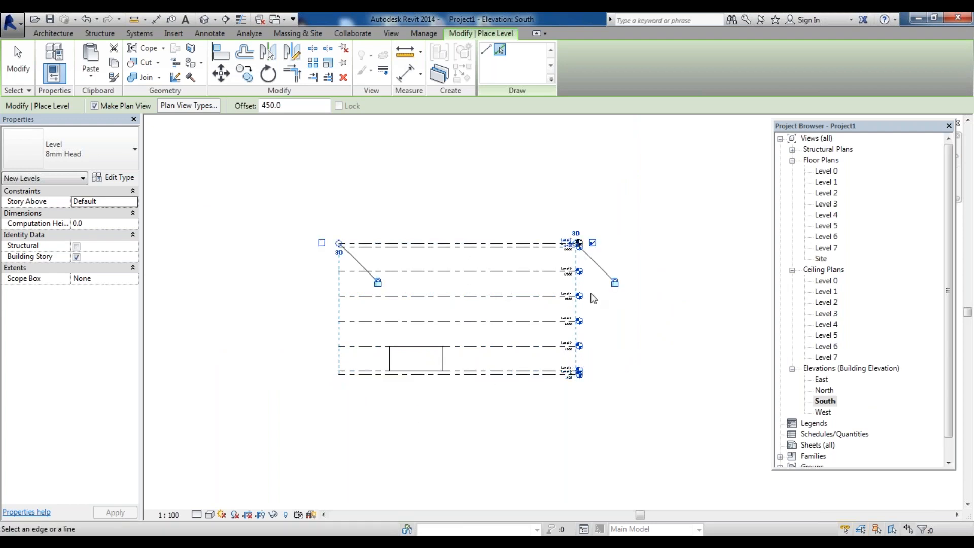
{"action": "key", "text": "ctrl+z"}
{"action": "key", "text": "Escape"}
{"action": "key", "text": "Escape"}
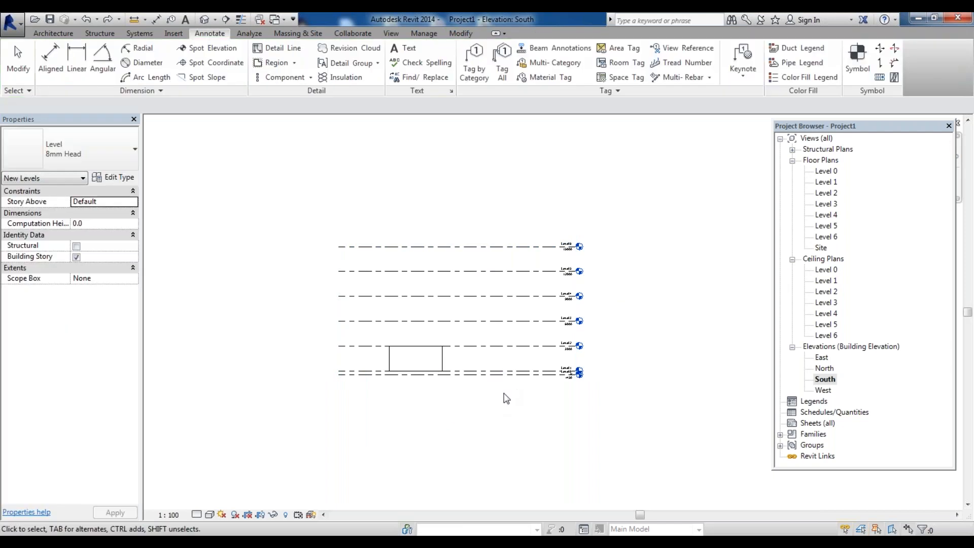
Select all seven levels and move them up 450 mm so Level 0 sits at elevation 0
{"action": "left_click_drag", "start_coordinate": [508, 393], "coordinate": [457, 193]}
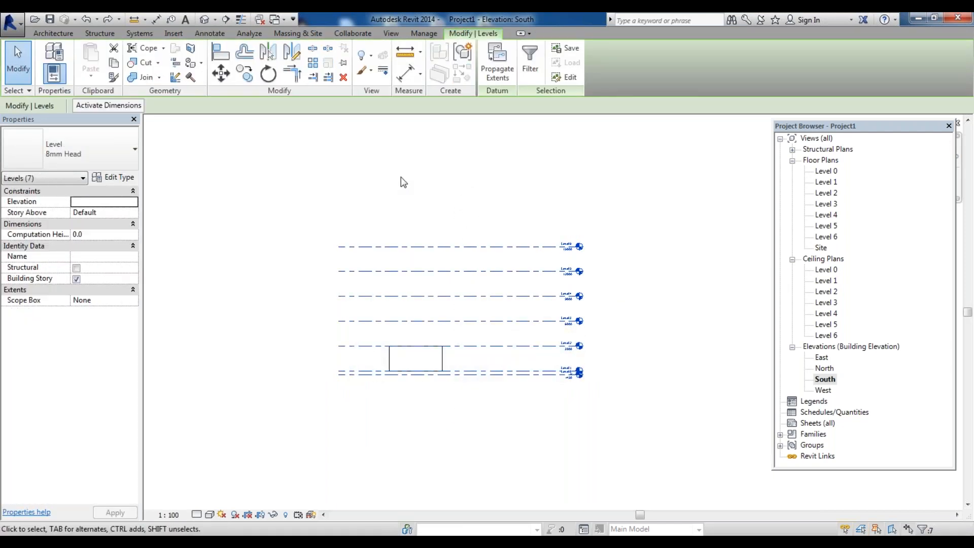
{"action": "left_click", "coordinate": [516, 461]}
{"action": "left_click_drag", "start_coordinate": [516, 435], "coordinate": [468, 201]}
{"action": "left_click", "coordinate": [213, 76]}
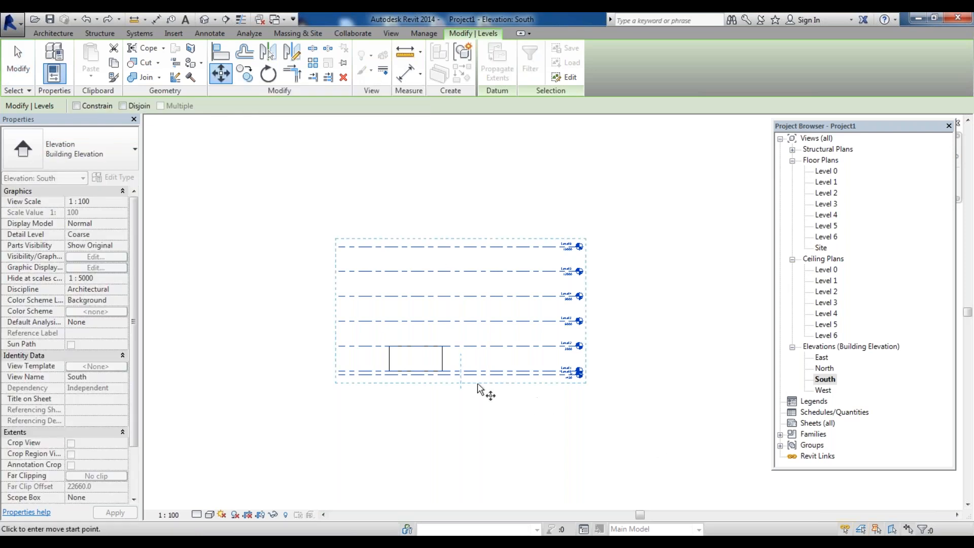
{"action": "scroll", "coordinate": [461, 386], "scroll_direction": "up", "scroll_amount": 3}
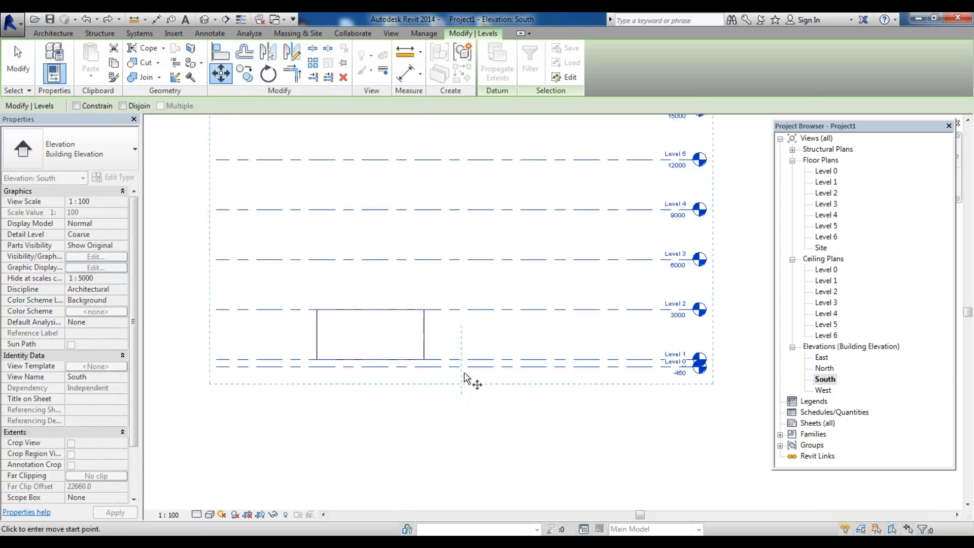
{"action": "left_click", "coordinate": [514, 368]}
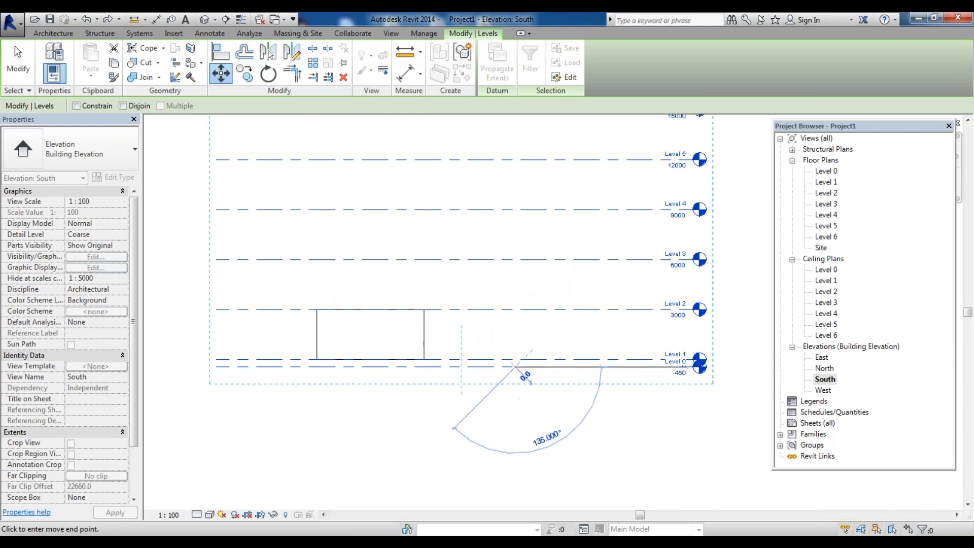
{"action": "left_click", "coordinate": [516, 361]}
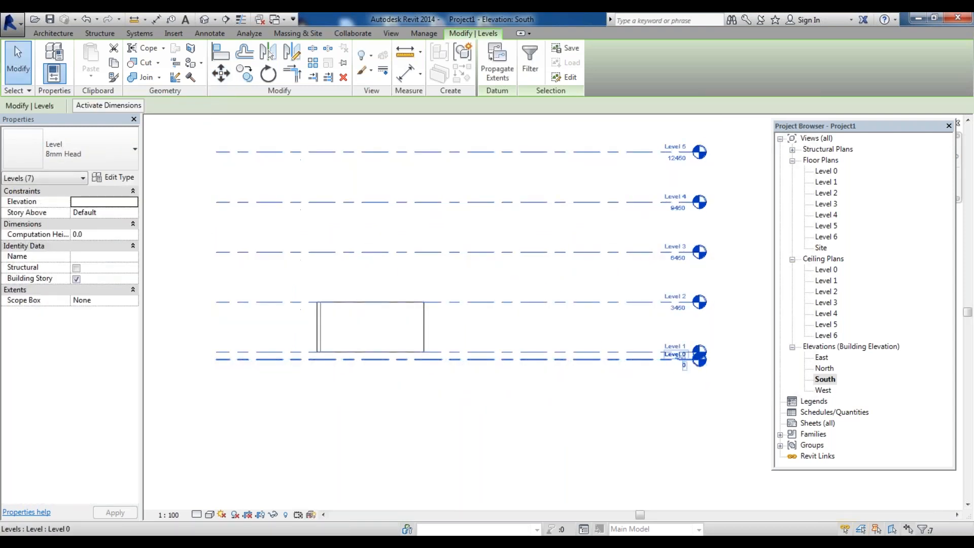
Zoom in and out to inspect the Level 0 and Level 1 heads and elevations
{"action": "scroll", "coordinate": [756, 373], "scroll_direction": "up", "scroll_amount": 2}
{"action": "scroll", "coordinate": [627, 348], "scroll_direction": "up", "scroll_amount": 2}
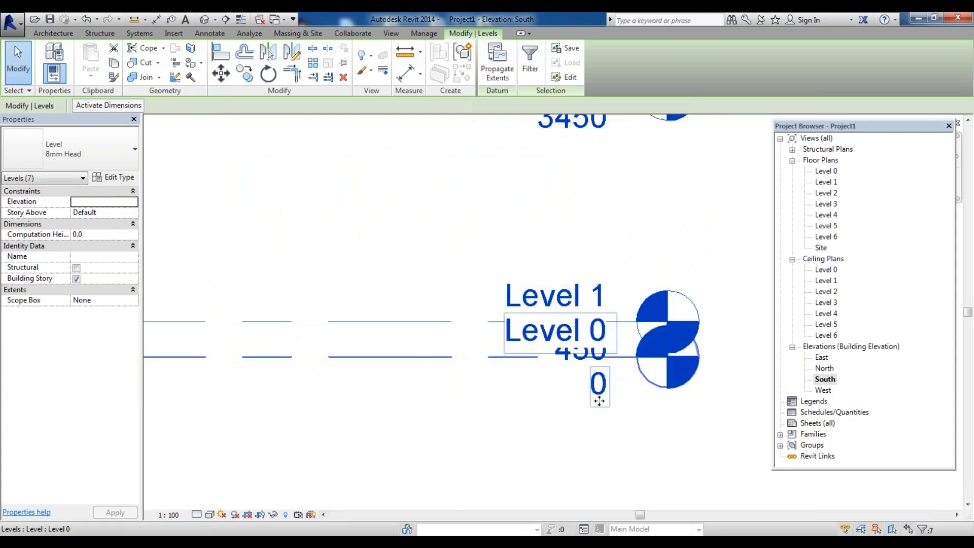
{"action": "scroll", "coordinate": [582, 426], "scroll_direction": "down", "scroll_amount": 2}
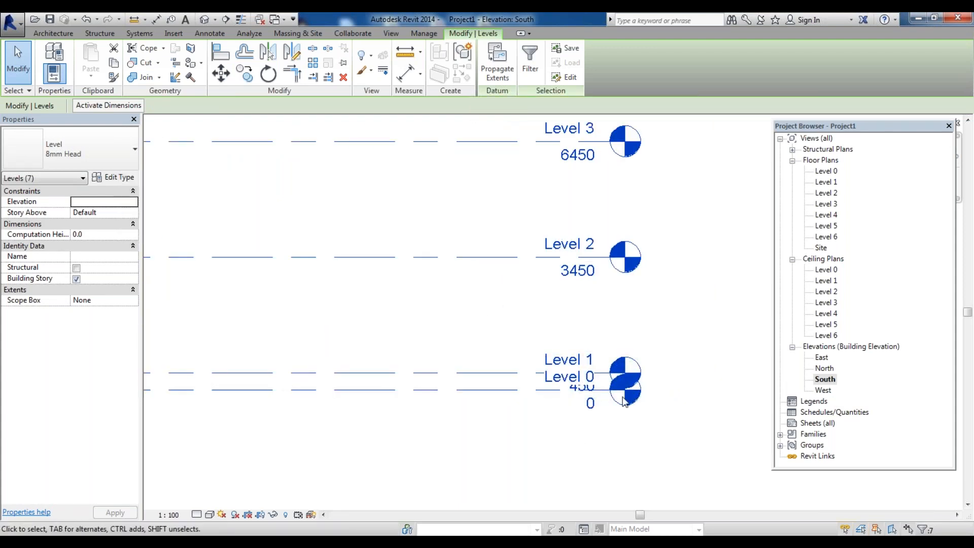
{"action": "scroll", "coordinate": [609, 427], "scroll_direction": "down", "scroll_amount": 4}
{"action": "scroll", "coordinate": [447, 434], "scroll_direction": "up", "scroll_amount": 2}
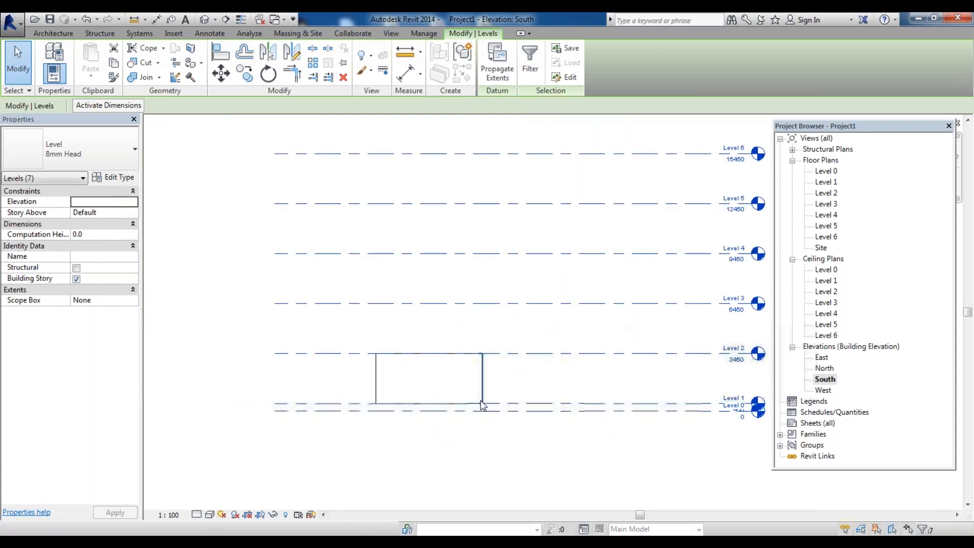
{"action": "scroll", "coordinate": [457, 406], "scroll_direction": "down", "scroll_amount": 2}
{"action": "scroll", "coordinate": [456, 414], "scroll_direction": "up", "scroll_amount": 1}
{"action": "scroll", "coordinate": [428, 424], "scroll_direction": "up", "scroll_amount": 2}
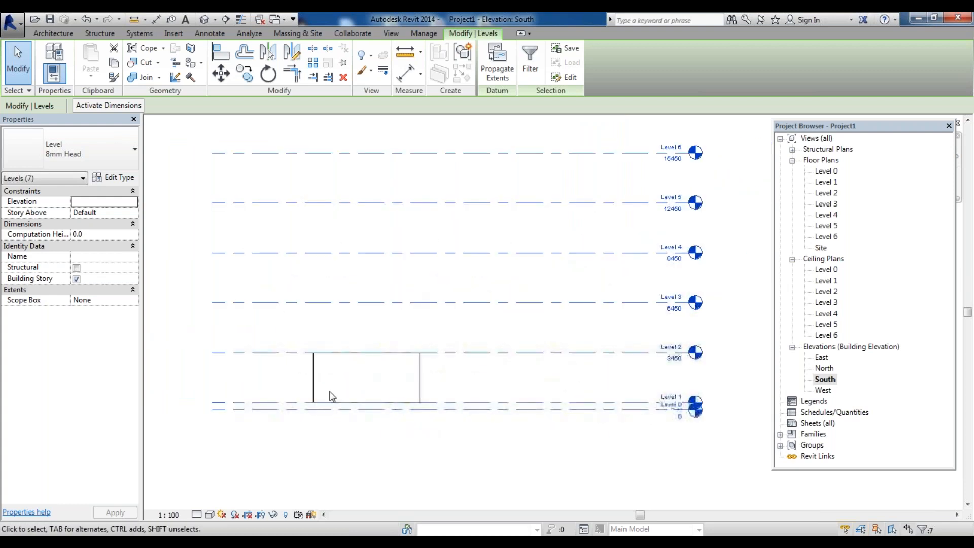
Select the building's walls and a level to review their constraint properties
{"action": "mouse_move", "coordinate": [470, 384]}
{"action": "left_mouse_down"}
{"action": "mouse_move", "coordinate": [203, 356]}
{"action": "mouse_move", "coordinate": [197, 369]}
{"action": "left_mouse_up"}
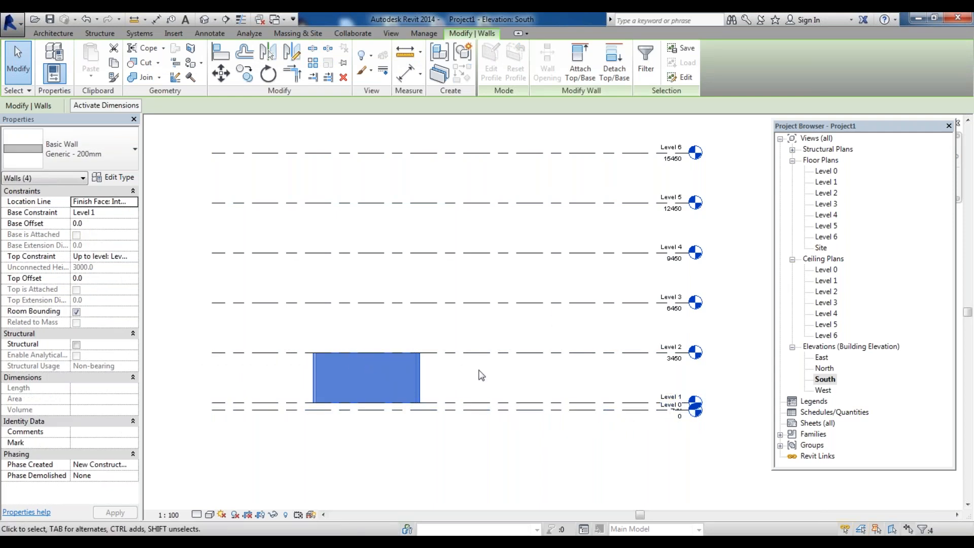
{"action": "scroll", "coordinate": [480, 371], "scroll_direction": "up", "scroll_amount": 1}
{"action": "scroll", "coordinate": [607, 358], "scroll_direction": "down", "scroll_amount": 1}
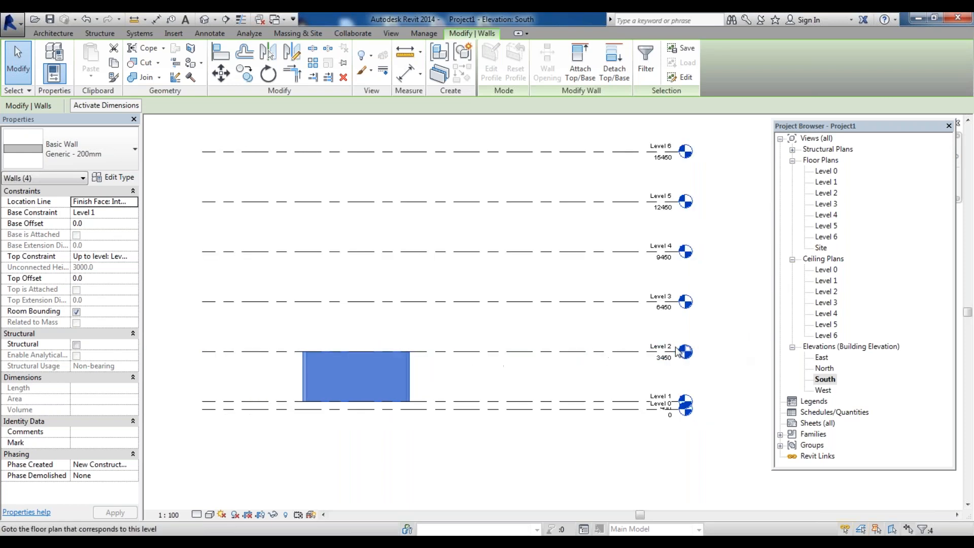
{"action": "left_click", "coordinate": [460, 377]}
{"action": "left_click_drag", "start_coordinate": [460, 377], "coordinate": [255, 374]}
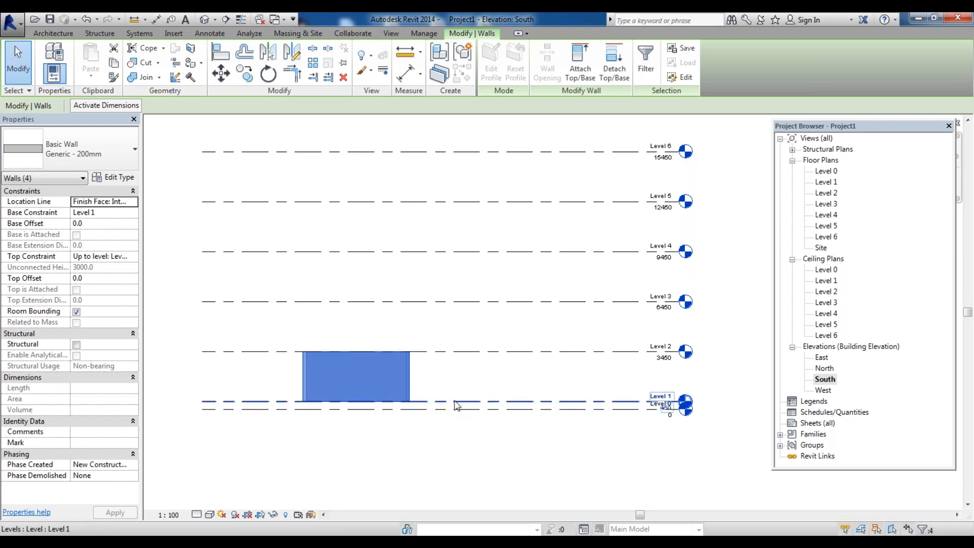
{"action": "left_click", "coordinate": [450, 435]}
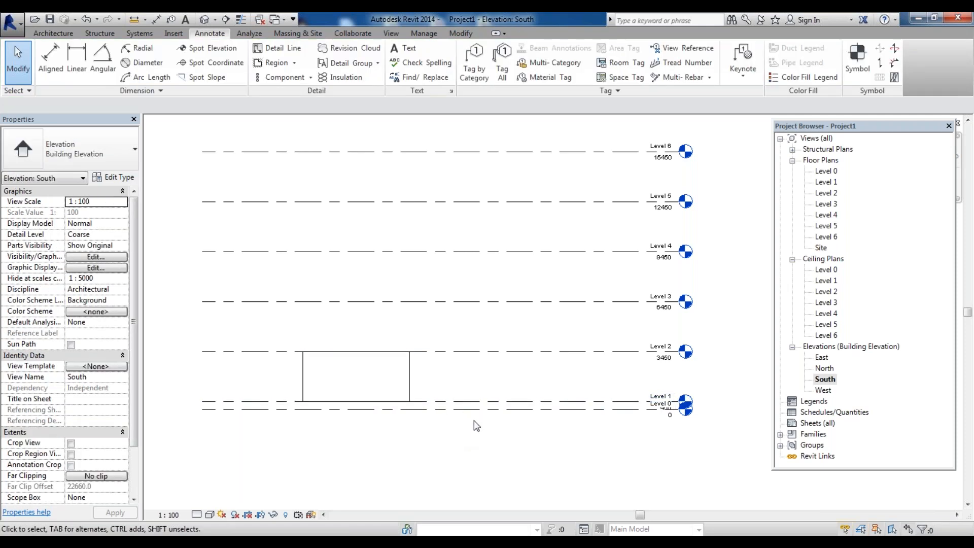
{"action": "scroll", "coordinate": [474, 421], "scroll_direction": "down", "scroll_amount": 3}
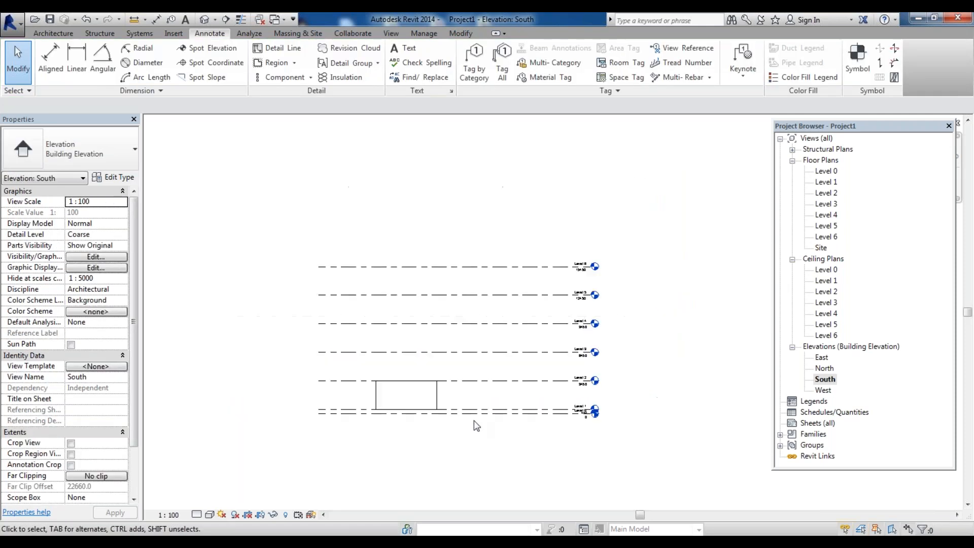
Switch between the Level 0 and Level 1 floor plans, ending on Level 0
{"action": "double_click", "coordinate": [828, 172]}
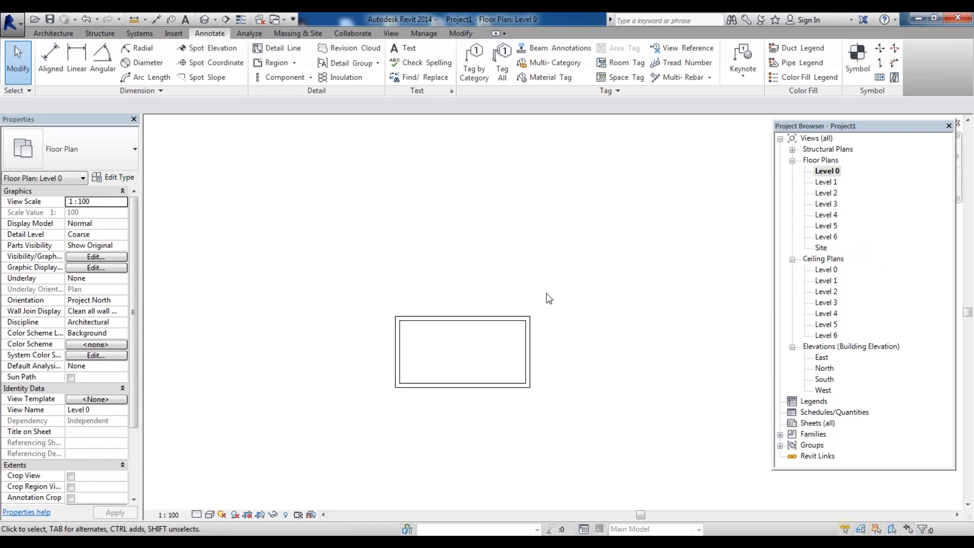
{"action": "double_click", "coordinate": [831, 183]}
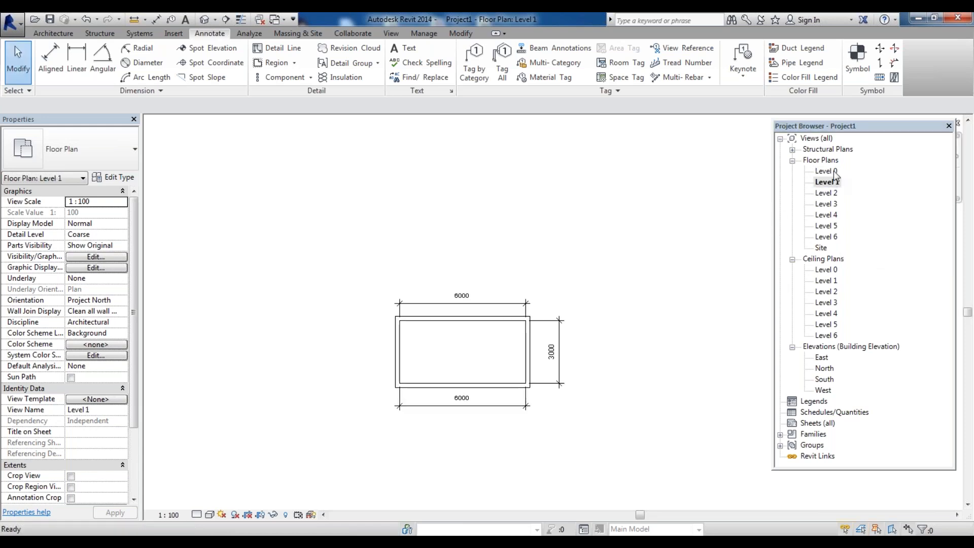
{"action": "double_click", "coordinate": [834, 173]}
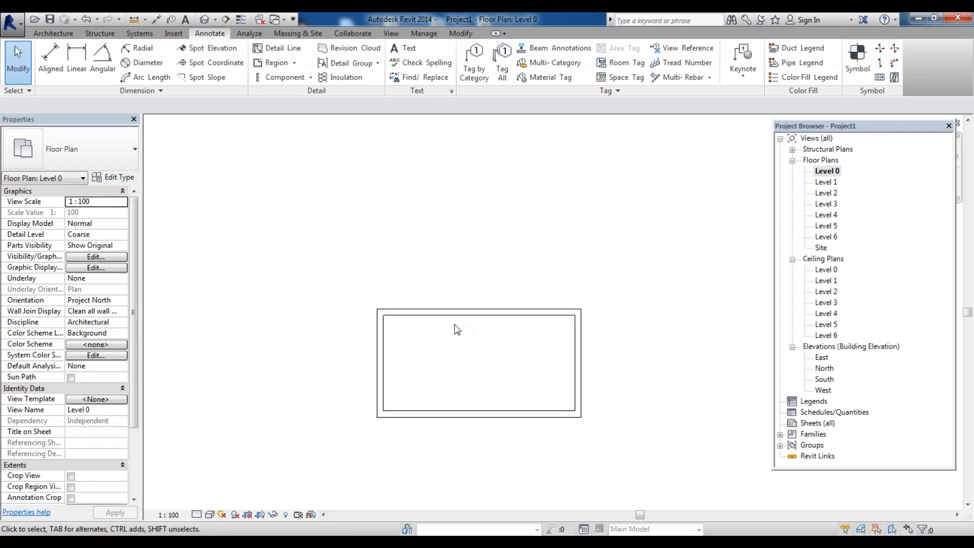
Draw a closed loop of Generic - 300mm walls around the building outline on Level 0, top constrained up to Level 1
{"action": "scroll", "coordinate": [60, 59], "scroll_direction": "up", "scroll_amount": 4}
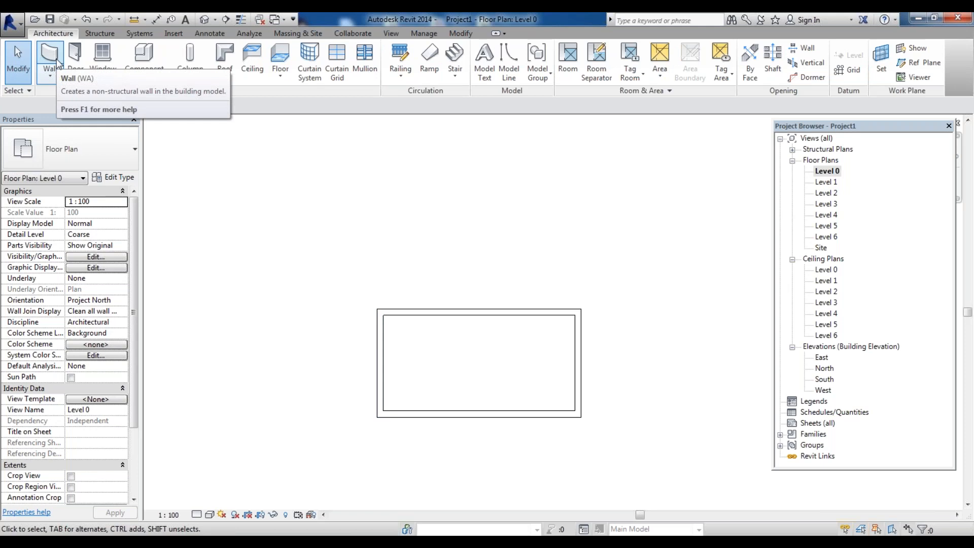
{"action": "left_click", "coordinate": [57, 63]}
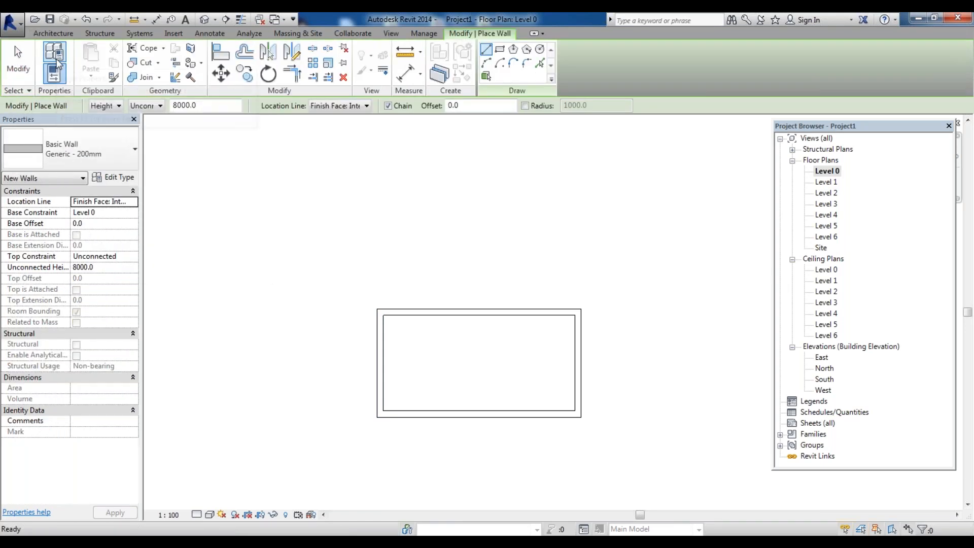
{"action": "left_click", "coordinate": [133, 148]}
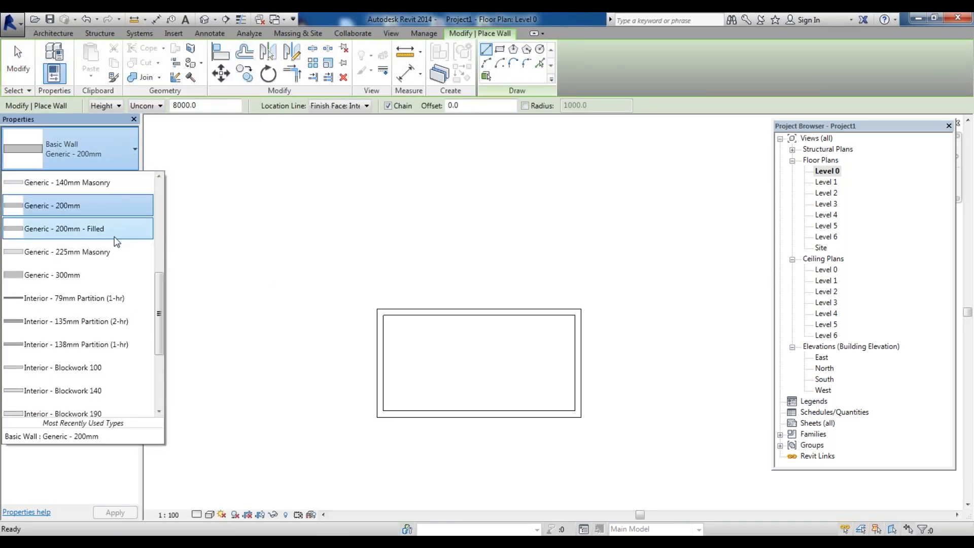
{"action": "left_click", "coordinate": [111, 275]}
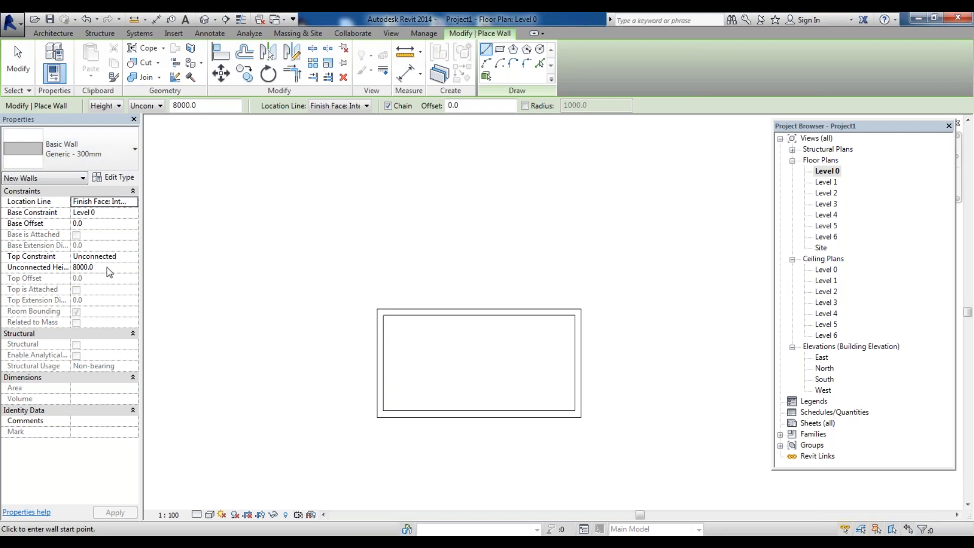
{"action": "left_click", "coordinate": [122, 257]}
{"action": "left_click", "coordinate": [133, 257]}
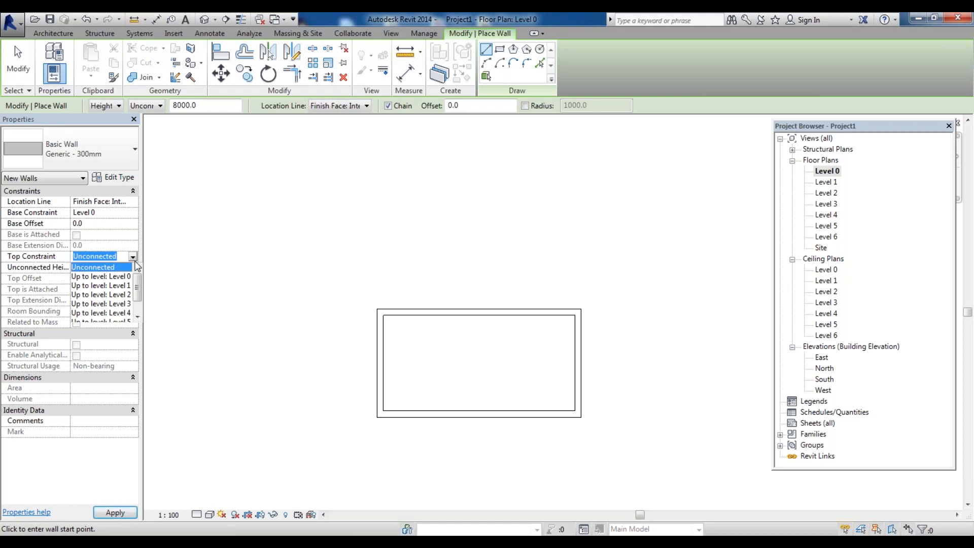
{"action": "left_click", "coordinate": [126, 287]}
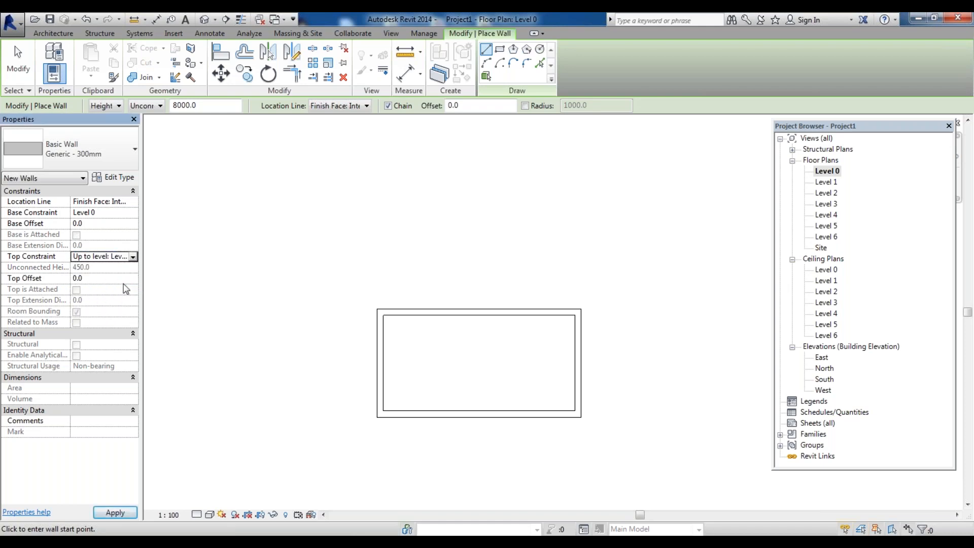
{"action": "left_click", "coordinate": [384, 316]}
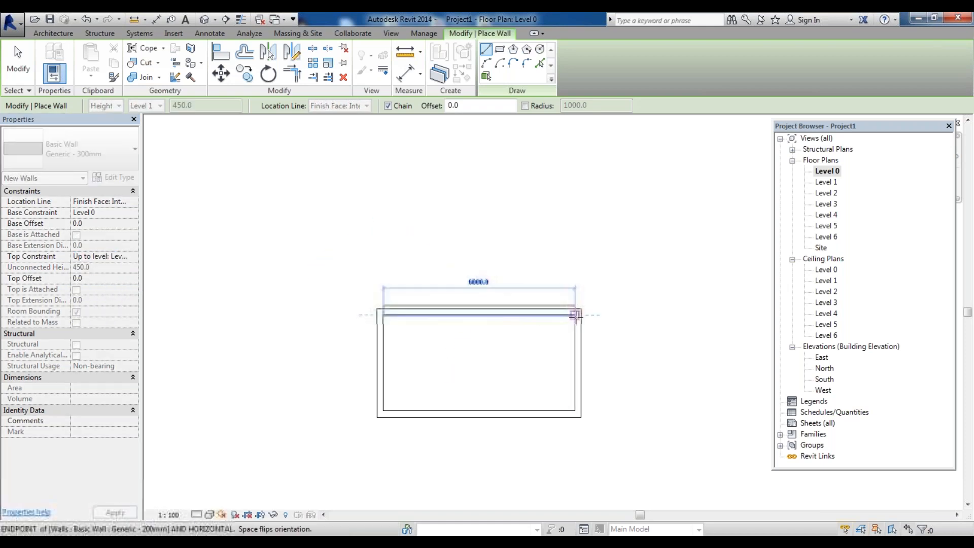
{"action": "left_click", "coordinate": [575, 315]}
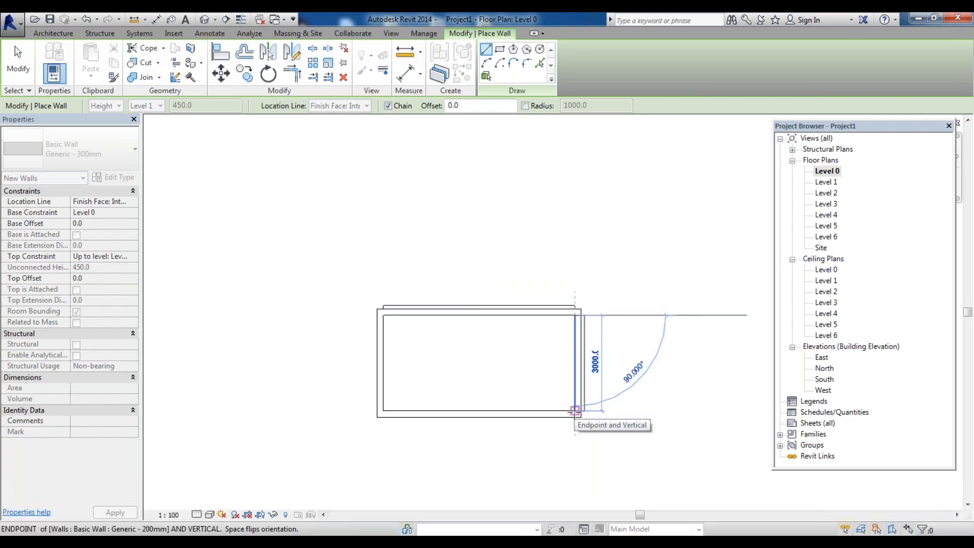
{"action": "left_click", "coordinate": [574, 411]}
{"action": "left_click", "coordinate": [384, 410]}
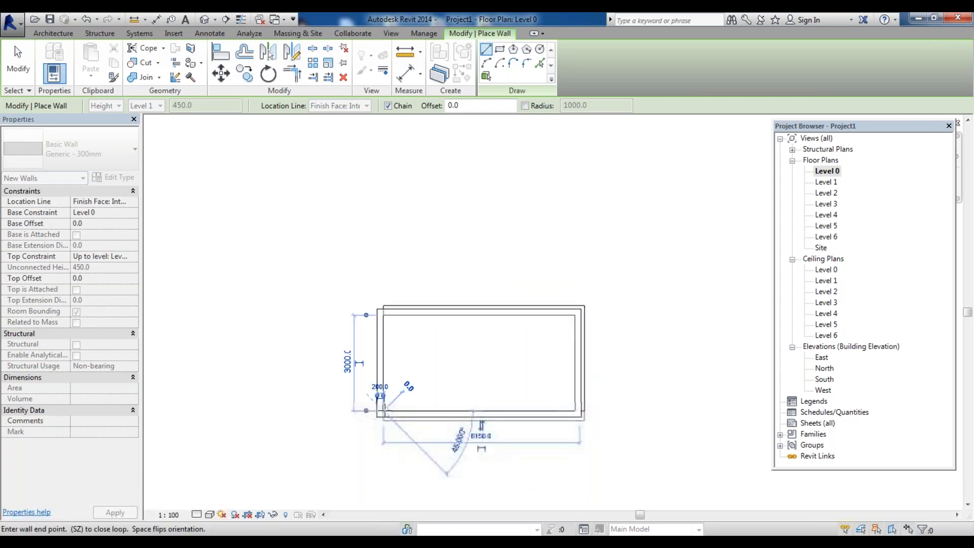
{"action": "left_click", "coordinate": [384, 316]}
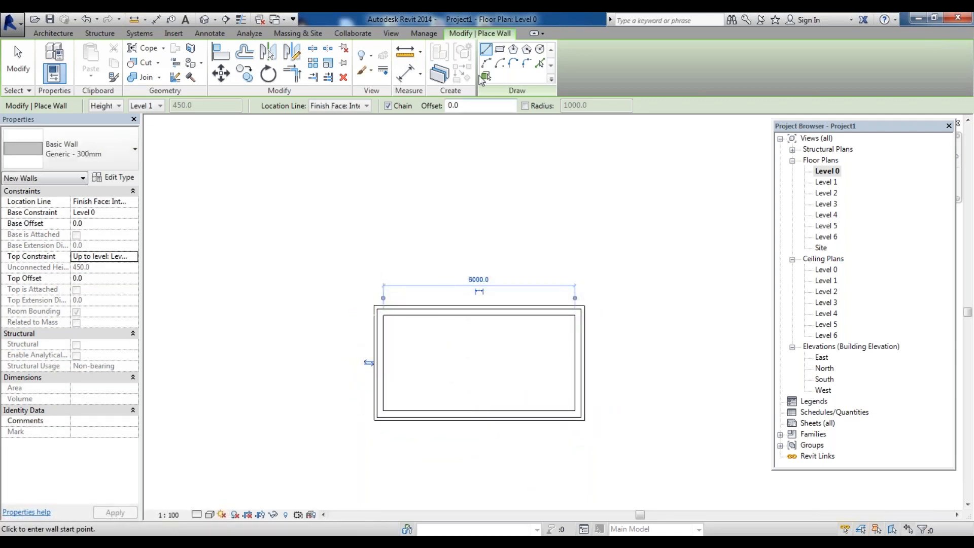
{"action": "key", "text": "Escape"}
{"action": "key", "text": "Escape"}
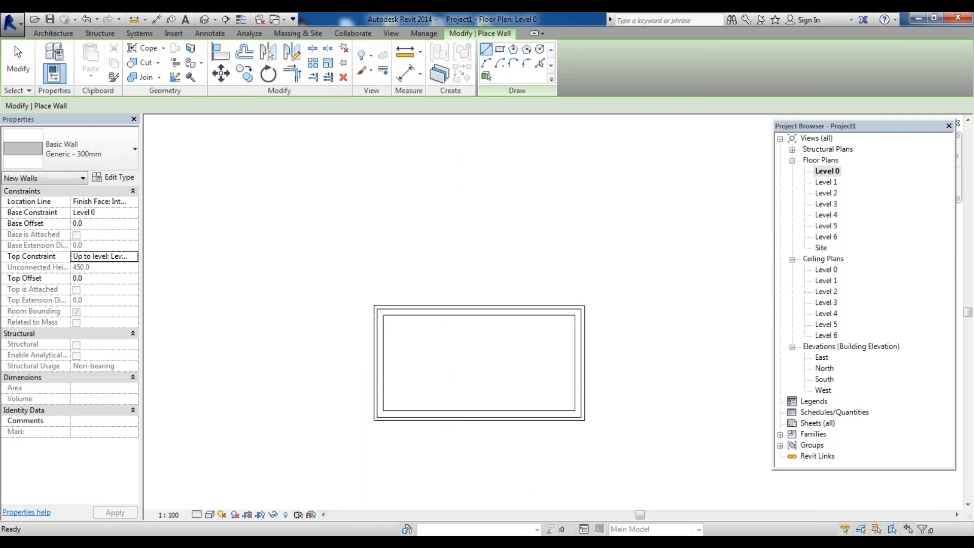
Open the South elevation and inspect the new walls beneath the building
{"action": "double_click", "coordinate": [822, 380]}
{"action": "scroll", "coordinate": [406, 376], "scroll_direction": "up", "scroll_amount": 6}
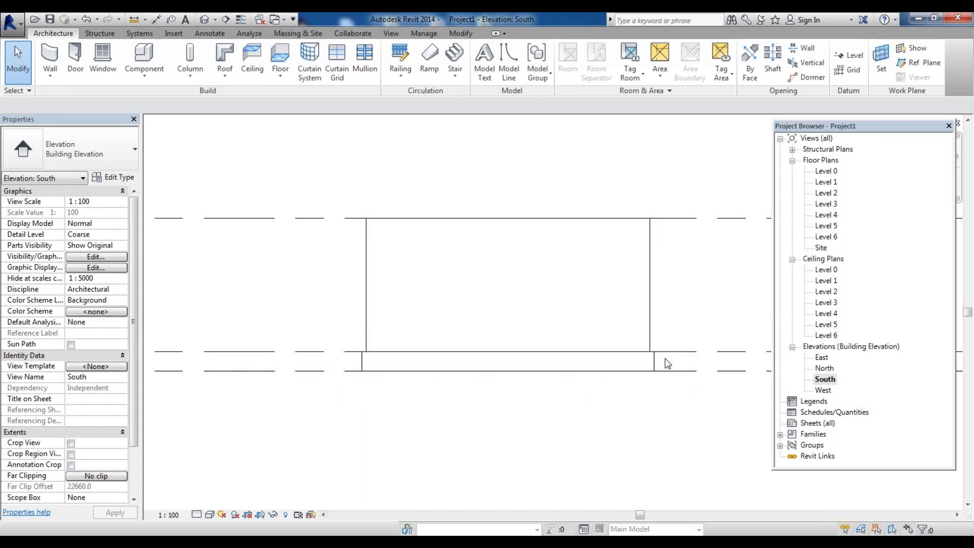
{"action": "scroll", "coordinate": [533, 326], "scroll_direction": "down", "scroll_amount": 3}
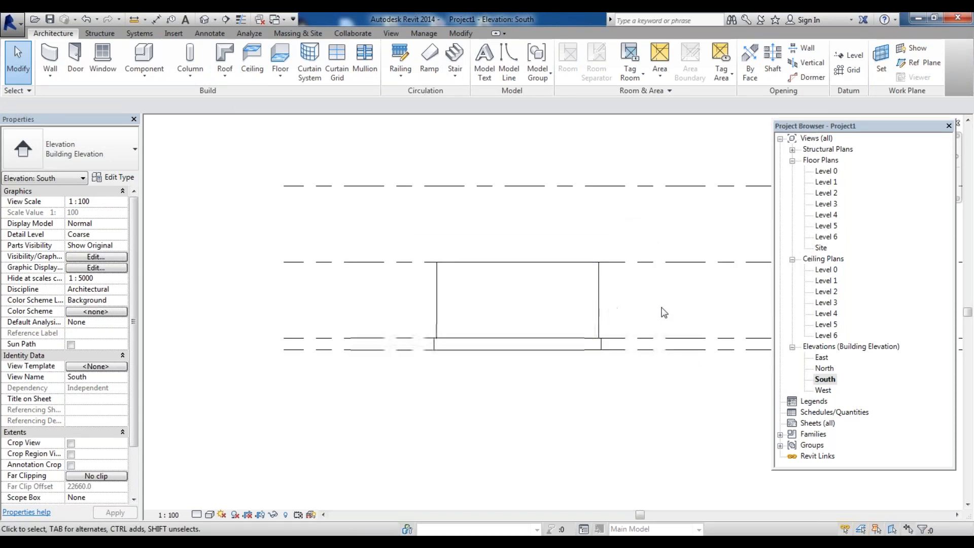
{"action": "left_click_drag", "start_coordinate": [601, 299], "coordinate": [374, 287]}
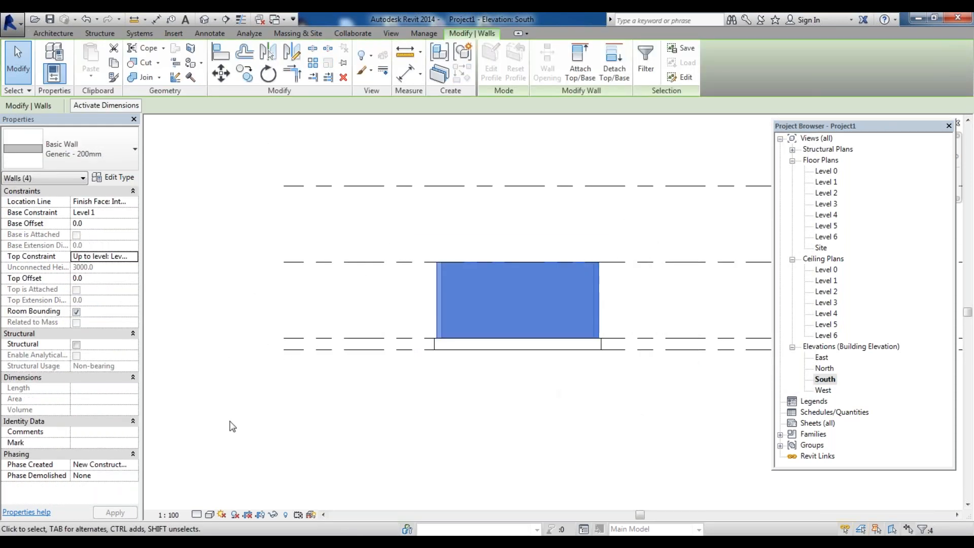
{"action": "scroll", "coordinate": [230, 426], "scroll_direction": "down", "scroll_amount": 3}
{"action": "left_click", "coordinate": [438, 365]}
{"action": "scroll", "coordinate": [334, 371], "scroll_direction": "up", "scroll_amount": 2}
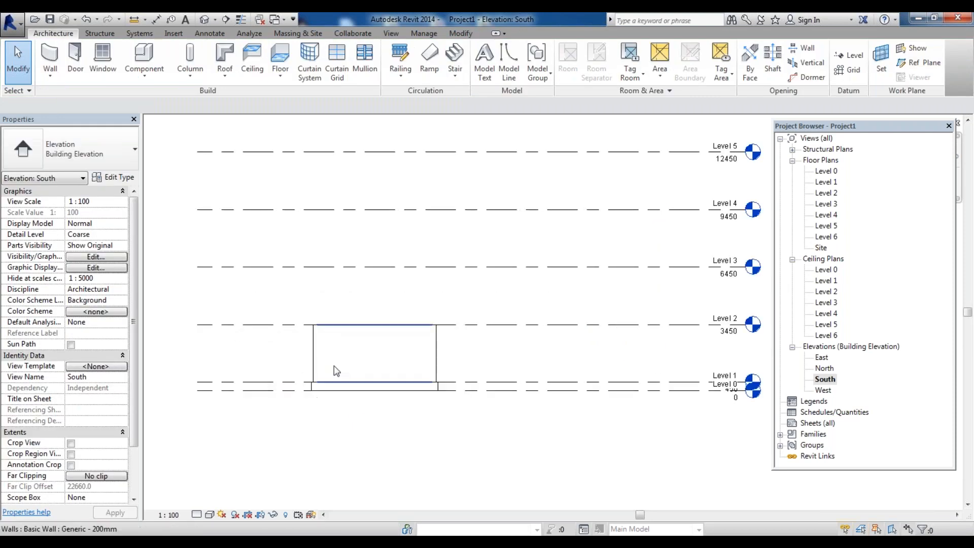
{"action": "scroll", "coordinate": [334, 366], "scroll_direction": "up", "scroll_amount": 2}
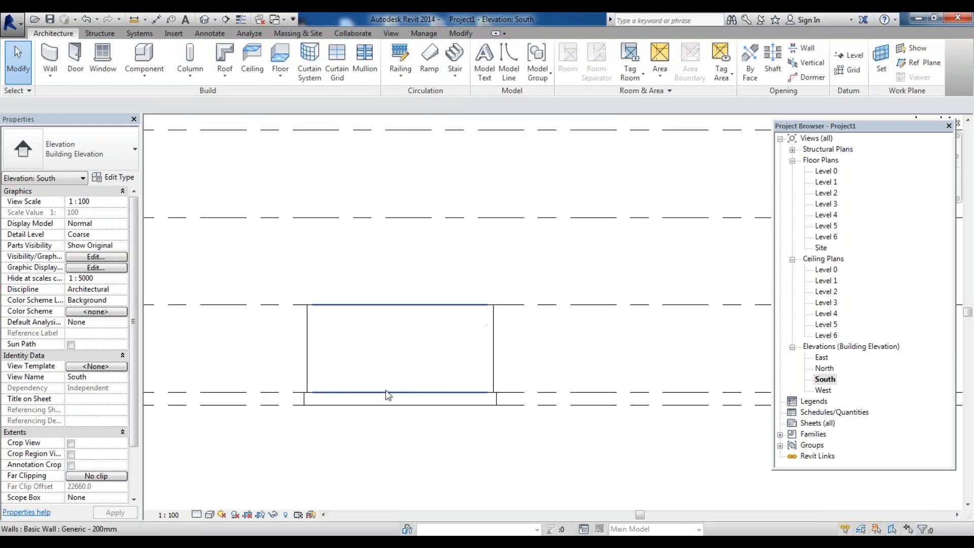
Return to the Level 0 plan and select one new wall to check its properties
{"action": "double_click", "coordinate": [827, 173]}
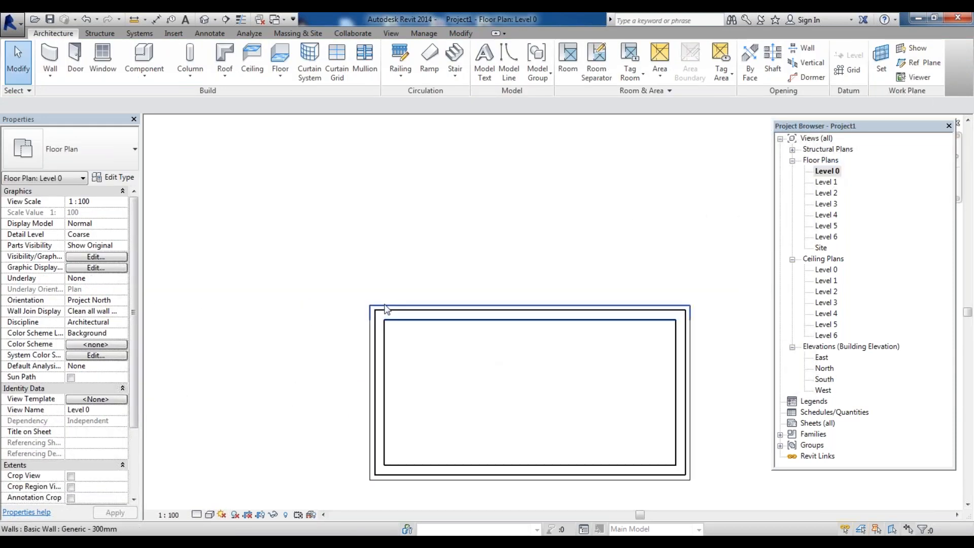
{"action": "left_click", "coordinate": [387, 308]}
{"action": "scroll", "coordinate": [272, 341], "scroll_direction": "down", "scroll_amount": 3}
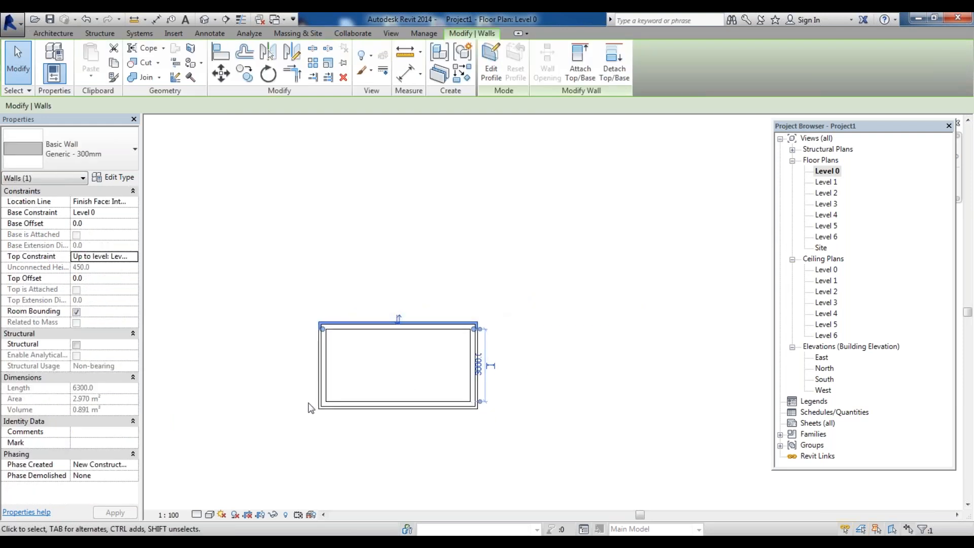
{"action": "left_click", "coordinate": [491, 428]}
{"action": "scroll", "coordinate": [355, 421], "scroll_direction": "up", "scroll_amount": 3}
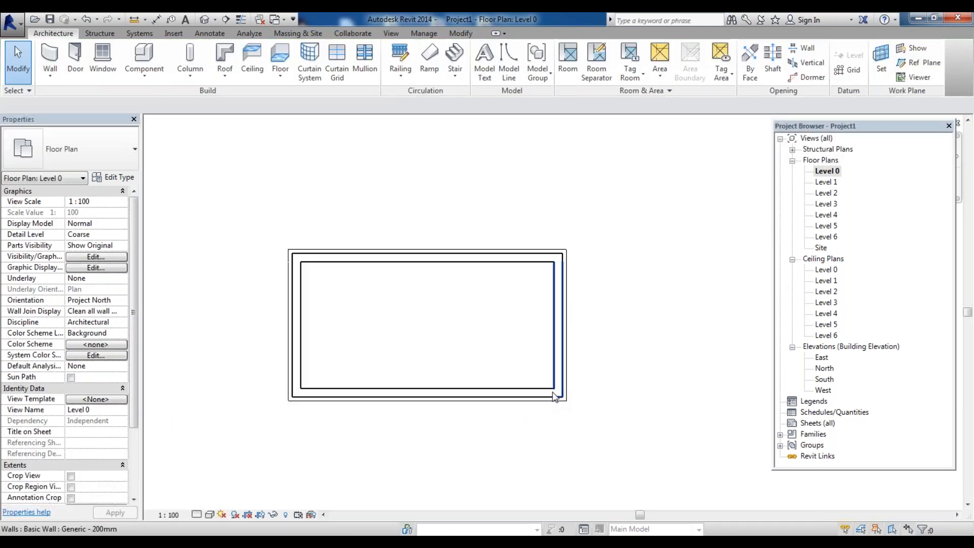
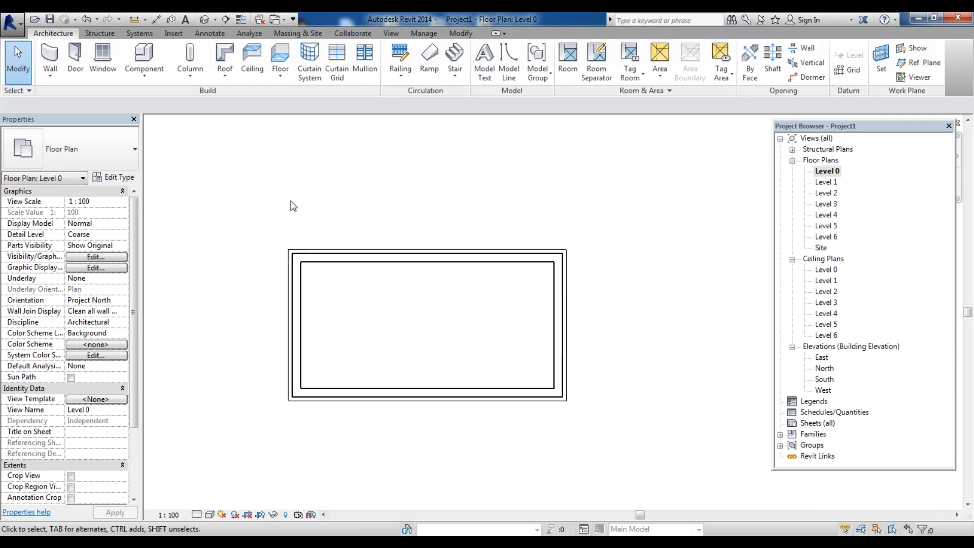
Open the South elevation and zoom to inspect the walls
{"action": "double_click", "coordinate": [825, 379]}
{"action": "scroll", "coordinate": [462, 429], "scroll_direction": "up", "scroll_amount": 4}
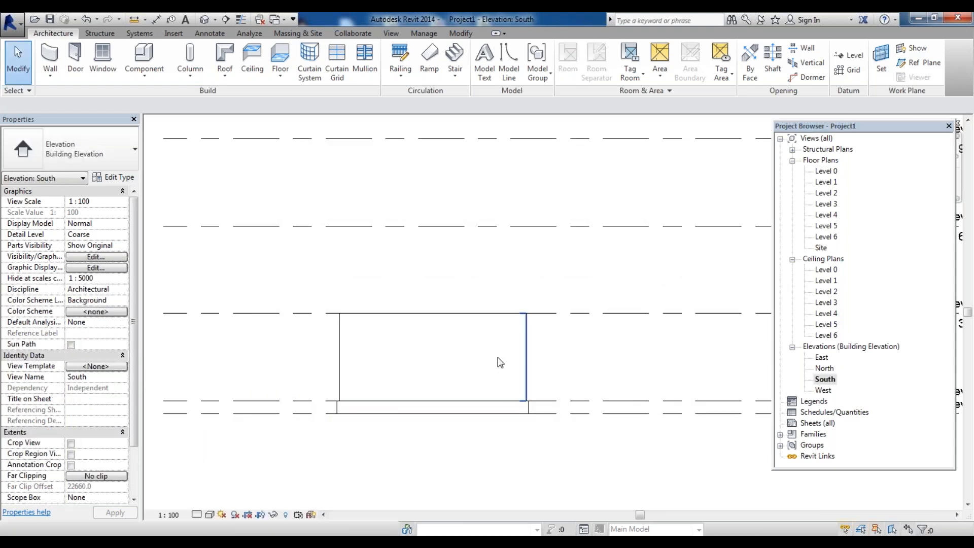
{"action": "scroll", "coordinate": [475, 390], "scroll_direction": "down", "scroll_amount": 3}
Open the Level 1 plan, select the top wall and view its type properties without changing anything
{"action": "double_click", "coordinate": [828, 181]}
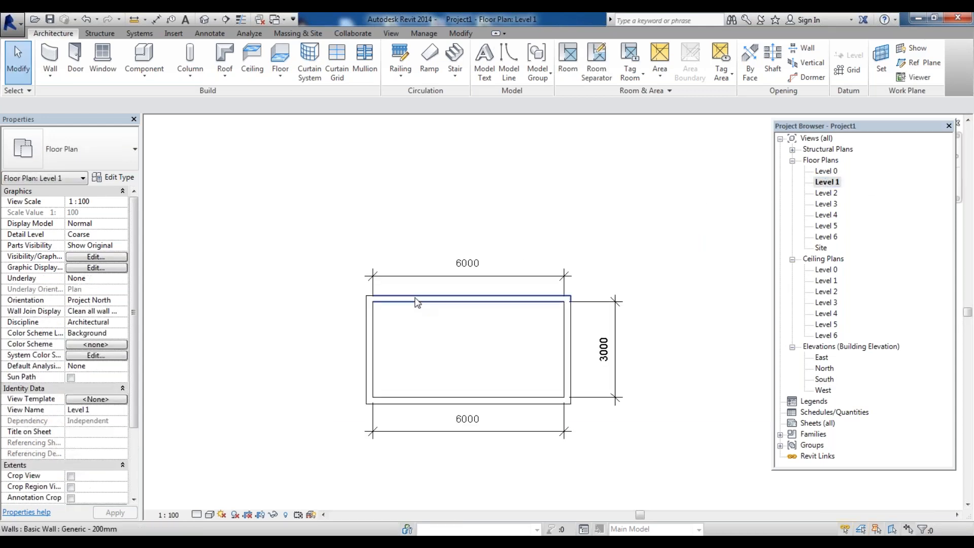
{"action": "left_click", "coordinate": [471, 301]}
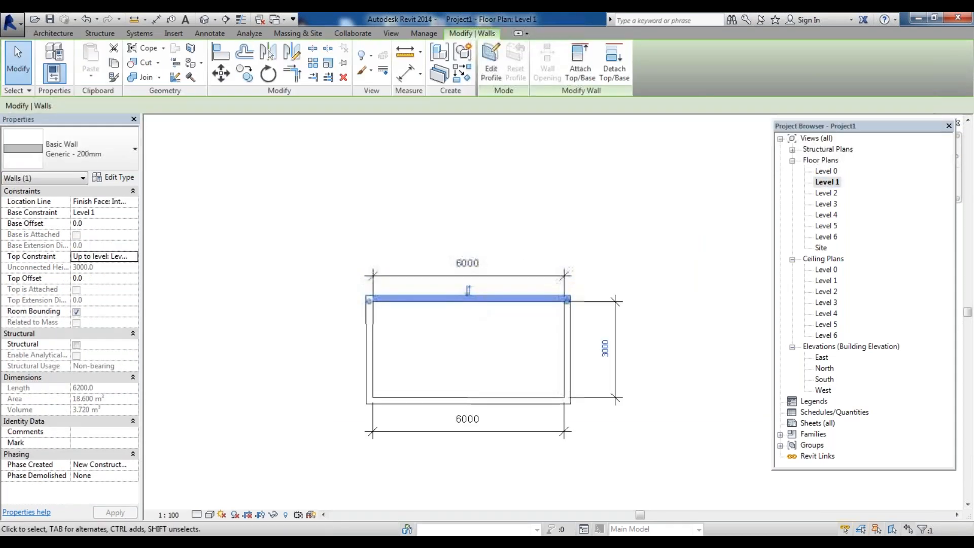
{"action": "left_click", "coordinate": [118, 177]}
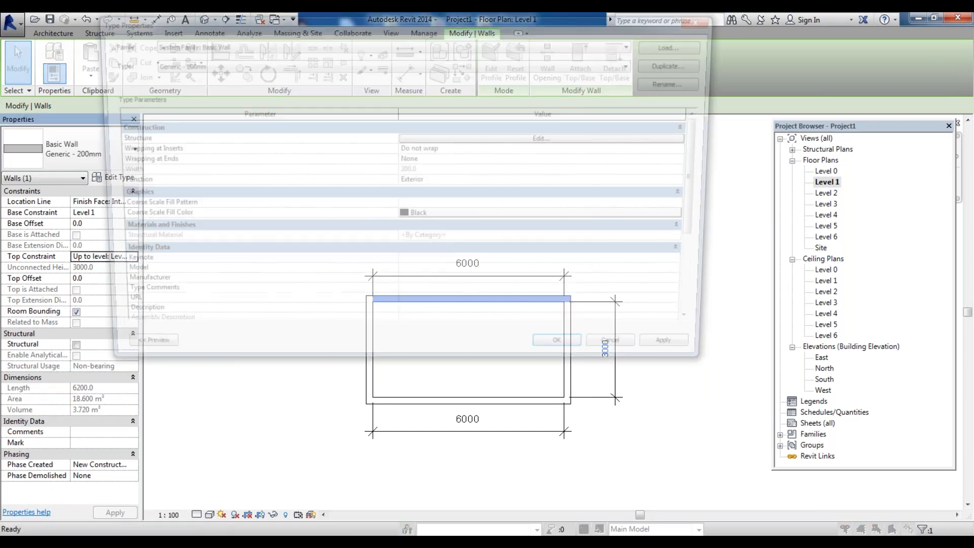
{"action": "key", "text": "Escape"}
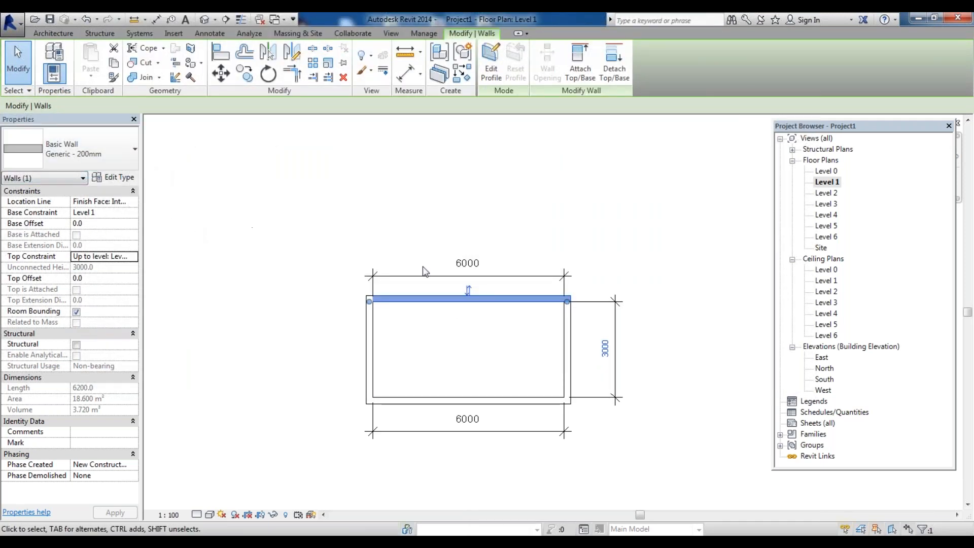
Select the four Level 1 walls in the South elevation and duplicate their wall type as Generic - 230 mm
{"action": "left_click", "coordinate": [515, 228]}
{"action": "scroll", "coordinate": [576, 404], "scroll_direction": "up", "scroll_amount": 2}
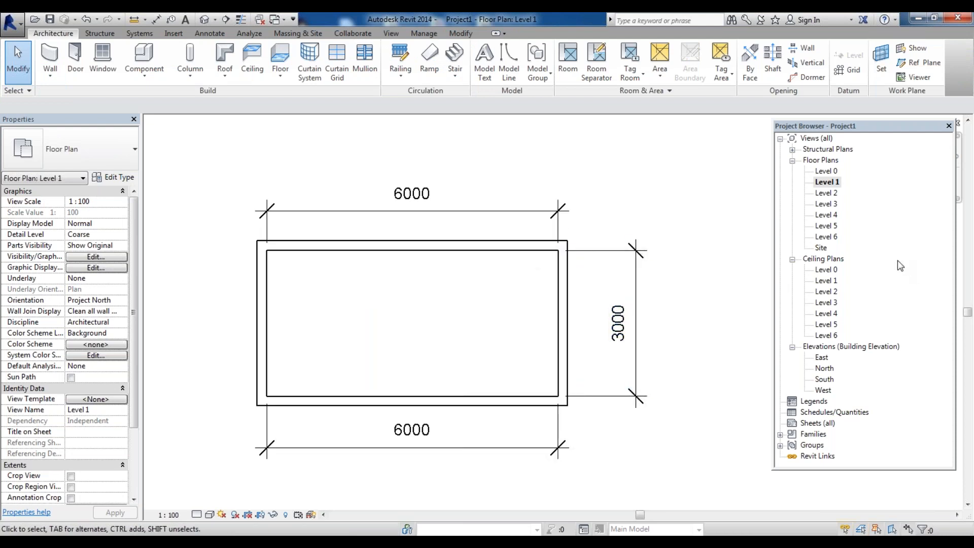
{"action": "double_click", "coordinate": [823, 381]}
{"action": "left_click", "coordinate": [443, 383]}
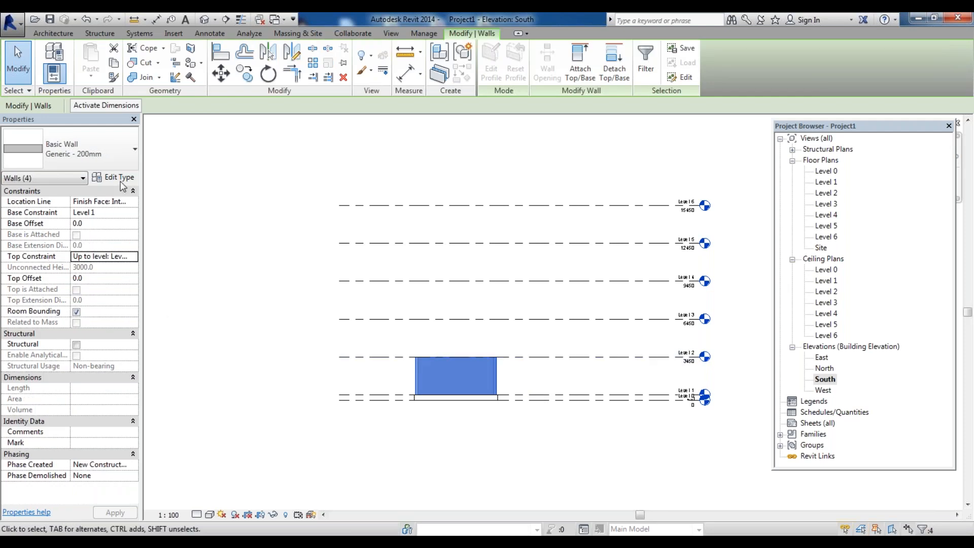
{"action": "left_click", "coordinate": [125, 182]}
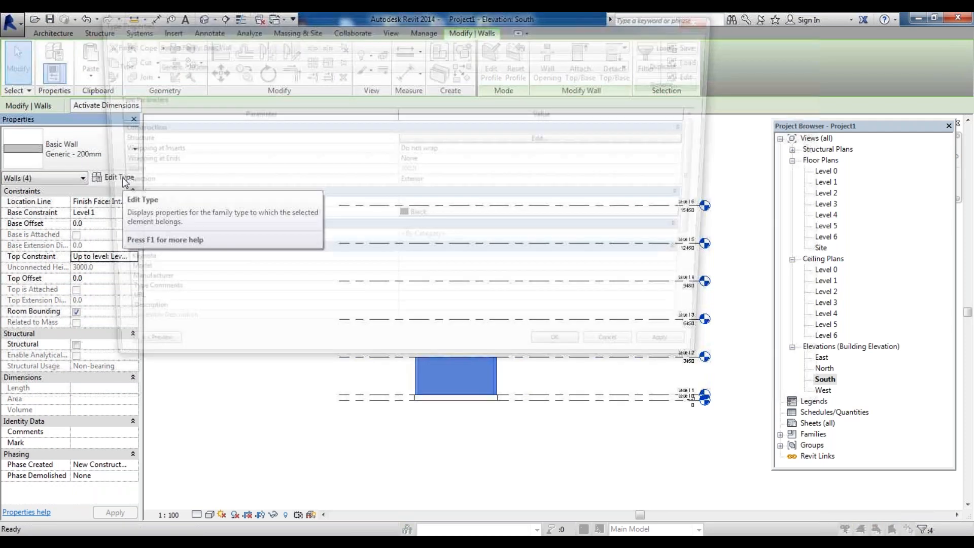
{"action": "left_click", "coordinate": [683, 65]}
{"action": "left_click_drag", "start_coordinate": [587, 253], "coordinate": [614, 254]}
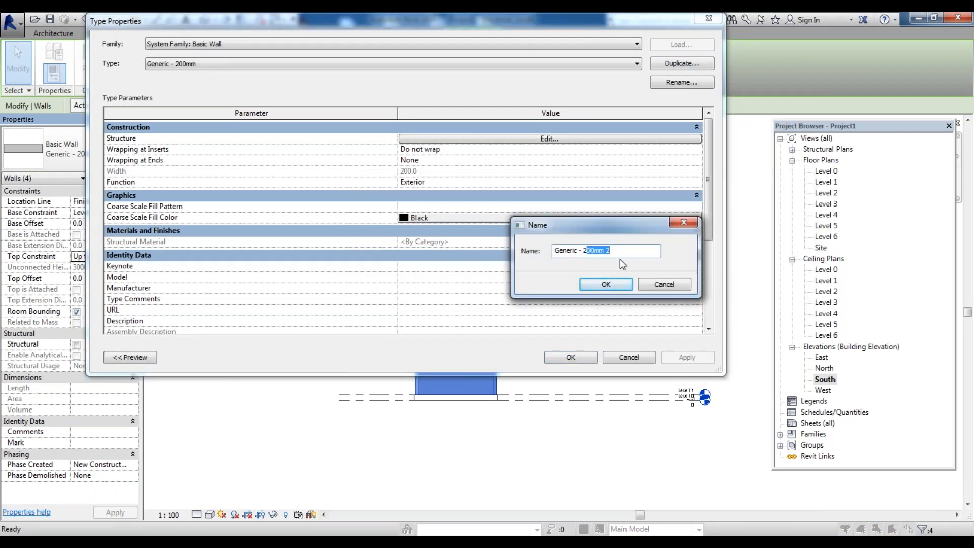
{"action": "type", "text": "30"}
{"action": "left_click", "coordinate": [606, 284]}
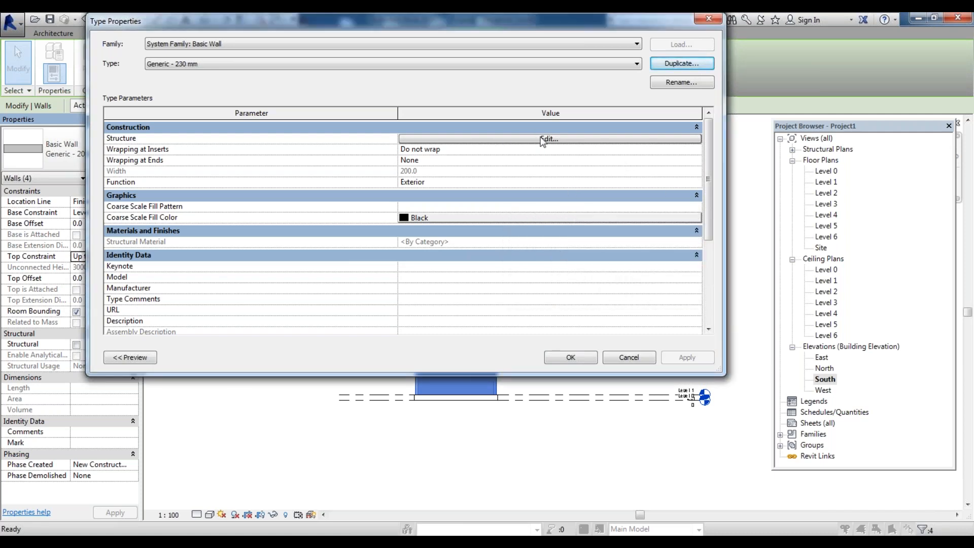
Set the structure layer thickness of the Generic - 230 mm wall type to 230 and apply it
{"action": "left_click", "coordinate": [549, 139]}
{"action": "left_click", "coordinate": [404, 143]}
{"action": "left_click_drag", "start_coordinate": [404, 143], "coordinate": [461, 143]}
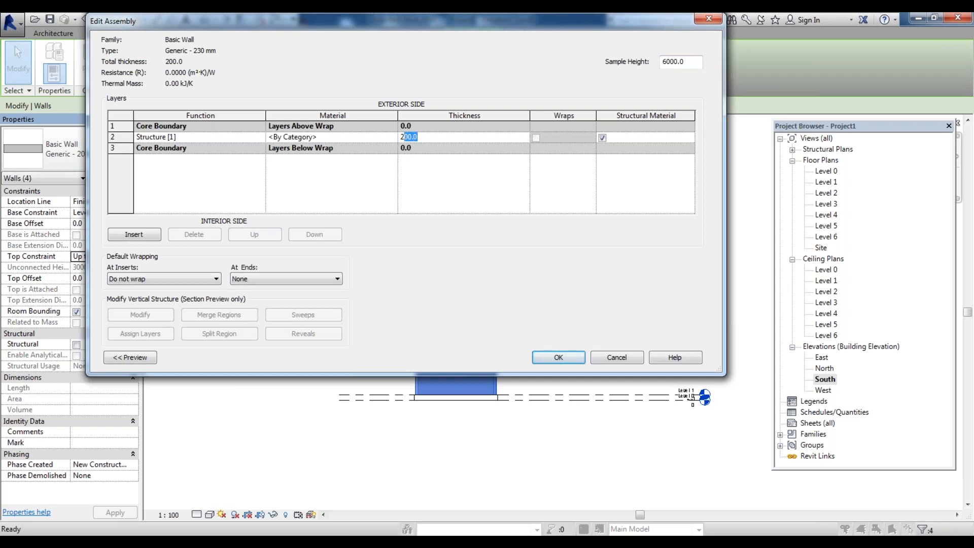
{"action": "type", "text": "30"}
{"action": "left_click", "coordinate": [558, 358]}
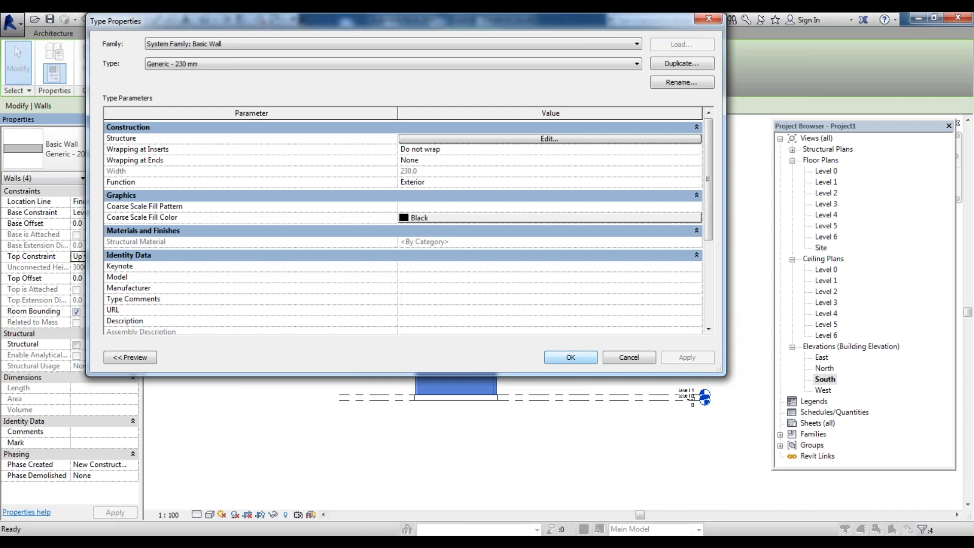
{"action": "left_click", "coordinate": [565, 359]}
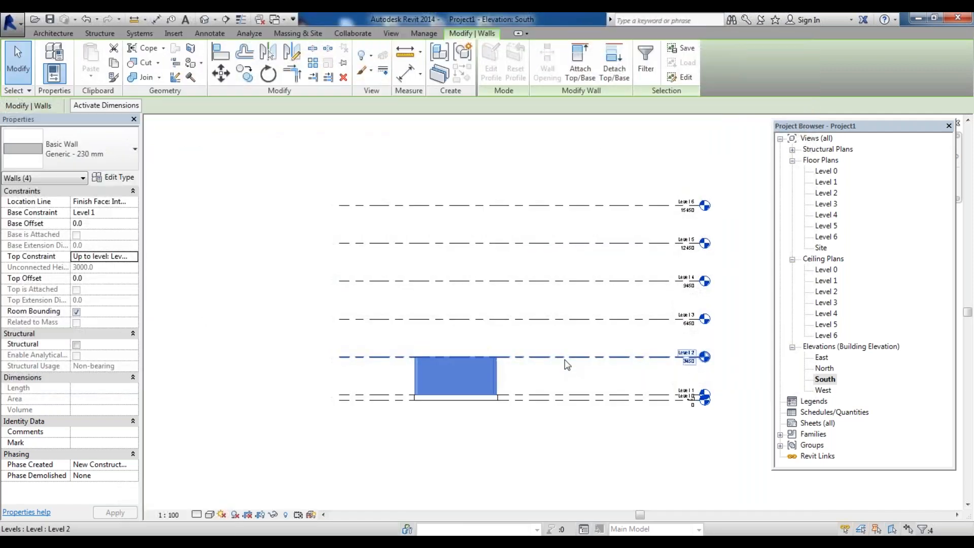
Return to the Level 1 plan and check the top wall's thickness with an aligned dimension, then cancel it
{"action": "double_click", "coordinate": [824, 182]}
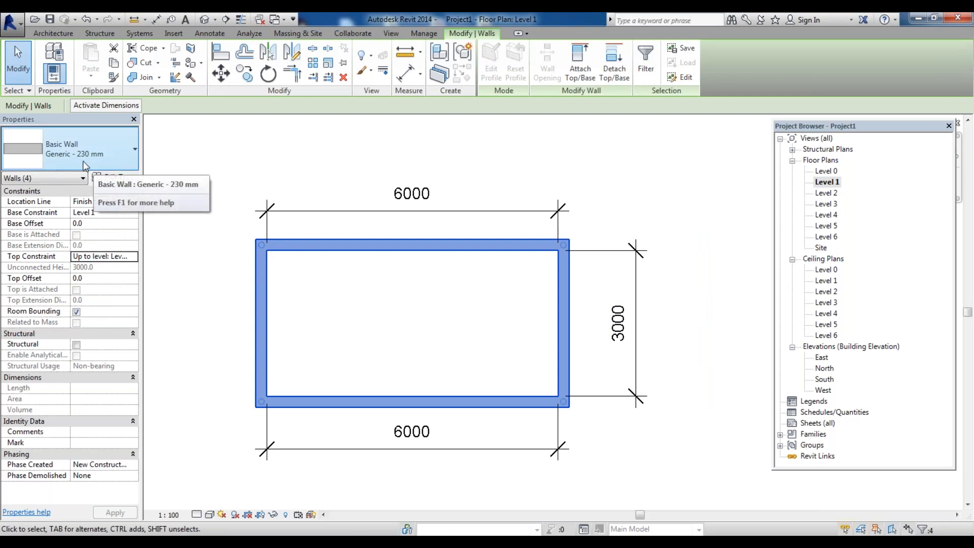
{"action": "left_click", "coordinate": [539, 282]}
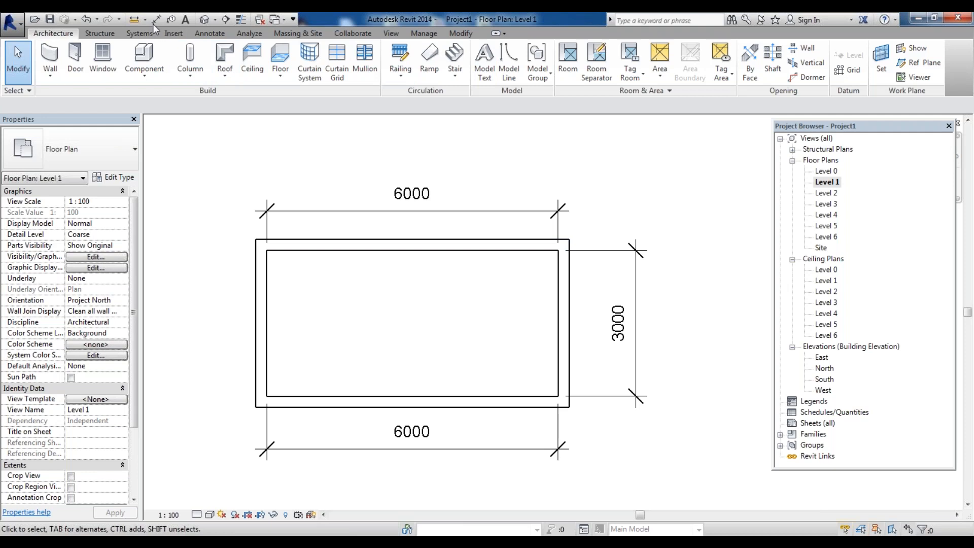
{"action": "left_click", "coordinate": [210, 33]}
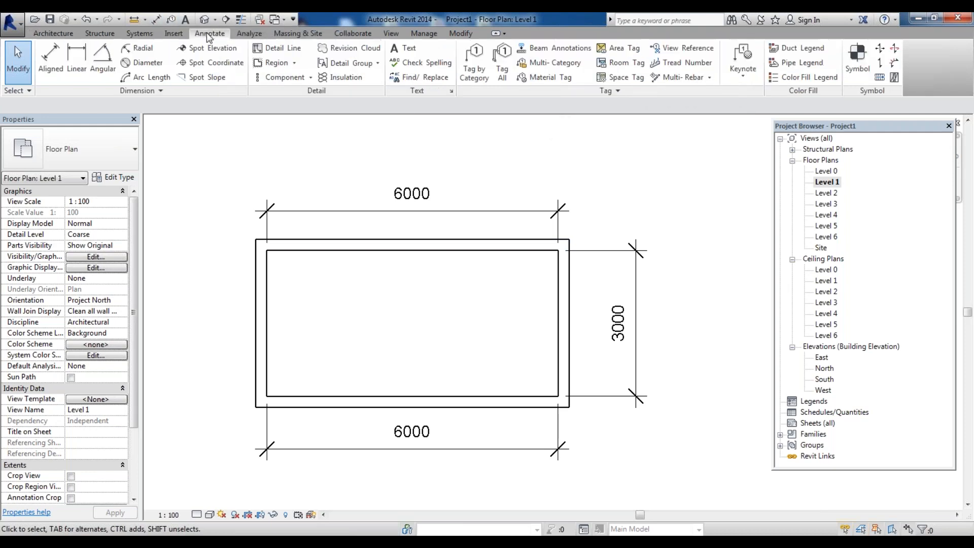
{"action": "left_click", "coordinate": [50, 63]}
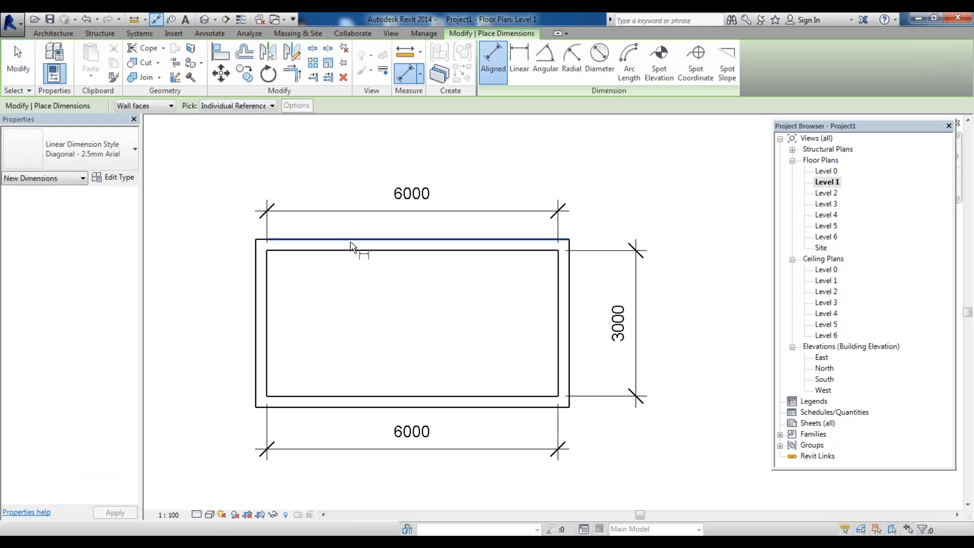
{"action": "left_click", "coordinate": [349, 239]}
{"action": "left_click", "coordinate": [349, 249]}
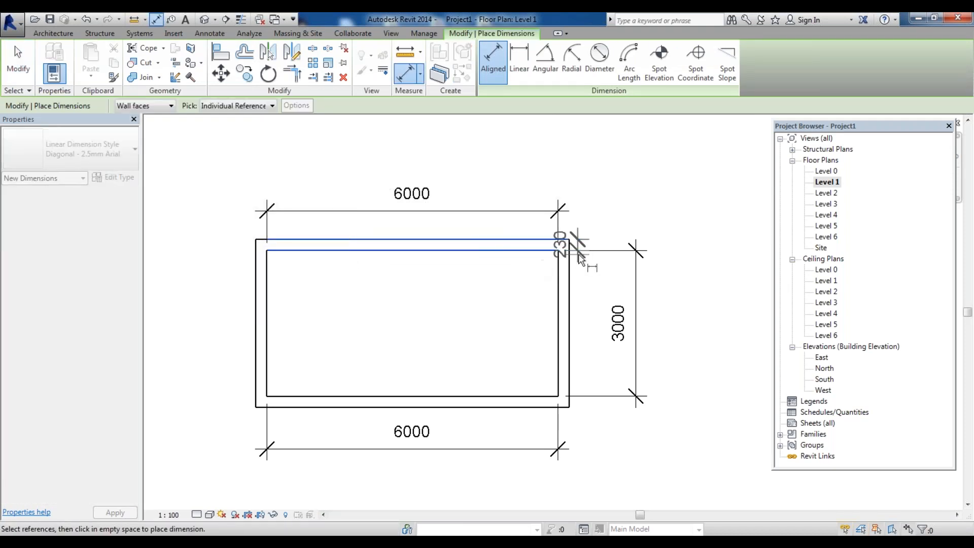
{"action": "scroll", "coordinate": [579, 254], "scroll_direction": "up", "scroll_amount": 2}
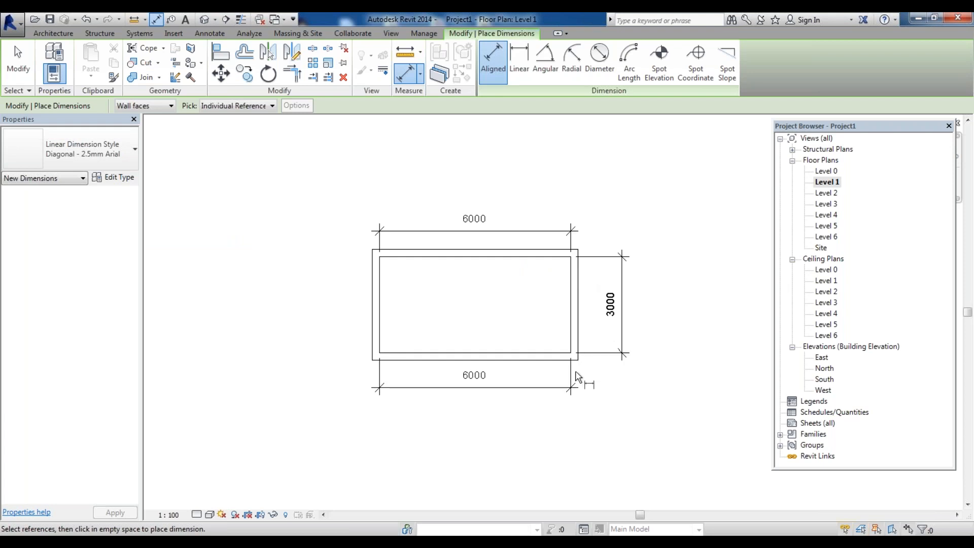
{"action": "scroll", "coordinate": [577, 376], "scroll_direction": "up", "scroll_amount": 1}
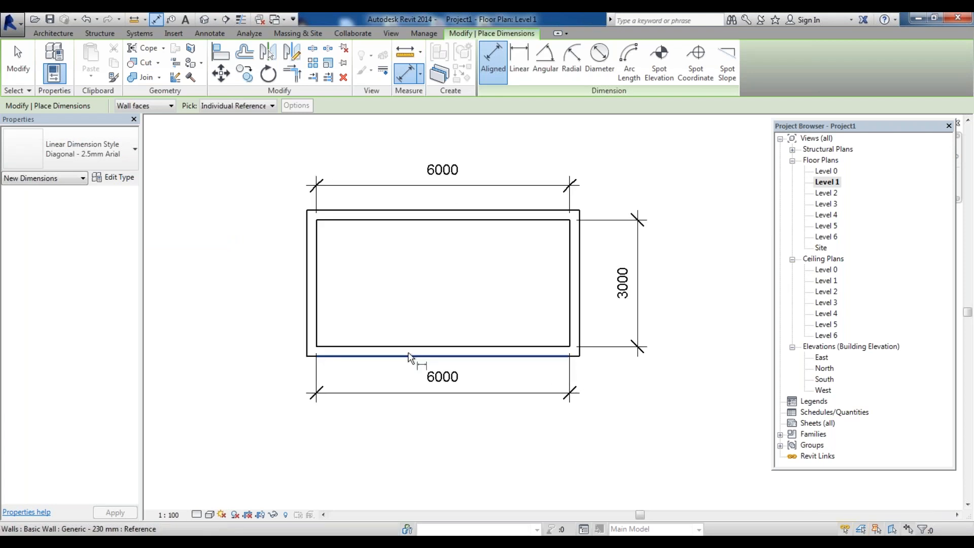
{"action": "key", "text": "Escape"}
{"action": "key", "text": "Escape"}
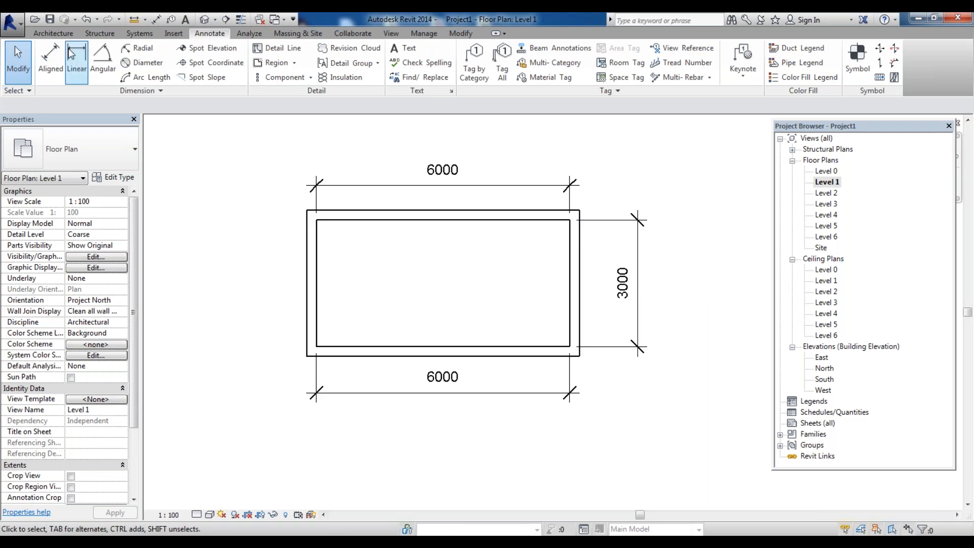
Open the default 3D view and zoom to inspect the building and its base walls
{"action": "left_click", "coordinate": [53, 33]}
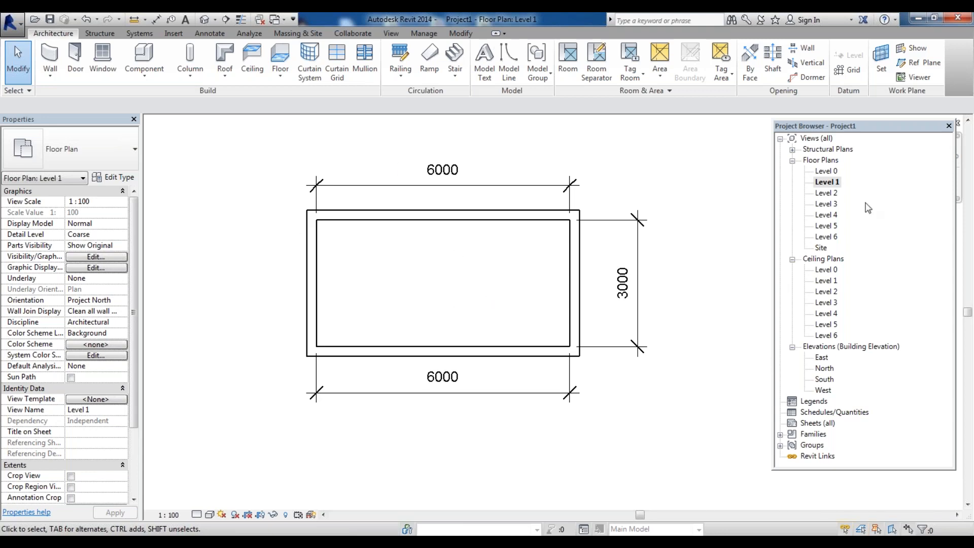
{"action": "left_click_drag", "start_coordinate": [867, 130], "coordinate": [872, 184]}
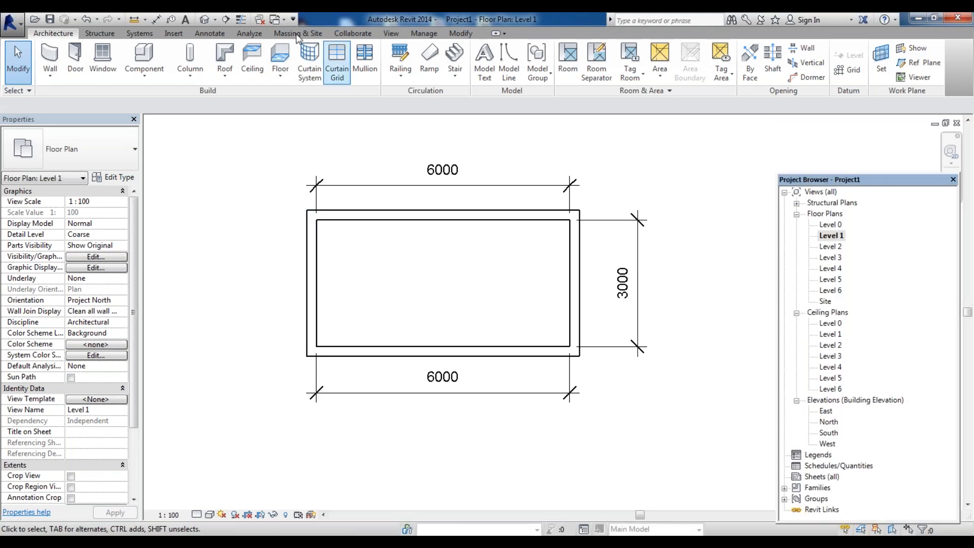
{"action": "left_click", "coordinate": [223, 35]}
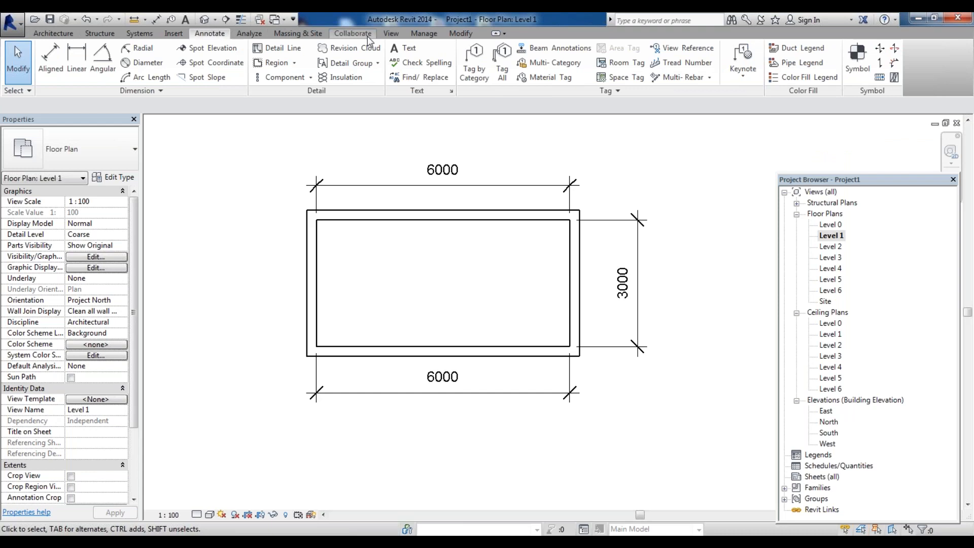
{"action": "left_click", "coordinate": [390, 34]}
{"action": "left_click", "coordinate": [361, 70]}
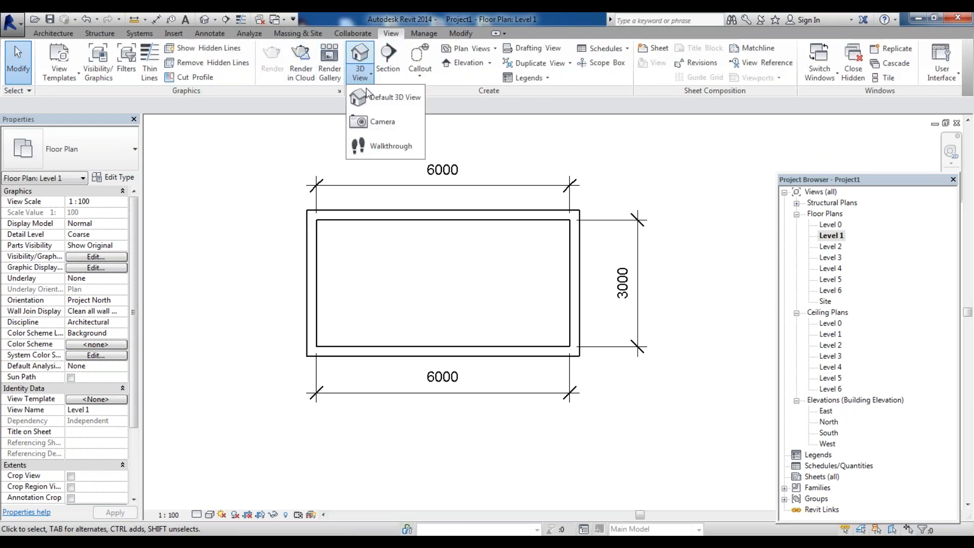
{"action": "left_click", "coordinate": [375, 100]}
{"action": "scroll", "coordinate": [446, 338], "scroll_direction": "up", "scroll_amount": 8}
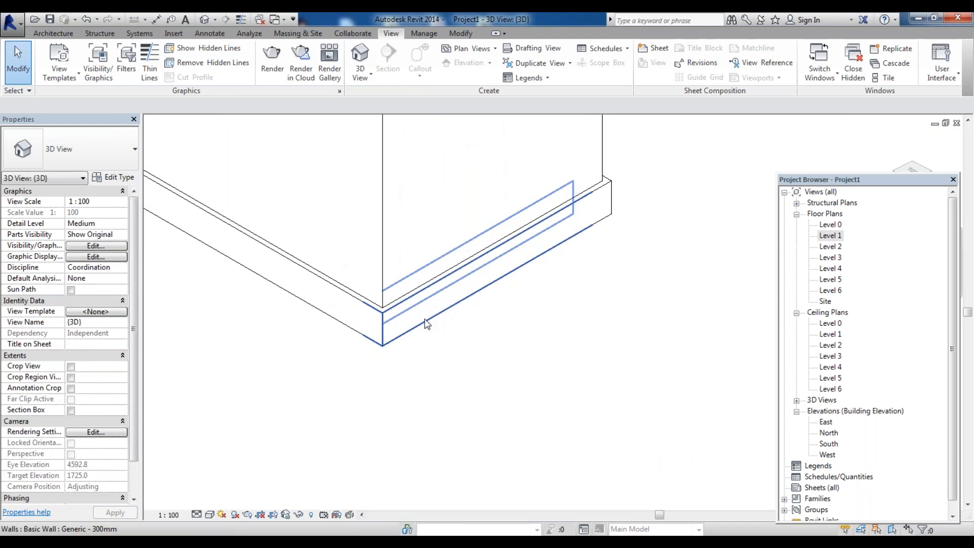
{"action": "scroll", "coordinate": [426, 320], "scroll_direction": "down", "scroll_amount": 6}
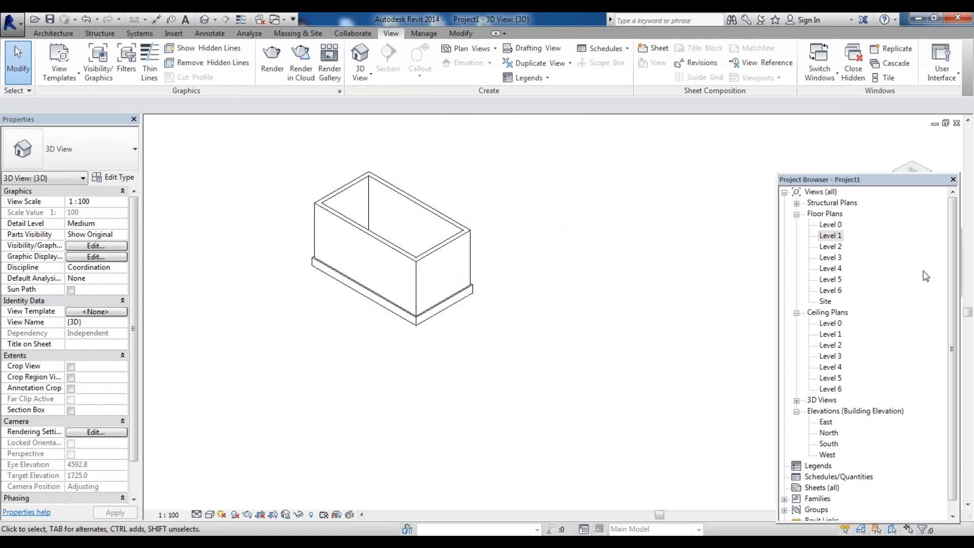
Return to the Level 1 plan and start an architectural floor boundary using the pick-walls option
{"action": "double_click", "coordinate": [831, 237]}
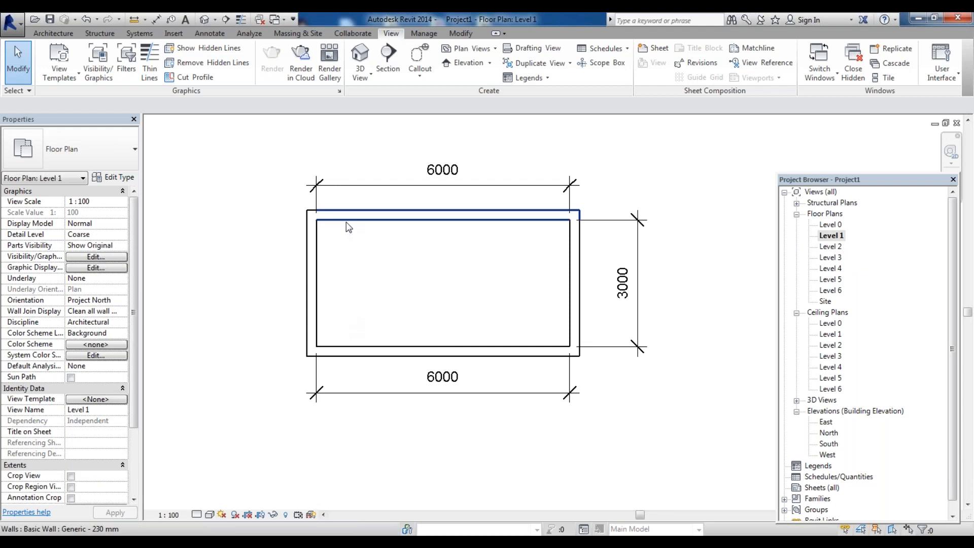
{"action": "left_click", "coordinate": [71, 33]}
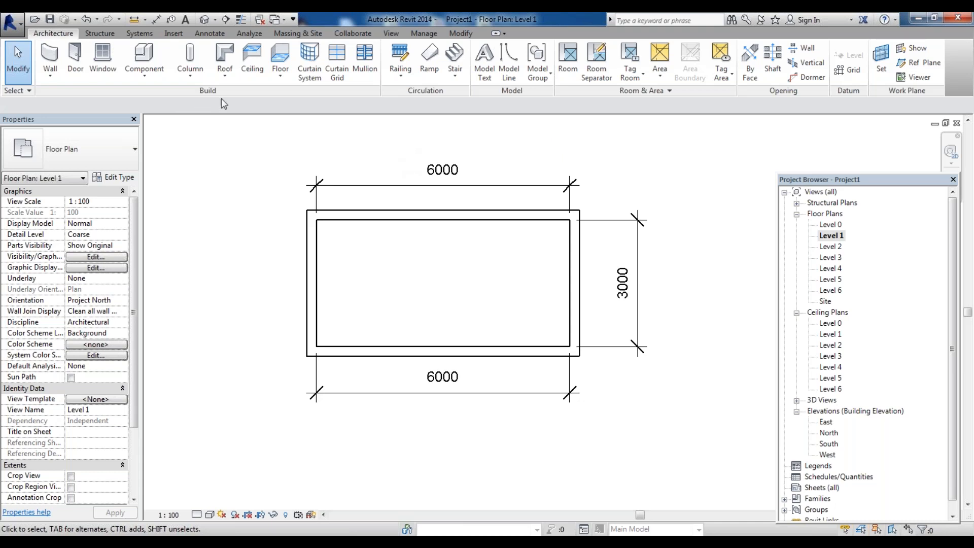
{"action": "left_click", "coordinate": [282, 78]}
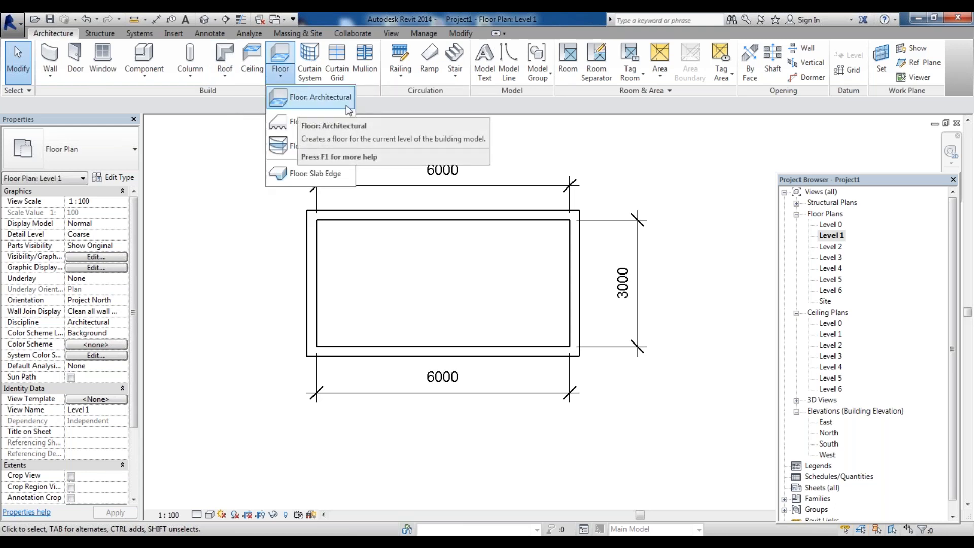
{"action": "left_click", "coordinate": [305, 99]}
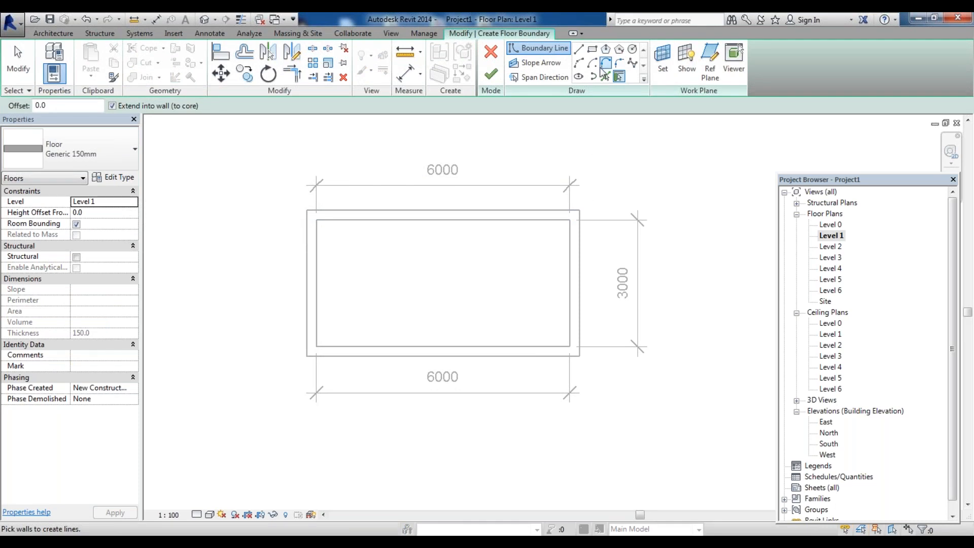
{"action": "left_click", "coordinate": [578, 50]}
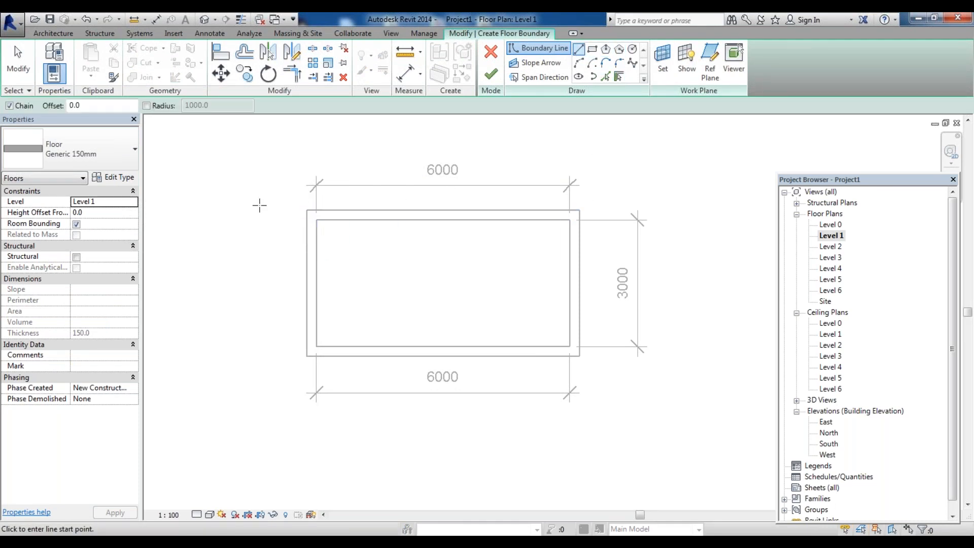
{"action": "left_click", "coordinate": [619, 76]}
Pick the four Level 1 walls as the floor boundary, finish the floor and attach the walls to its bottom
{"action": "left_click", "coordinate": [506, 220]}
{"action": "left_click", "coordinate": [572, 258]}
{"action": "left_click", "coordinate": [544, 347]}
{"action": "left_click", "coordinate": [319, 320]}
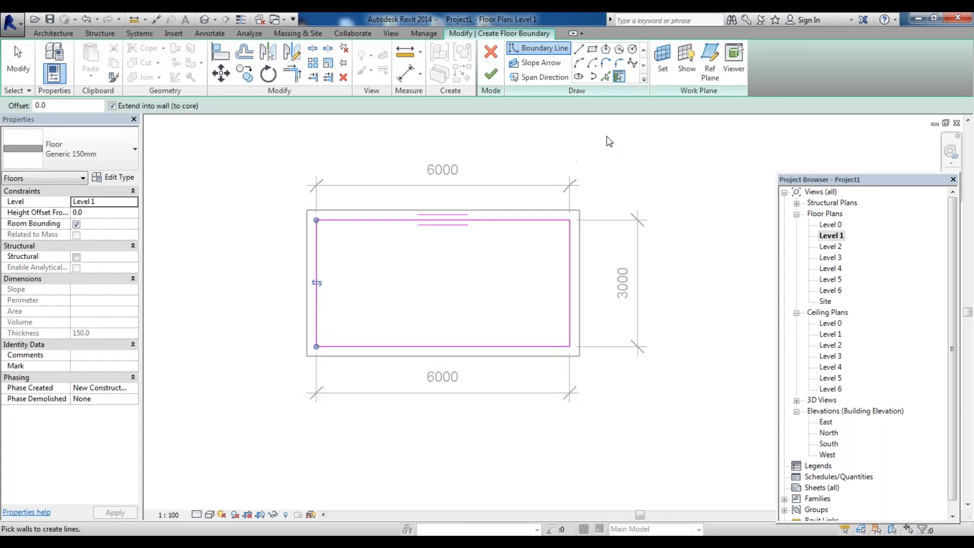
{"action": "left_click", "coordinate": [491, 75]}
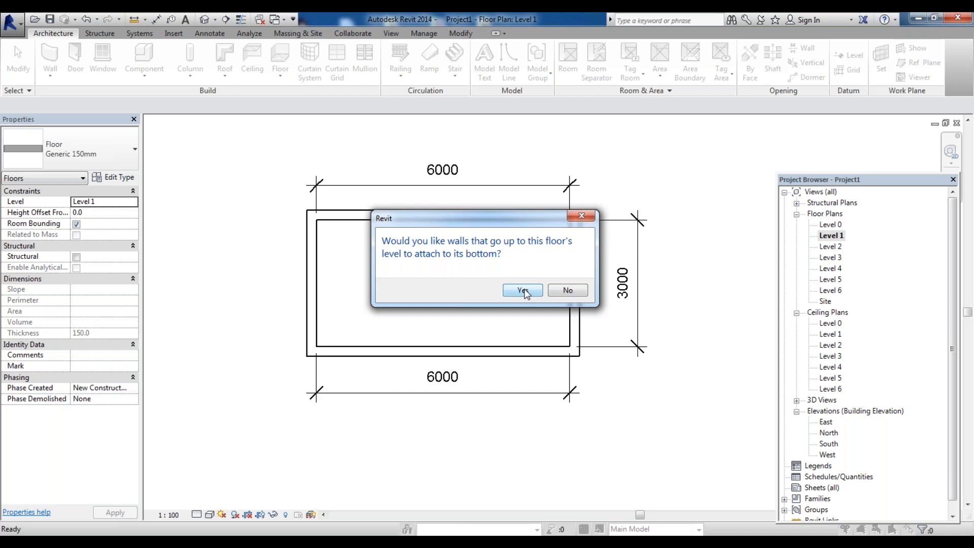
{"action": "left_click", "coordinate": [524, 291]}
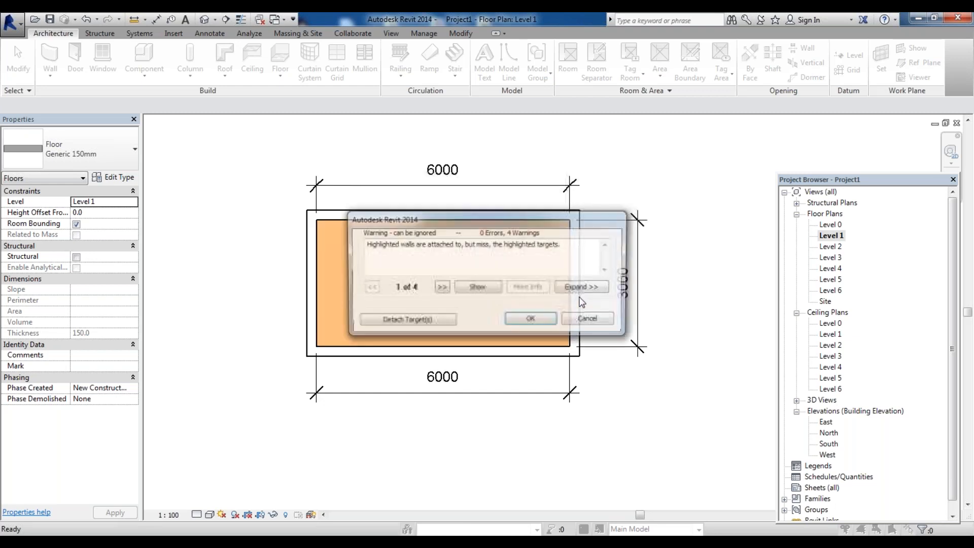
Accept the wall-attachment warning and open the South elevation view
{"action": "left_click", "coordinate": [531, 320]}
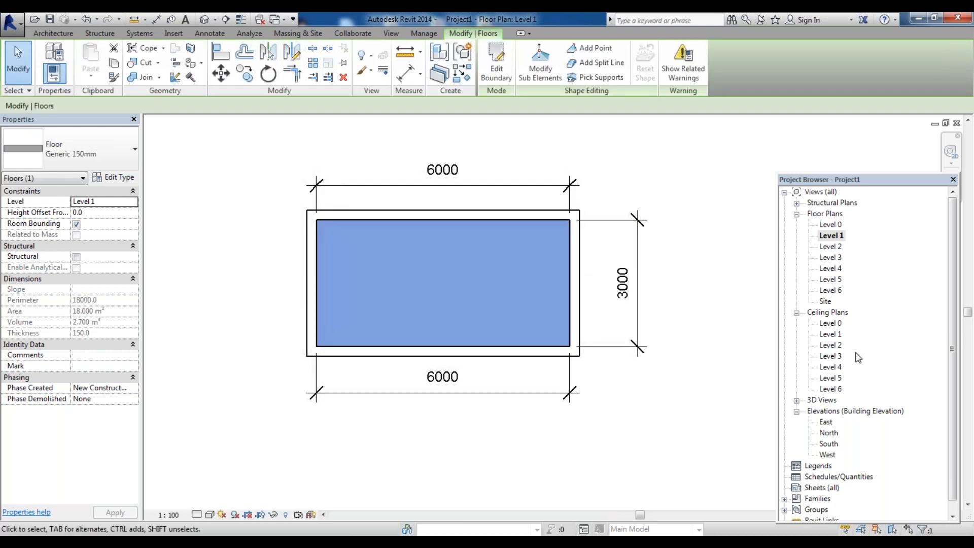
{"action": "left_click_drag", "start_coordinate": [955, 333], "coordinate": [950, 376]}
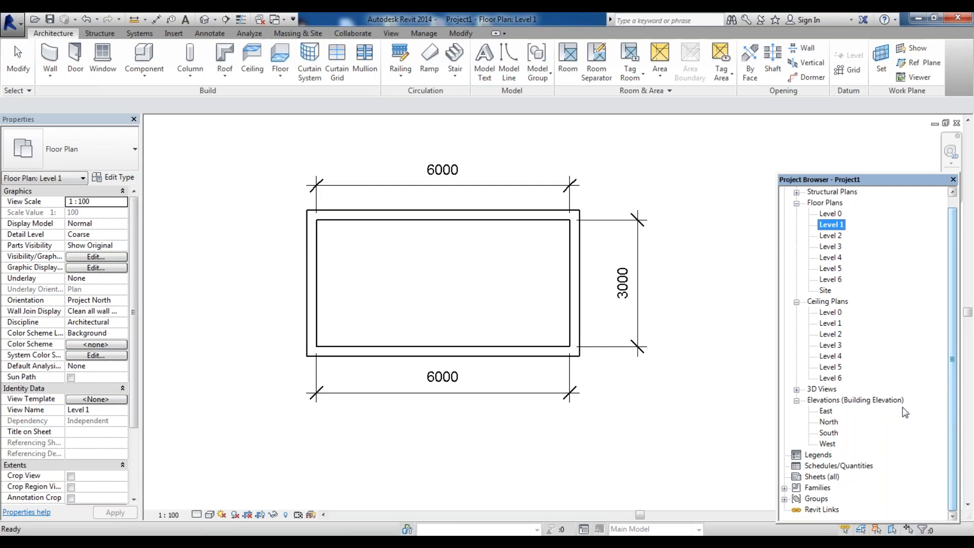
{"action": "left_click", "coordinate": [829, 433]}
{"action": "double_click", "coordinate": [829, 434]}
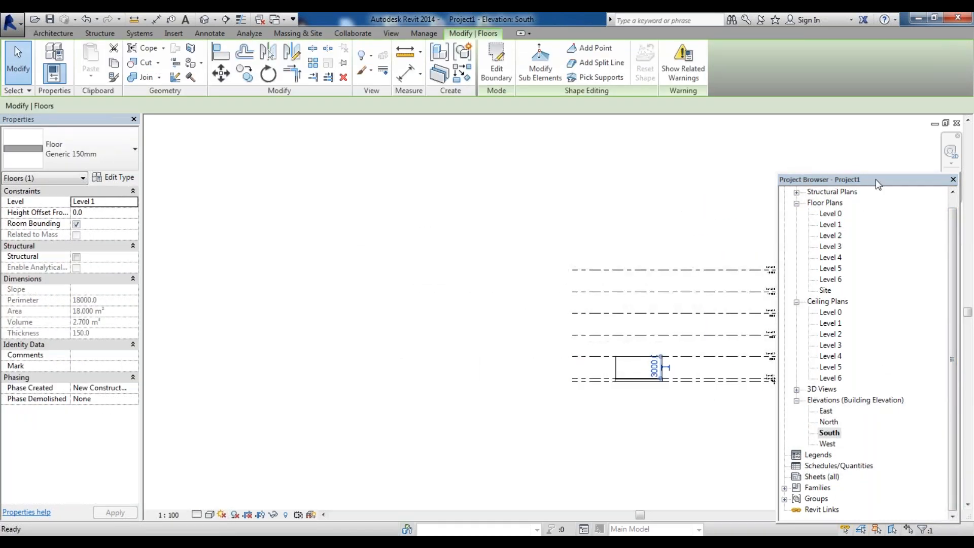
{"action": "left_click_drag", "start_coordinate": [871, 161], "coordinate": [867, 131]}
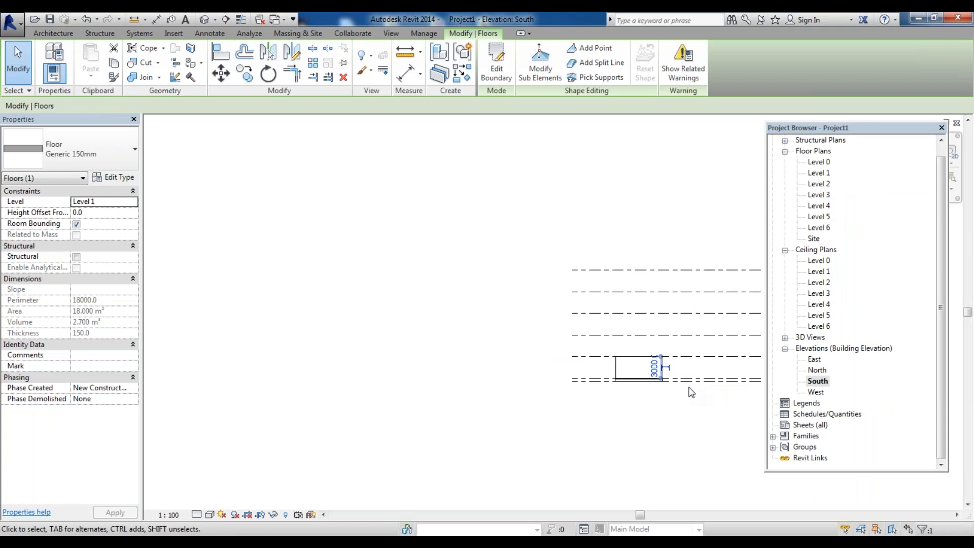
Zoom in on the South elevation to examine the Level 1 floor where it meets the walls
{"action": "scroll", "coordinate": [690, 390], "scroll_direction": "up", "scroll_amount": 5}
{"action": "left_click", "coordinate": [460, 391]}
{"action": "scroll", "coordinate": [511, 374], "scroll_direction": "up", "scroll_amount": 4}
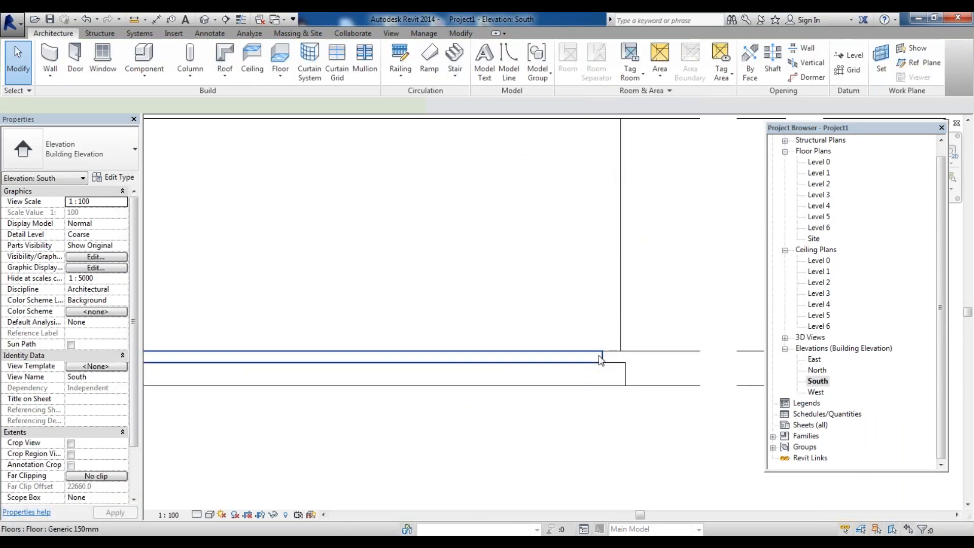
{"action": "left_click", "coordinate": [602, 356]}
{"action": "scroll", "coordinate": [641, 354], "scroll_direction": "down", "scroll_amount": 3}
{"action": "scroll", "coordinate": [361, 369], "scroll_direction": "up", "scroll_amount": 4}
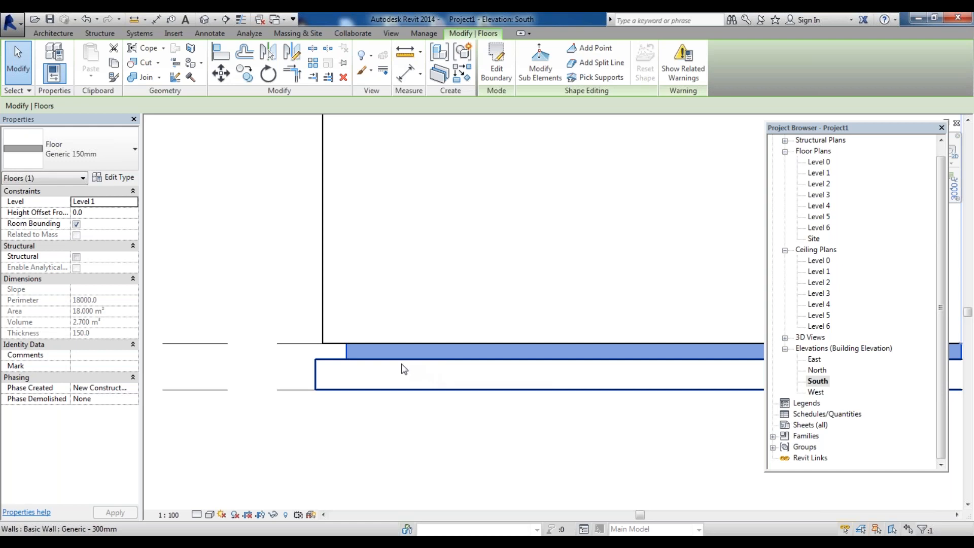
{"action": "scroll", "coordinate": [330, 352], "scroll_direction": "down", "scroll_amount": 2}
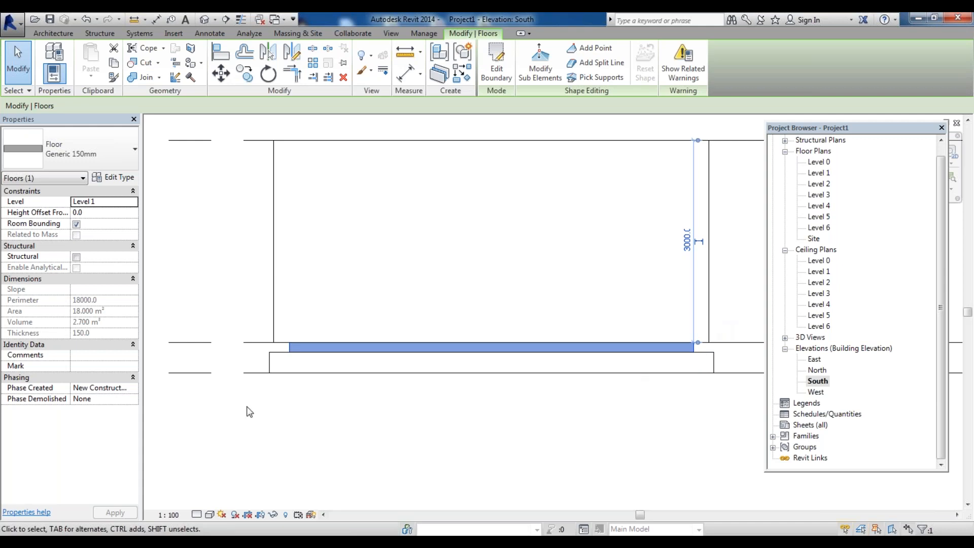
{"action": "scroll", "coordinate": [690, 360], "scroll_direction": "up", "scroll_amount": 2}
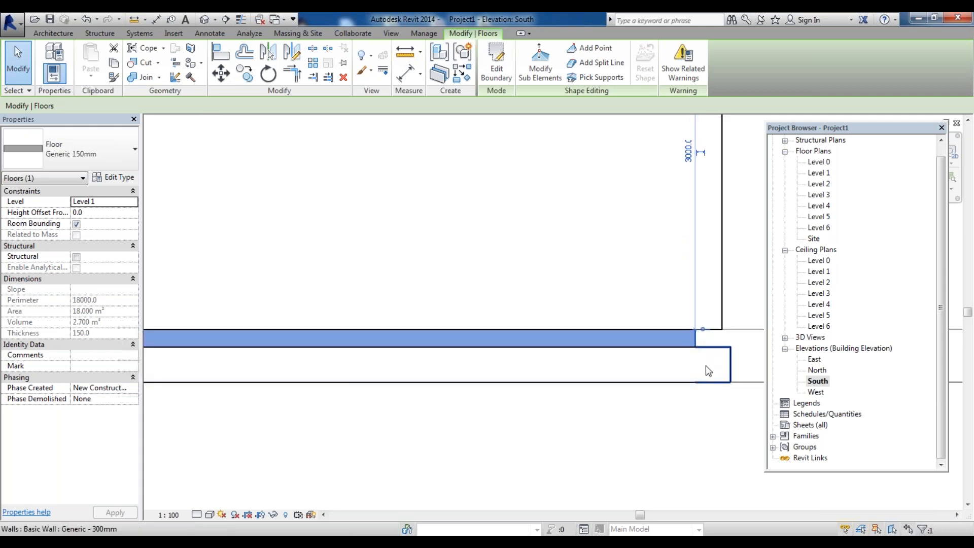
{"action": "scroll", "coordinate": [704, 359], "scroll_direction": "down", "scroll_amount": 2}
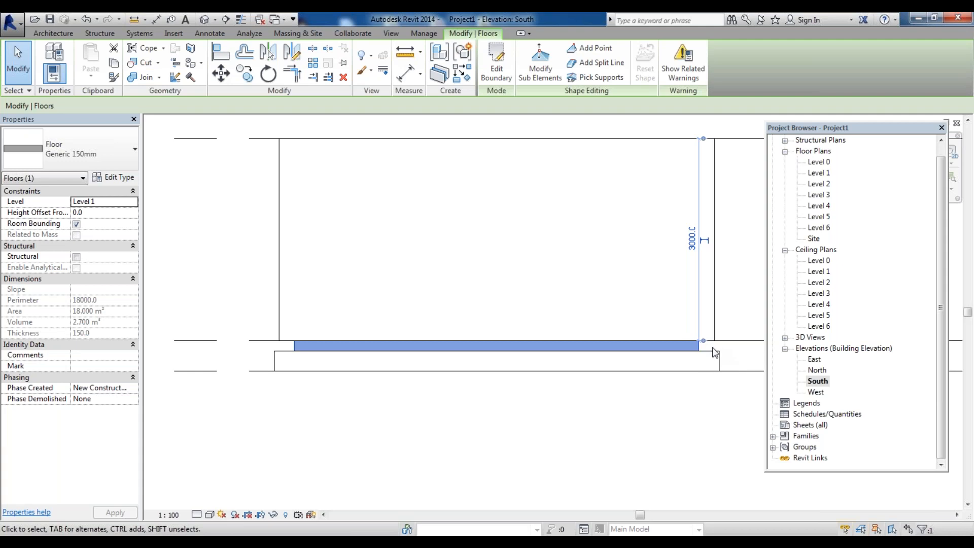
{"action": "key", "text": "Escape"}
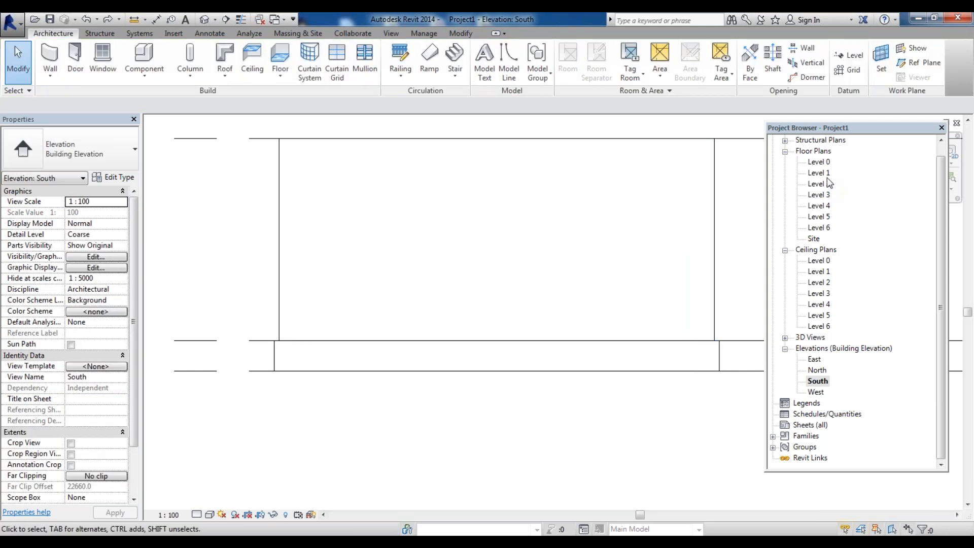
In the Level 1 plan, create an architectural floor by picking the four walls, declining to attach walls to its bottom
{"action": "double_click", "coordinate": [822, 173]}
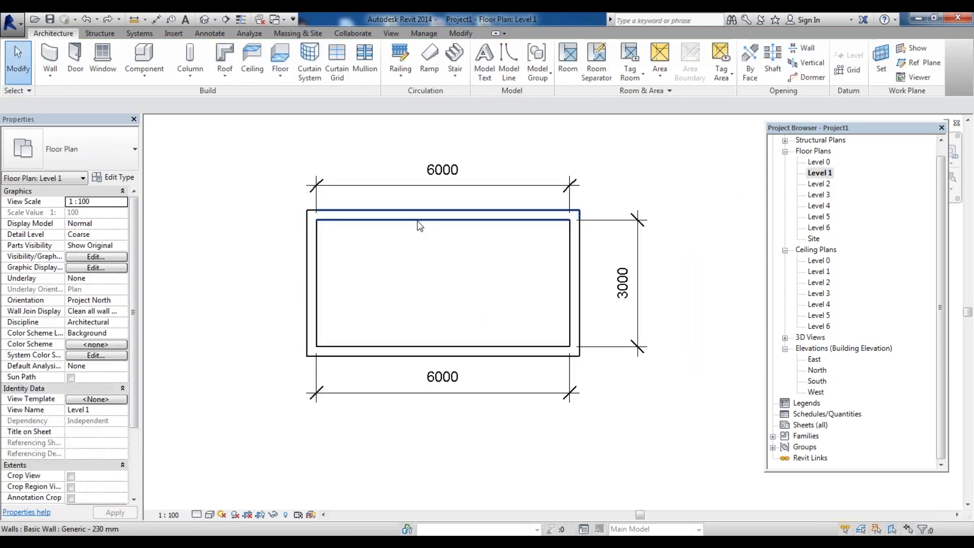
{"action": "left_click", "coordinate": [443, 223]}
{"action": "key", "text": "Escape"}
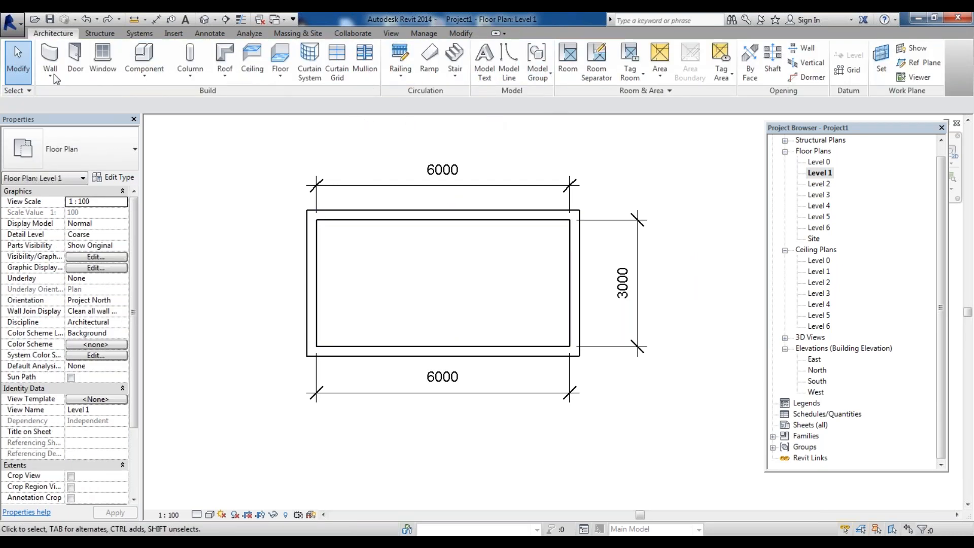
{"action": "left_click", "coordinate": [280, 74]}
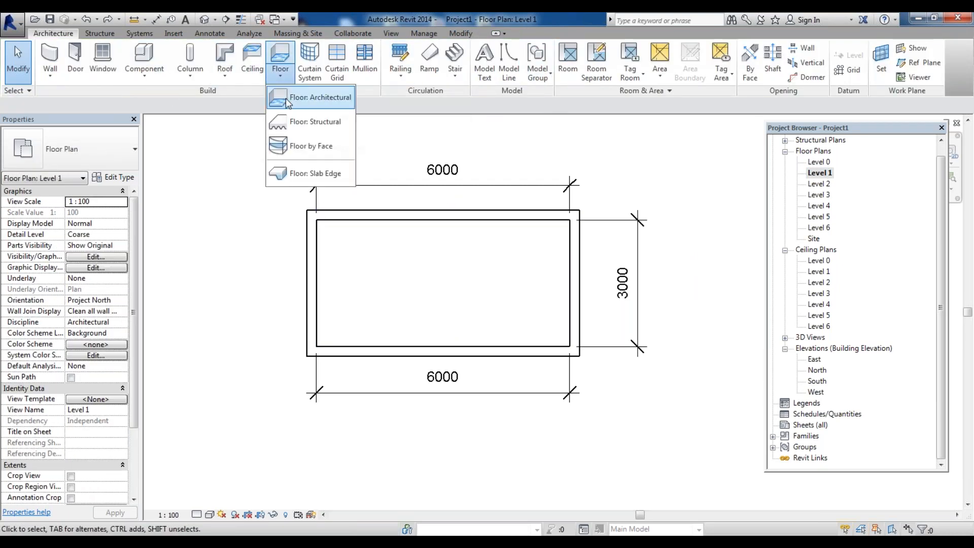
{"action": "left_click", "coordinate": [285, 98]}
{"action": "left_click", "coordinate": [621, 78]}
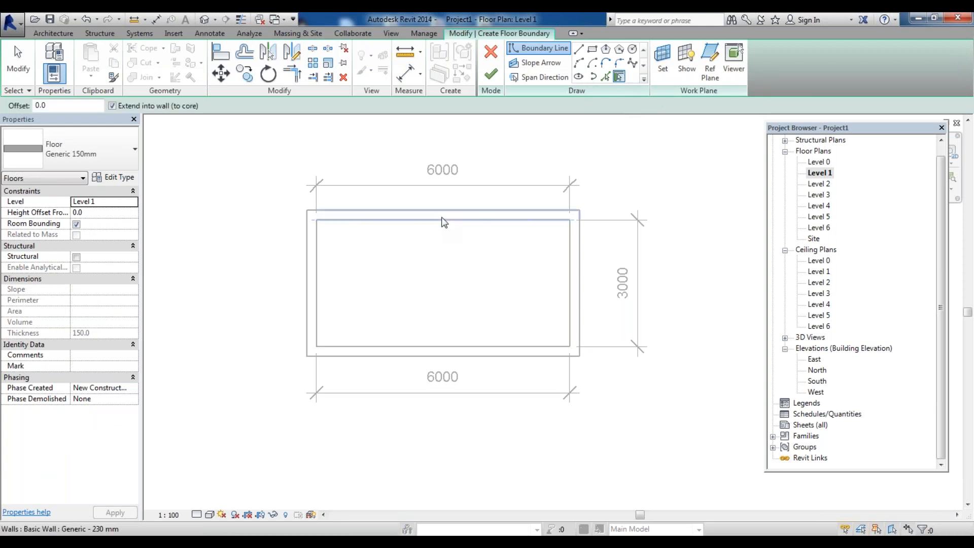
{"action": "left_click", "coordinate": [444, 222]}
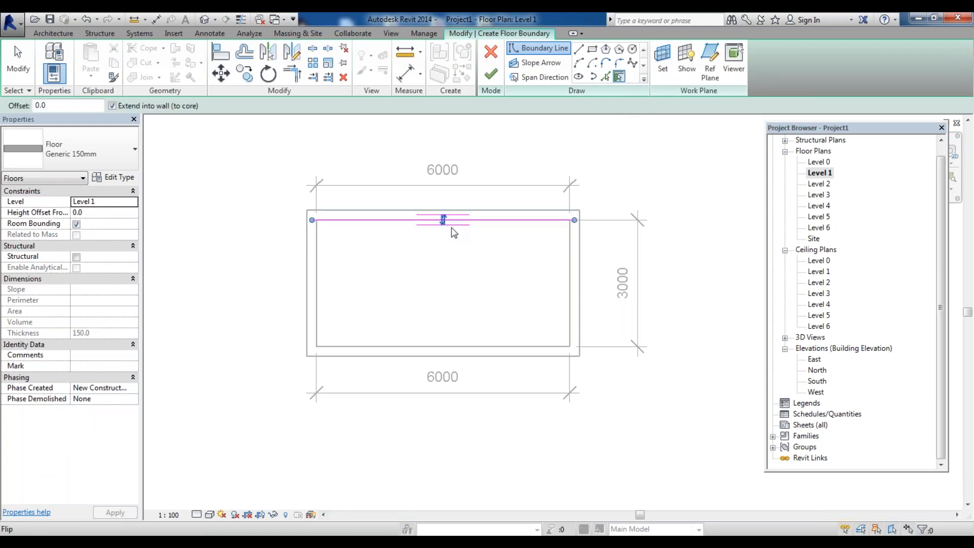
{"action": "left_click", "coordinate": [568, 250]}
{"action": "left_click", "coordinate": [500, 353]}
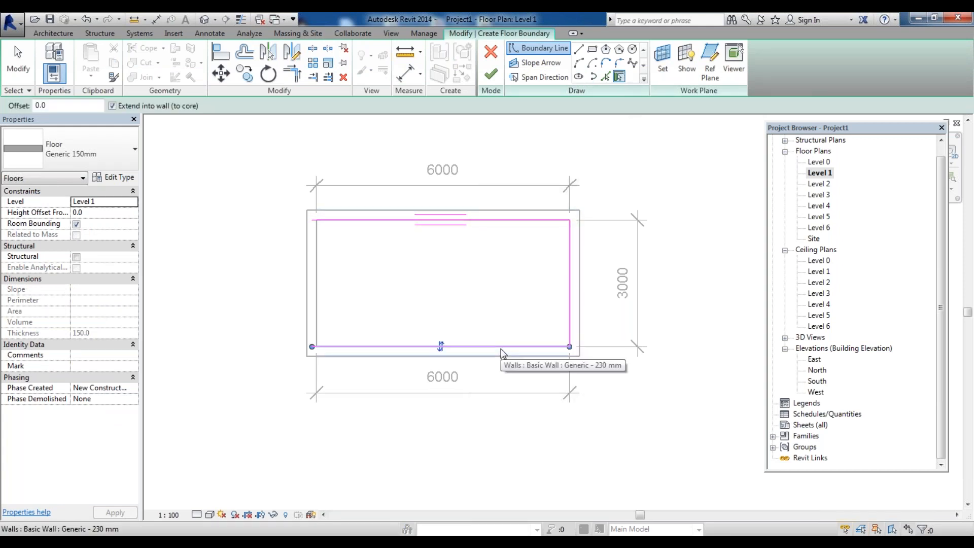
{"action": "left_click", "coordinate": [316, 303]}
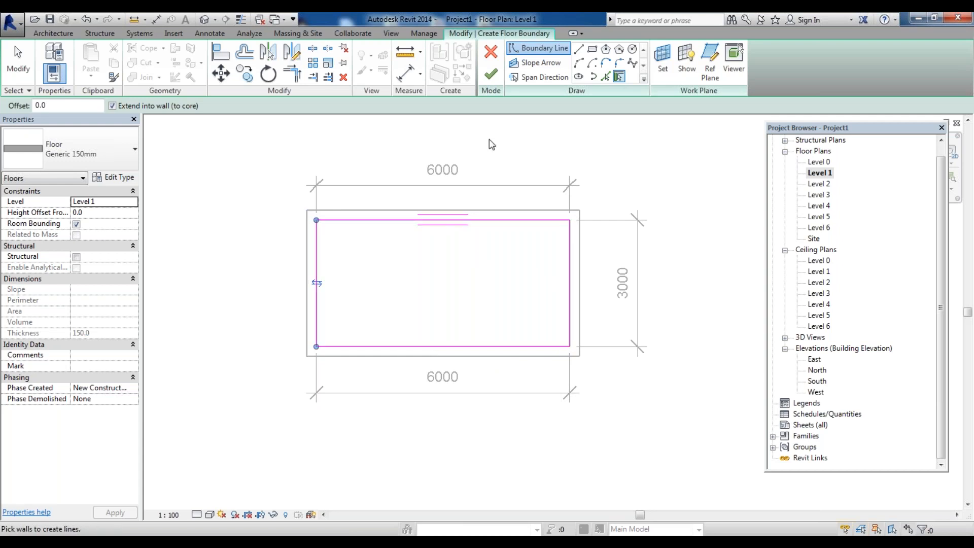
{"action": "left_click", "coordinate": [496, 76]}
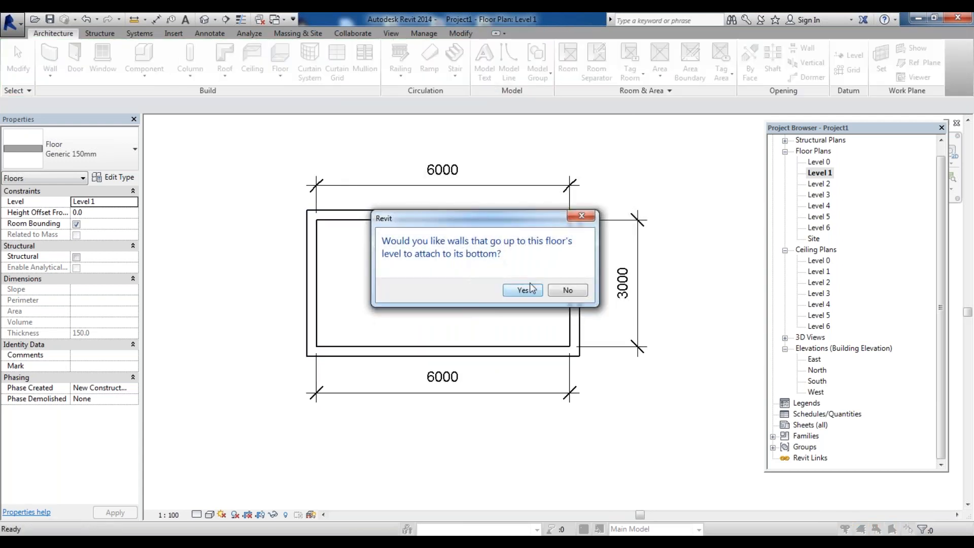
{"action": "left_click", "coordinate": [566, 290]}
Open the South elevation and zoom around the Level 1 floor to examine its position against the walls
{"action": "double_click", "coordinate": [815, 380]}
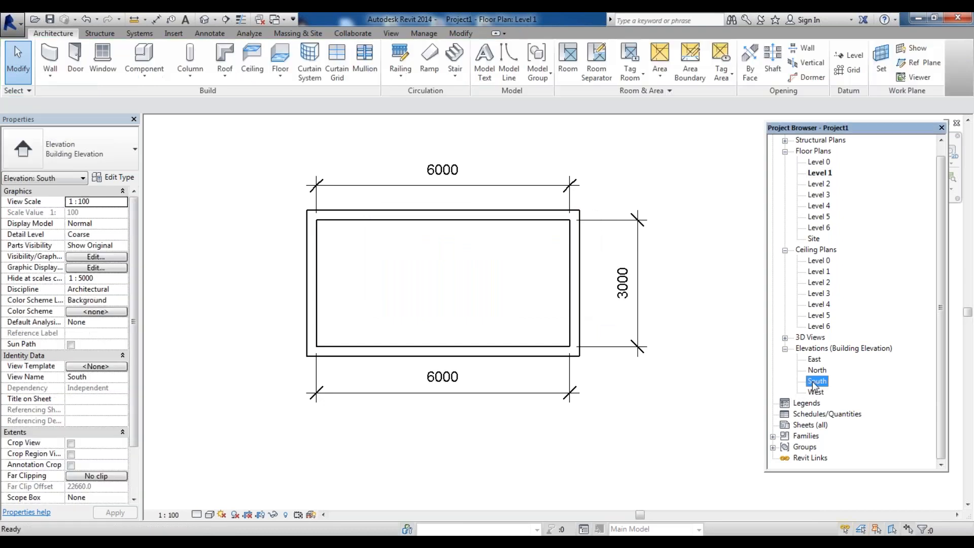
{"action": "scroll", "coordinate": [357, 410], "scroll_direction": "down", "scroll_amount": 3}
{"action": "key", "text": "w"}
{"action": "key", "text": "f"}
{"action": "scroll", "coordinate": [346, 363], "scroll_direction": "up", "scroll_amount": 2}
{"action": "scroll", "coordinate": [341, 373], "scroll_direction": "up", "scroll_amount": 2}
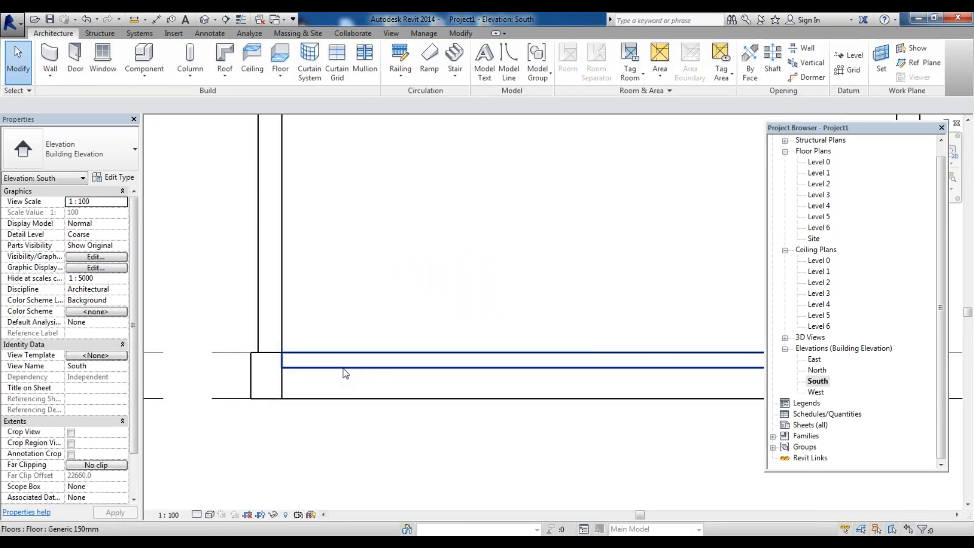
{"action": "left_click", "coordinate": [342, 370]}
{"action": "scroll", "coordinate": [343, 367], "scroll_direction": "up", "scroll_amount": 3}
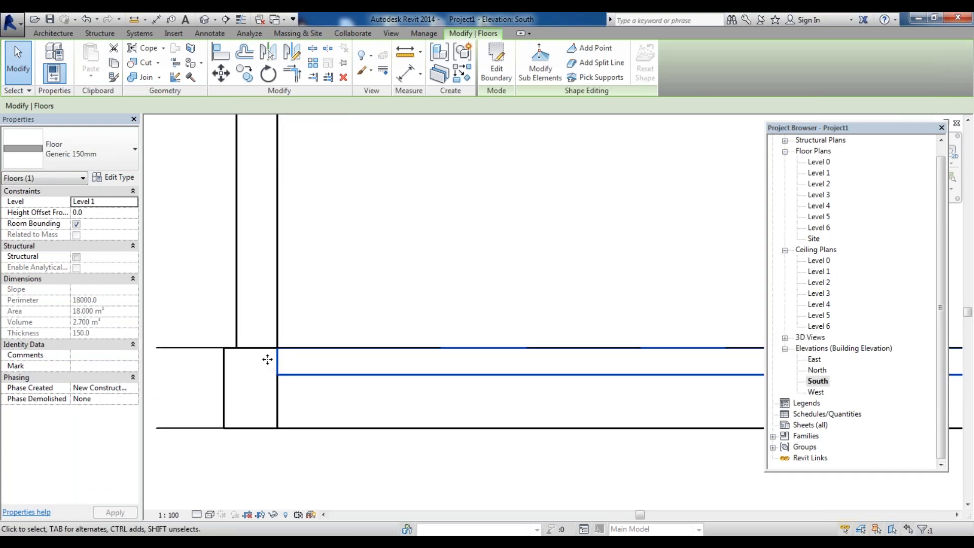
{"action": "scroll", "coordinate": [261, 359], "scroll_direction": "down", "scroll_amount": 3}
{"action": "scroll", "coordinate": [305, 364], "scroll_direction": "up", "scroll_amount": 2}
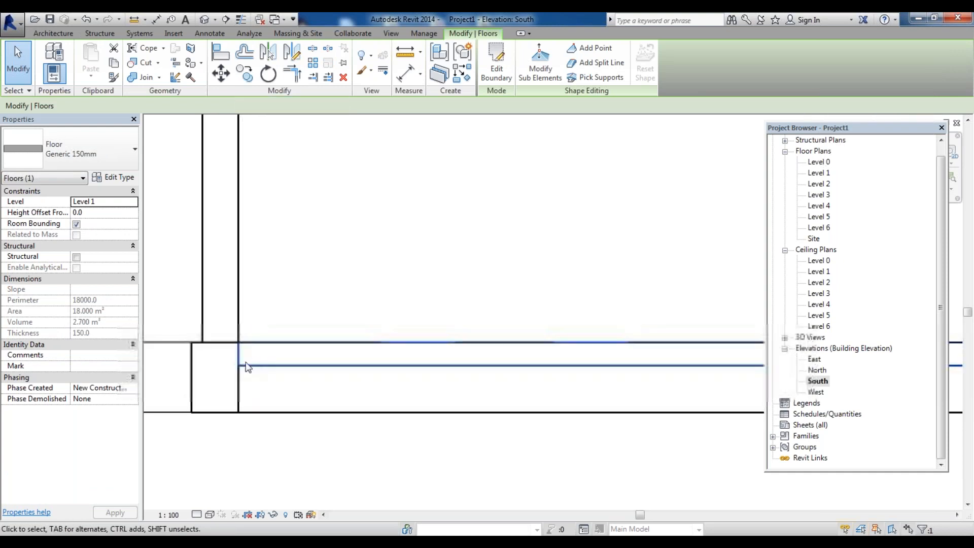
{"action": "scroll", "coordinate": [258, 365], "scroll_direction": "down", "scroll_amount": 3}
{"action": "scroll", "coordinate": [248, 358], "scroll_direction": "down", "scroll_amount": 2}
{"action": "scroll", "coordinate": [496, 365], "scroll_direction": "up", "scroll_amount": 5}
{"action": "scroll", "coordinate": [506, 374], "scroll_direction": "down", "scroll_amount": 4}
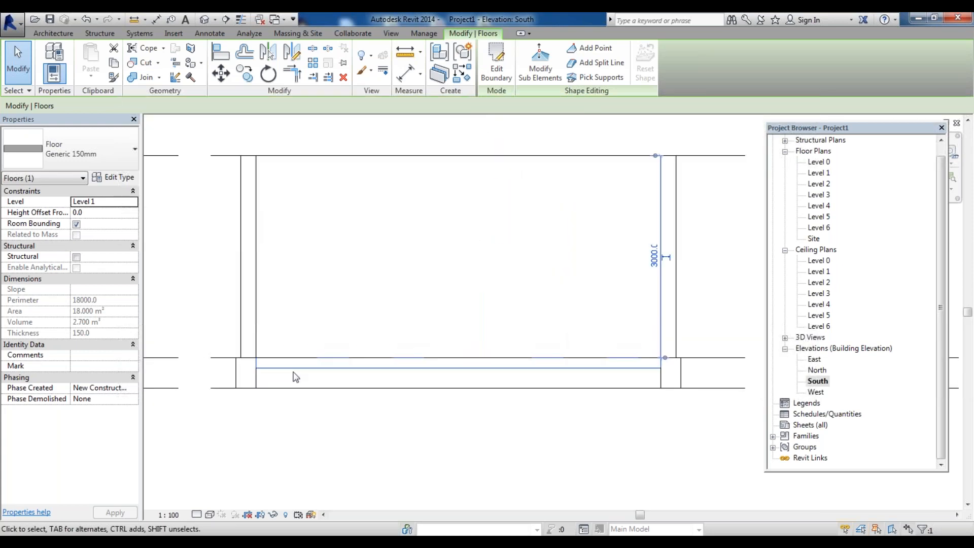
{"action": "scroll", "coordinate": [314, 383], "scroll_direction": "up", "scroll_amount": 2}
{"action": "scroll", "coordinate": [330, 365], "scroll_direction": "down", "scroll_amount": 2}
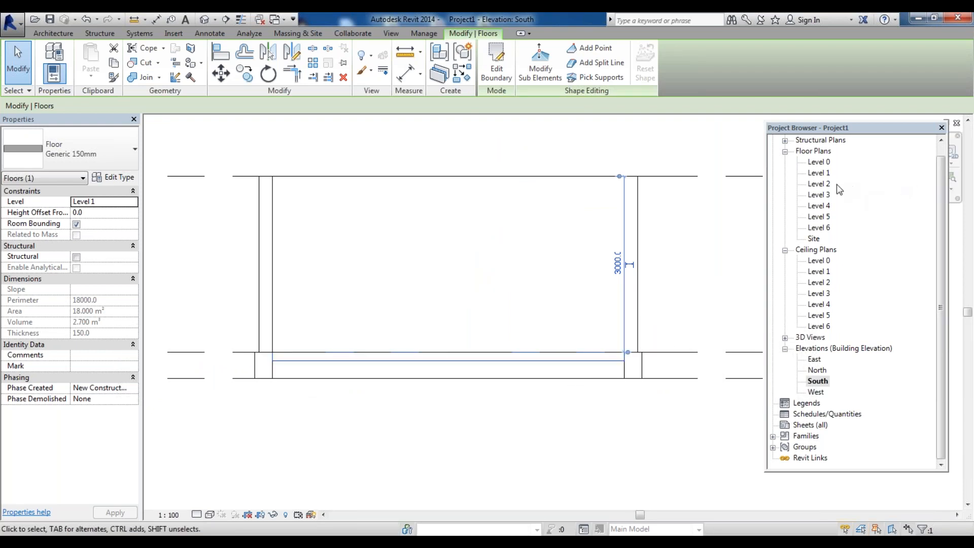
In the Level 2 plan, create an architectural floor by picking the four walls, attaching walls and joining geometry
{"action": "double_click", "coordinate": [819, 184]}
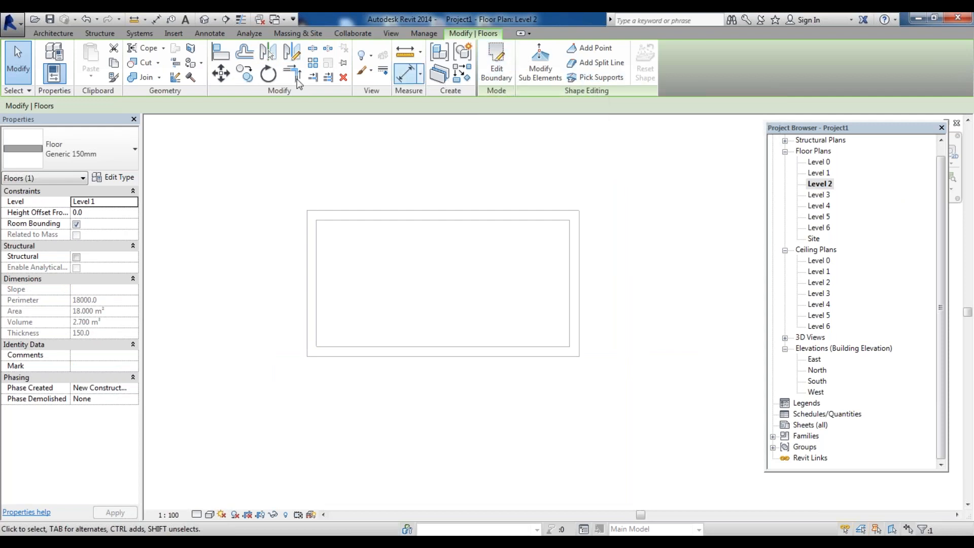
{"action": "left_click", "coordinate": [71, 36]}
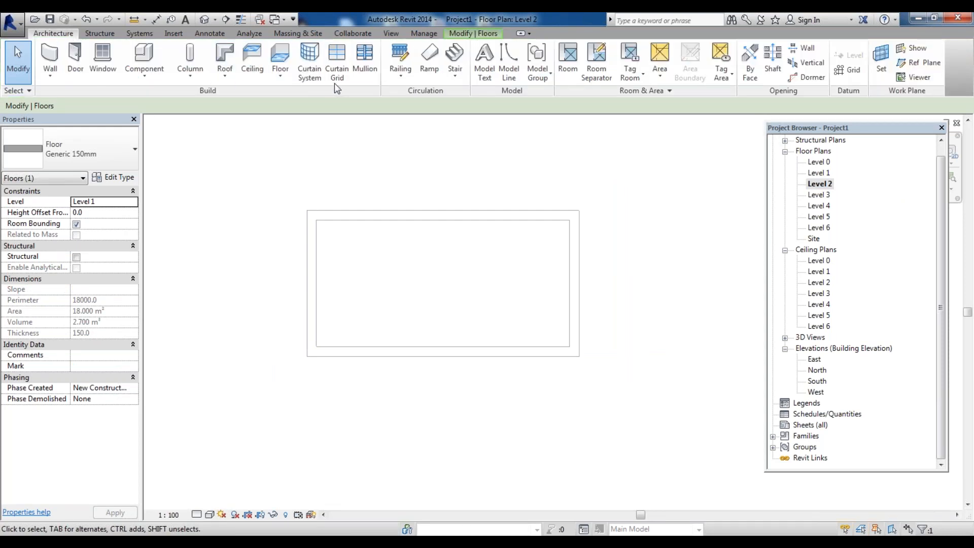
{"action": "left_click", "coordinate": [281, 72]}
{"action": "left_click", "coordinate": [287, 97]}
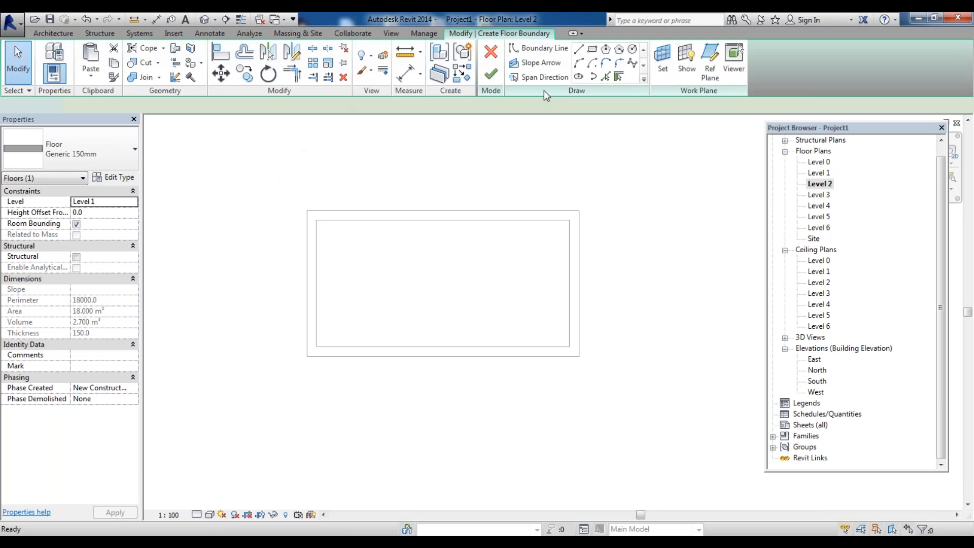
{"action": "left_click", "coordinate": [499, 222]}
{"action": "left_click", "coordinate": [568, 256]}
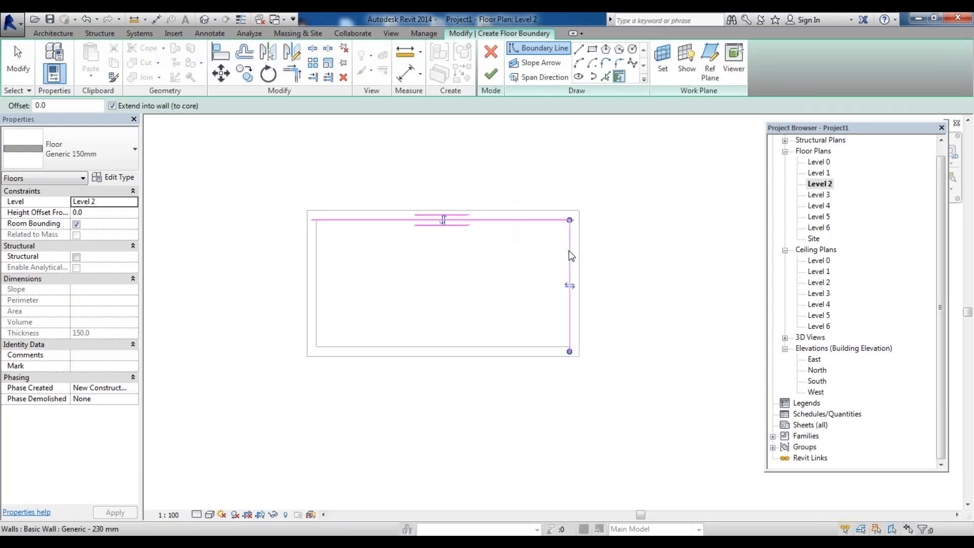
{"action": "left_click", "coordinate": [519, 348]}
{"action": "left_click", "coordinate": [315, 296]}
{"action": "left_click", "coordinate": [491, 74]}
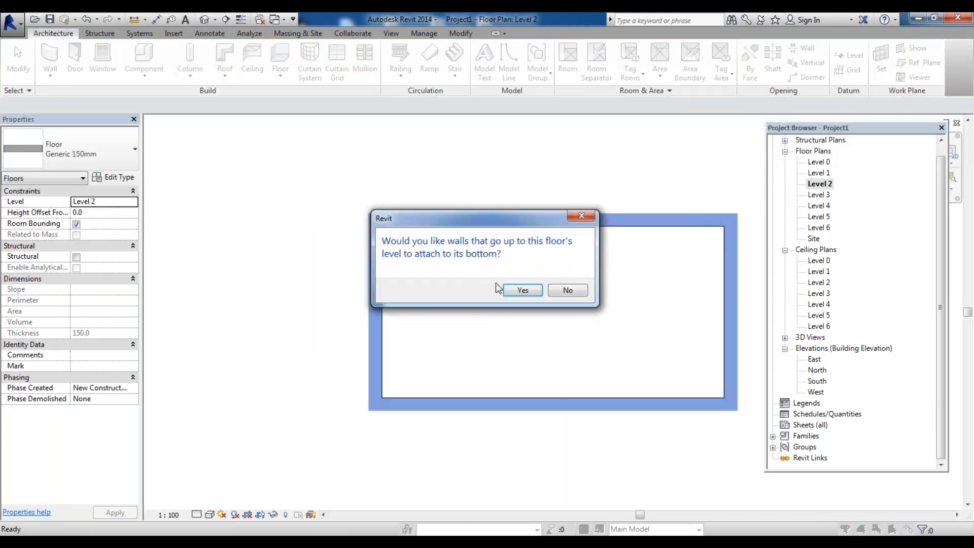
{"action": "left_click", "coordinate": [566, 292]}
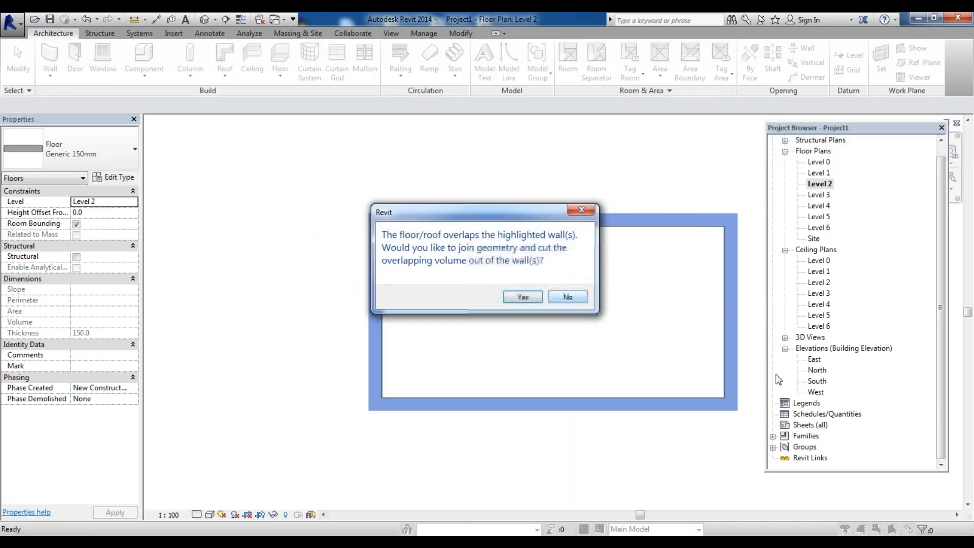
{"action": "left_click", "coordinate": [512, 294]}
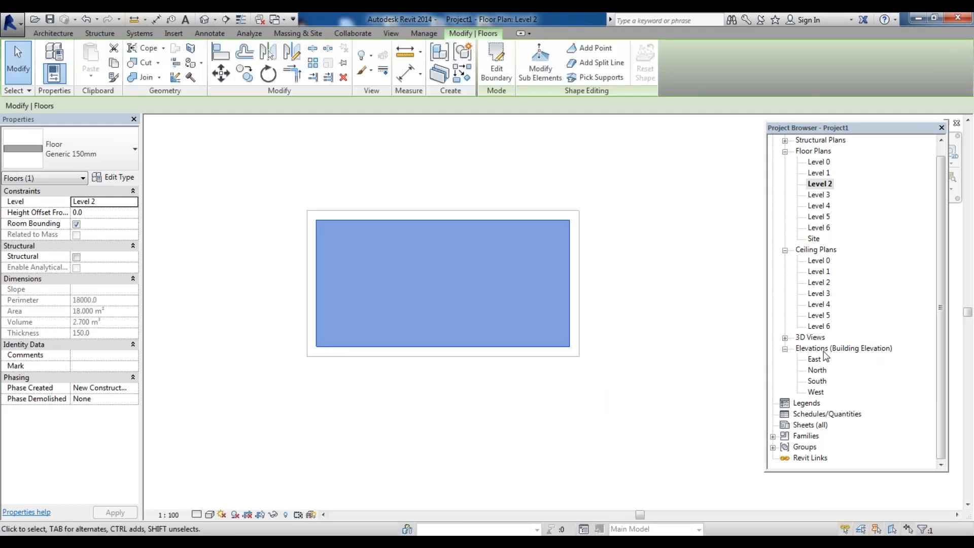
Open the South elevation and zoom to examine the new Level 2 floor
{"action": "double_click", "coordinate": [818, 381]}
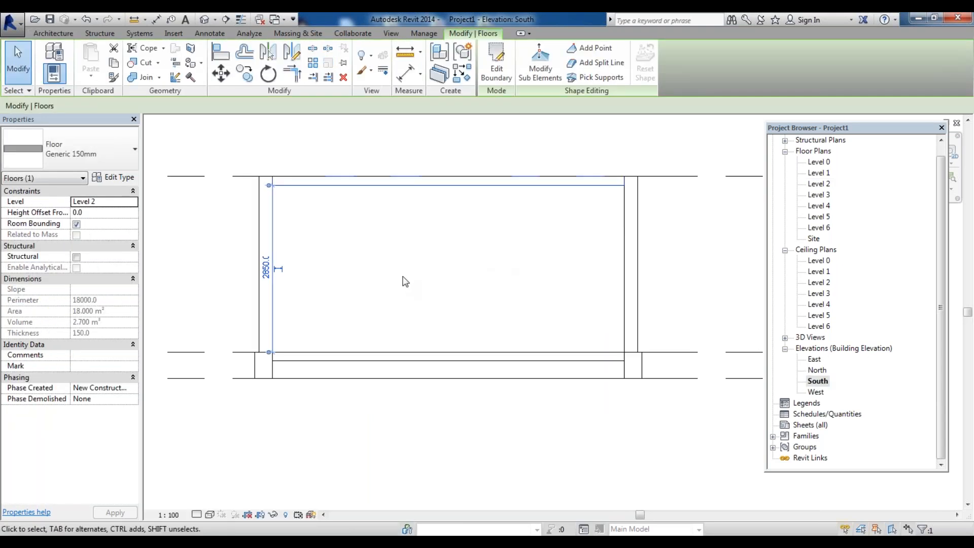
{"action": "left_click", "coordinate": [448, 215]}
{"action": "scroll", "coordinate": [347, 173], "scroll_direction": "up", "scroll_amount": 2}
{"action": "left_click", "coordinate": [344, 192]}
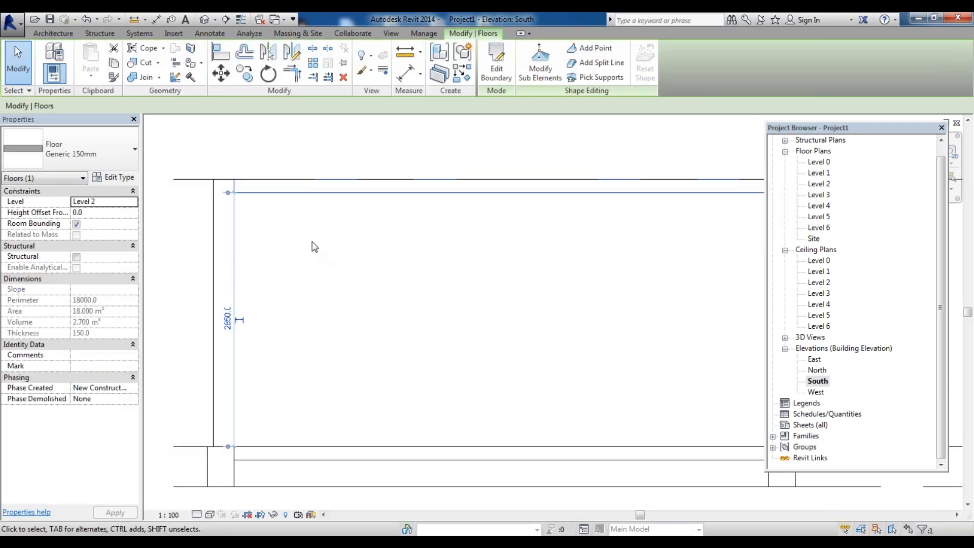
{"action": "scroll", "coordinate": [313, 249], "scroll_direction": "down", "scroll_amount": 3}
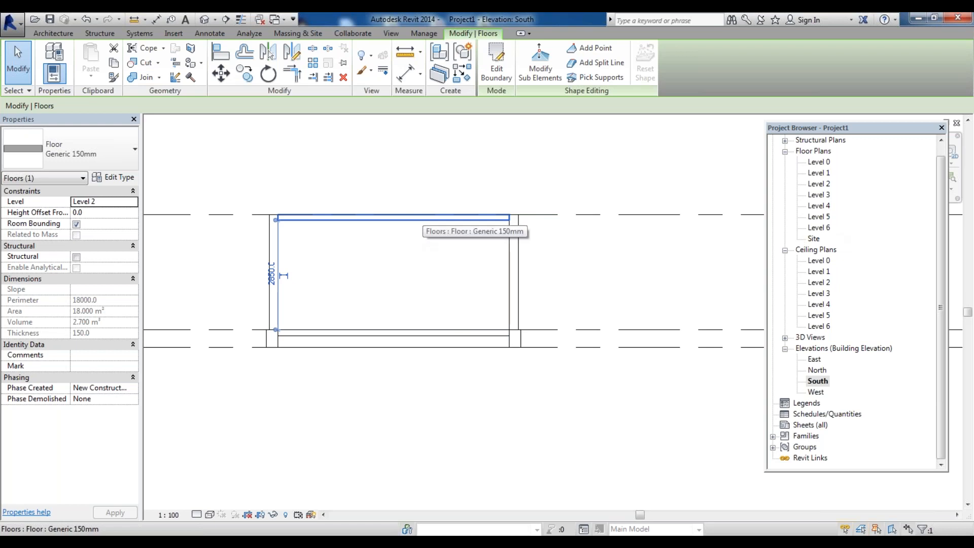
{"action": "key", "text": "Escape"}
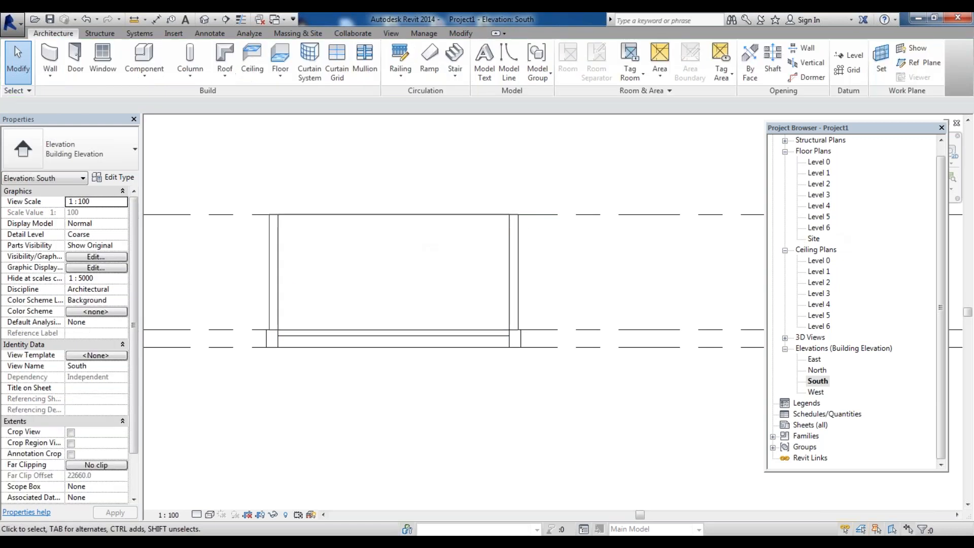
In the Level 2 plan, create a roof by footprint by picking the four outer walls, with 30° sloped edges
{"action": "double_click", "coordinate": [828, 185]}
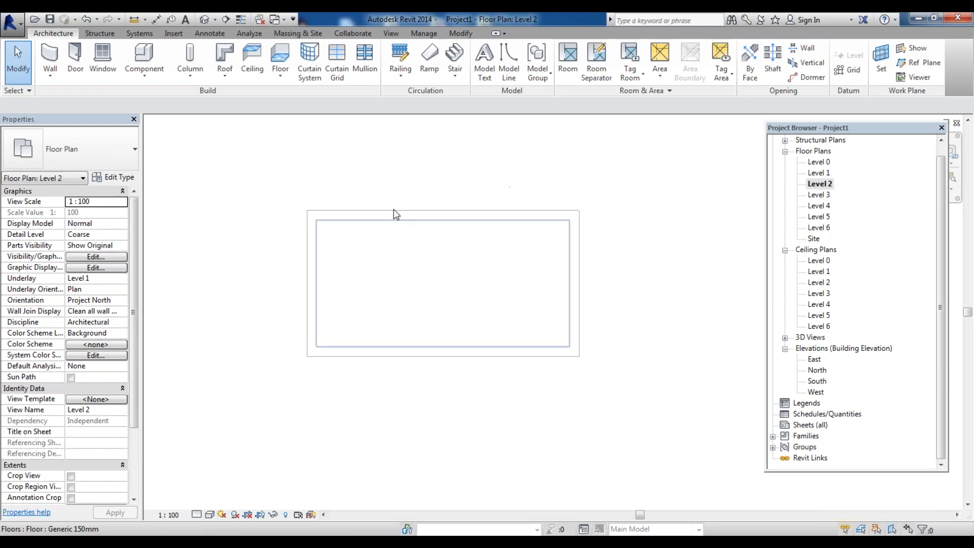
{"action": "left_click", "coordinate": [225, 74]}
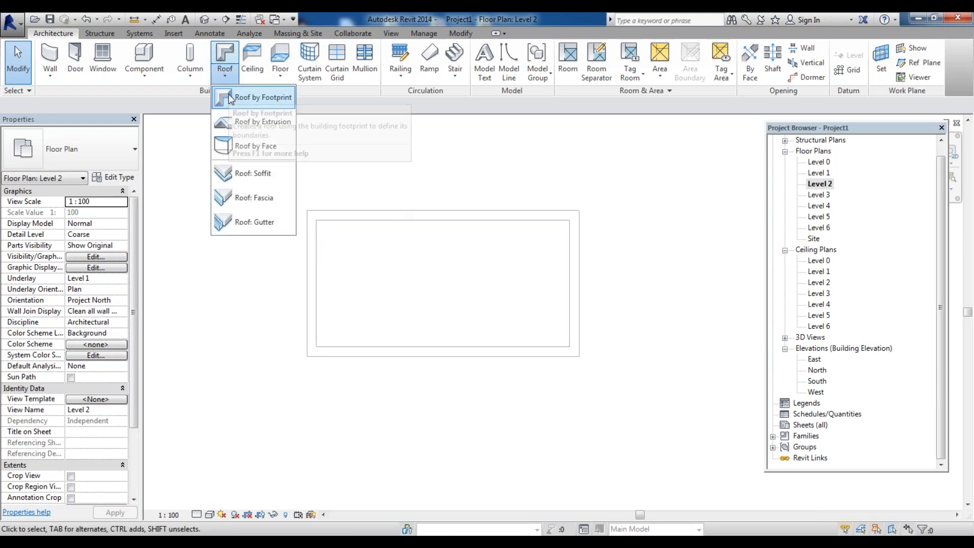
{"action": "left_click", "coordinate": [231, 97]}
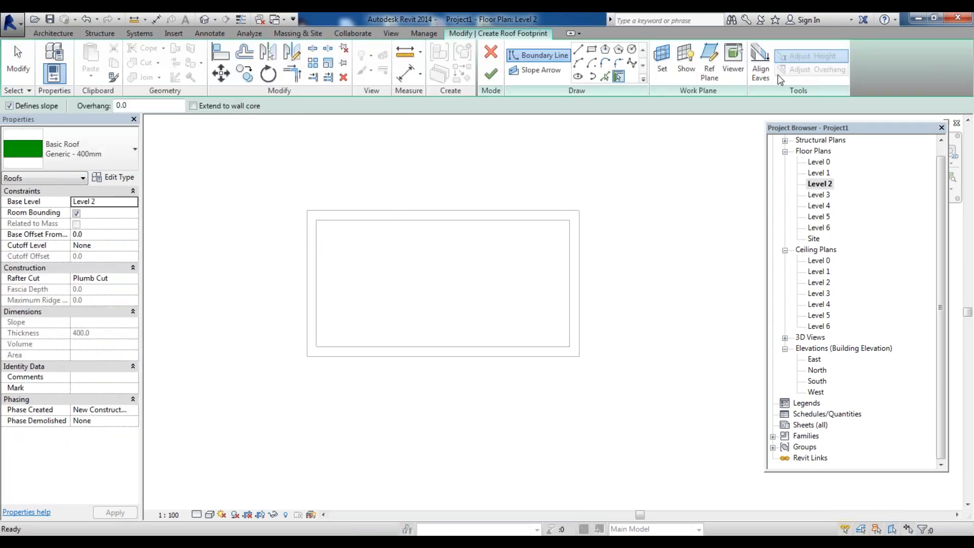
{"action": "left_click", "coordinate": [392, 213]}
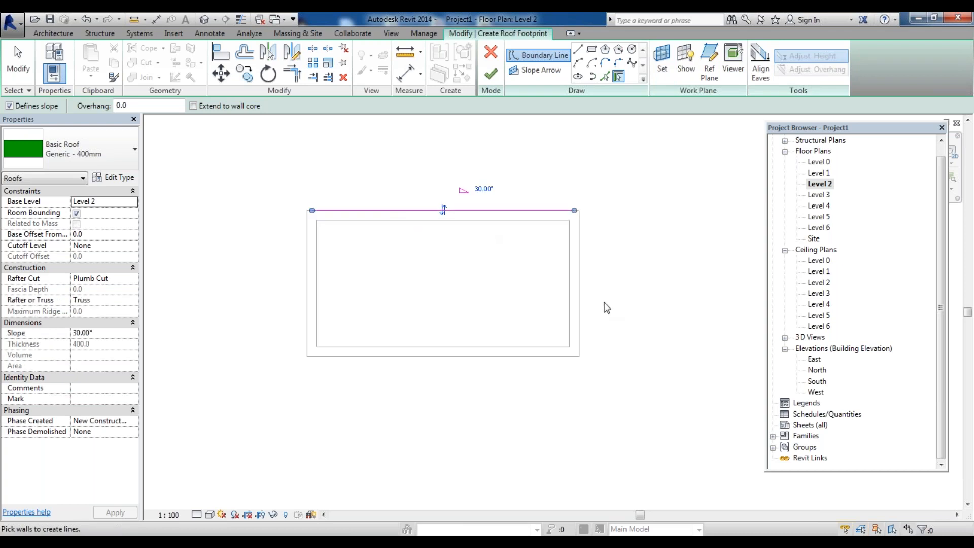
{"action": "left_click", "coordinate": [580, 303]}
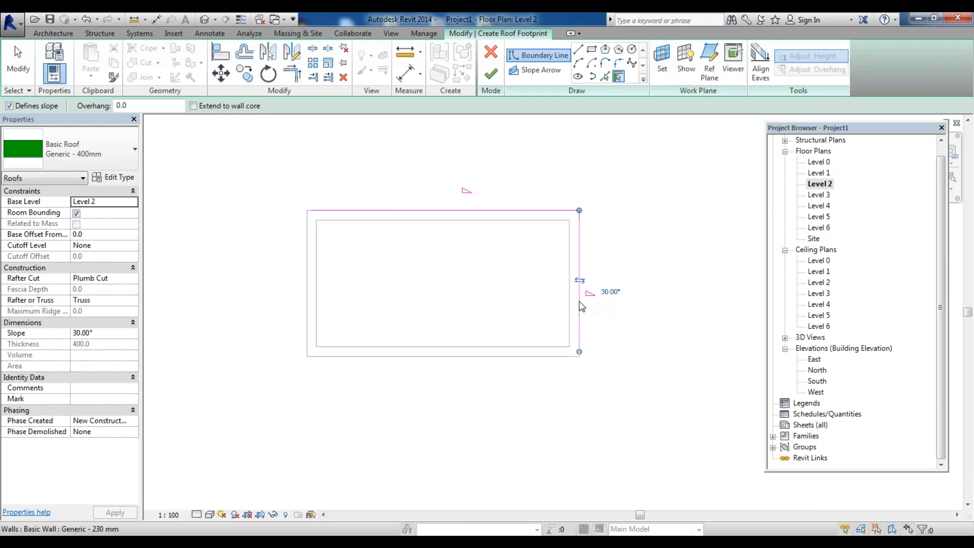
{"action": "left_click", "coordinate": [536, 358]}
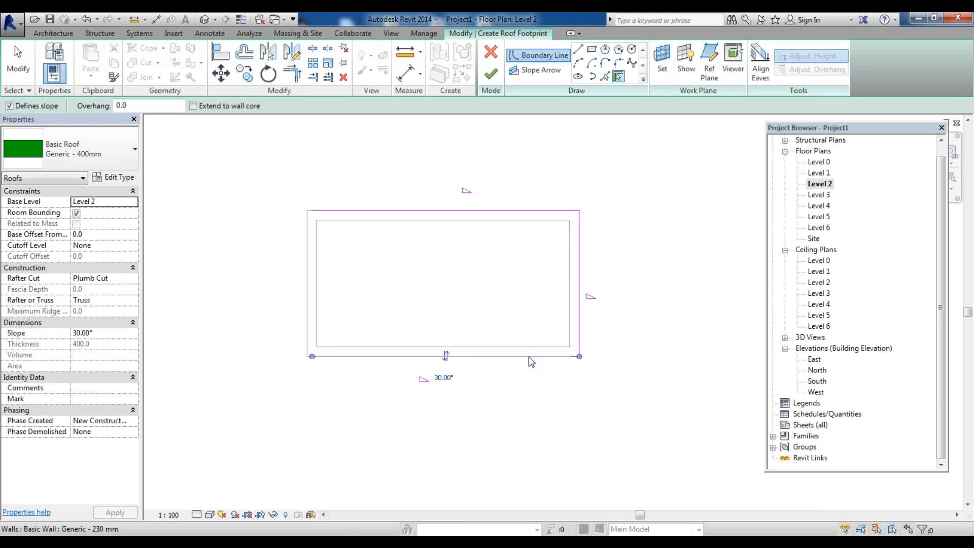
{"action": "left_click", "coordinate": [309, 289]}
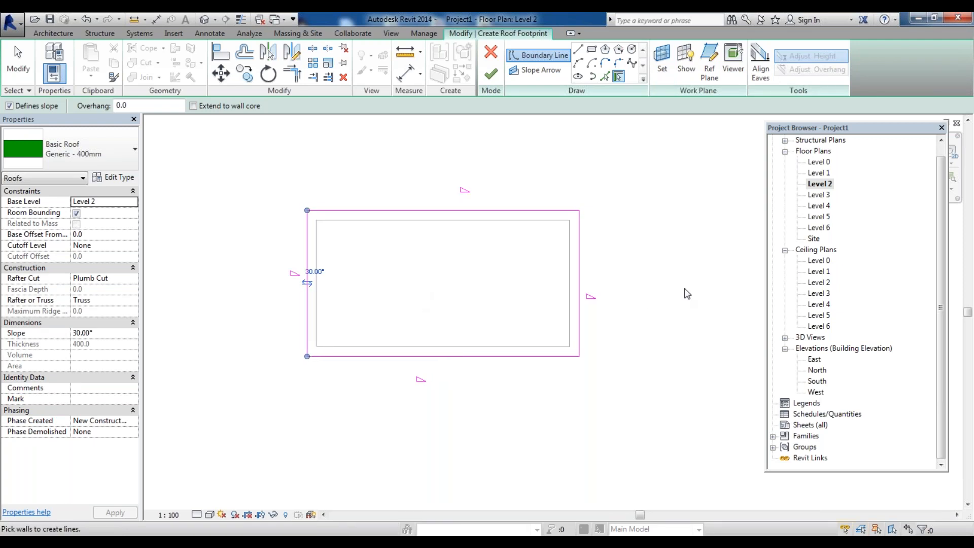
{"action": "scroll", "coordinate": [528, 425], "scroll_direction": "up", "scroll_amount": 3}
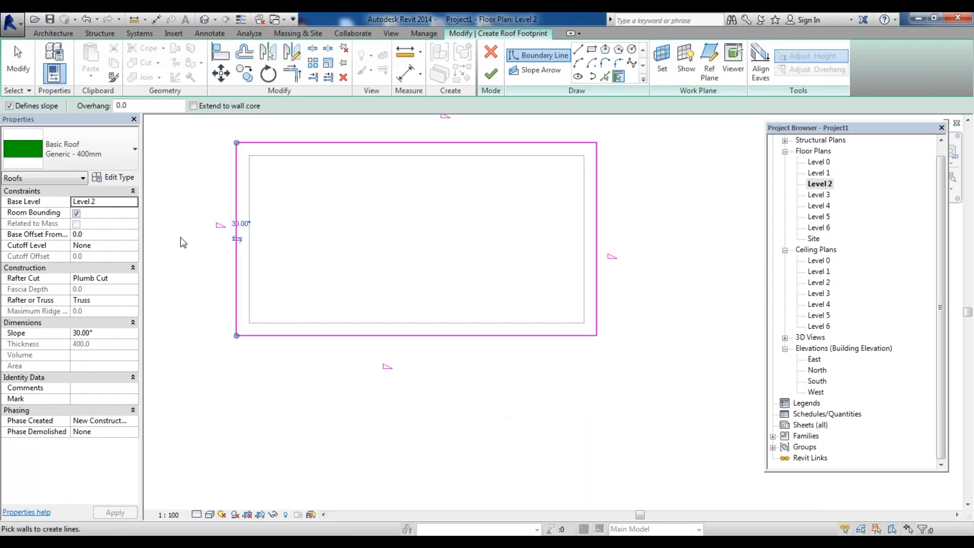
{"action": "middle_click_drag", "start_coordinate": [180, 242], "coordinate": [263, 313]}
{"action": "scroll", "coordinate": [263, 313], "scroll_direction": "down", "scroll_amount": 1}
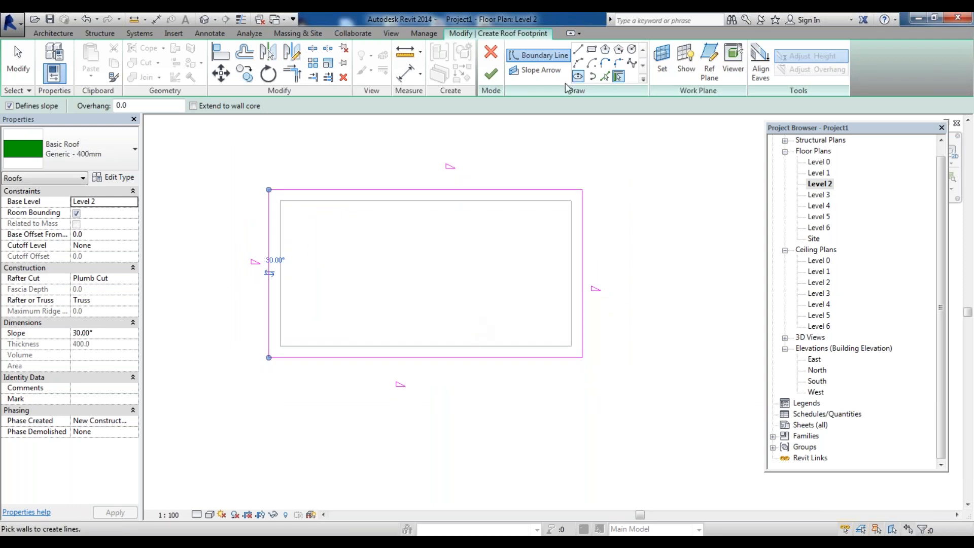
{"action": "left_click", "coordinate": [491, 75]}
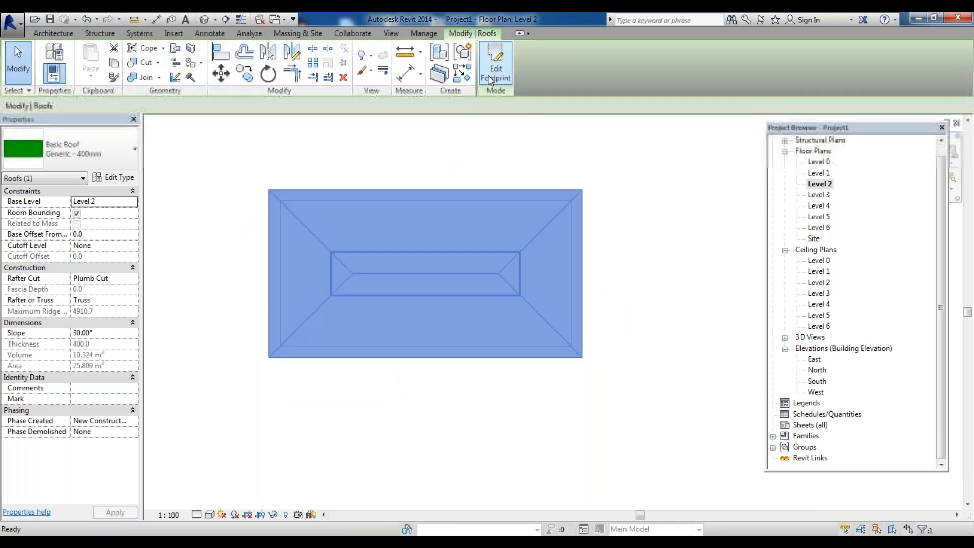
In the South elevation, change the roof's type to Generic - 125mm
{"action": "double_click", "coordinate": [823, 381]}
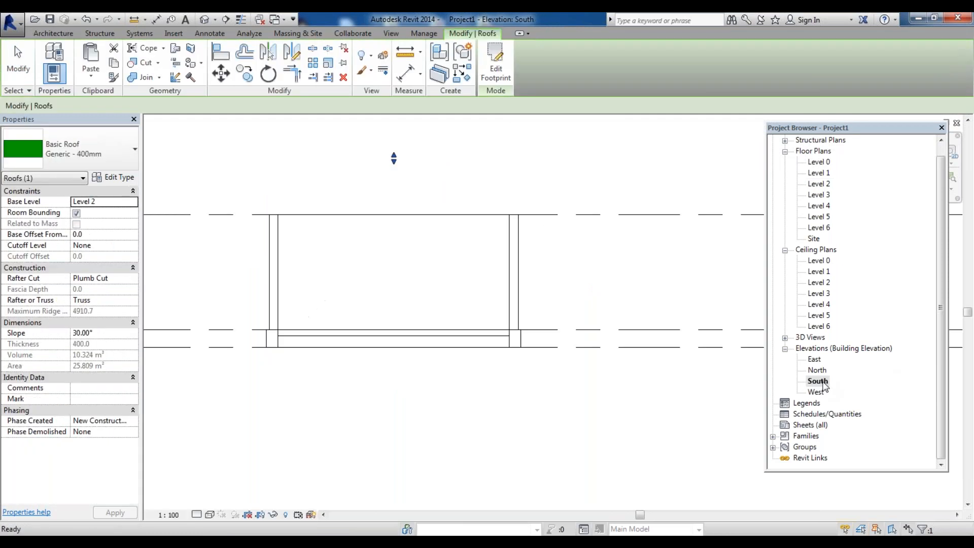
{"action": "scroll", "coordinate": [542, 256], "scroll_direction": "up", "scroll_amount": 3}
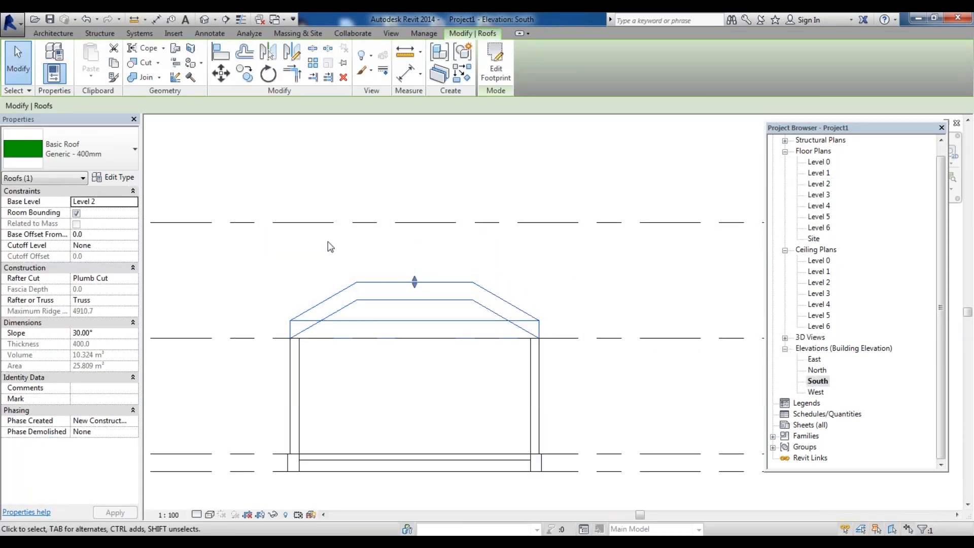
{"action": "left_click", "coordinate": [553, 303]}
{"action": "left_click", "coordinate": [432, 299]}
{"action": "left_click", "coordinate": [108, 163]}
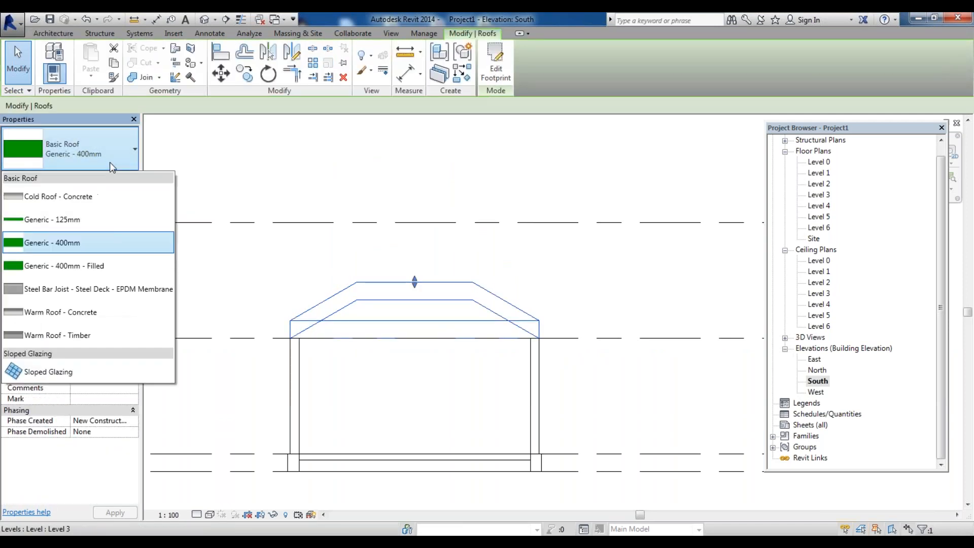
{"action": "left_click", "coordinate": [102, 218]}
{"action": "left_click", "coordinate": [370, 276]}
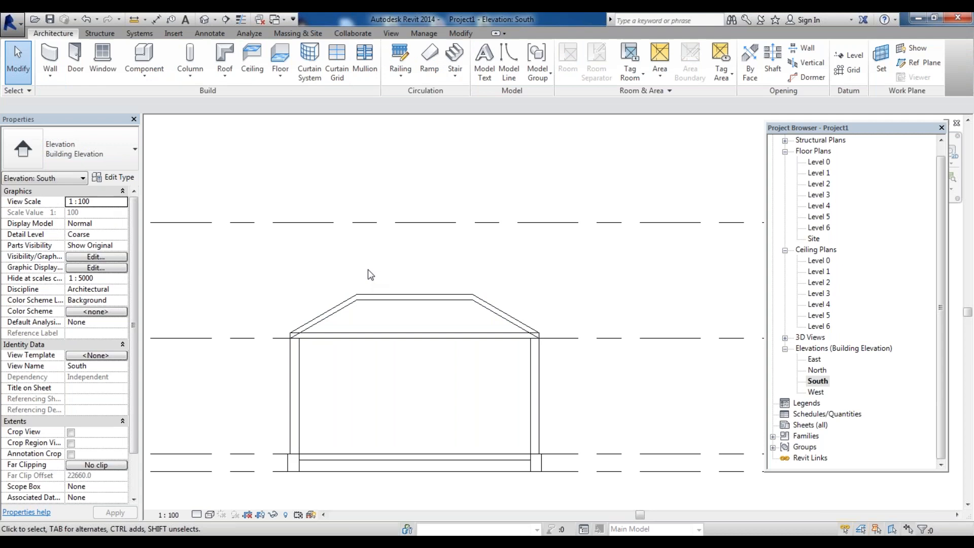
{"action": "left_click", "coordinate": [399, 297]}
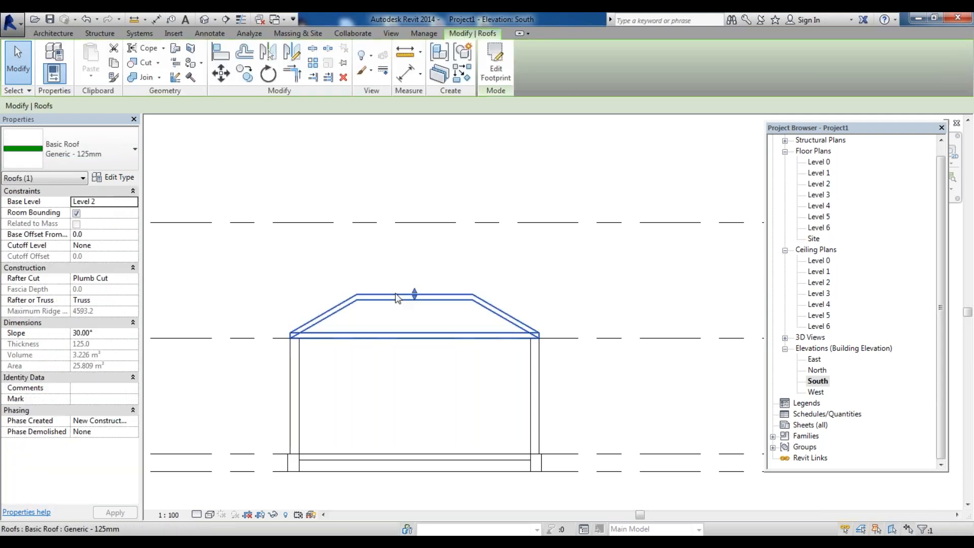
Open the 3D view and zoom to examine the roof on the building
{"action": "left_click", "coordinate": [205, 19]}
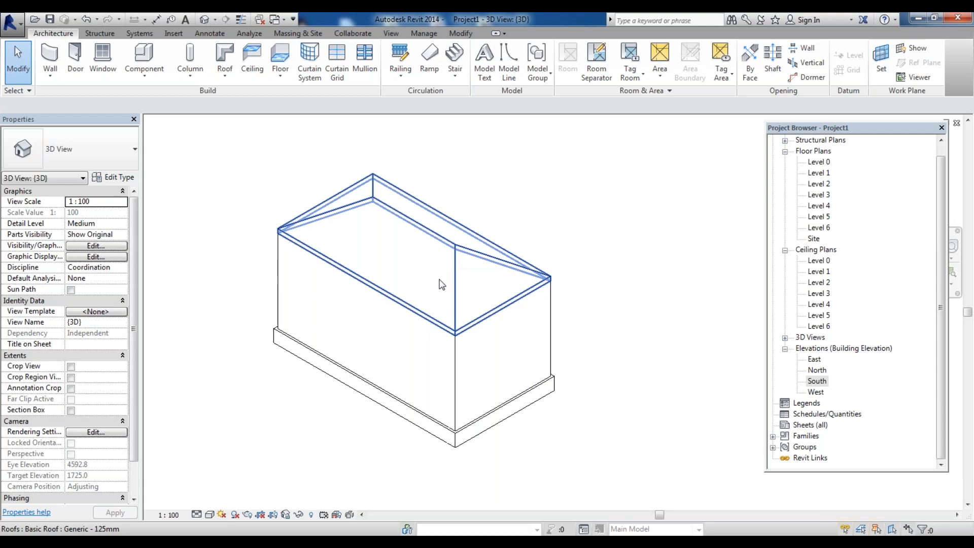
{"action": "scroll", "coordinate": [446, 282], "scroll_direction": "up", "scroll_amount": 1}
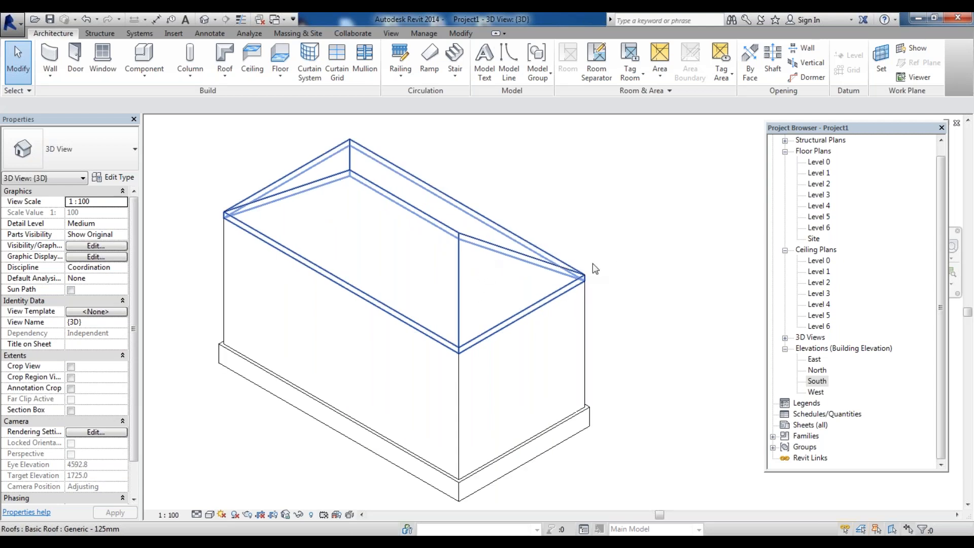
{"action": "scroll", "coordinate": [635, 265], "scroll_direction": "down", "scroll_amount": 3}
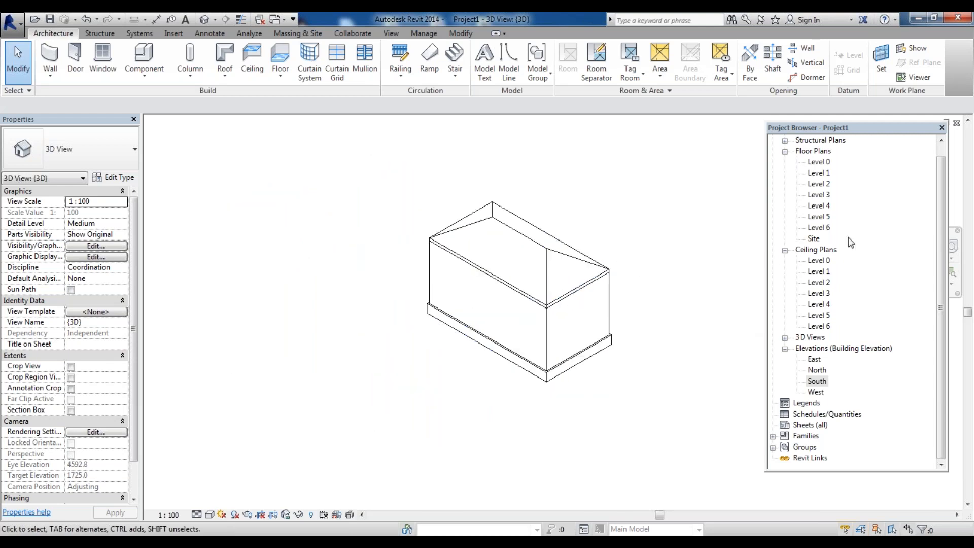
In the Level 2 plan, edit the roof footprint so the two short edges no longer define slope, making a gable roof
{"action": "double_click", "coordinate": [820, 184]}
{"action": "double_click", "coordinate": [435, 278]}
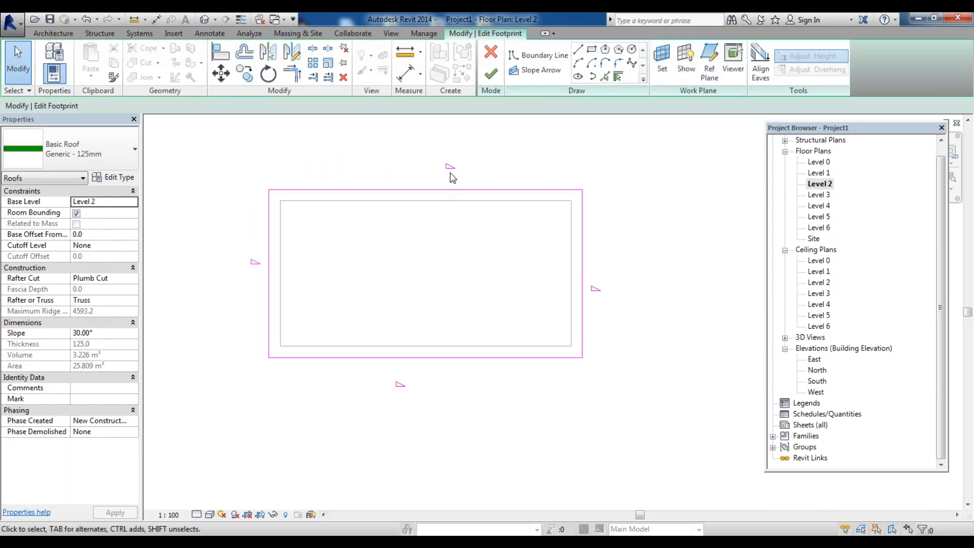
{"action": "scroll", "coordinate": [451, 174], "scroll_direction": "up", "scroll_amount": 1}
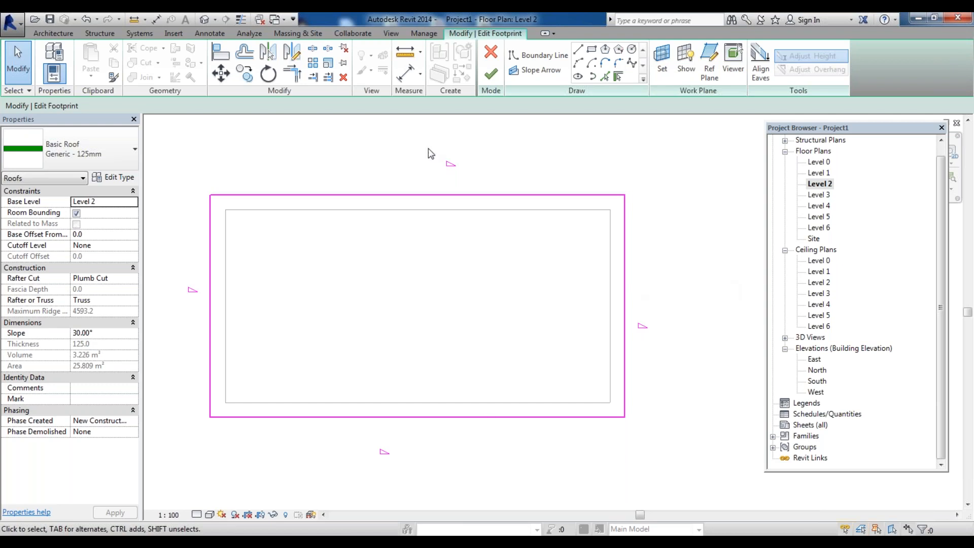
{"action": "scroll", "coordinate": [444, 295], "scroll_direction": "down", "scroll_amount": 3}
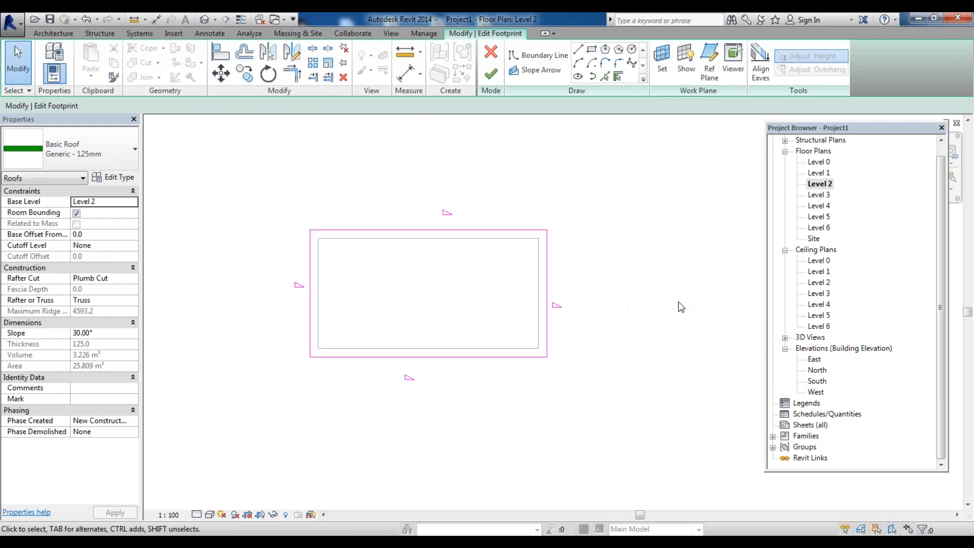
{"action": "mouse_move", "coordinate": [658, 305]}
{"action": "left_mouse_down"}
{"action": "mouse_move", "coordinate": [452, 274]}
{"action": "mouse_move", "coordinate": [235, 275]}
{"action": "left_mouse_up"}
{"action": "left_click", "coordinate": [244, 275]}
{"action": "left_click_drag", "start_coordinate": [664, 287], "coordinate": [277, 278]}
{"action": "left_click_drag", "start_coordinate": [604, 275], "coordinate": [260, 274]}
{"action": "left_click", "coordinate": [221, 106]}
{"action": "left_click", "coordinate": [489, 75]}
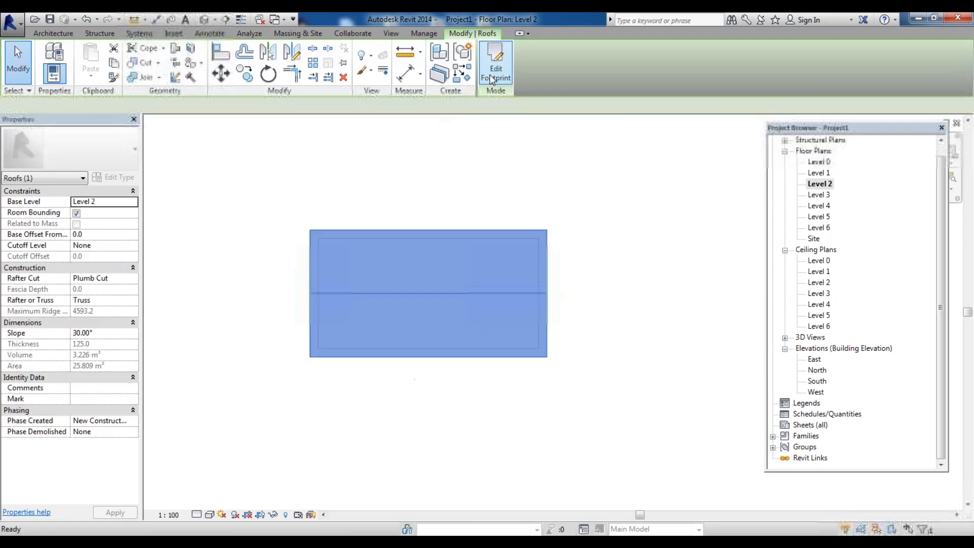
Open the 3D view and zoom to examine the gable roof
{"action": "left_click", "coordinate": [206, 20]}
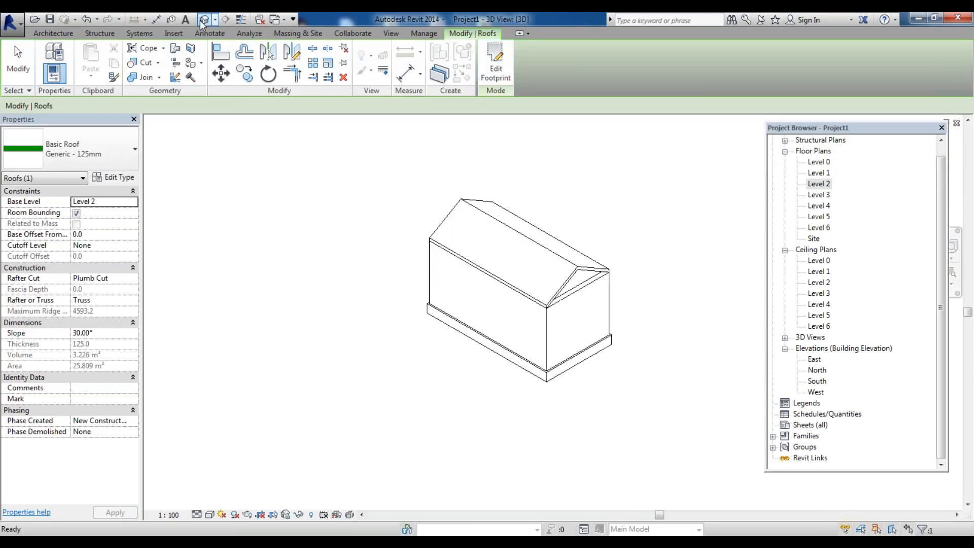
{"action": "scroll", "coordinate": [637, 322], "scroll_direction": "up", "scroll_amount": 2}
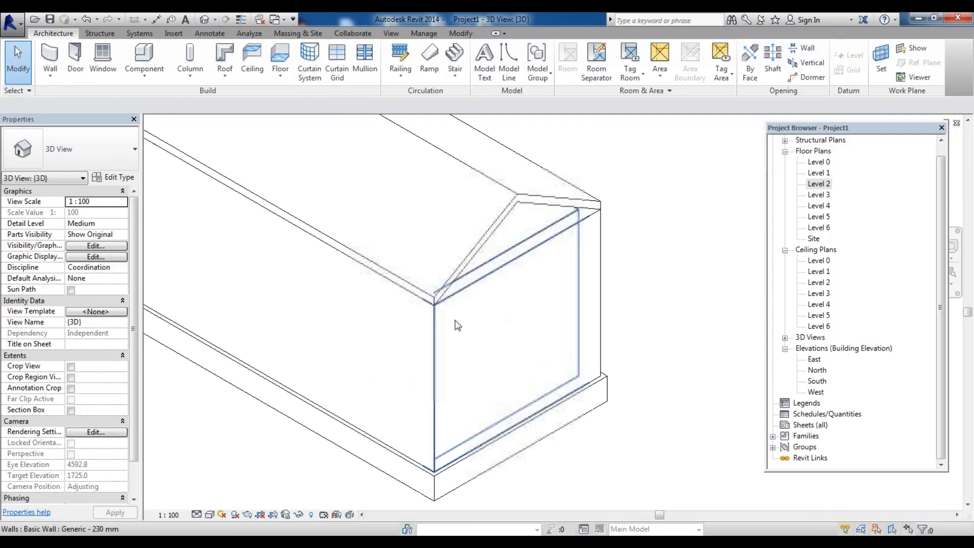
{"action": "scroll", "coordinate": [532, 286], "scroll_direction": "down", "scroll_amount": 2}
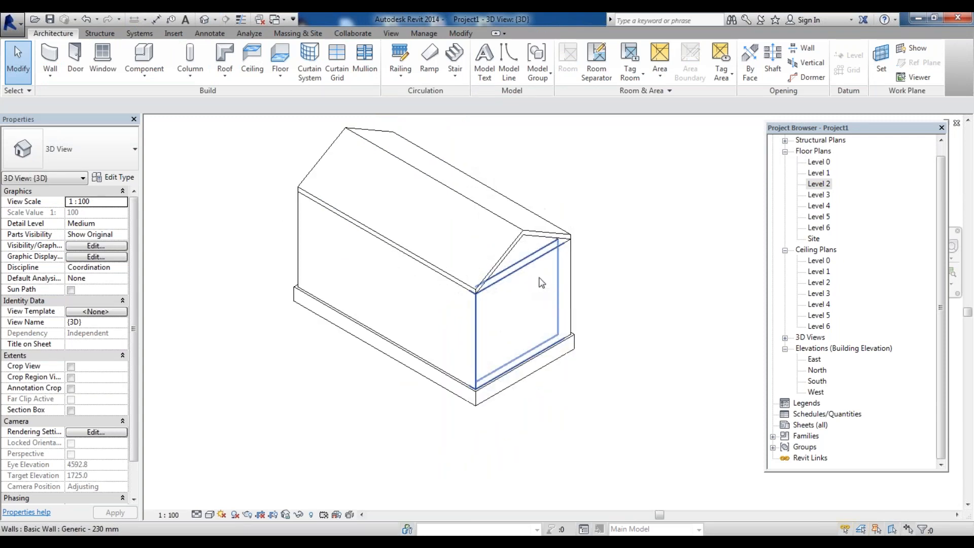
{"action": "double_click", "coordinate": [819, 184]}
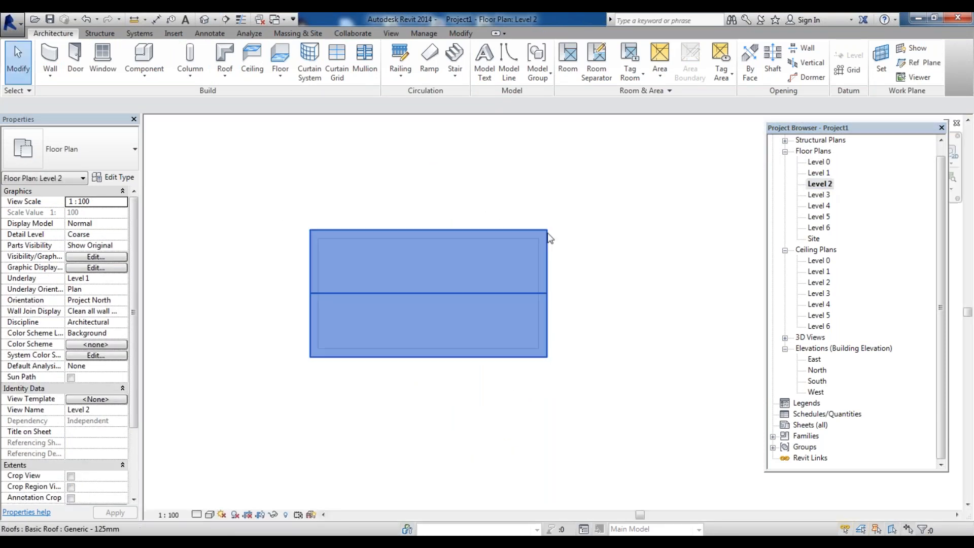
{"action": "left_click", "coordinate": [455, 296]}
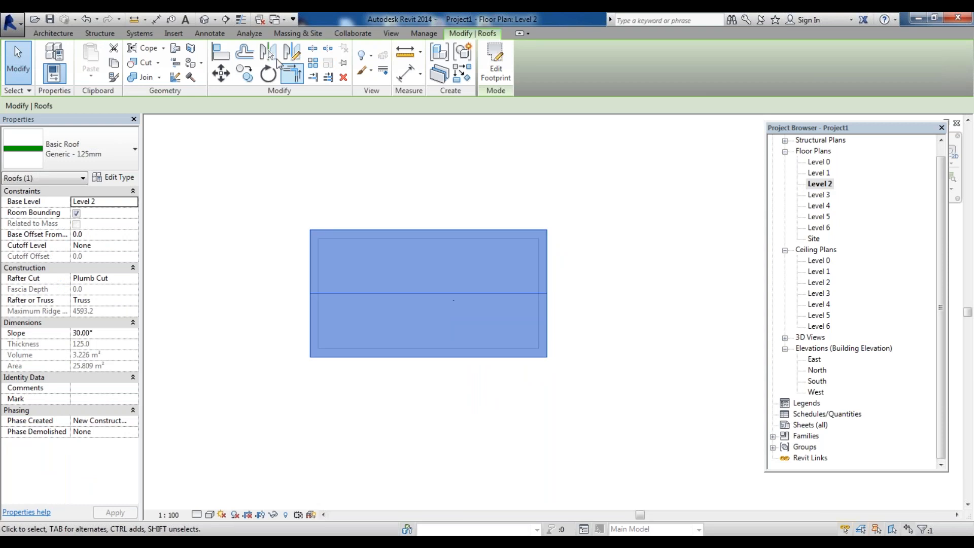
{"action": "left_click", "coordinate": [496, 68]}
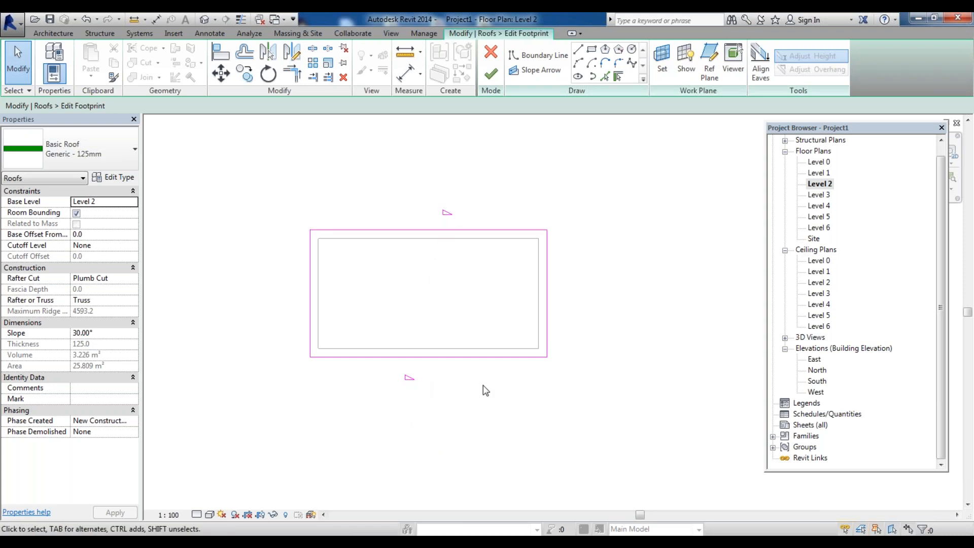
{"action": "left_click", "coordinate": [491, 74]}
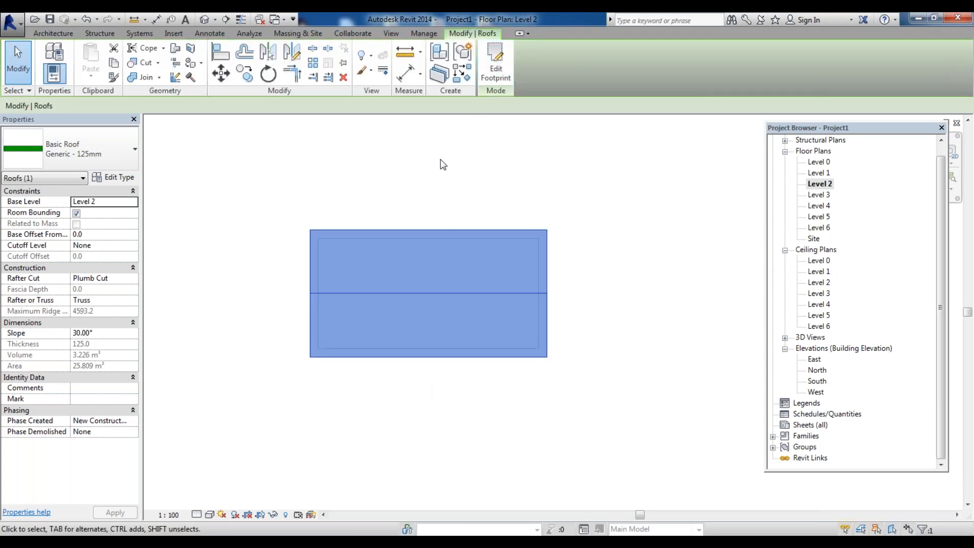
Edit the roof footprint so its upper long edge no longer defines slope, leaving a single-slope roof
{"action": "left_click", "coordinate": [502, 62]}
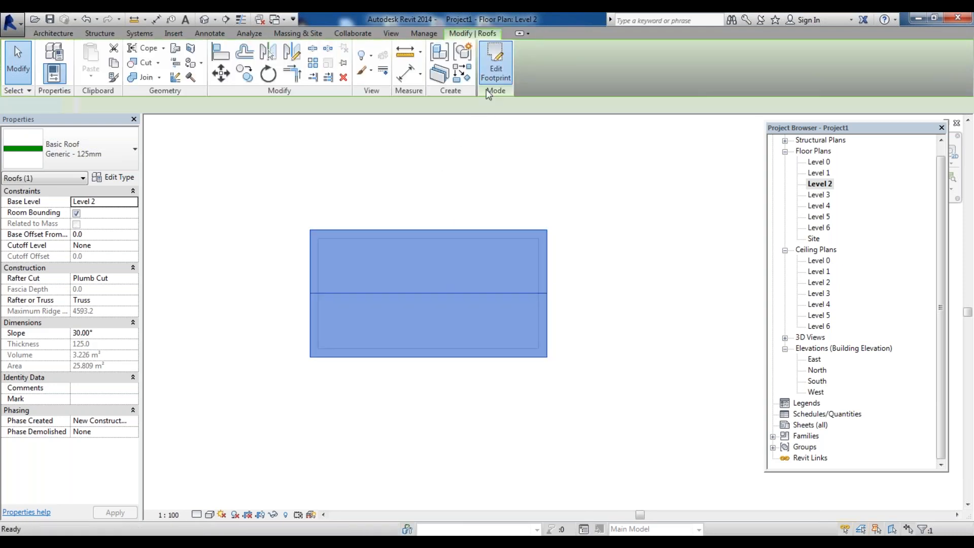
{"action": "left_click", "coordinate": [431, 230]}
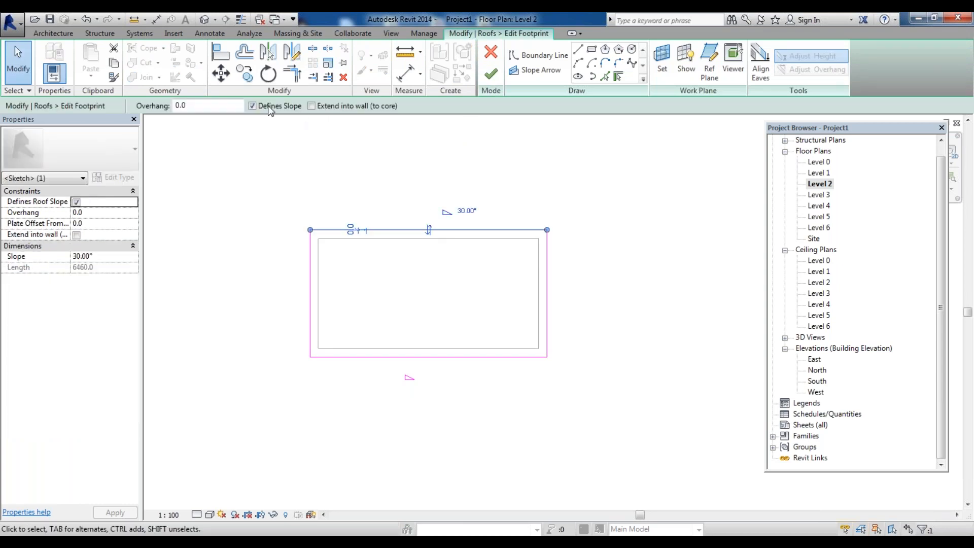
{"action": "left_click", "coordinate": [253, 106]}
{"action": "left_click", "coordinate": [491, 74]}
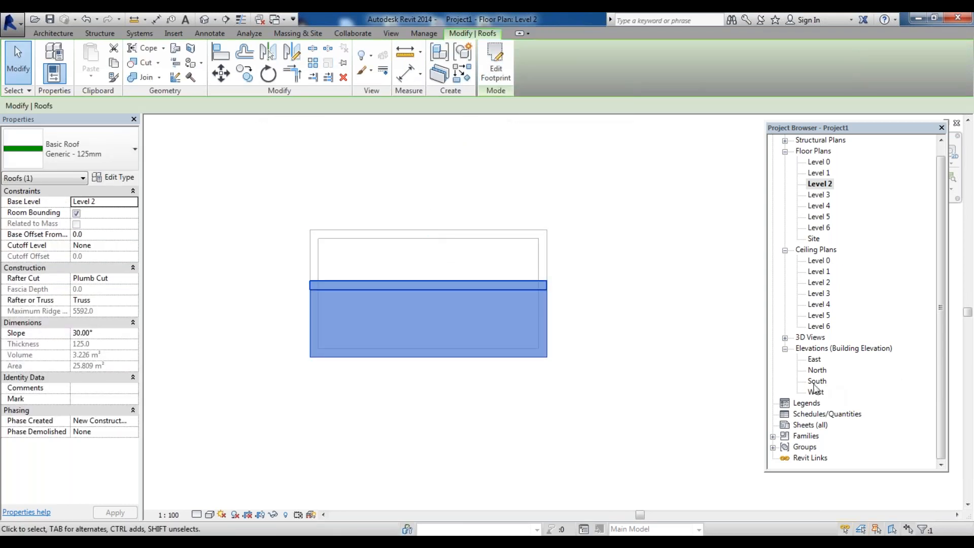
Open the 3D view, edit the roof footprint and make its upper long edge define slope again
{"action": "left_click", "coordinate": [205, 20]}
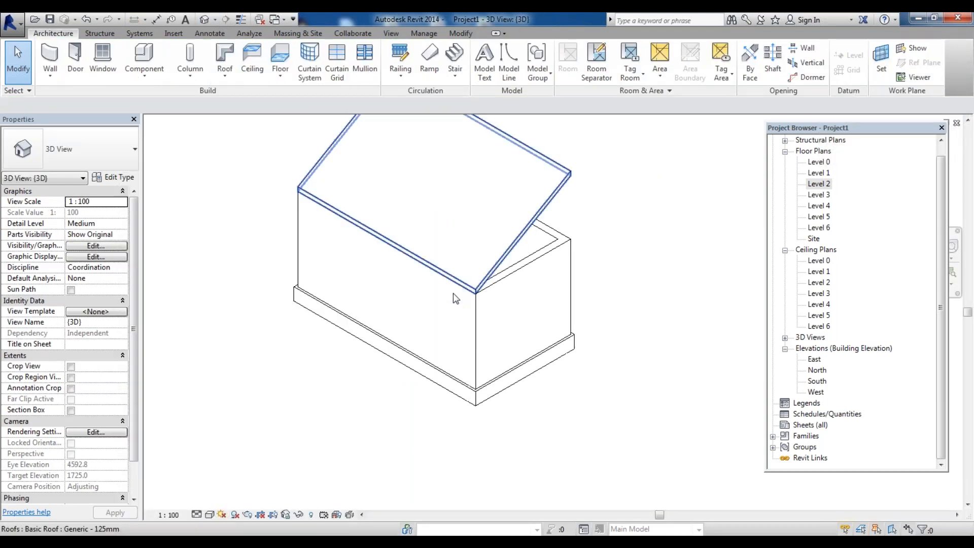
{"action": "scroll", "coordinate": [456, 298], "scroll_direction": "down", "scroll_amount": 3}
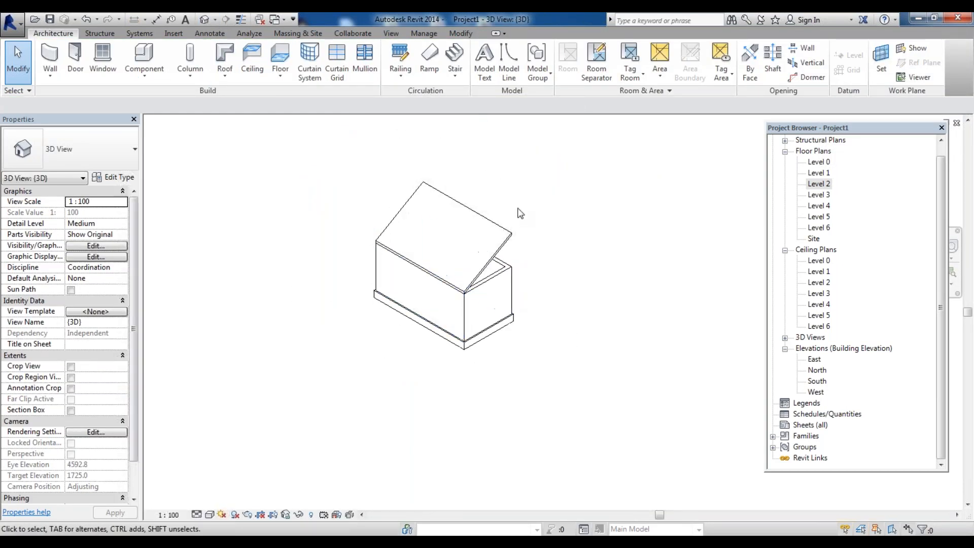
{"action": "double_click", "coordinate": [519, 212]}
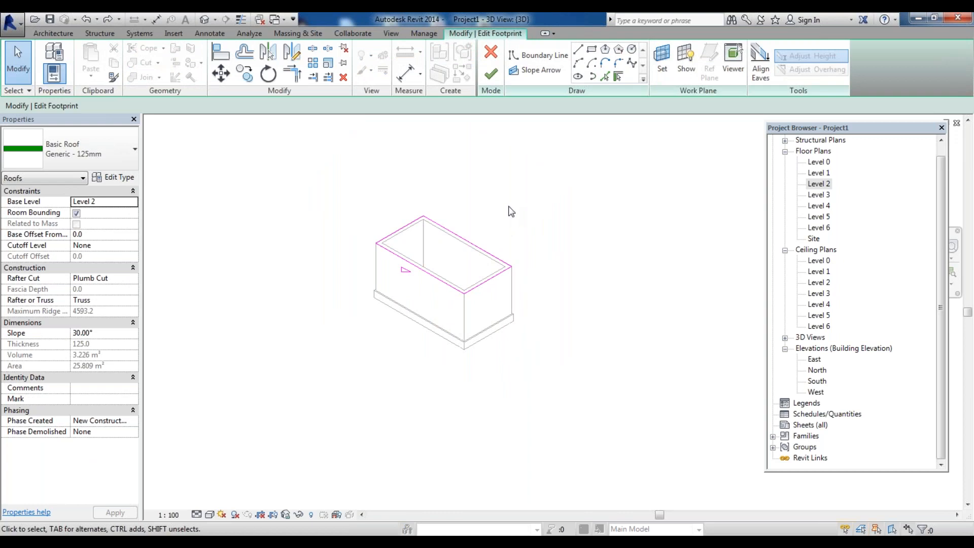
{"action": "left_click", "coordinate": [456, 247]}
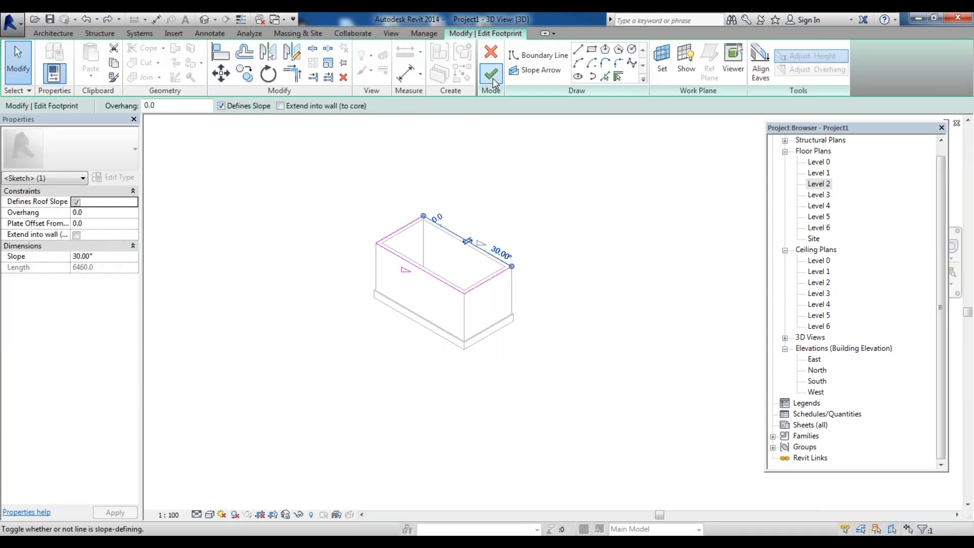
In the Level 2 plan, offset all four roof footprint edges 600 mm outward and finish the footprint edit
{"action": "left_click", "coordinate": [827, 185]}
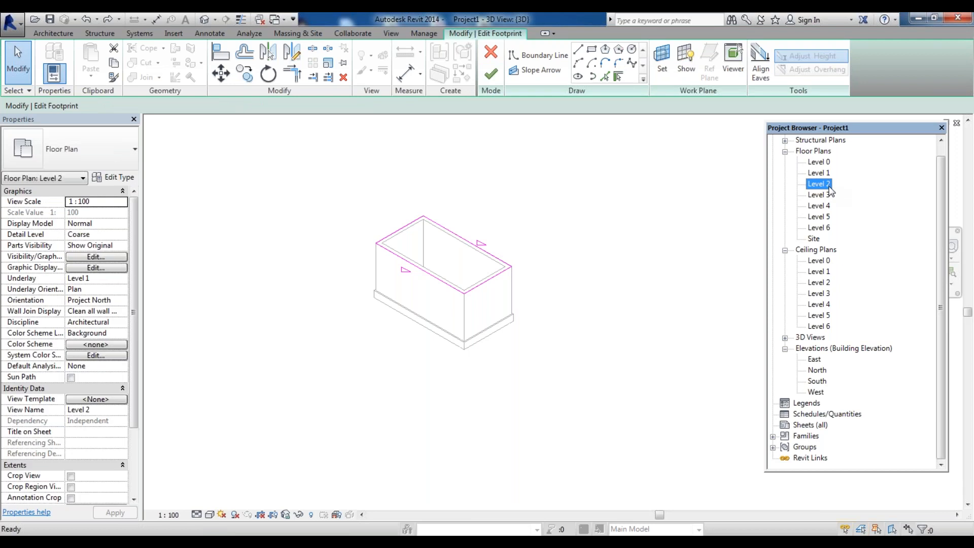
{"action": "double_click", "coordinate": [829, 187]}
{"action": "left_click", "coordinate": [500, 277]}
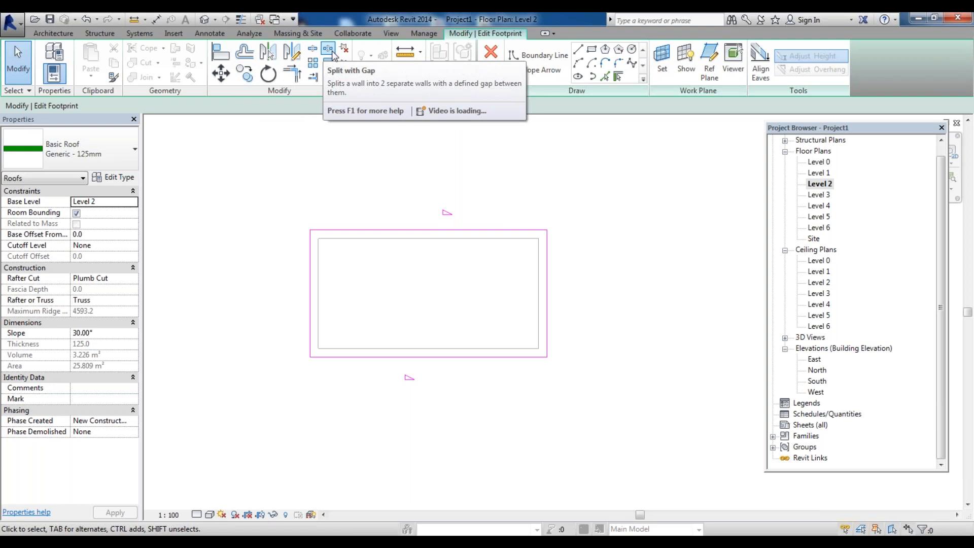
{"action": "scroll", "coordinate": [356, 251], "scroll_direction": "down", "scroll_amount": 2}
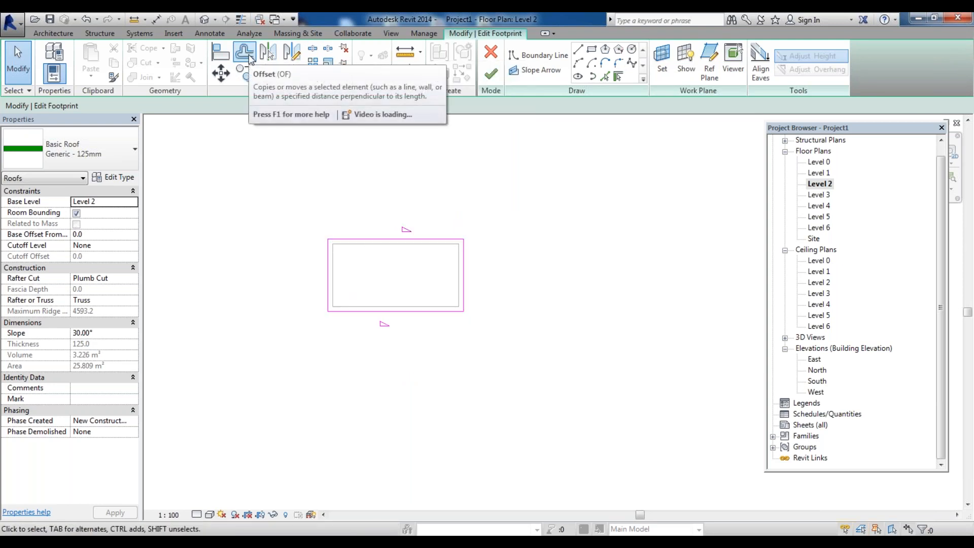
{"action": "left_click", "coordinate": [244, 53]}
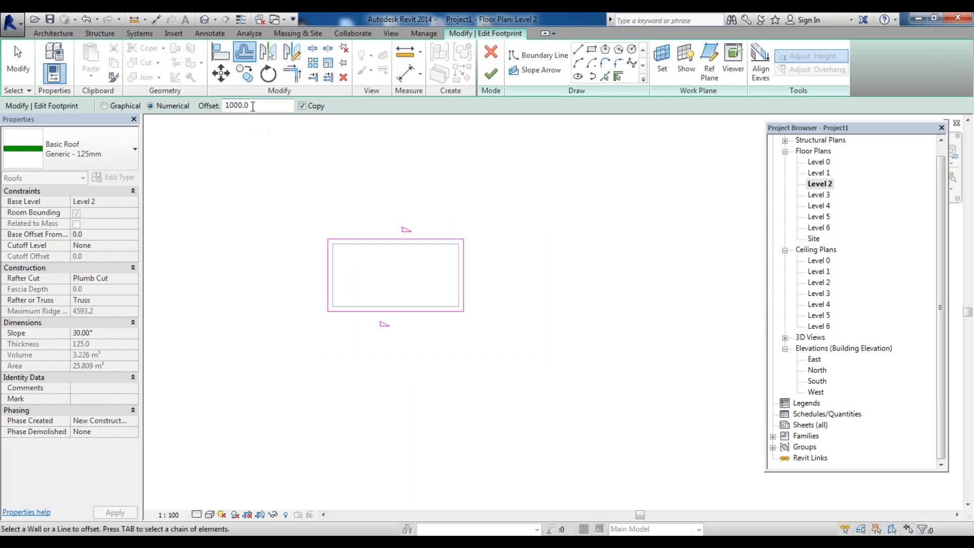
{"action": "type", "text": "6000"}
{"action": "left_click", "coordinate": [370, 235]}
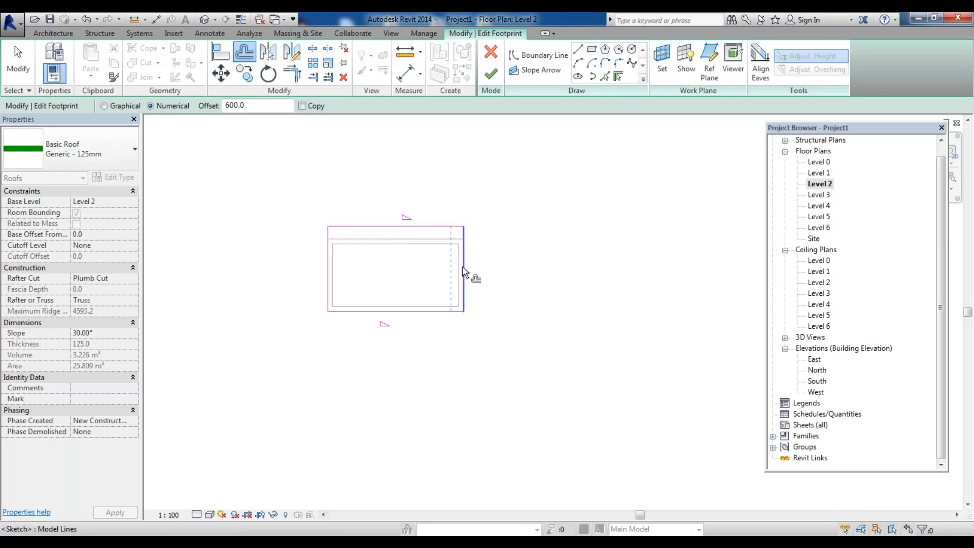
{"action": "left_click", "coordinate": [469, 278]}
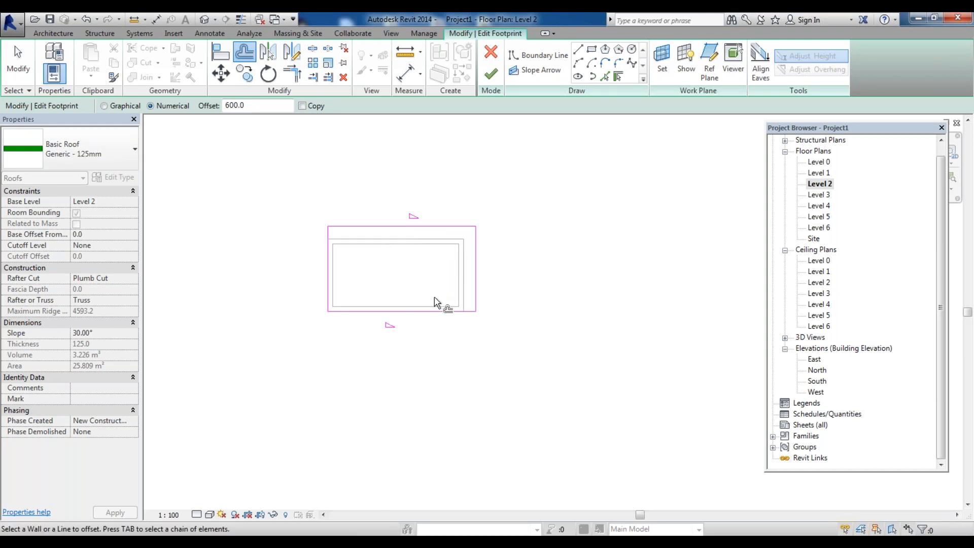
{"action": "left_click", "coordinate": [431, 311]}
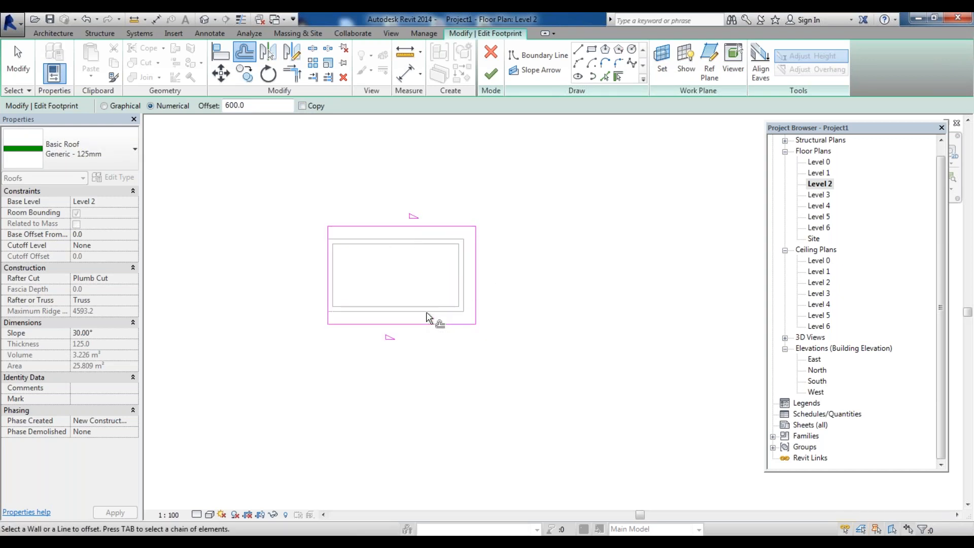
{"action": "left_click", "coordinate": [328, 287]}
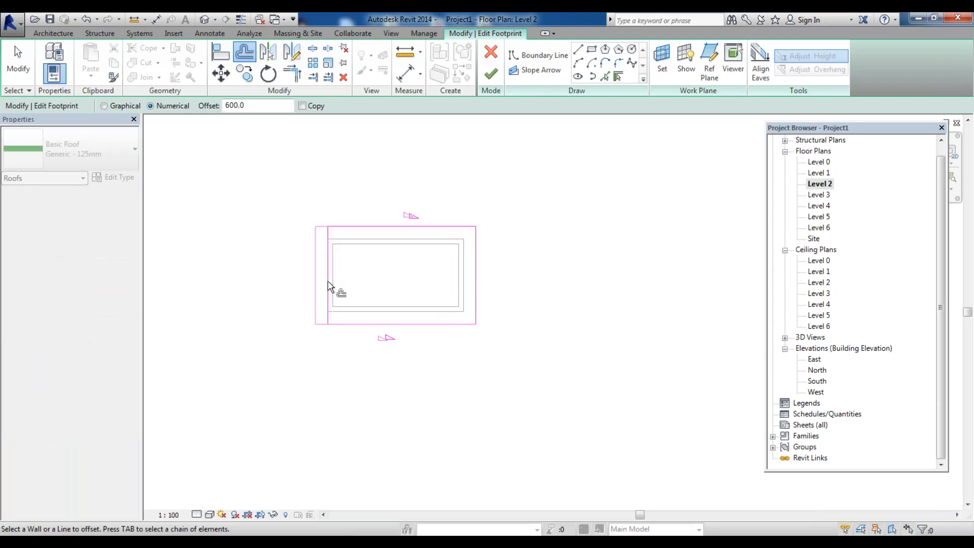
{"action": "left_click", "coordinate": [491, 74]}
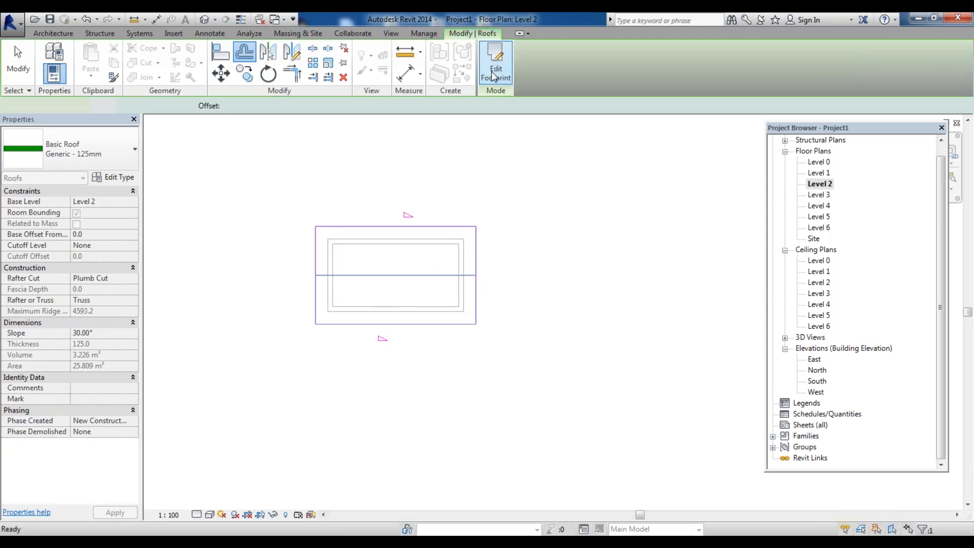
Open the 3D view and examine the roof overhangs from front and home views
{"action": "left_click", "coordinate": [203, 23]}
{"action": "left_click", "coordinate": [522, 342]}
{"action": "scroll", "coordinate": [522, 338], "scroll_direction": "up", "scroll_amount": 4}
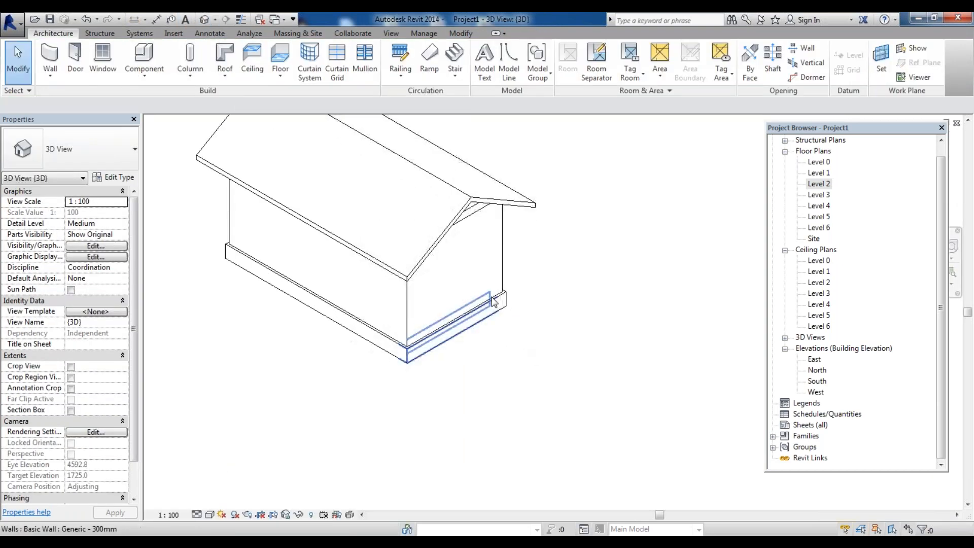
{"action": "scroll", "coordinate": [459, 314], "scroll_direction": "down", "scroll_amount": 3}
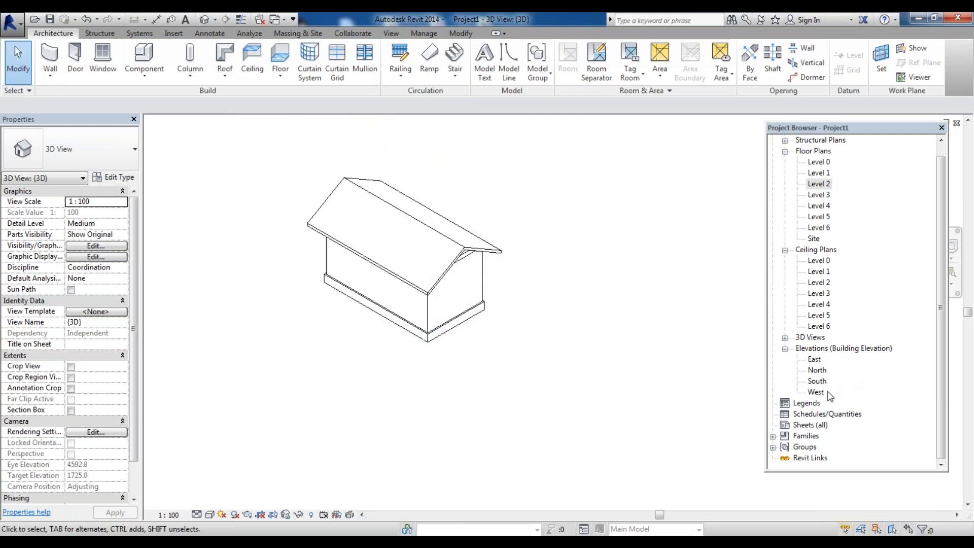
{"action": "left_click_drag", "start_coordinate": [871, 132], "coordinate": [866, 211]}
{"action": "left_click", "coordinate": [920, 190]}
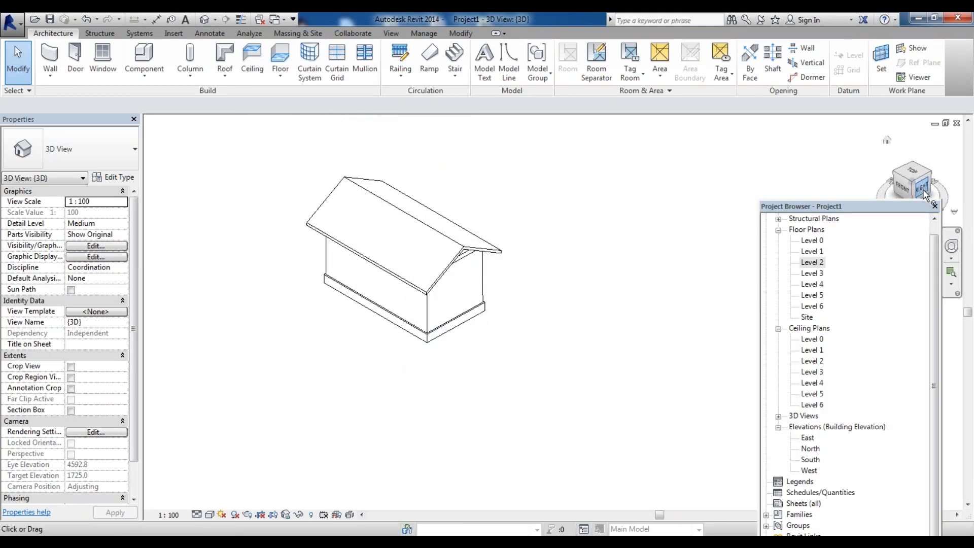
{"action": "scroll", "coordinate": [537, 254], "scroll_direction": "up", "scroll_amount": 3}
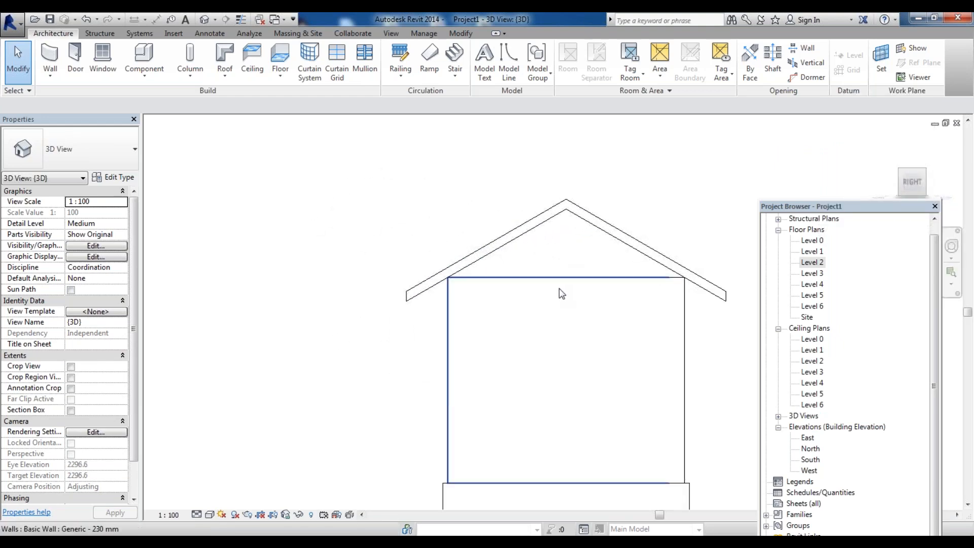
{"action": "left_click", "coordinate": [902, 173]}
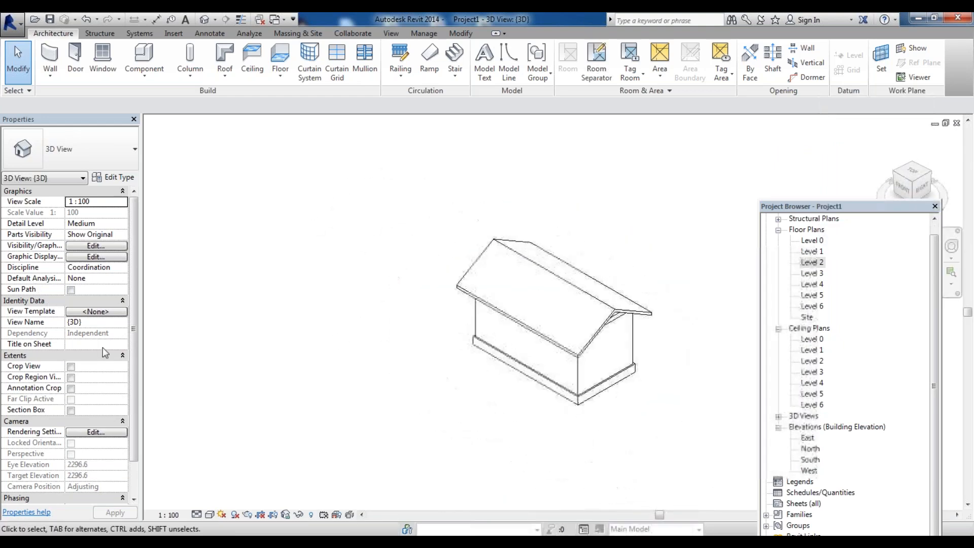
Attach the top of the near gable end wall to the roof
{"action": "scroll", "coordinate": [350, 365], "scroll_direction": "up", "scroll_amount": 3}
{"action": "scroll", "coordinate": [350, 366], "scroll_direction": "down", "scroll_amount": 5}
{"action": "middle_click_drag", "start_coordinate": [467, 318], "coordinate": [291, 300]}
{"action": "scroll", "coordinate": [360, 305], "scroll_direction": "up", "scroll_amount": 3}
{"action": "left_click", "coordinate": [429, 305]}
{"action": "left_click", "coordinate": [580, 63]}
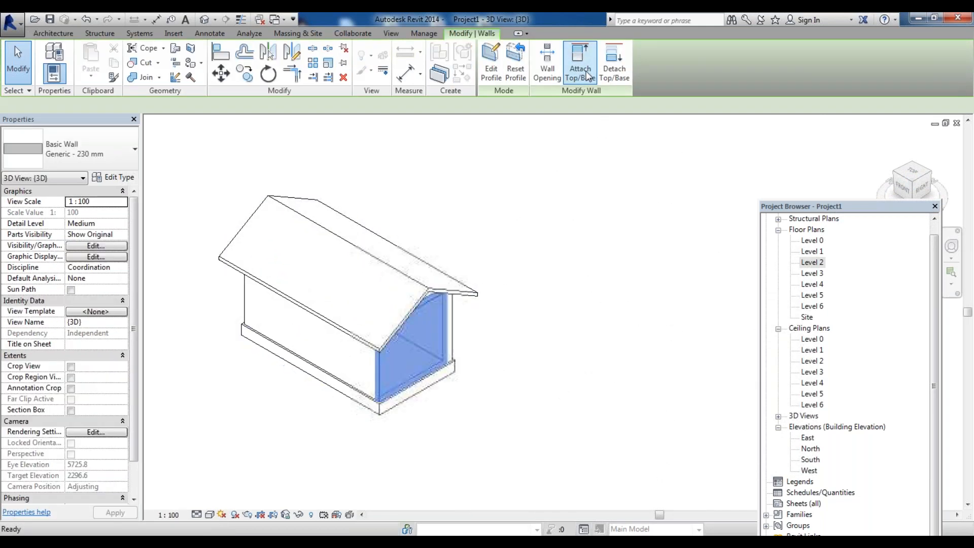
{"action": "left_click", "coordinate": [472, 294]}
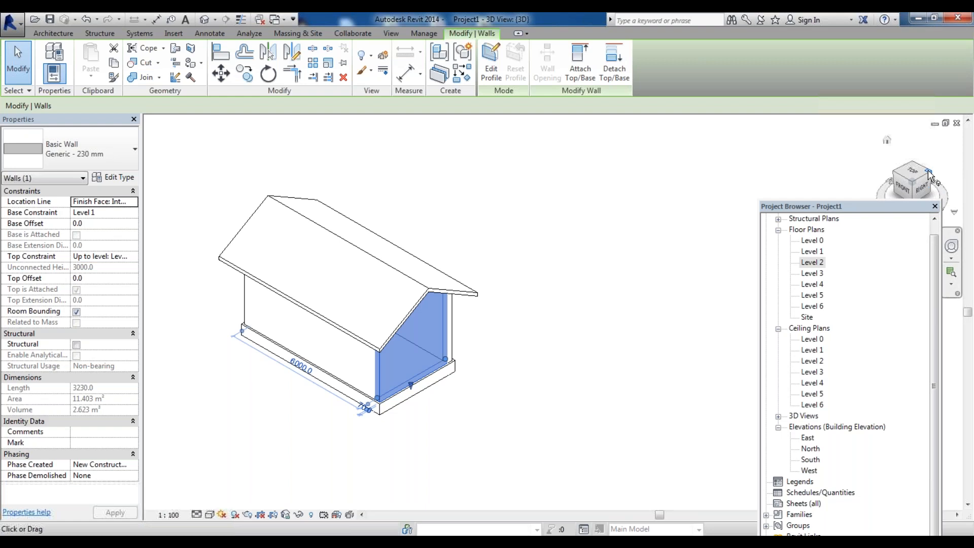
Rotate the view and attach the top of the opposite gable end wall to the roof
{"action": "left_click", "coordinate": [897, 175]}
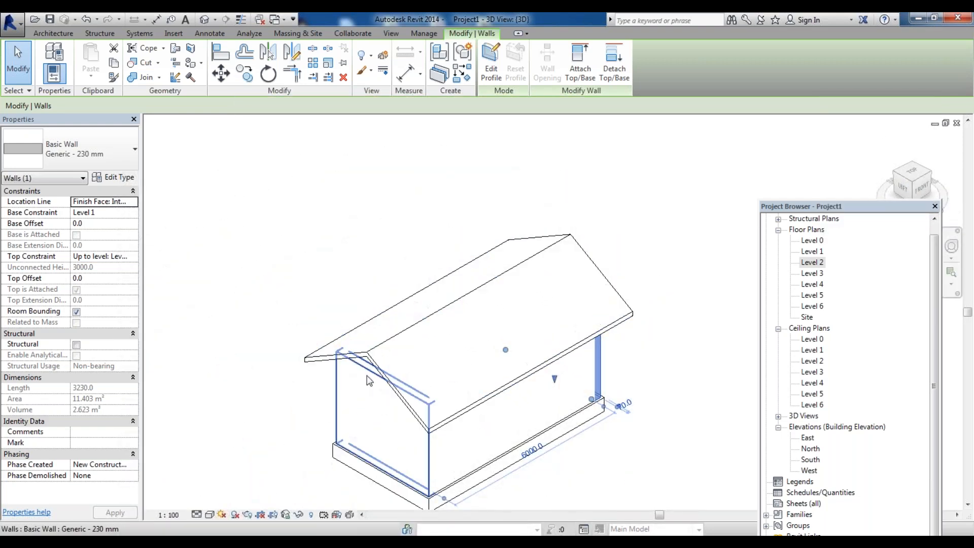
{"action": "left_click", "coordinate": [367, 375]}
{"action": "left_click", "coordinate": [580, 60]}
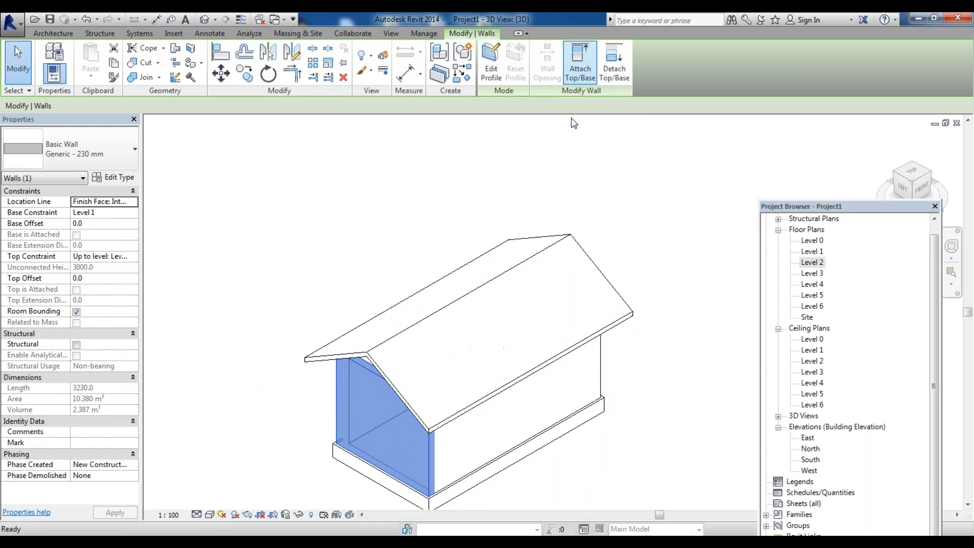
{"action": "left_click", "coordinate": [528, 267]}
Zoom around the 3D view to examine the gable walls meeting the roof
{"action": "scroll", "coordinate": [329, 285], "scroll_direction": "down", "scroll_amount": 3}
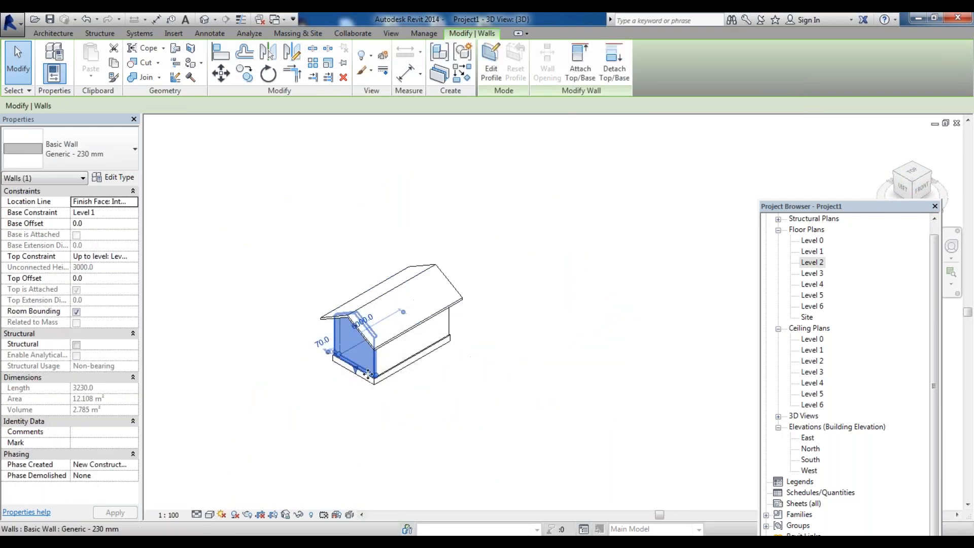
{"action": "scroll", "coordinate": [358, 366], "scroll_direction": "up", "scroll_amount": 2}
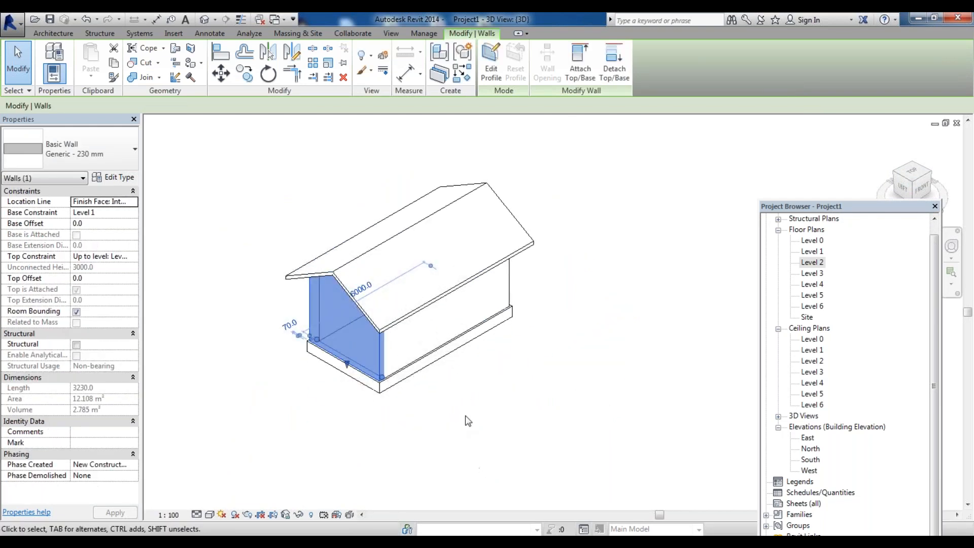
{"action": "scroll", "coordinate": [325, 265], "scroll_direction": "up", "scroll_amount": 2}
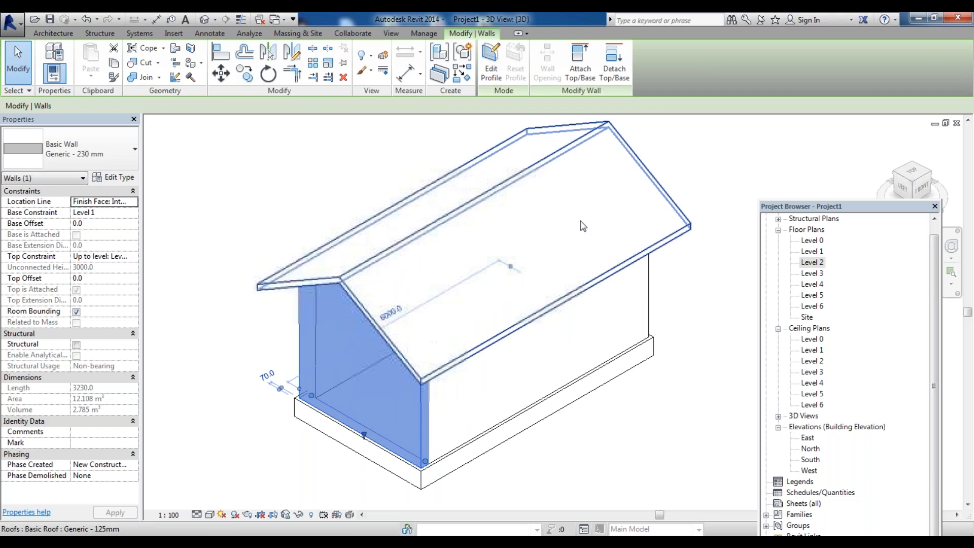
{"action": "scroll", "coordinate": [226, 422], "scroll_direction": "down", "scroll_amount": 2}
{"action": "scroll", "coordinate": [277, 343], "scroll_direction": "up", "scroll_amount": 2}
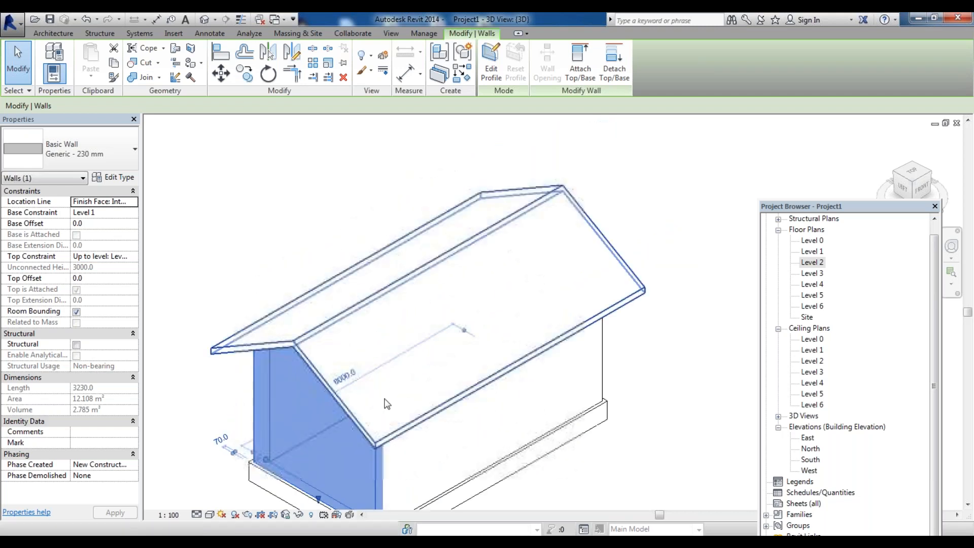
{"action": "scroll", "coordinate": [402, 366], "scroll_direction": "down", "scroll_amount": 3}
{"action": "left_click", "coordinate": [648, 309]}
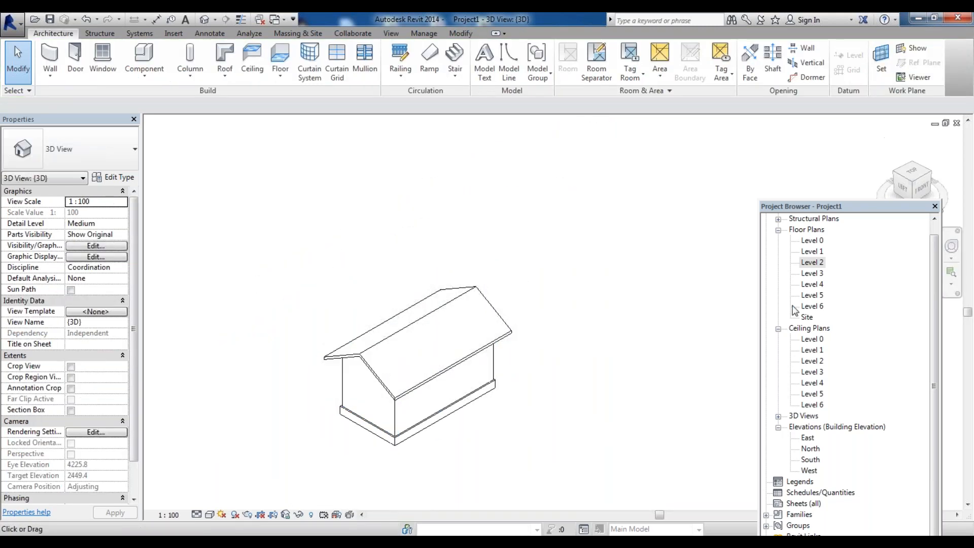
Open the Level 2 and Level 1 plans, then the 3D view, to review the building
{"action": "double_click", "coordinate": [821, 269]}
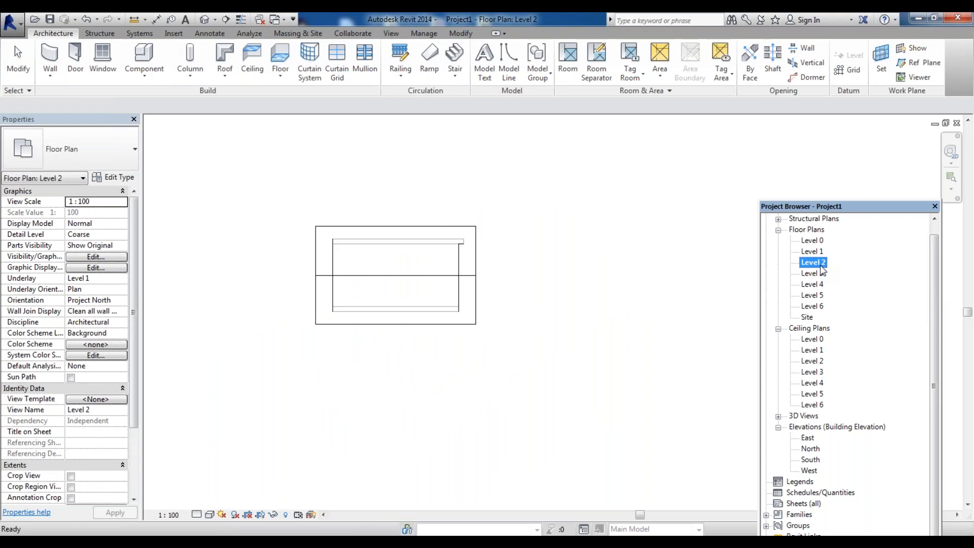
{"action": "double_click", "coordinate": [813, 251]}
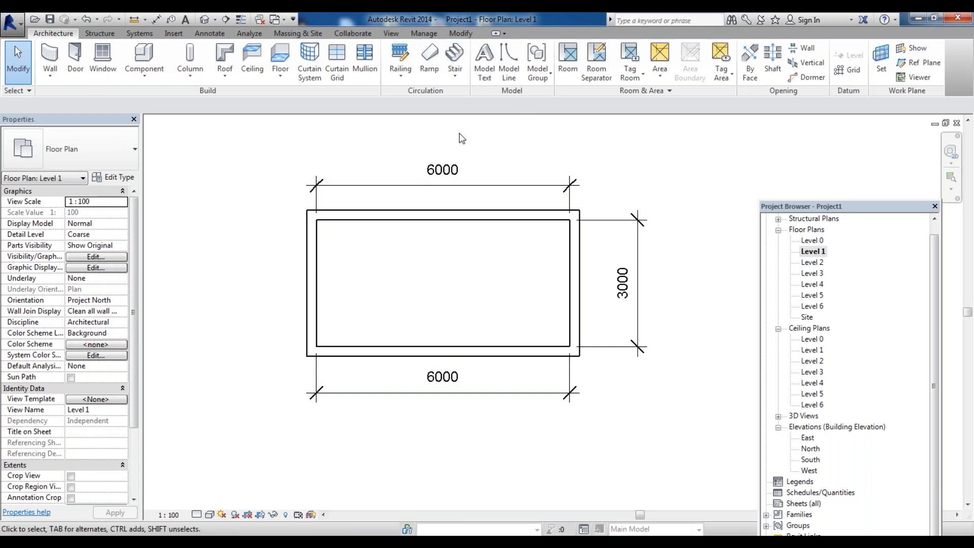
{"action": "scroll", "coordinate": [452, 267], "scroll_direction": "down", "scroll_amount": 2}
{"action": "scroll", "coordinate": [616, 305], "scroll_direction": "up", "scroll_amount": 2}
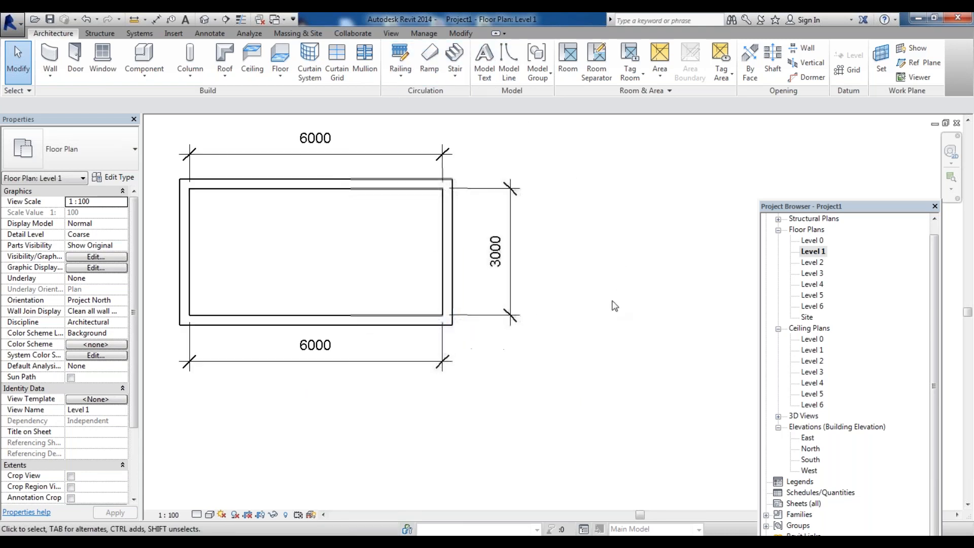
{"action": "left_click", "coordinate": [204, 20]}
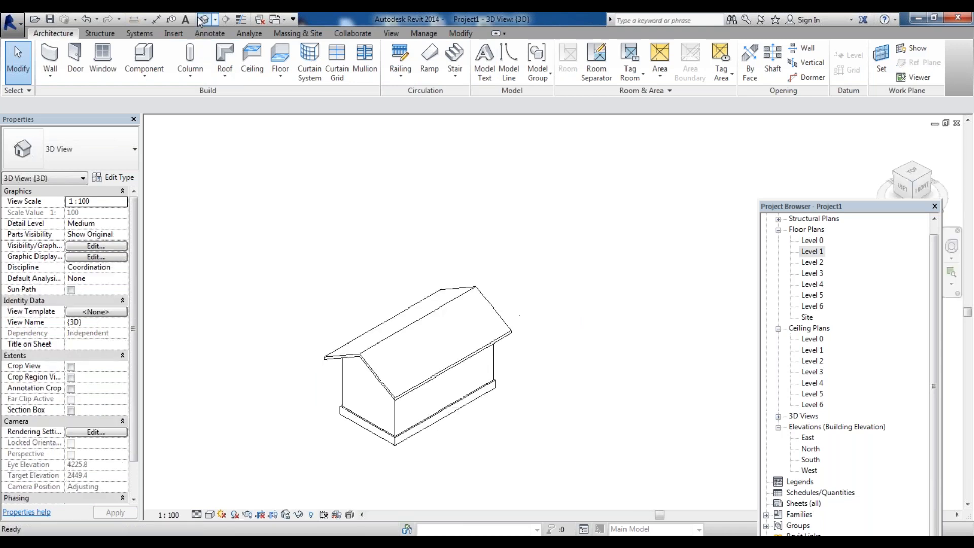
{"action": "scroll", "coordinate": [445, 421], "scroll_direction": "up", "scroll_amount": 1}
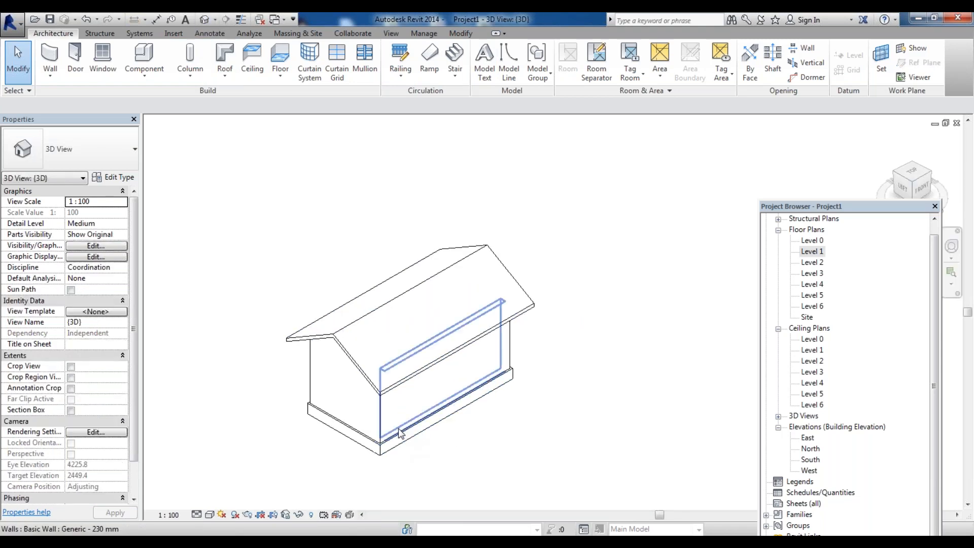
Orient the 3D view to top and switch it to the Hidden Line visual style
{"action": "left_click", "coordinate": [912, 171]}
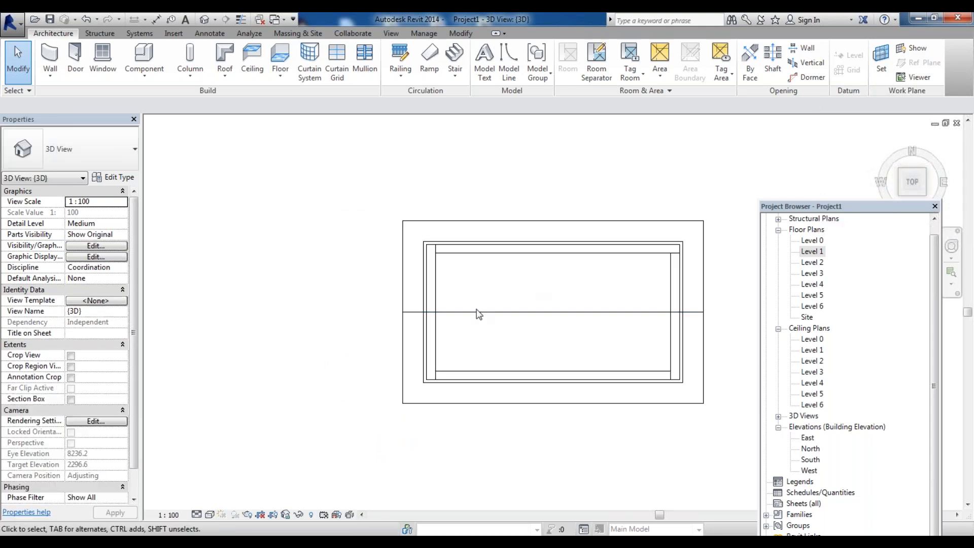
{"action": "scroll", "coordinate": [405, 297], "scroll_direction": "down", "scroll_amount": 2}
{"action": "scroll", "coordinate": [652, 337], "scroll_direction": "up", "scroll_amount": 2}
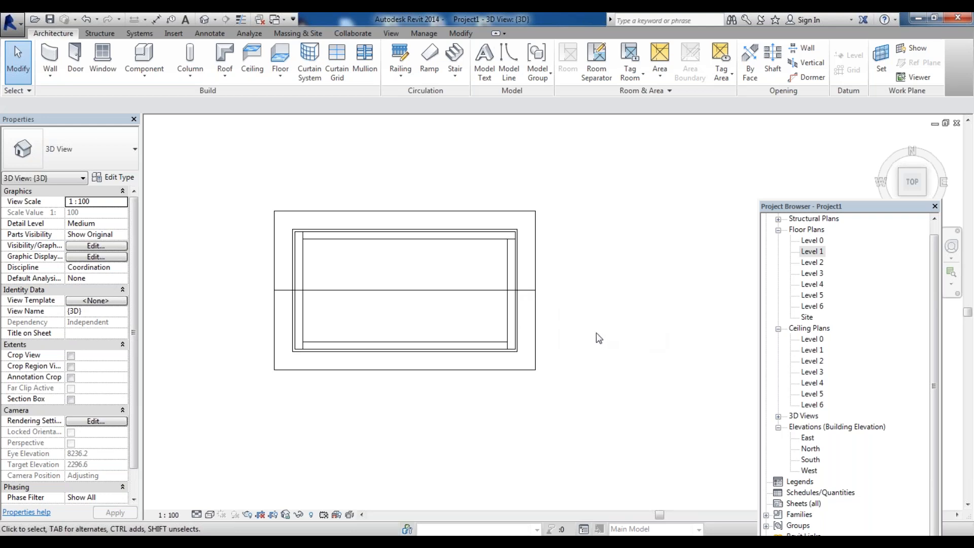
{"action": "key", "text": "h"}
{"action": "key", "text": "l"}
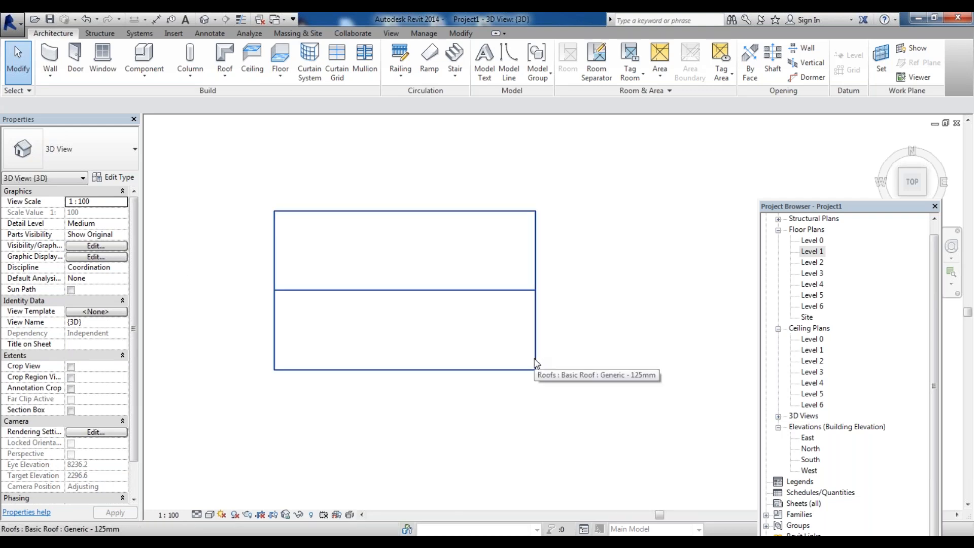
Set the 3D view to Shaded style at a corner isometric orientation, trying Wireframe and Hidden Line styles along the way
{"action": "key", "text": "s"}
{"action": "key", "text": "d"}
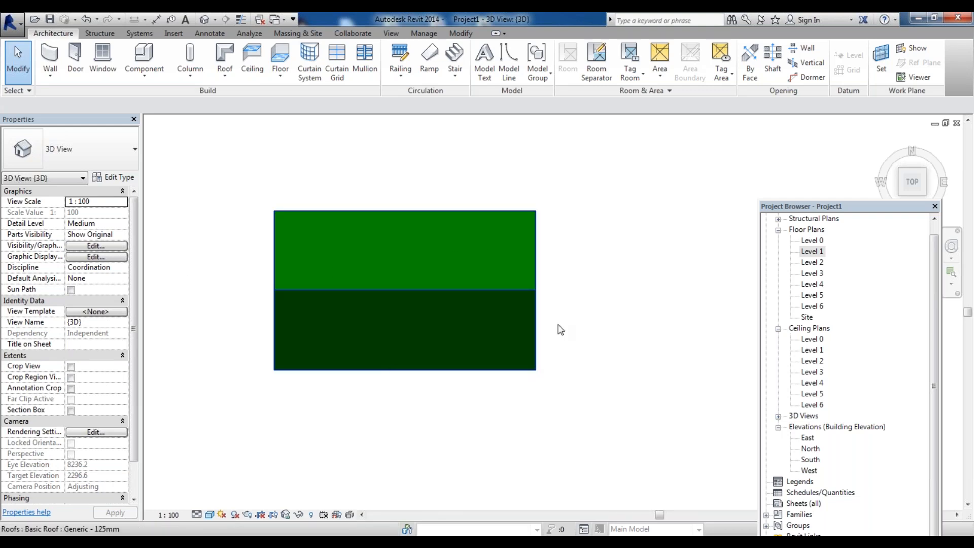
{"action": "left_click", "coordinate": [924, 194]}
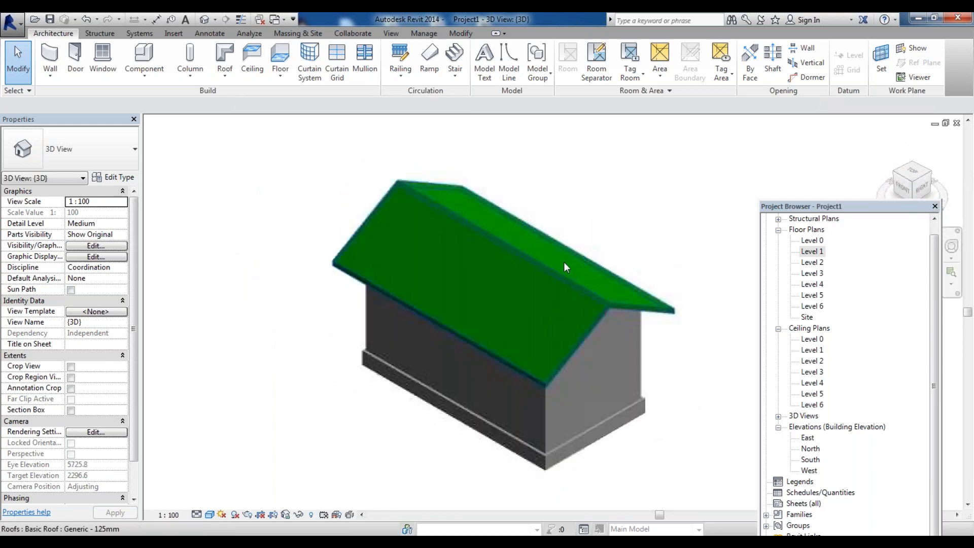
{"action": "key", "text": "w"}
{"action": "key", "text": "f"}
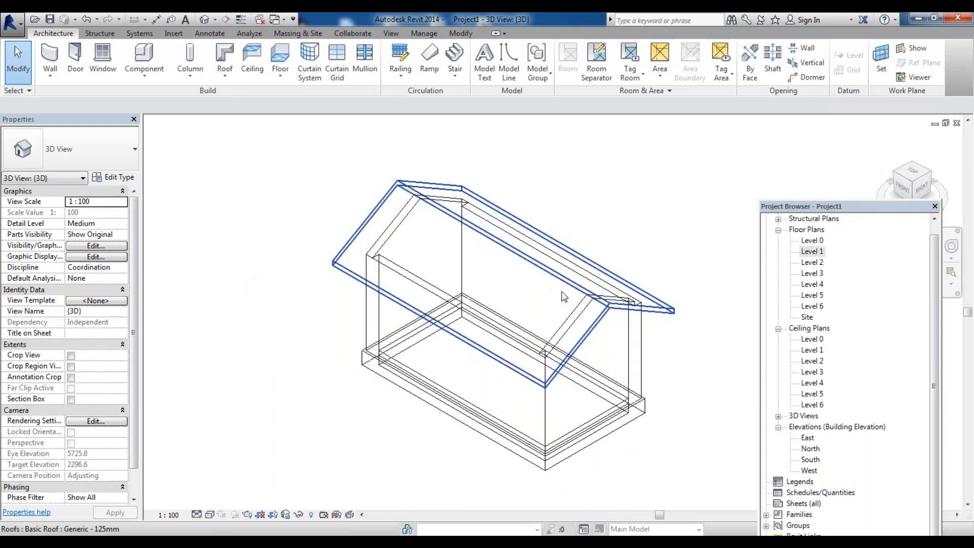
{"action": "key", "text": "h"}
{"action": "key", "text": "l"}
{"action": "key", "text": "s"}
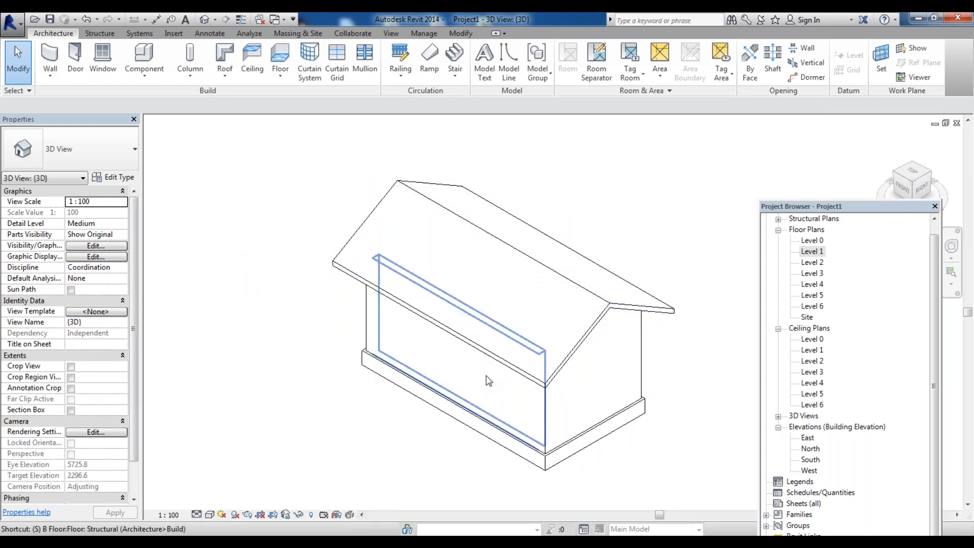
{"action": "key", "text": "d"}
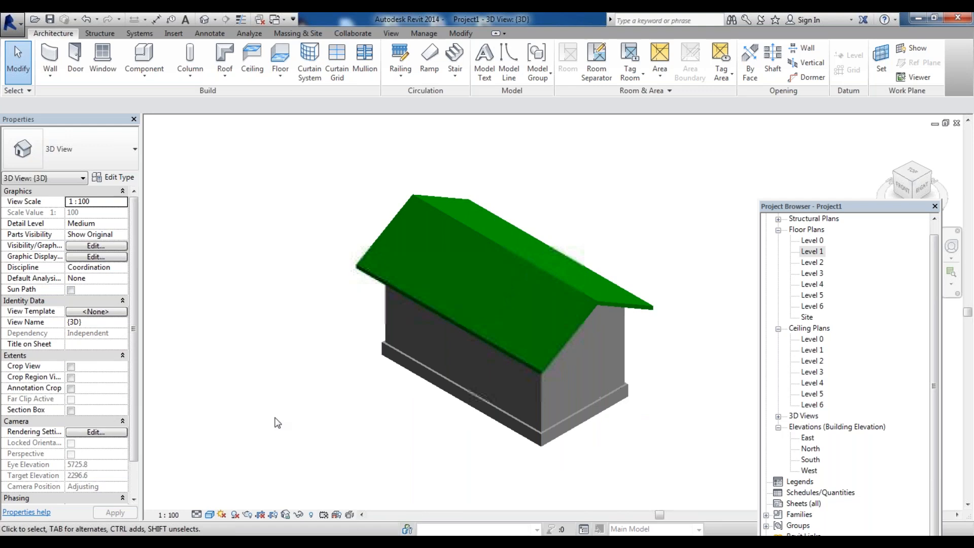
{"action": "scroll", "coordinate": [636, 311], "scroll_direction": "up", "scroll_amount": 3}
{"action": "scroll", "coordinate": [460, 323], "scroll_direction": "down", "scroll_amount": 5}
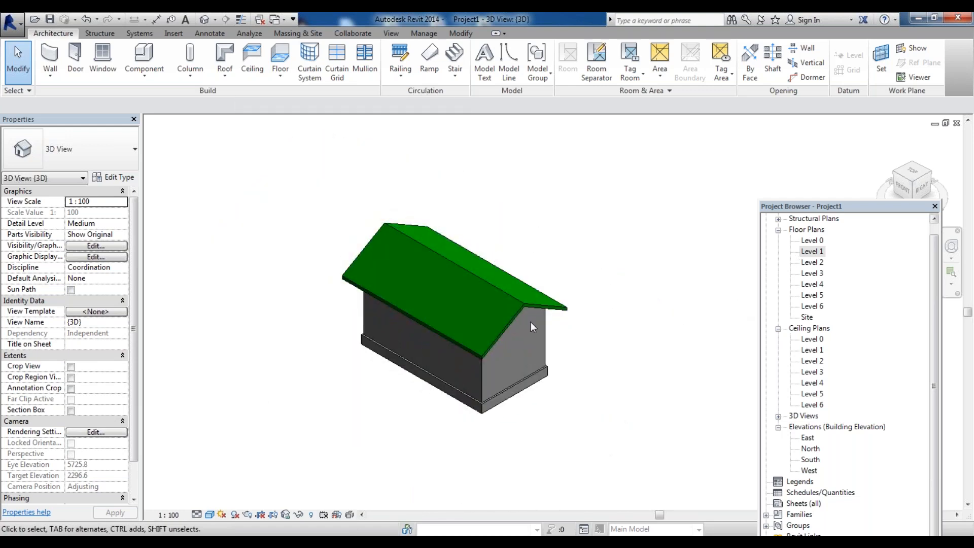
Open the Level 1 plan and place an M_Single-Flush 0915 x 2134mm door in the south wall near the west corner
{"action": "double_click", "coordinate": [812, 251]}
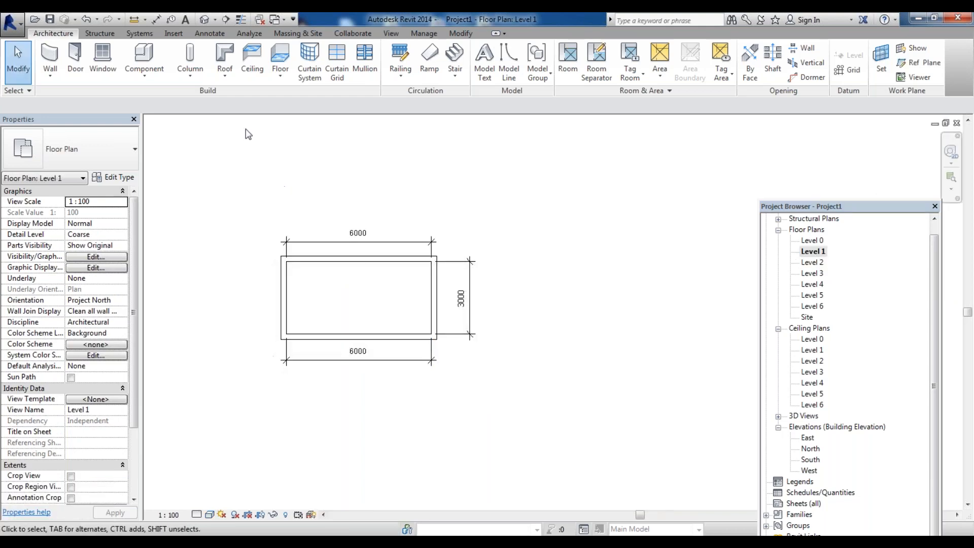
{"action": "left_click", "coordinate": [75, 57]}
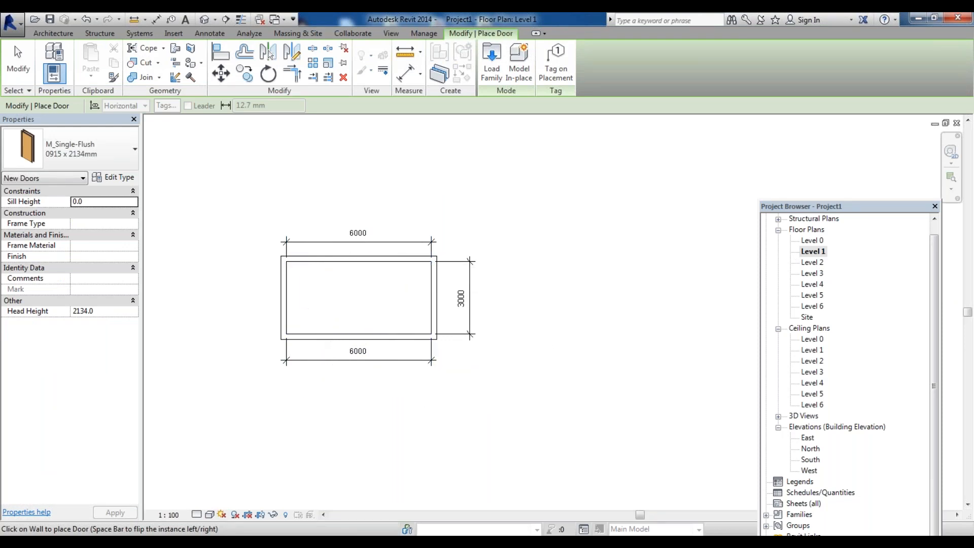
{"action": "left_click", "coordinate": [319, 333]}
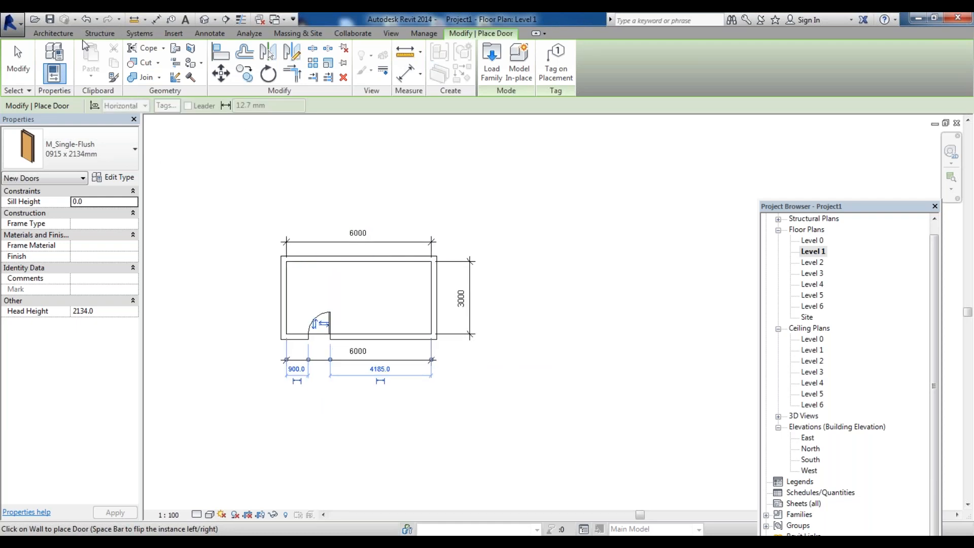
Place M_Fixed 0406 x 0610mm windows centred in the end walls
{"action": "left_click", "coordinate": [53, 33]}
{"action": "left_click", "coordinate": [103, 54]}
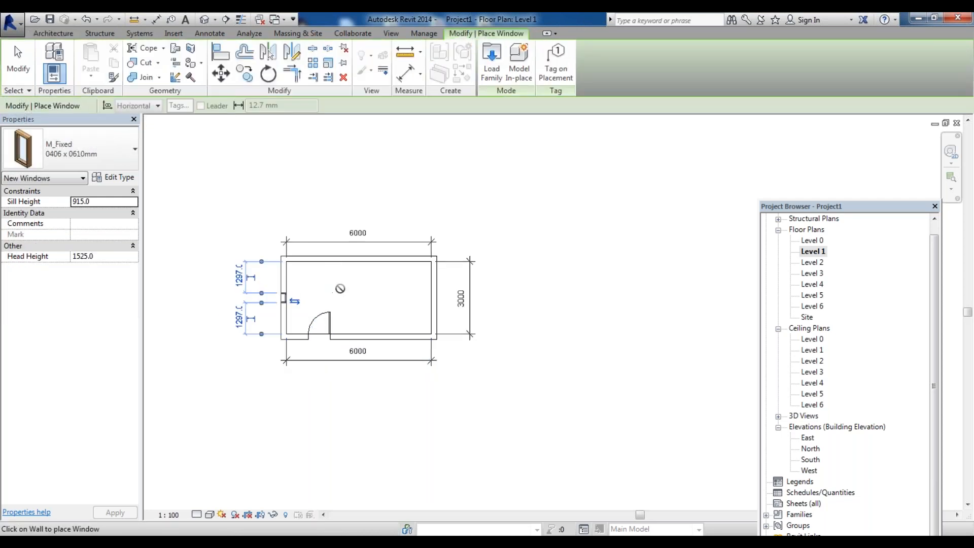
{"action": "left_click", "coordinate": [437, 297]}
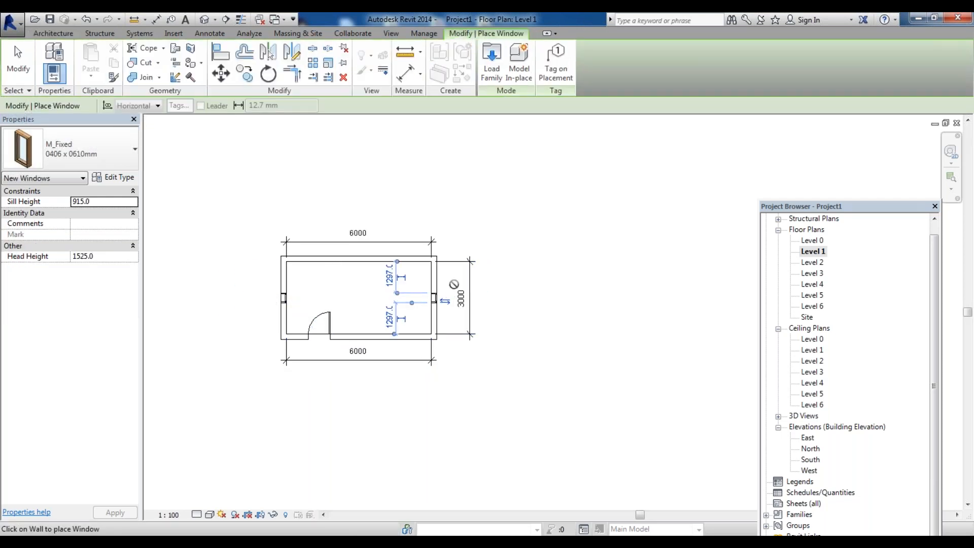
Place a second single-flush door in the north wall next to the east corner
{"action": "left_click", "coordinate": [66, 34]}
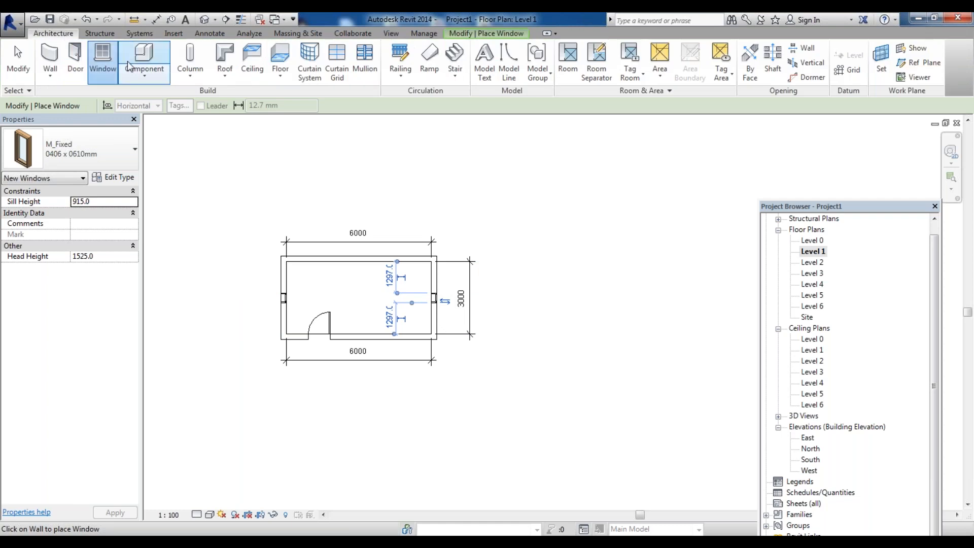
{"action": "left_click", "coordinate": [75, 58]}
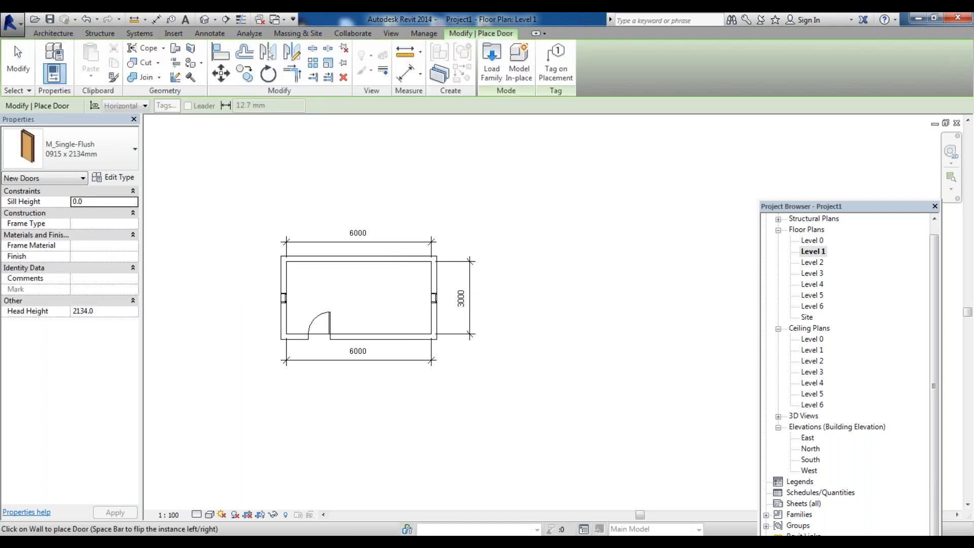
{"action": "left_click", "coordinate": [417, 260]}
{"action": "scroll", "coordinate": [334, 372], "scroll_direction": "up", "scroll_amount": 3}
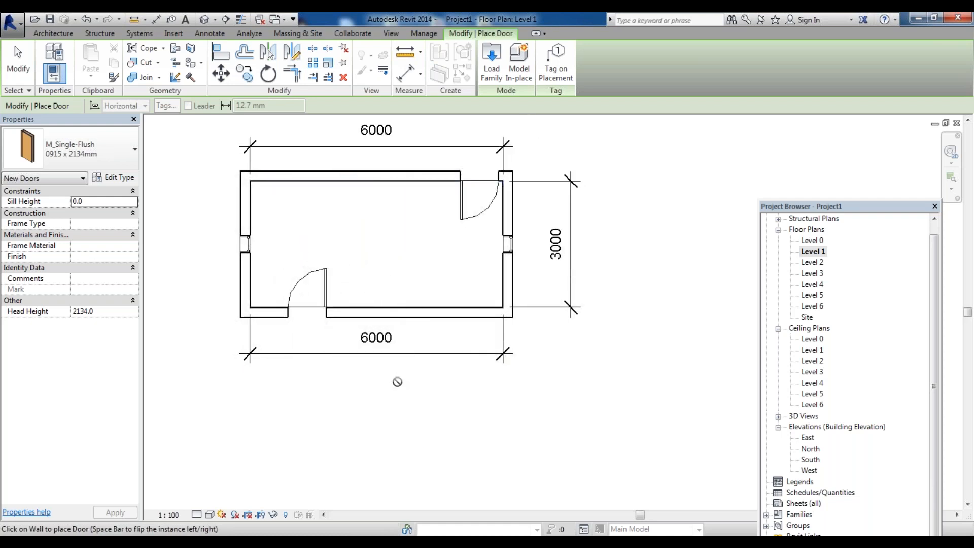
{"action": "key", "text": "Escape"}
{"action": "key", "text": "Escape"}
Flip the hinge side and swing direction of the south wall door
{"action": "left_click", "coordinate": [312, 290]}
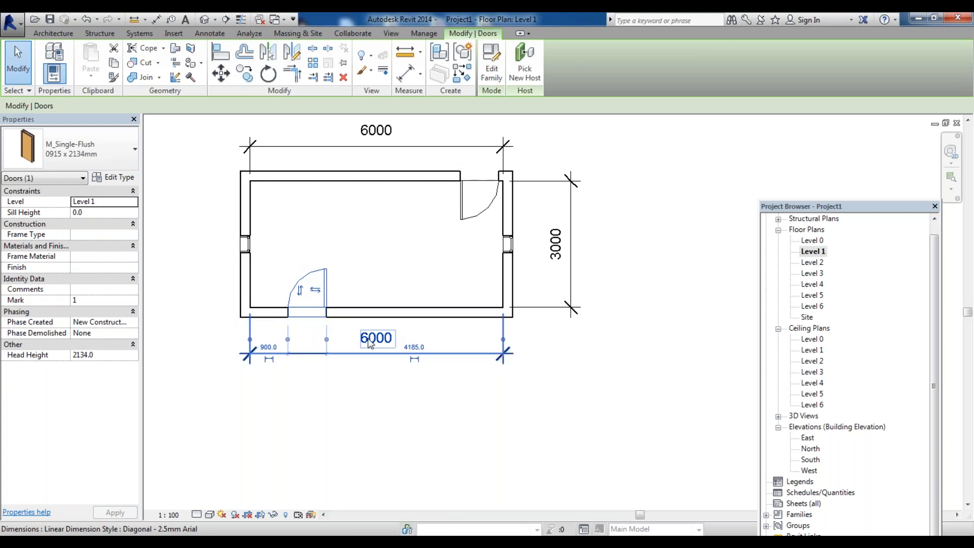
{"action": "key", "text": "space"}
{"action": "key", "text": "space"}
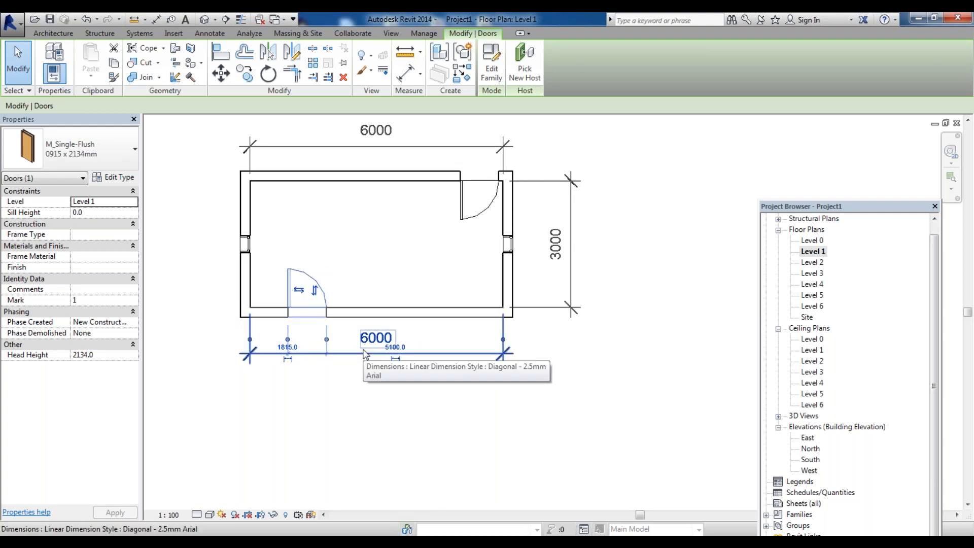
{"action": "key", "text": "space"}
{"action": "key", "text": "space"}
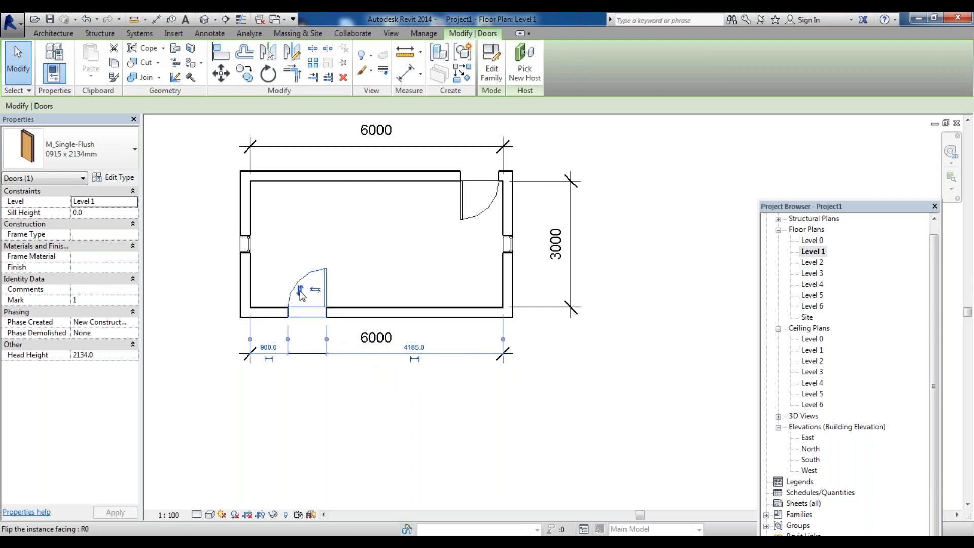
{"action": "left_click", "coordinate": [301, 291]}
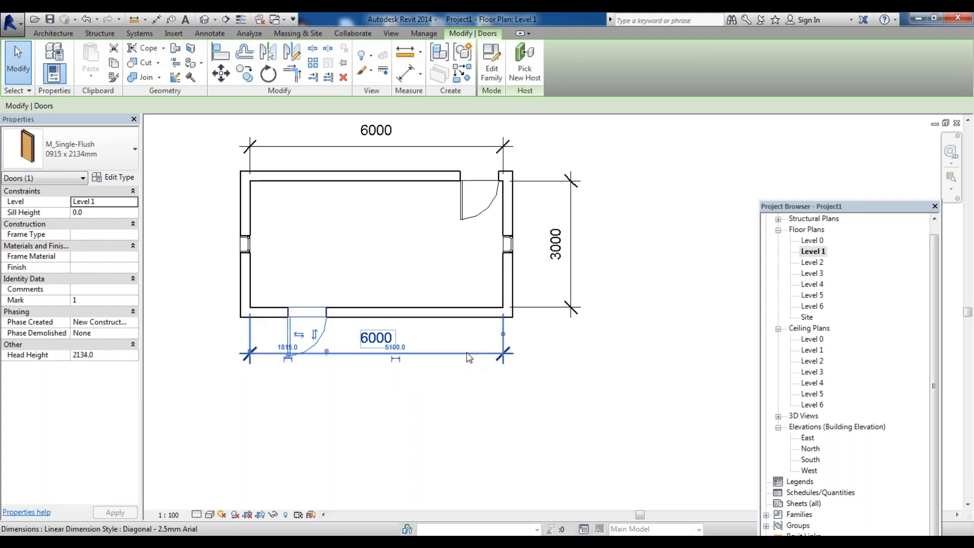
{"action": "key", "text": "space"}
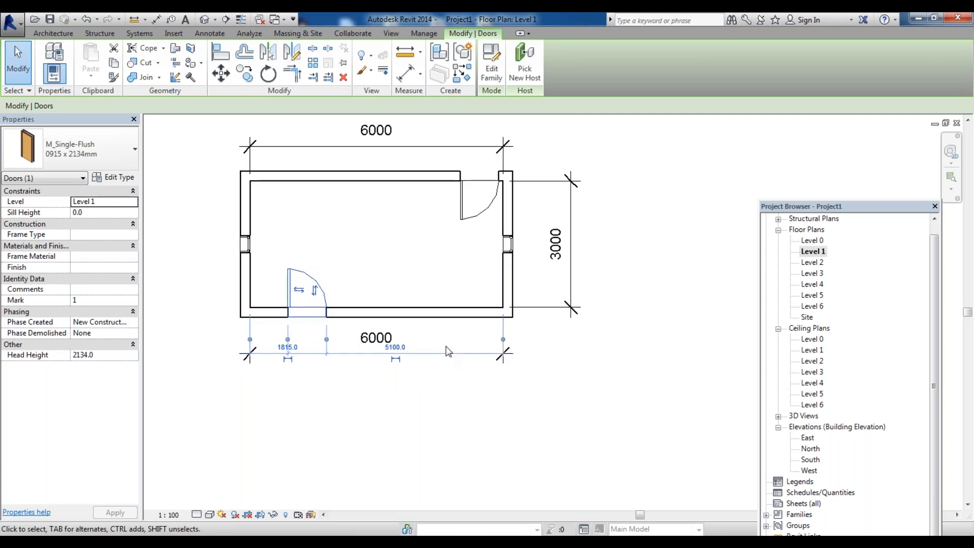
{"action": "left_click", "coordinate": [315, 290]}
{"action": "left_click", "coordinate": [319, 415]}
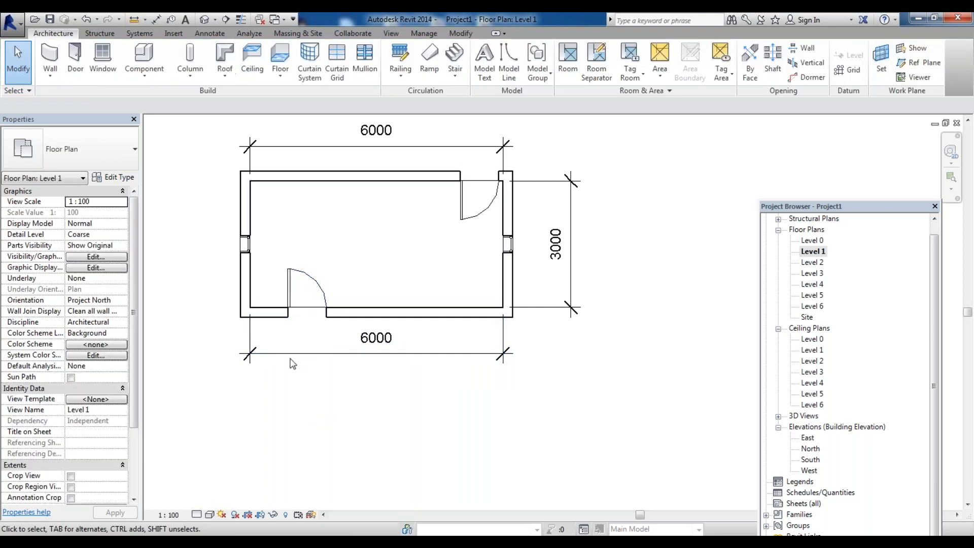
Flip the orientation of the door in the north wall
{"action": "left_click", "coordinate": [293, 297]}
{"action": "left_click", "coordinate": [486, 212]}
{"action": "key", "text": "space"}
{"action": "key", "text": "Escape"}
{"action": "scroll", "coordinate": [489, 260], "scroll_direction": "up", "scroll_amount": 2}
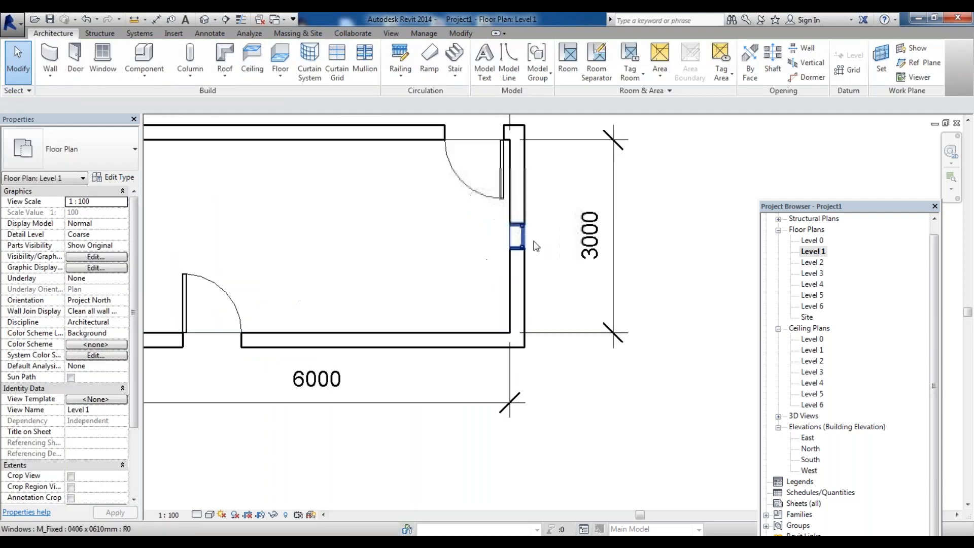
Inspect the east window's placement and move the Project Browser panel higher
{"action": "left_click", "coordinate": [523, 236]}
{"action": "scroll", "coordinate": [571, 285], "scroll_direction": "down", "scroll_amount": 2}
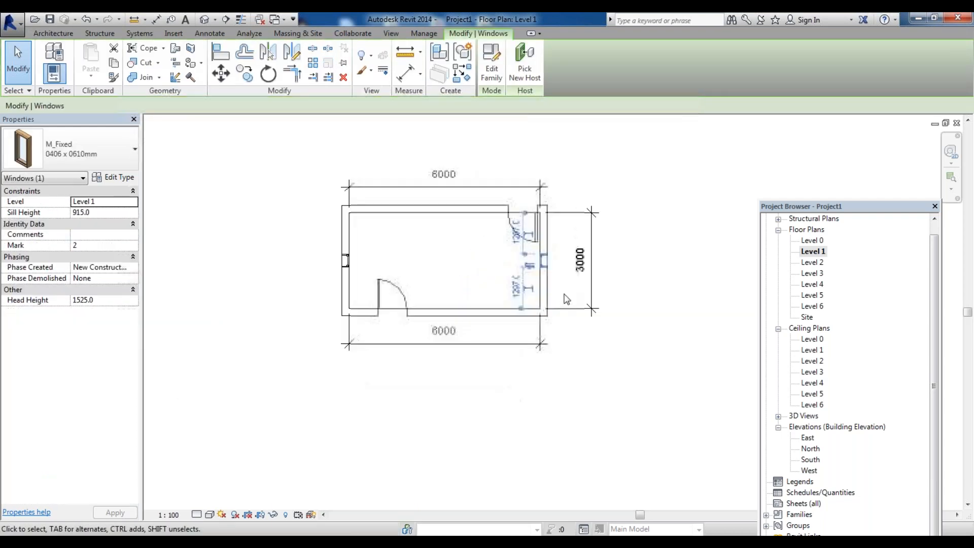
{"action": "key", "text": "Escape"}
{"action": "scroll", "coordinate": [517, 246], "scroll_direction": "up", "scroll_amount": 2}
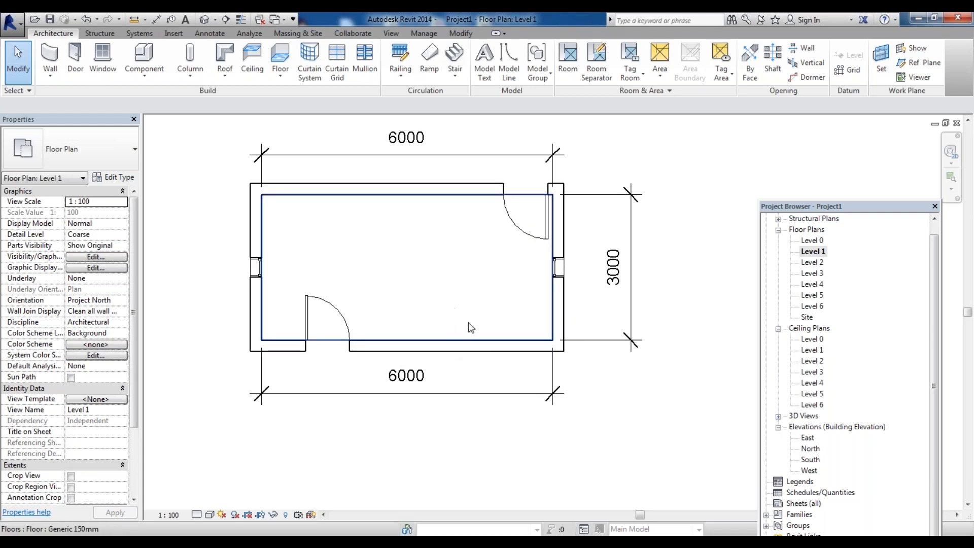
{"action": "left_click_drag", "start_coordinate": [936, 325], "coordinate": [936, 380]}
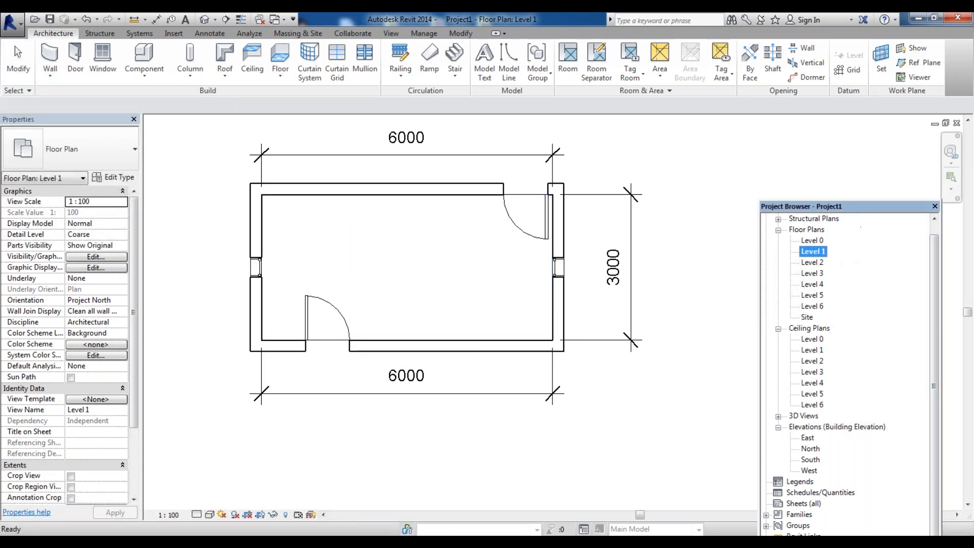
{"action": "left_click_drag", "start_coordinate": [864, 131], "coordinate": [860, 133]}
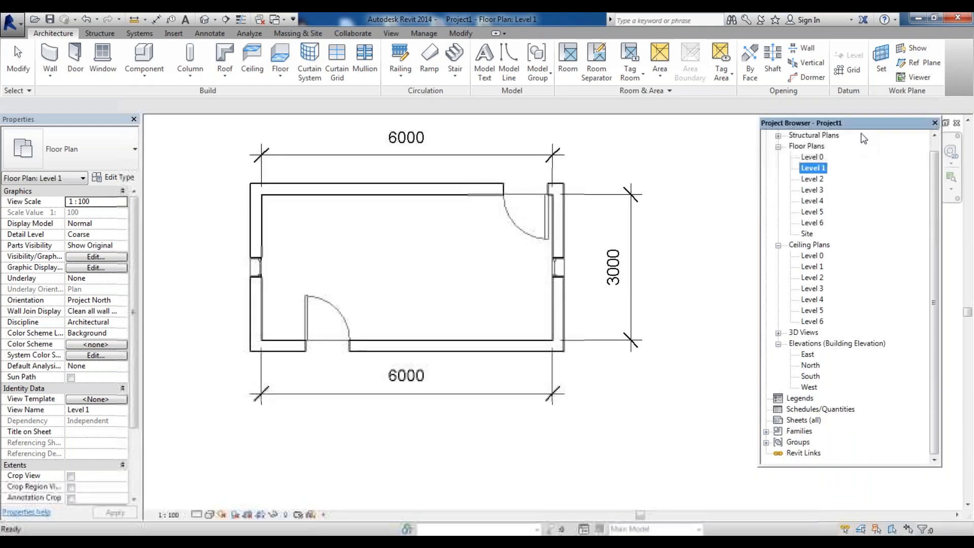
Open the South, East and West elevations to review the door, windows and roof gables
{"action": "double_click", "coordinate": [814, 376]}
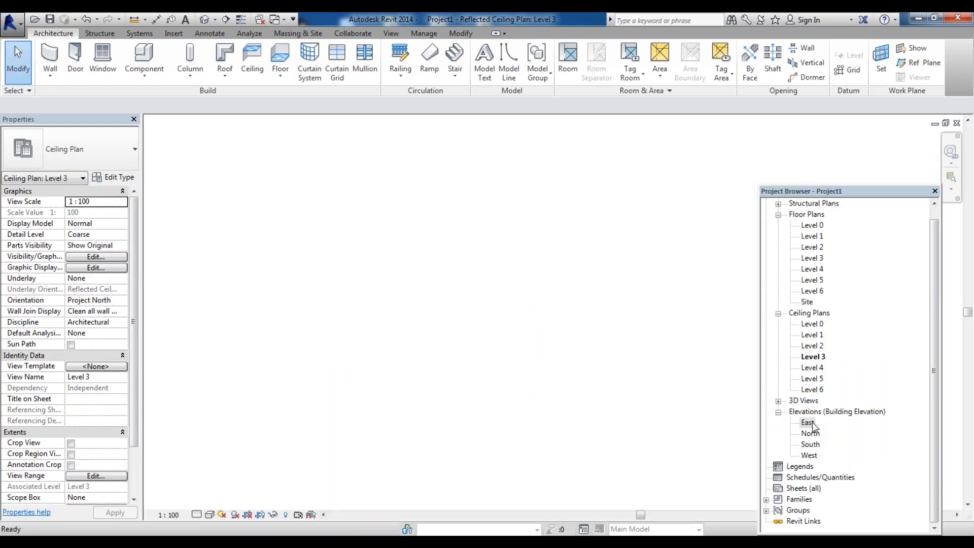
{"action": "double_click", "coordinate": [807, 422]}
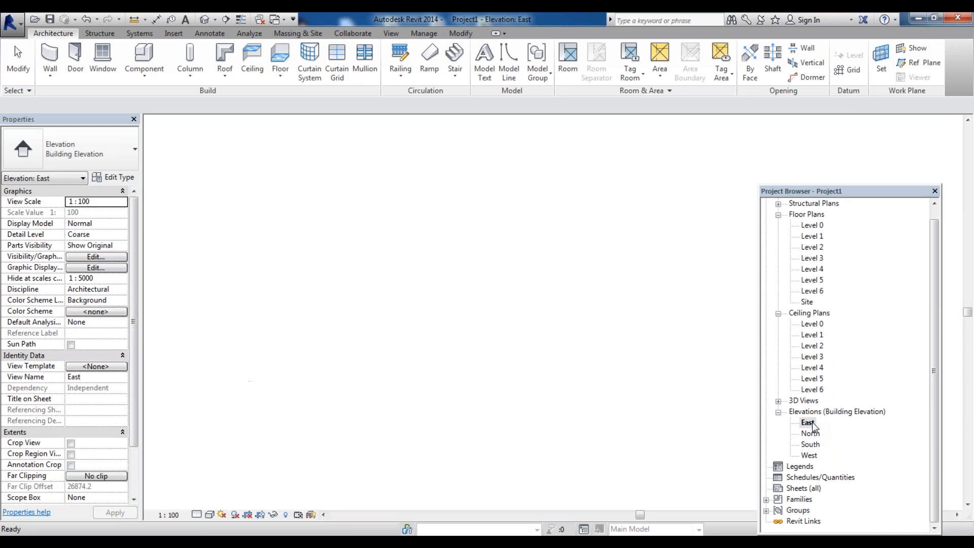
{"action": "scroll", "coordinate": [540, 395], "scroll_direction": "up", "scroll_amount": 8}
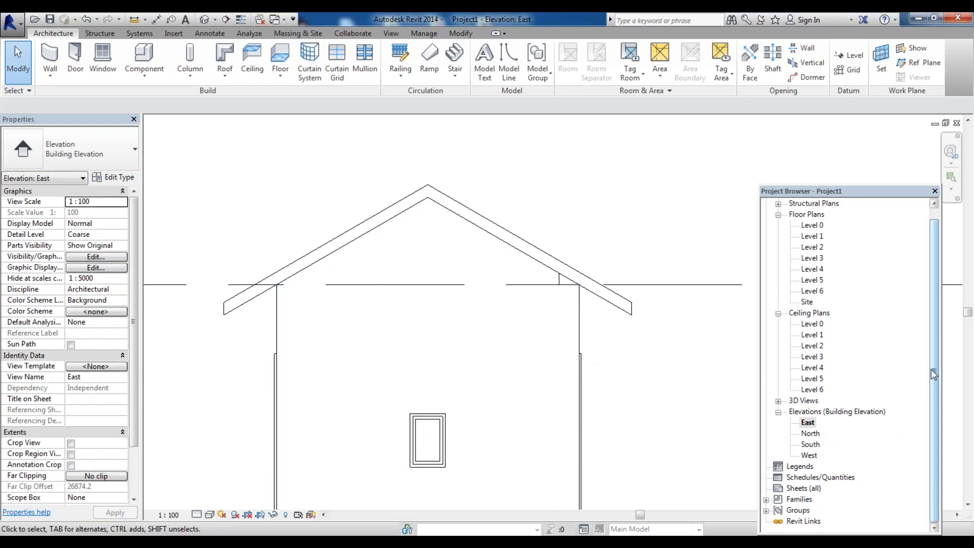
{"action": "left_click", "coordinate": [864, 191]}
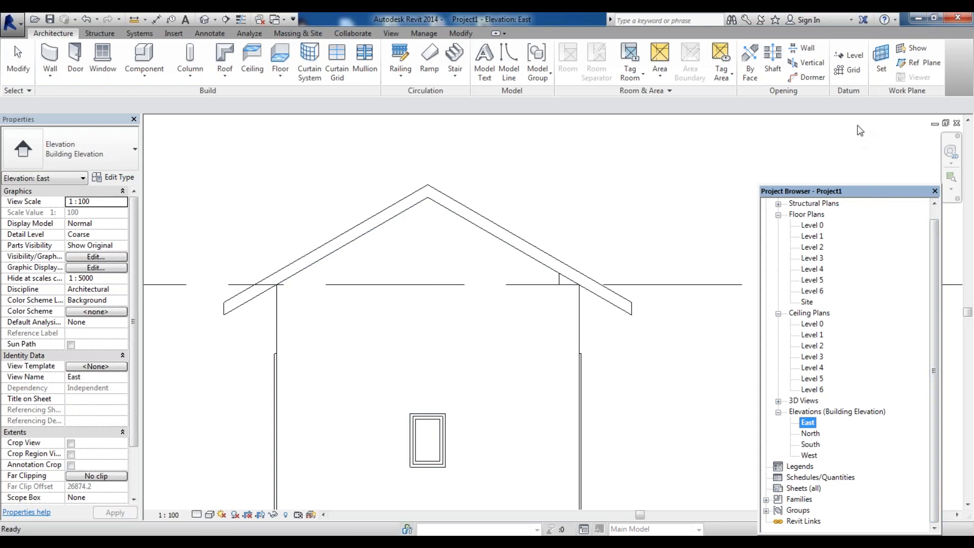
{"action": "double_click", "coordinate": [809, 455]}
{"action": "left_click_drag", "start_coordinate": [832, 191], "coordinate": [827, 128]}
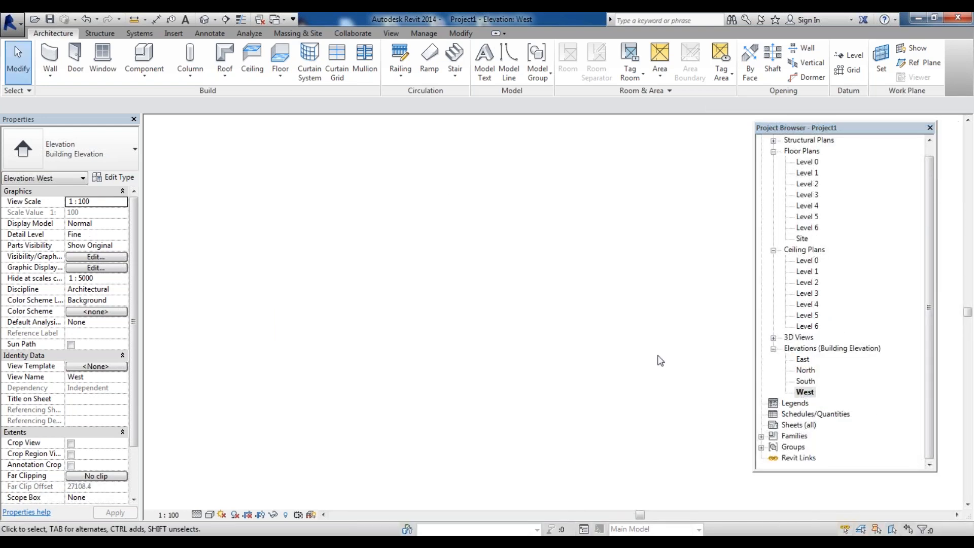
{"action": "scroll", "coordinate": [535, 300], "scroll_direction": "down", "scroll_amount": 3}
{"action": "scroll", "coordinate": [548, 398], "scroll_direction": "up", "scroll_amount": 8}
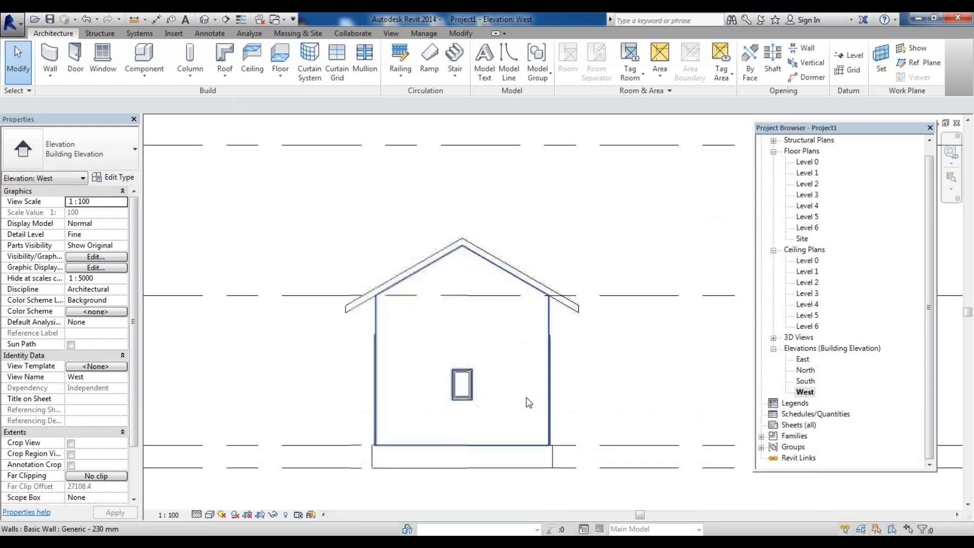
{"action": "scroll", "coordinate": [446, 371], "scroll_direction": "up", "scroll_amount": 2}
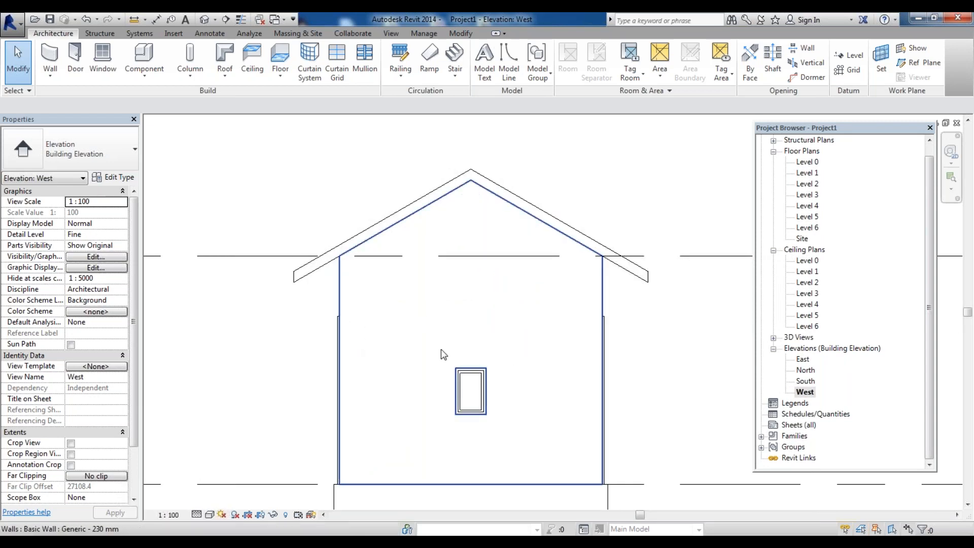
{"action": "left_click", "coordinate": [479, 374]}
{"action": "key", "text": "Escape"}
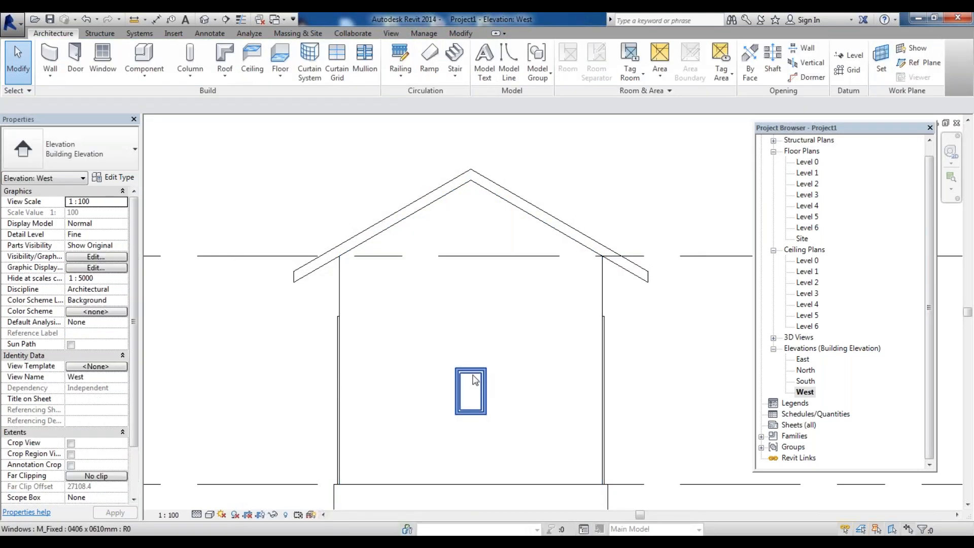
{"action": "left_click", "coordinate": [472, 375]}
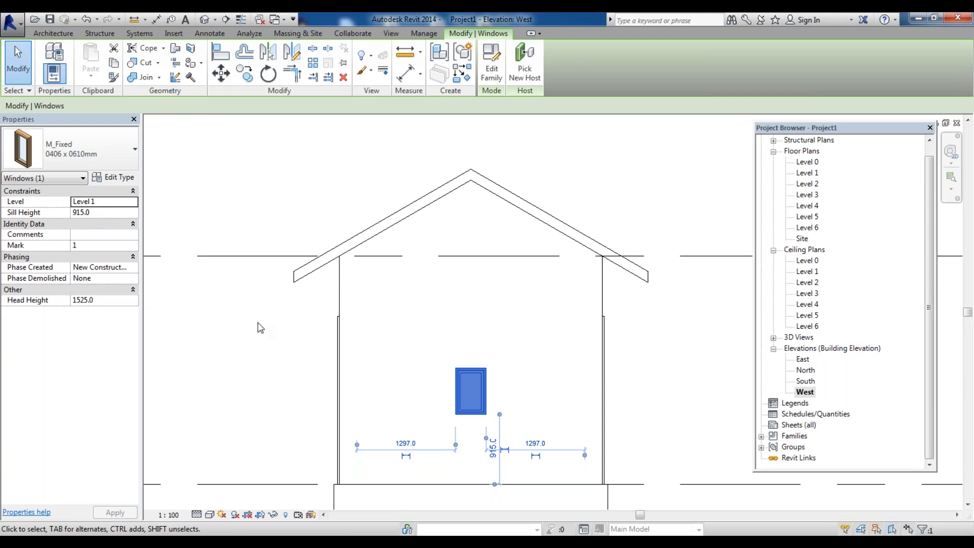
{"action": "key", "text": "Escape"}
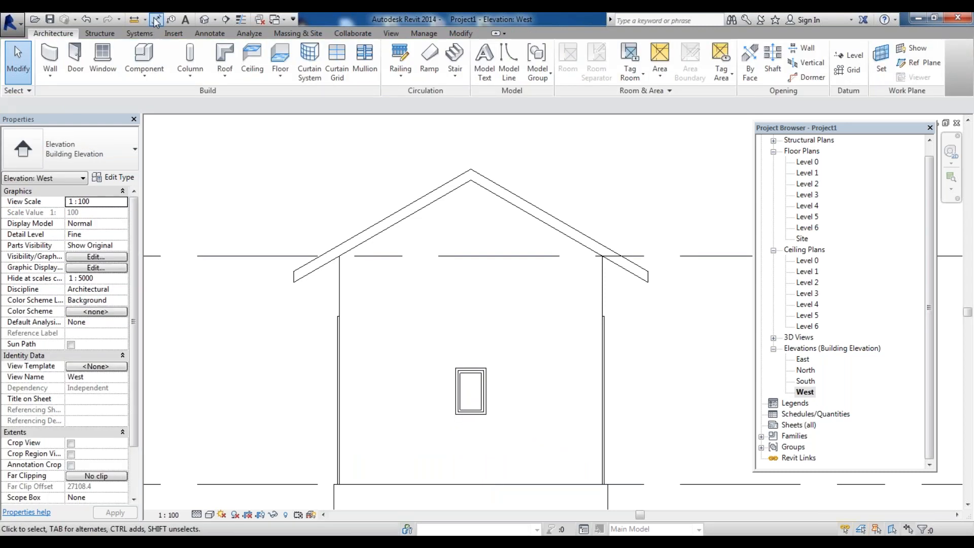
Measure the height of the window's head above the floor in the West elevation with a temporary aligned dimension
{"action": "left_click", "coordinate": [156, 22]}
{"action": "left_click", "coordinate": [482, 368]}
{"action": "left_click", "coordinate": [482, 484]}
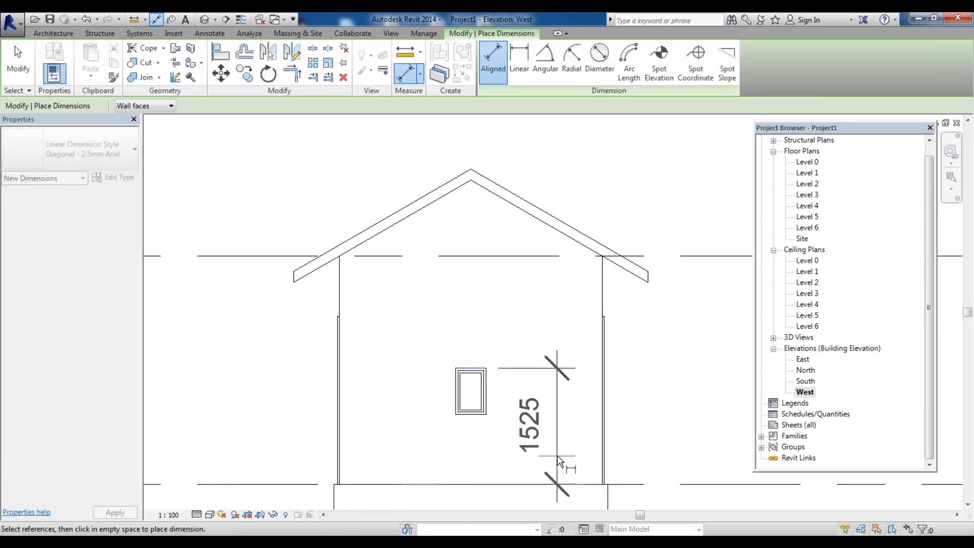
{"action": "key", "text": "Escape"}
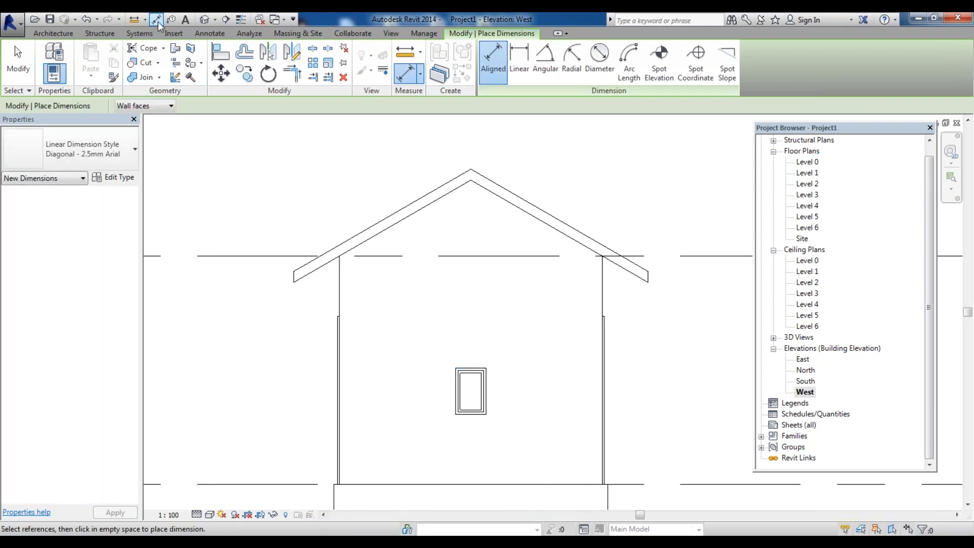
Measure the head height of the door in the South elevation with a temporary aligned dimension
{"action": "left_click", "coordinate": [158, 21]}
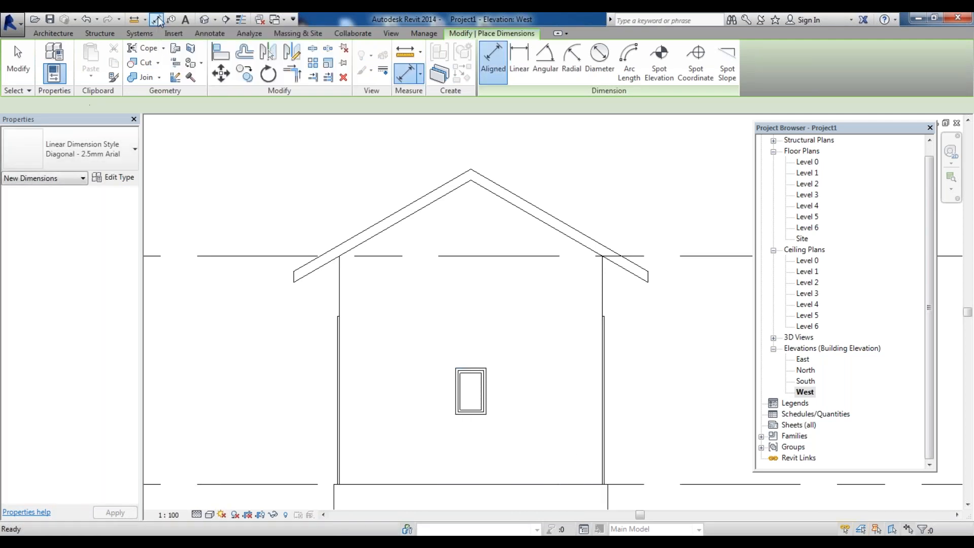
{"action": "left_click", "coordinate": [203, 35]}
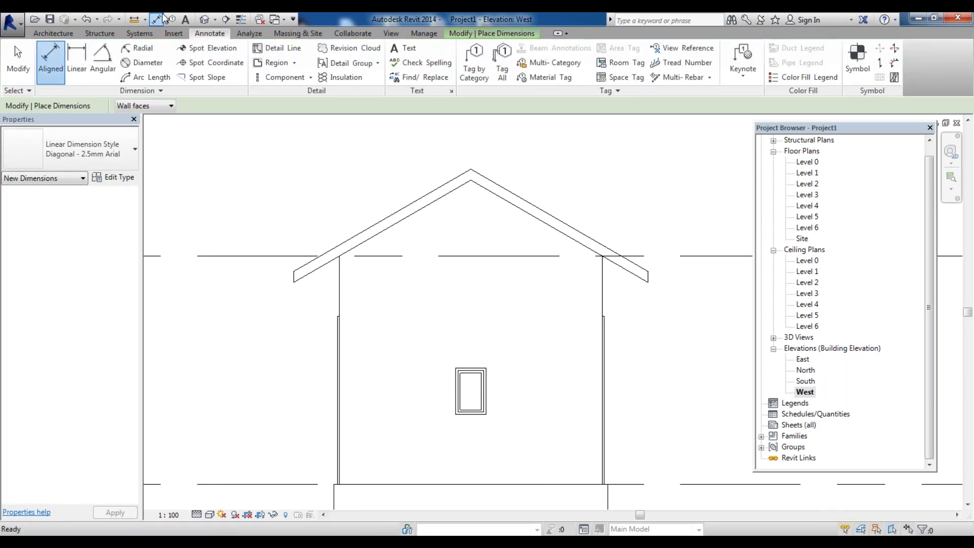
{"action": "scroll", "coordinate": [337, 319], "scroll_direction": "up", "scroll_amount": 3}
{"action": "scroll", "coordinate": [338, 319], "scroll_direction": "up", "scroll_amount": 1}
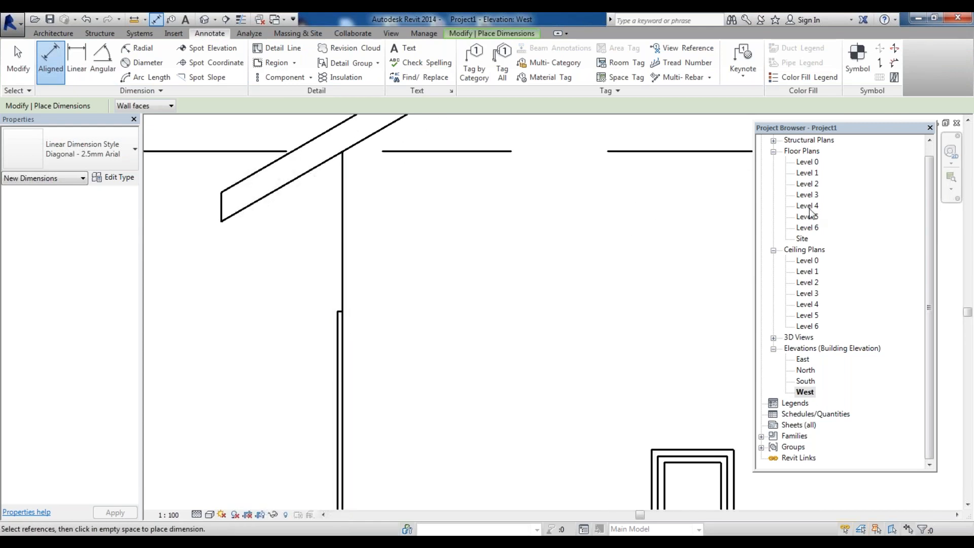
{"action": "double_click", "coordinate": [806, 380]}
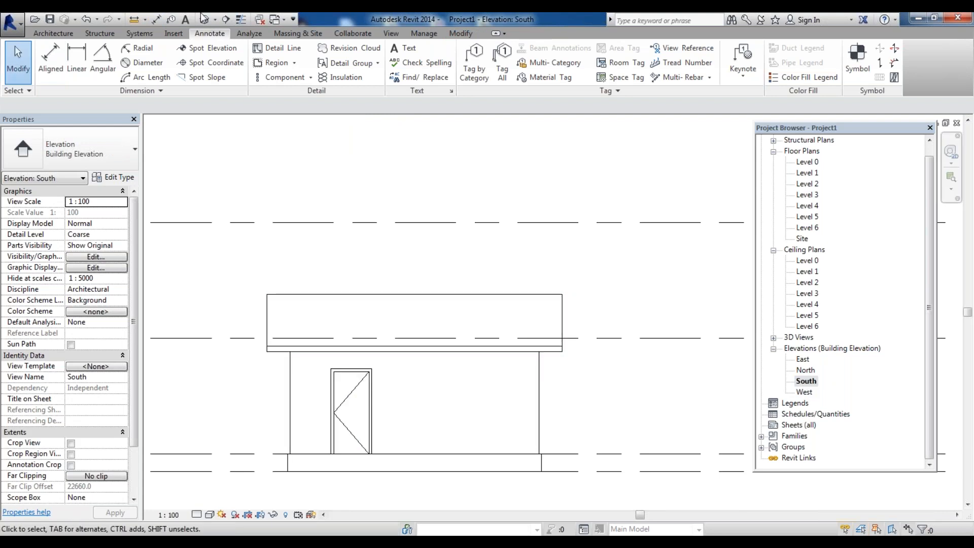
{"action": "left_click", "coordinate": [157, 20]}
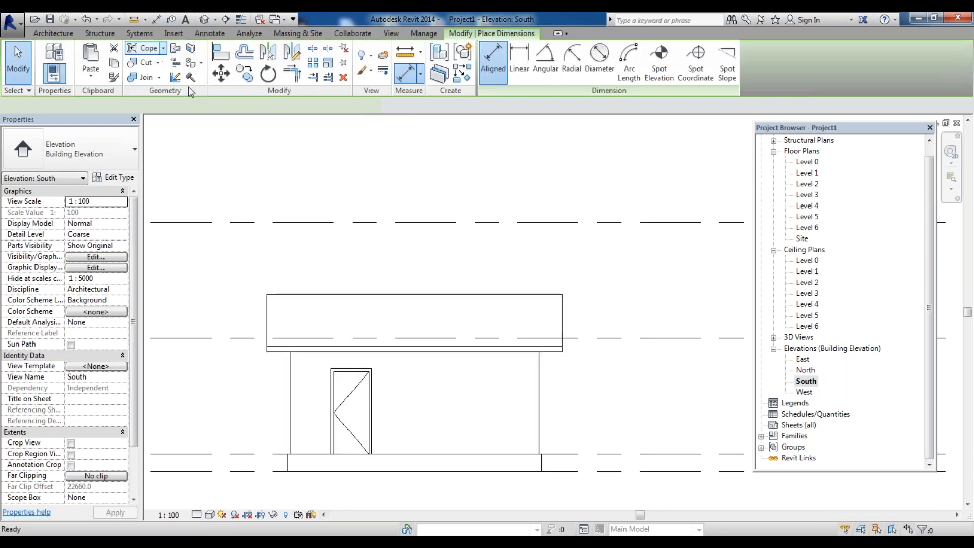
{"action": "left_click", "coordinate": [358, 370]}
{"action": "left_click", "coordinate": [381, 454]}
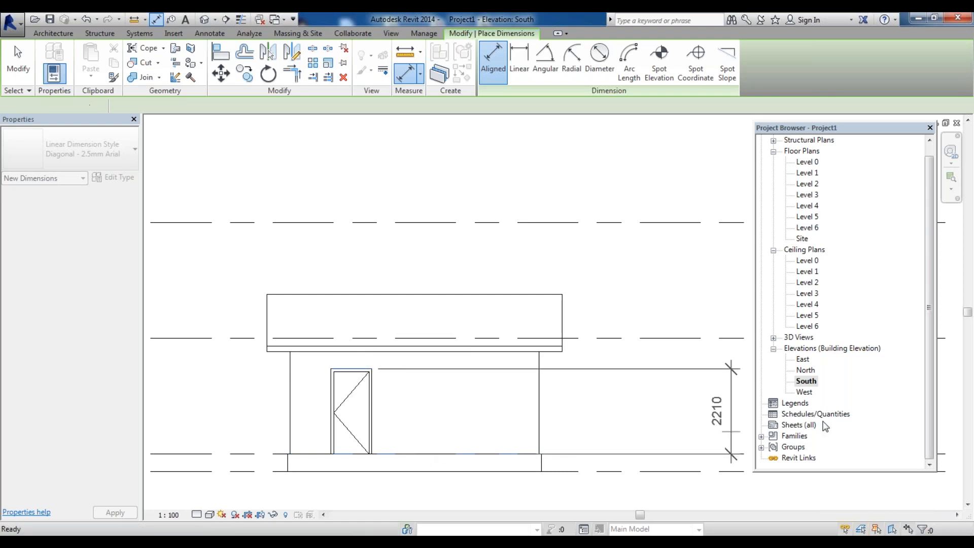
{"action": "key", "text": "Escape"}
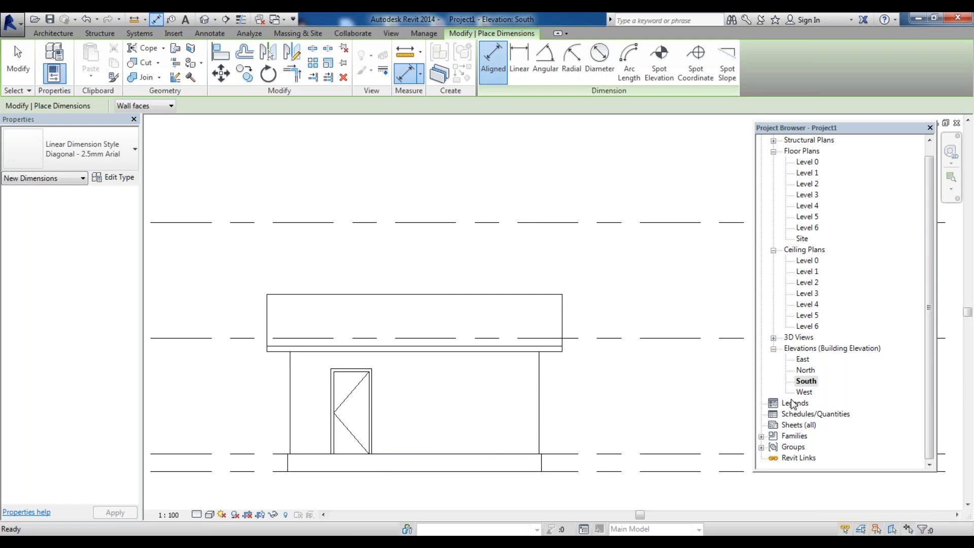
In the East elevation, select the windows and set their head height to 2210 mm
{"action": "double_click", "coordinate": [804, 359]}
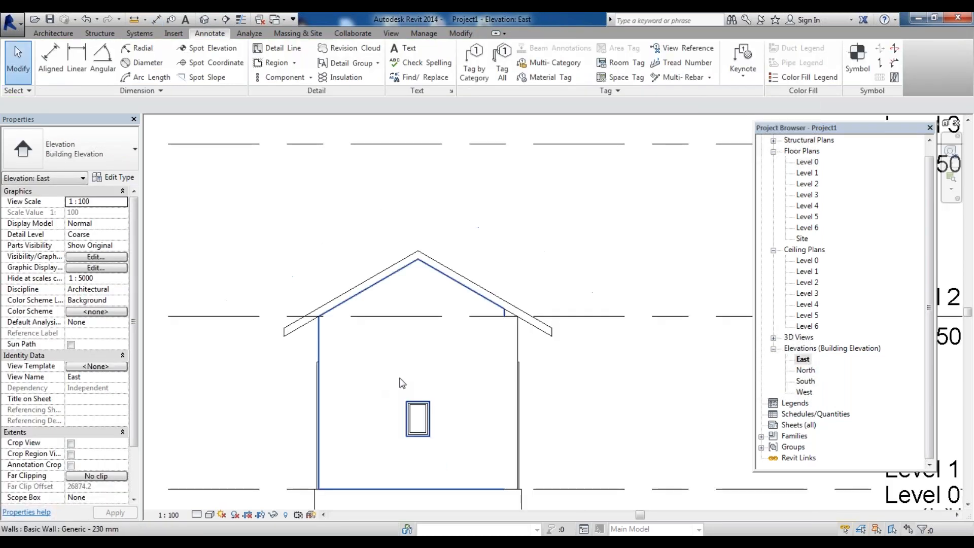
{"action": "scroll", "coordinate": [402, 383], "scroll_direction": "down", "scroll_amount": 2}
{"action": "key", "text": "w"}
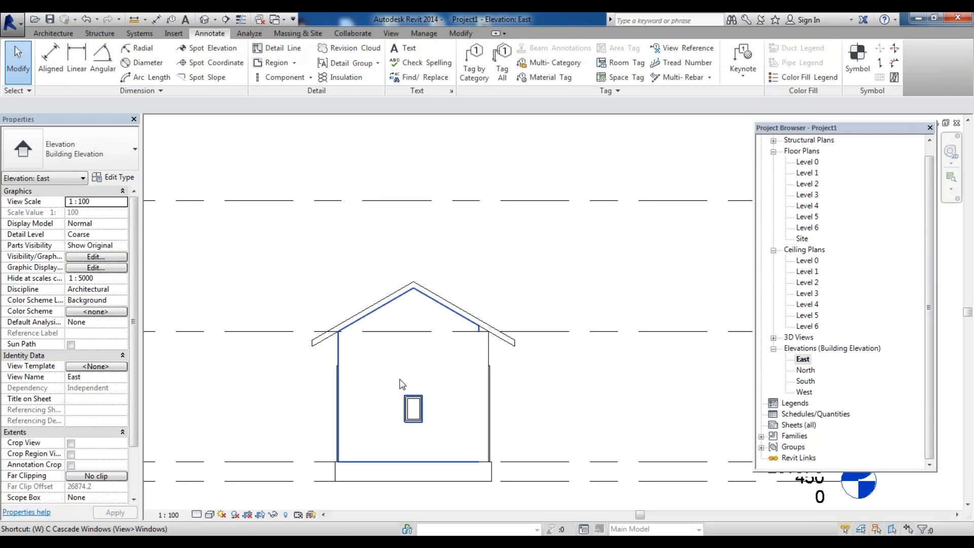
{"action": "key", "text": "f"}
{"action": "left_click_drag", "start_coordinate": [384, 374], "coordinate": [445, 439]}
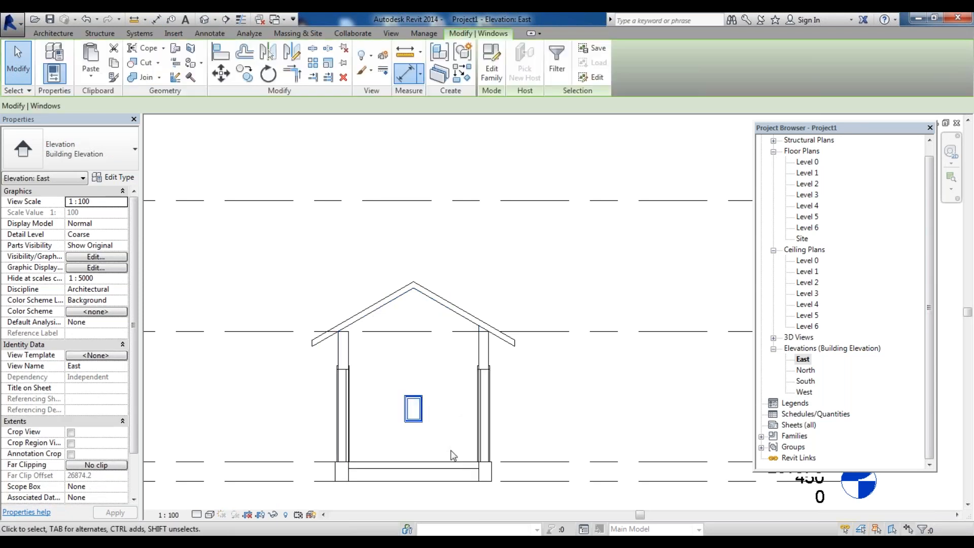
{"action": "left_click", "coordinate": [103, 299]}
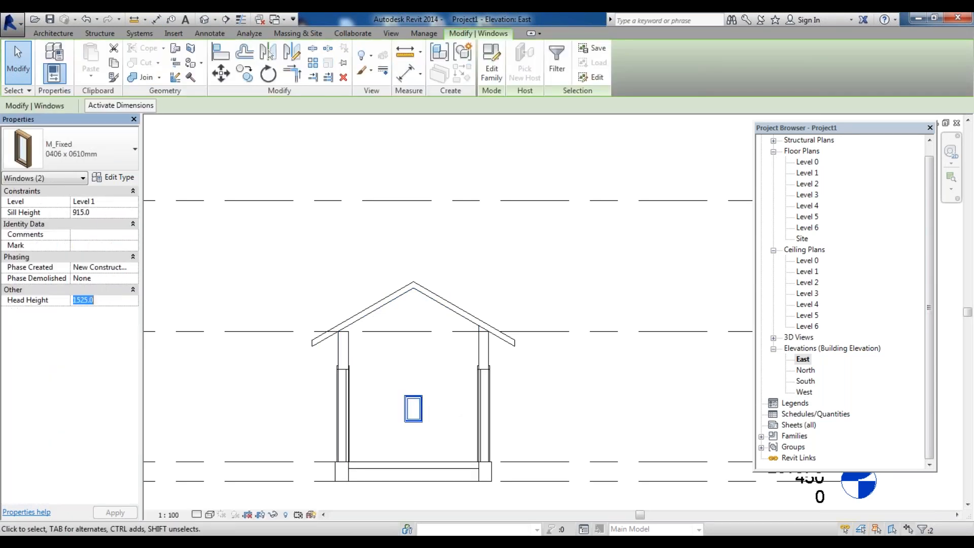
{"action": "type", "text": "2210"}
{"action": "key", "text": "Return"}
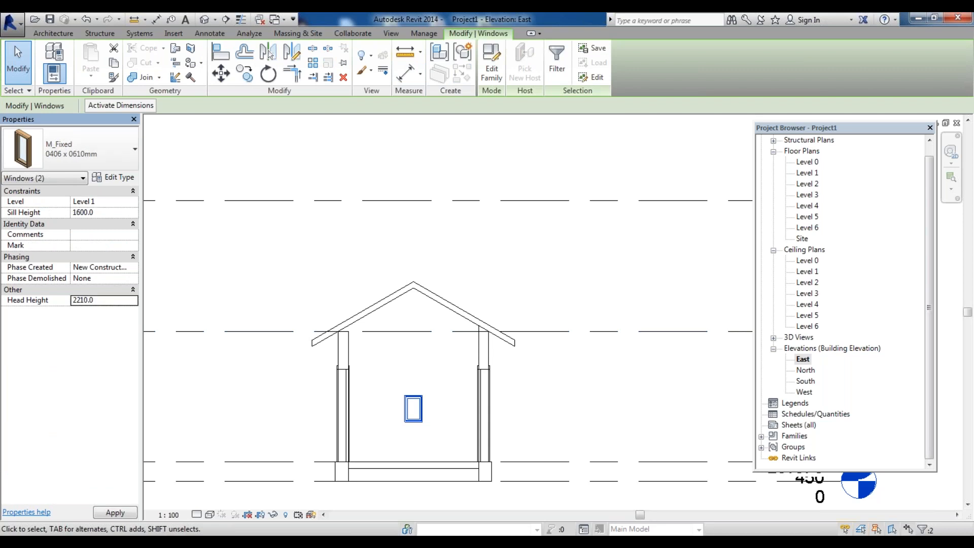
{"action": "left_click", "coordinate": [115, 512]}
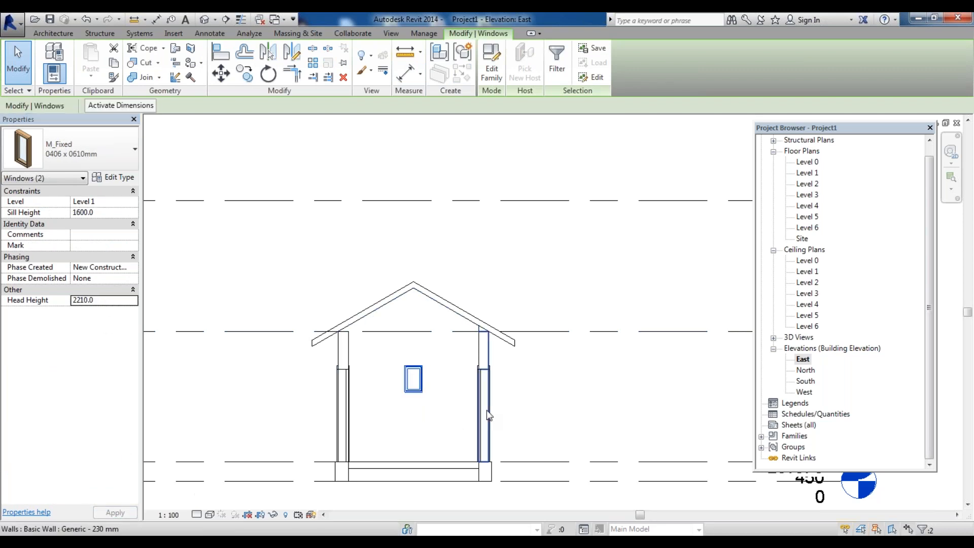
Review the East, South and West elevations to compare the window and door heights
{"action": "scroll", "coordinate": [398, 404], "scroll_direction": "up", "scroll_amount": 3}
{"action": "scroll", "coordinate": [450, 378], "scroll_direction": "up", "scroll_amount": 1}
{"action": "left_click", "coordinate": [618, 380]}
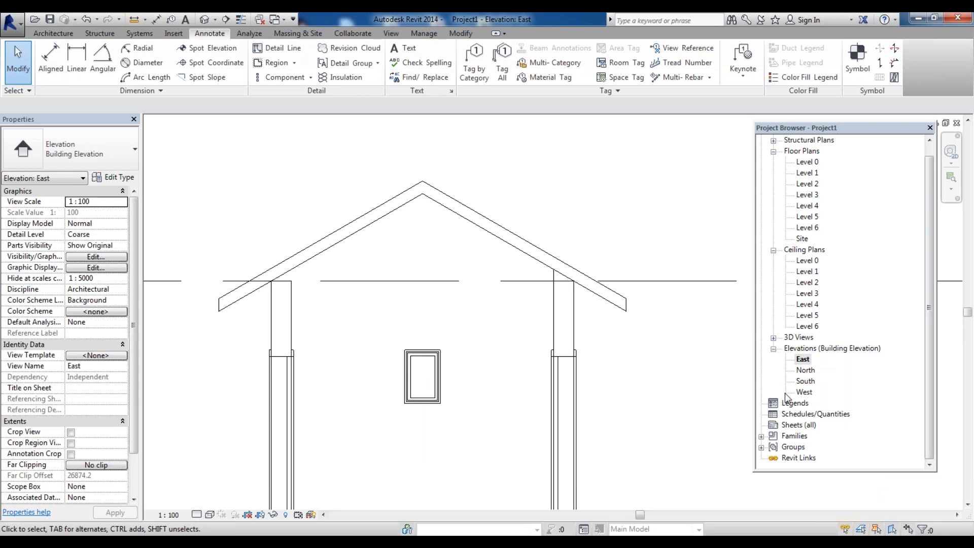
{"action": "scroll", "coordinate": [427, 334], "scroll_direction": "down", "scroll_amount": 3}
{"action": "scroll", "coordinate": [393, 332], "scroll_direction": "up", "scroll_amount": 2}
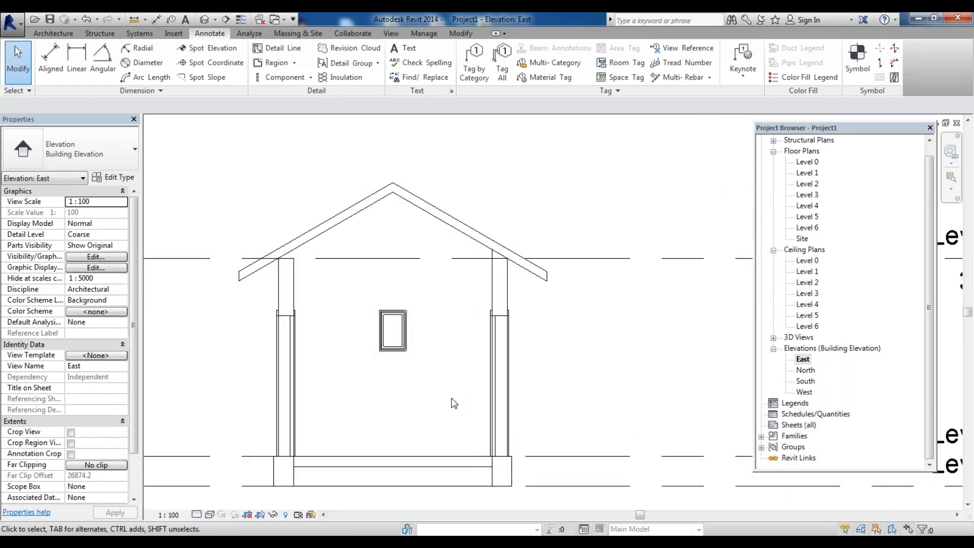
{"action": "scroll", "coordinate": [455, 404], "scroll_direction": "down", "scroll_amount": 2}
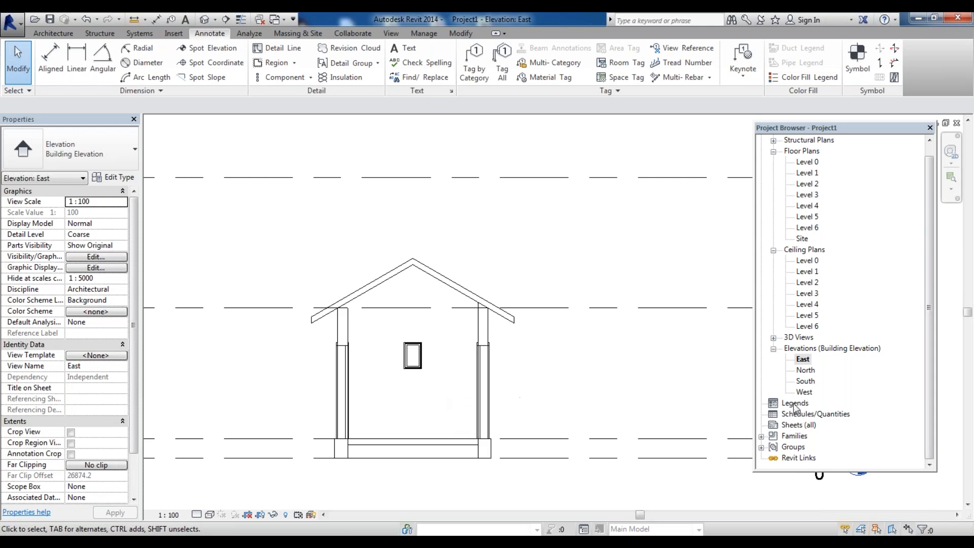
{"action": "double_click", "coordinate": [807, 383]}
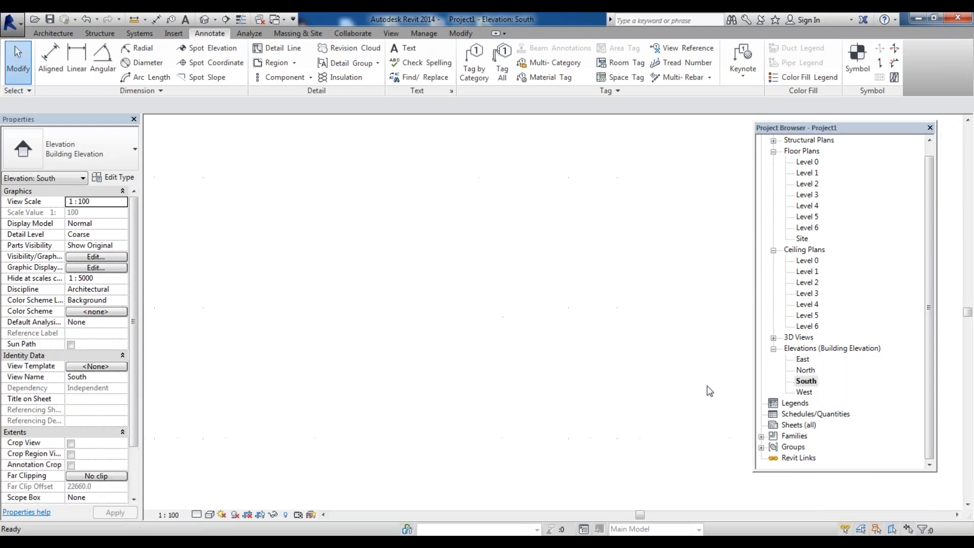
{"action": "scroll", "coordinate": [378, 411], "scroll_direction": "down", "scroll_amount": 2}
{"action": "scroll", "coordinate": [356, 414], "scroll_direction": "up", "scroll_amount": 2}
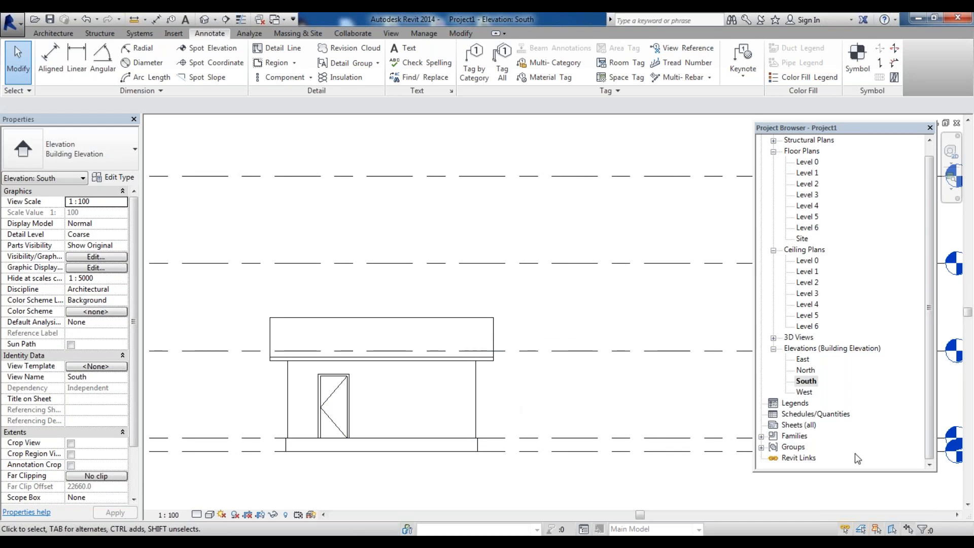
{"action": "double_click", "coordinate": [804, 391]}
{"action": "scroll", "coordinate": [510, 393], "scroll_direction": "up", "scroll_amount": 3}
Change the west elevation window's type to M_Fixed 0915 x 0610mm
{"action": "left_click", "coordinate": [509, 390]}
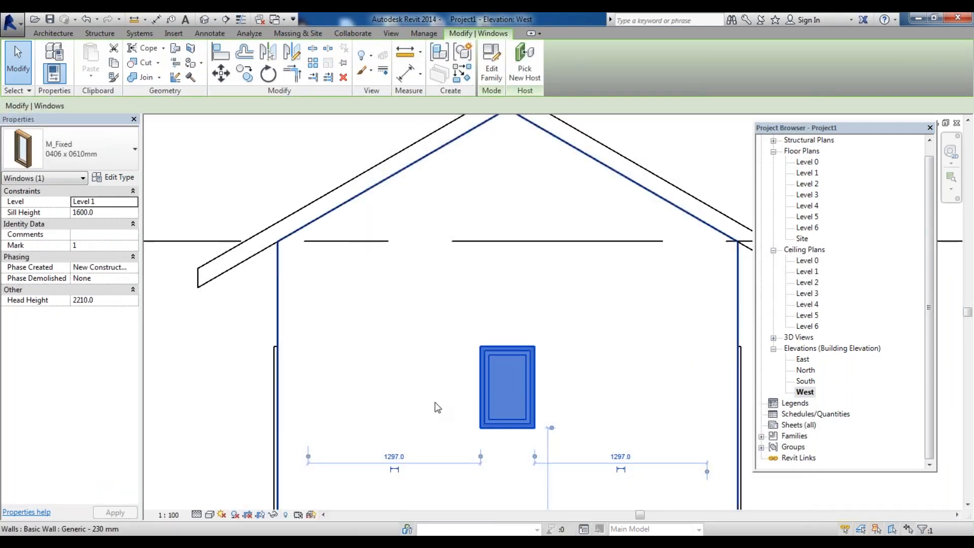
{"action": "scroll", "coordinate": [311, 370], "scroll_direction": "down", "scroll_amount": 2}
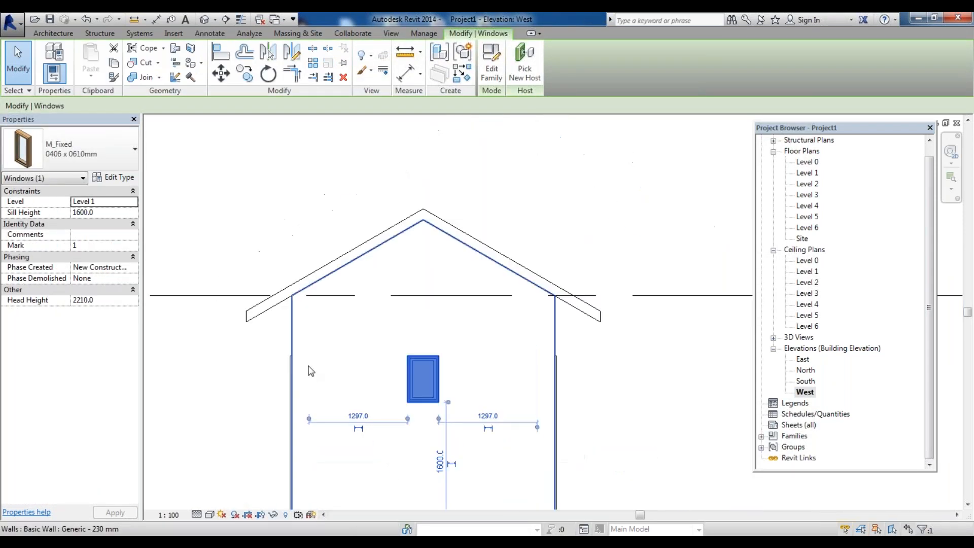
{"action": "left_click", "coordinate": [71, 160]}
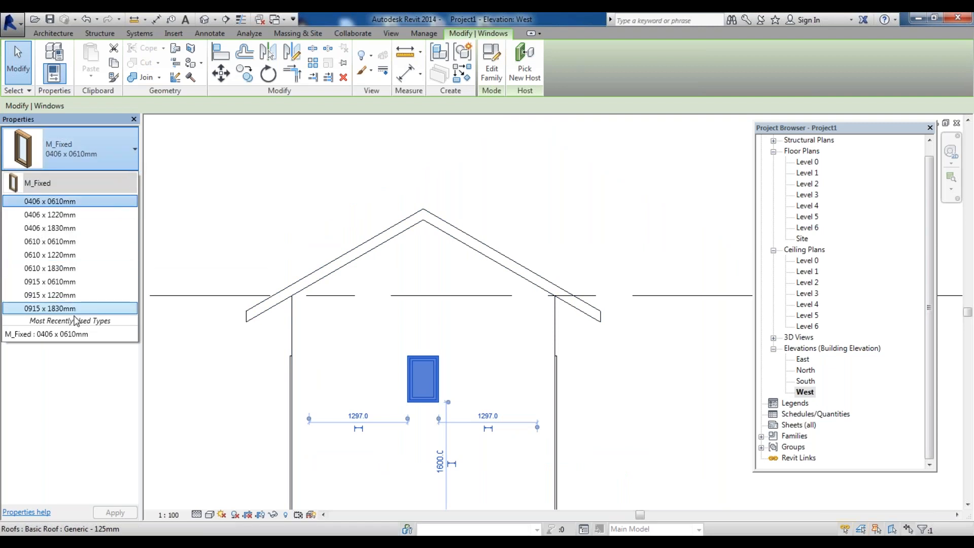
{"action": "mouse_move", "coordinate": [69, 312]}
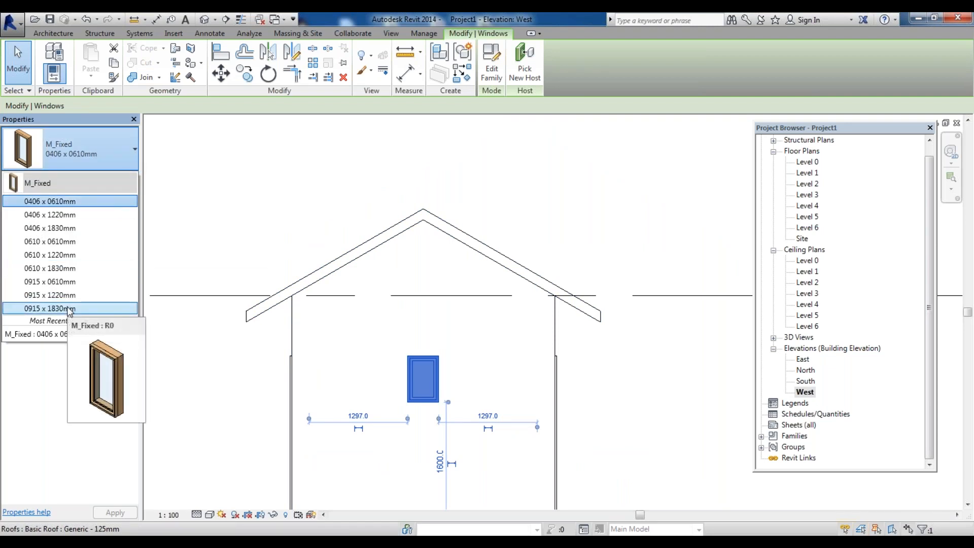
{"action": "left_click", "coordinate": [69, 309]}
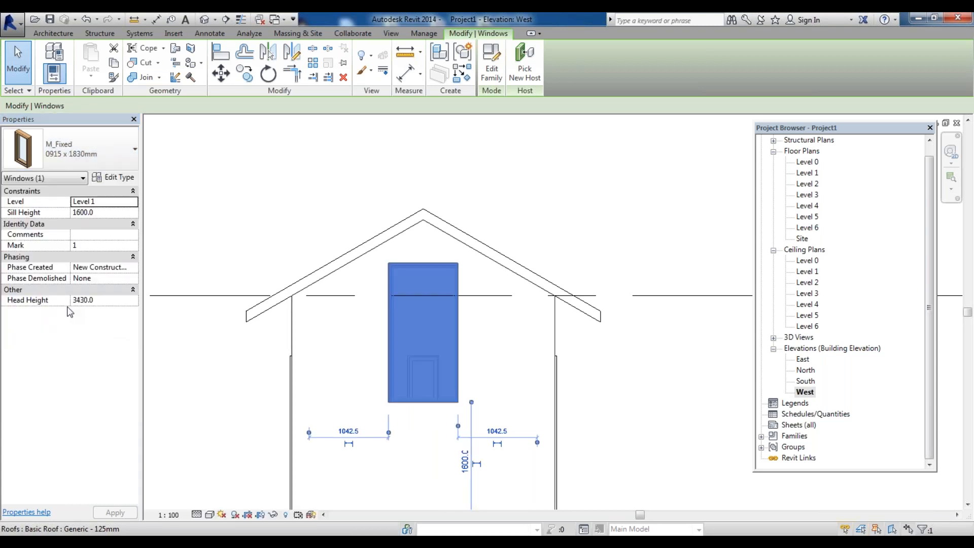
{"action": "left_click", "coordinate": [103, 158]}
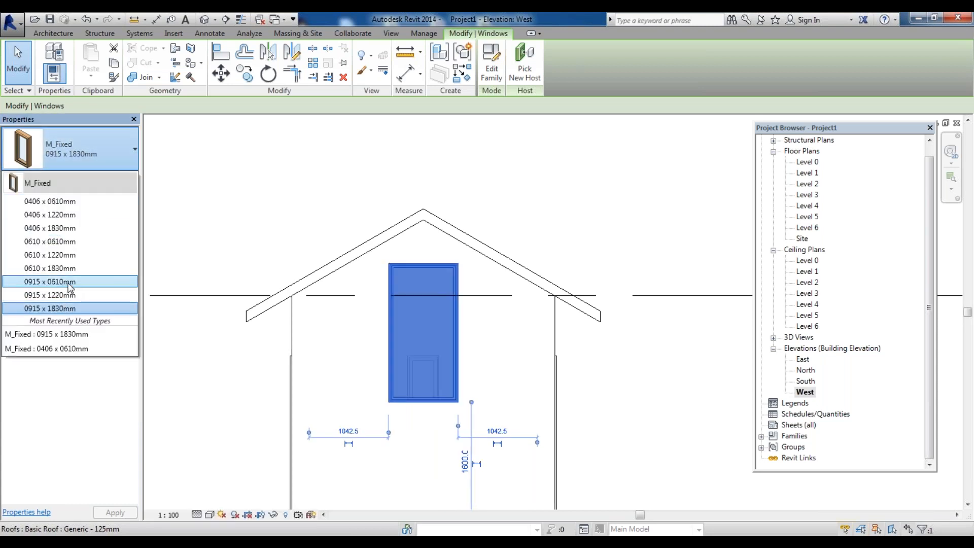
{"action": "left_click", "coordinate": [69, 283]}
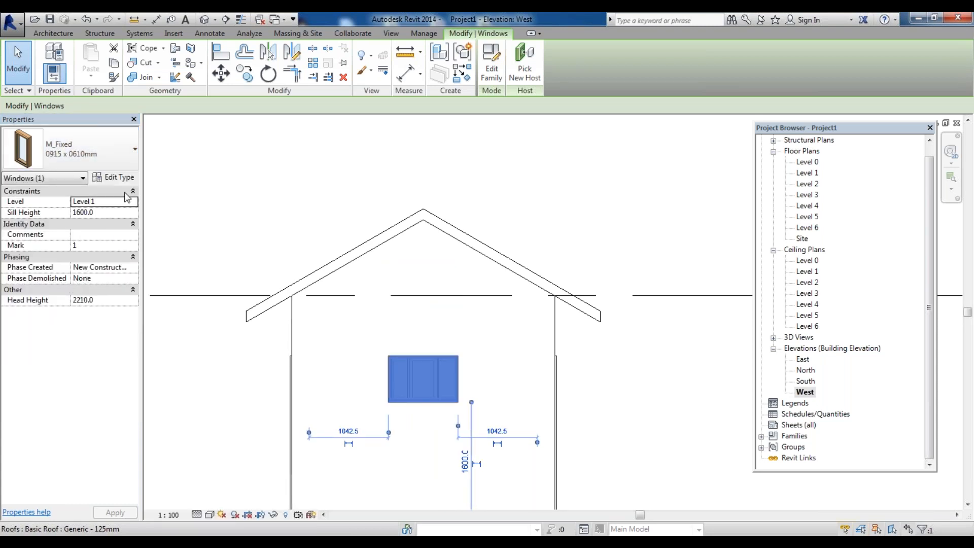
Open the type properties of the west window to inspect its dimensions, then close them
{"action": "left_click", "coordinate": [686, 394]}
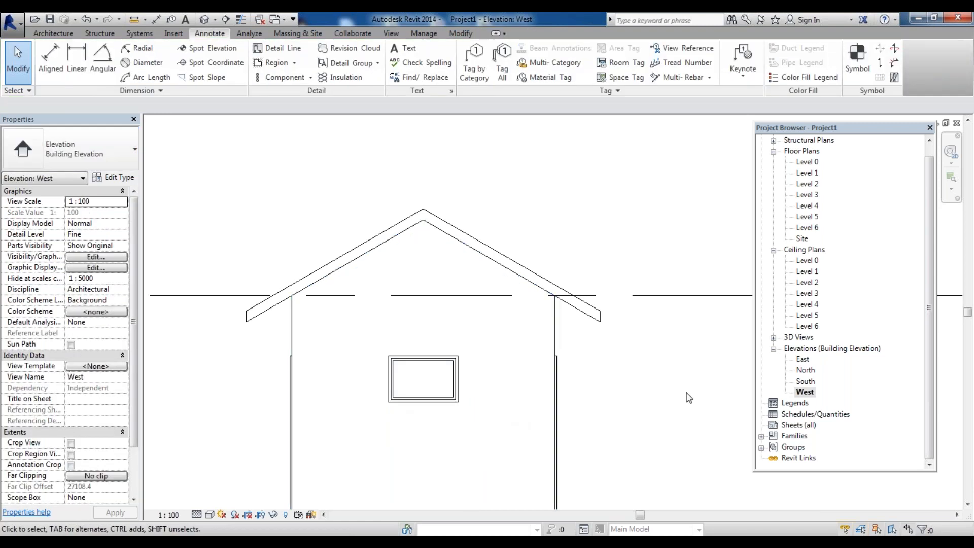
{"action": "left_click", "coordinate": [432, 364]}
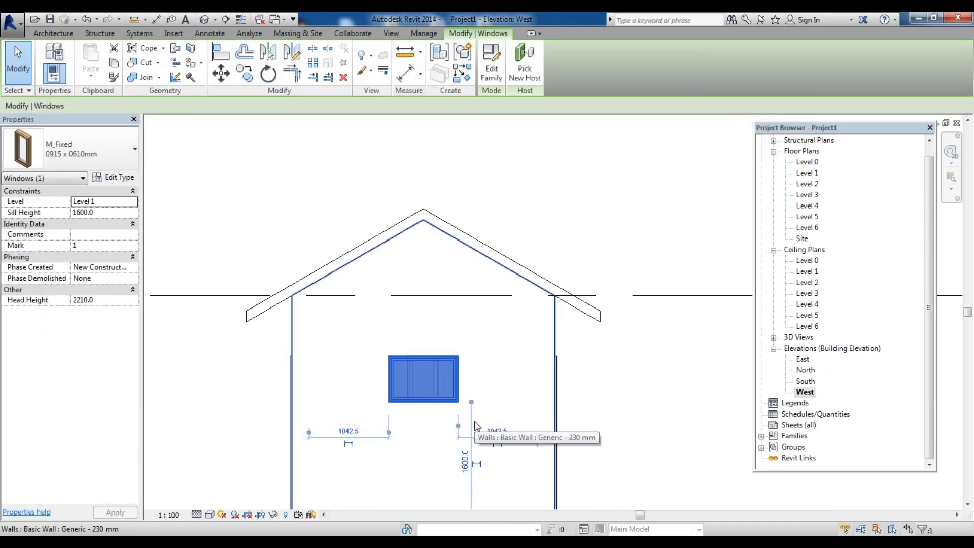
{"action": "left_click", "coordinate": [99, 138]}
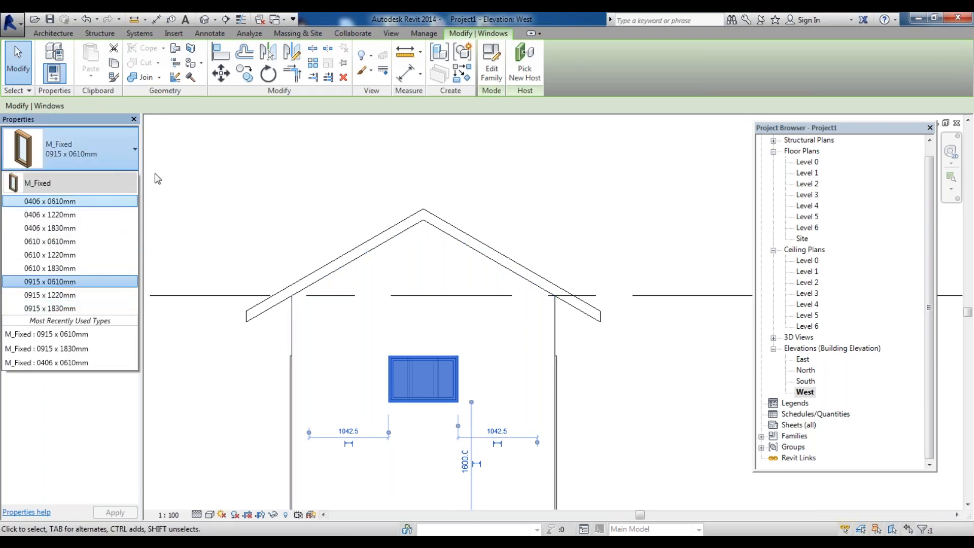
{"action": "left_click", "coordinate": [158, 178]}
{"action": "left_click", "coordinate": [112, 178]}
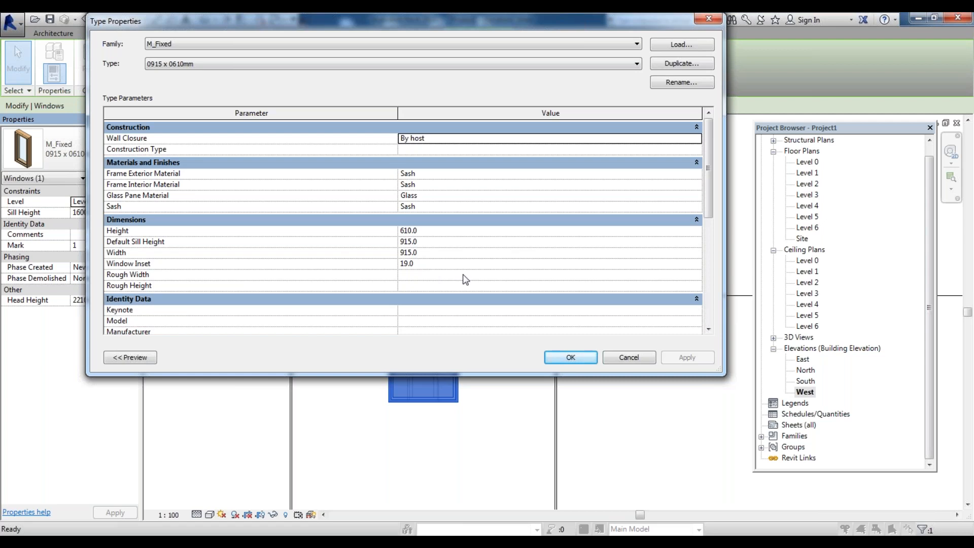
{"action": "key", "text": "Escape"}
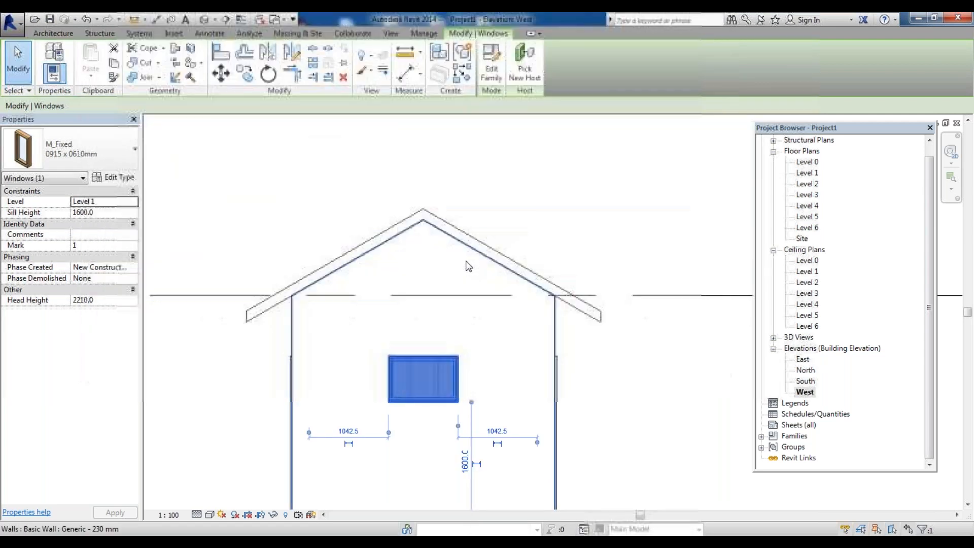
Zoom in to inspect the resized west window and pick the North elevation in the browser
{"action": "scroll", "coordinate": [423, 342], "scroll_direction": "up", "scroll_amount": 3}
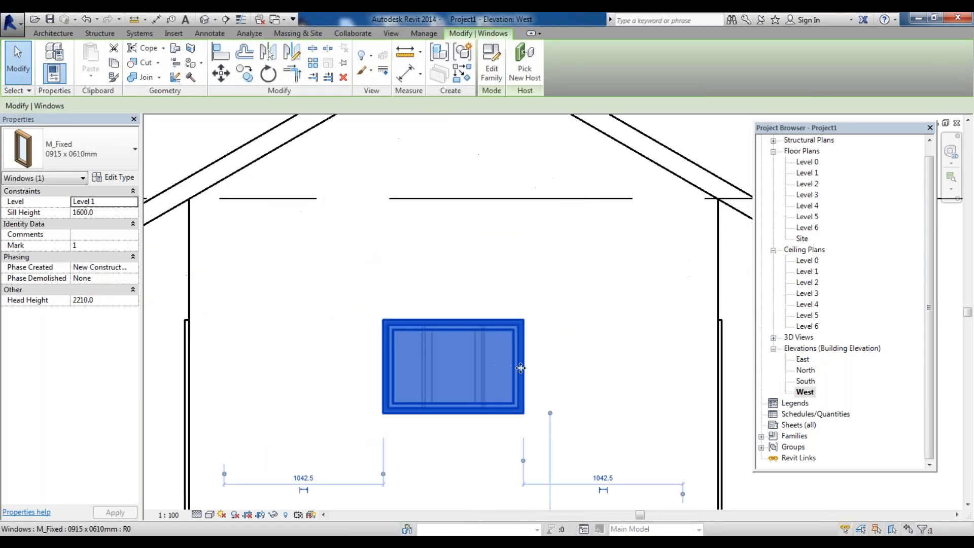
{"action": "key", "text": "Escape"}
{"action": "scroll", "coordinate": [426, 353], "scroll_direction": "down", "scroll_amount": 3}
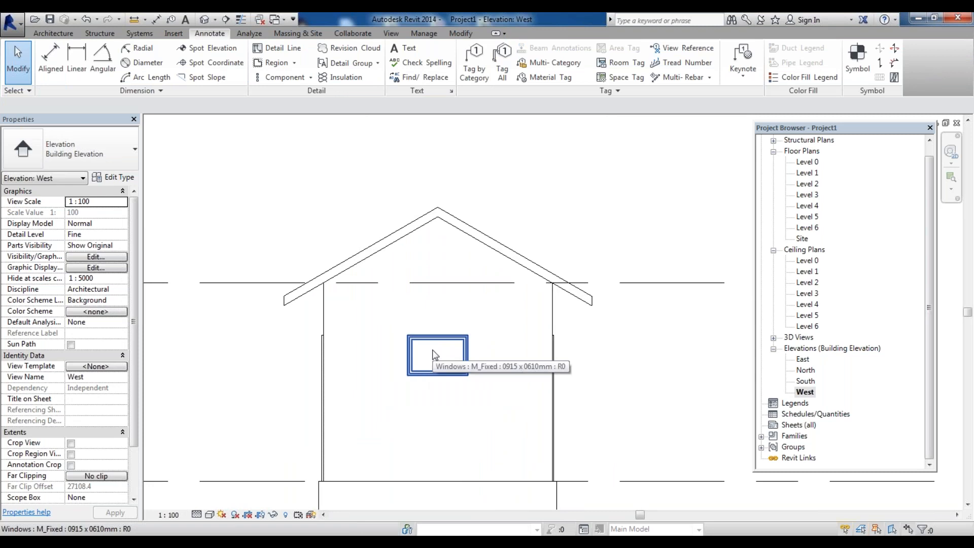
{"action": "scroll", "coordinate": [434, 355], "scroll_direction": "up", "scroll_amount": 2}
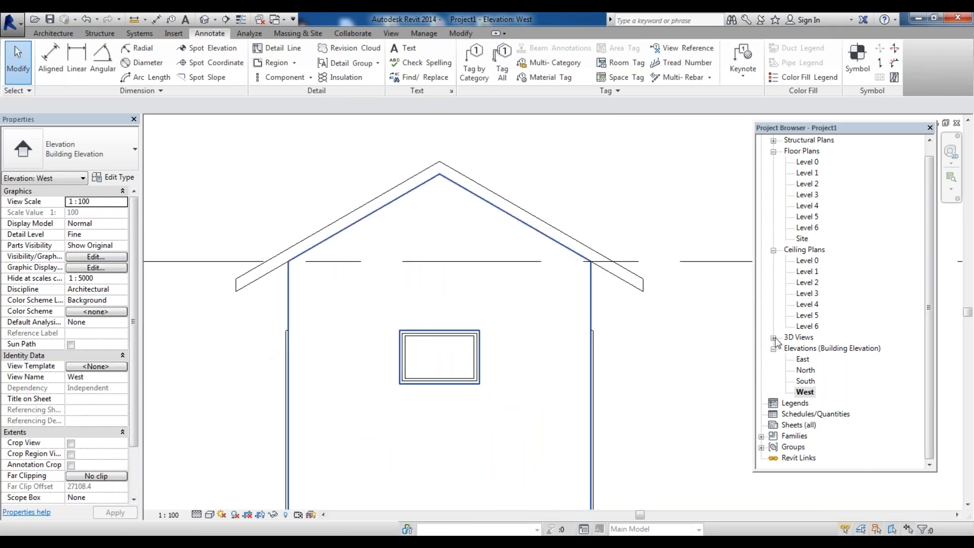
{"action": "left_click", "coordinate": [805, 373]}
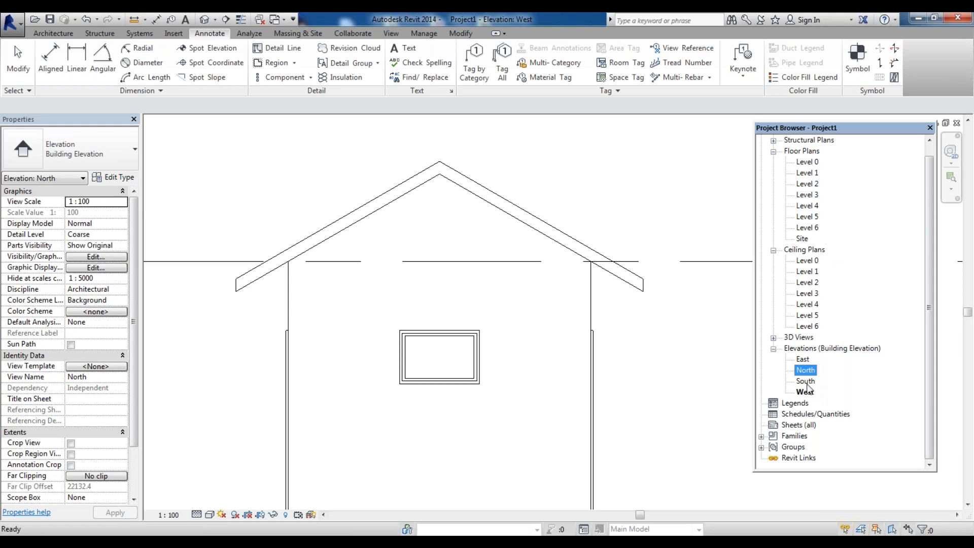
Place an M_Fixed 0915 x 1830mm window in the south wall of the Level 1 floor plan, beside the door
{"action": "double_click", "coordinate": [805, 381]}
{"action": "scroll", "coordinate": [348, 274], "scroll_direction": "down", "scroll_amount": 2}
{"action": "scroll", "coordinate": [321, 292], "scroll_direction": "up", "scroll_amount": 2}
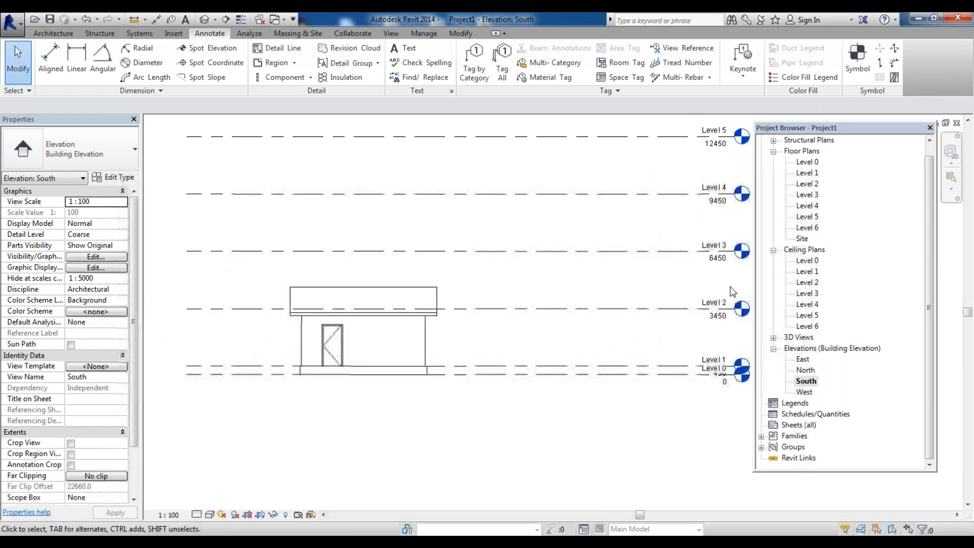
{"action": "double_click", "coordinate": [810, 174]}
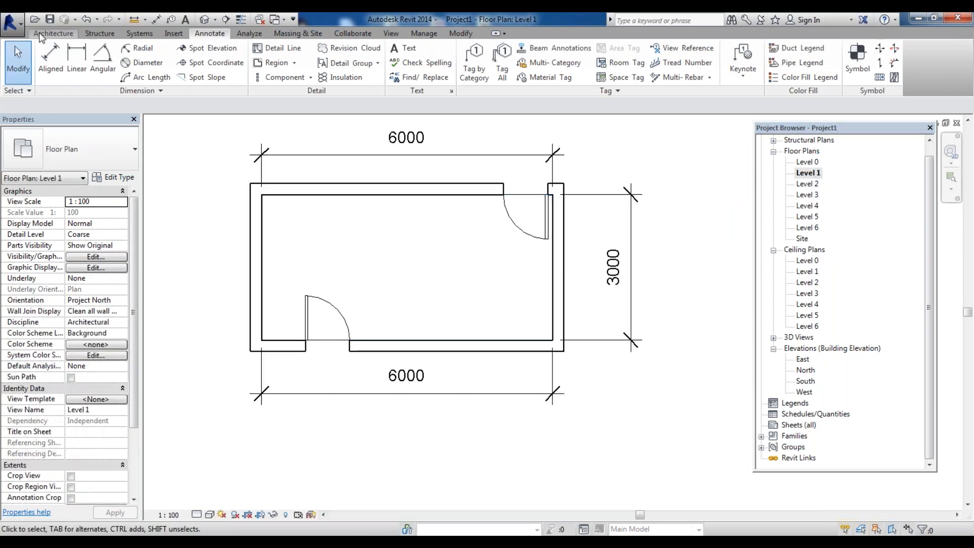
{"action": "left_click", "coordinate": [53, 33]}
{"action": "left_click", "coordinate": [103, 60]}
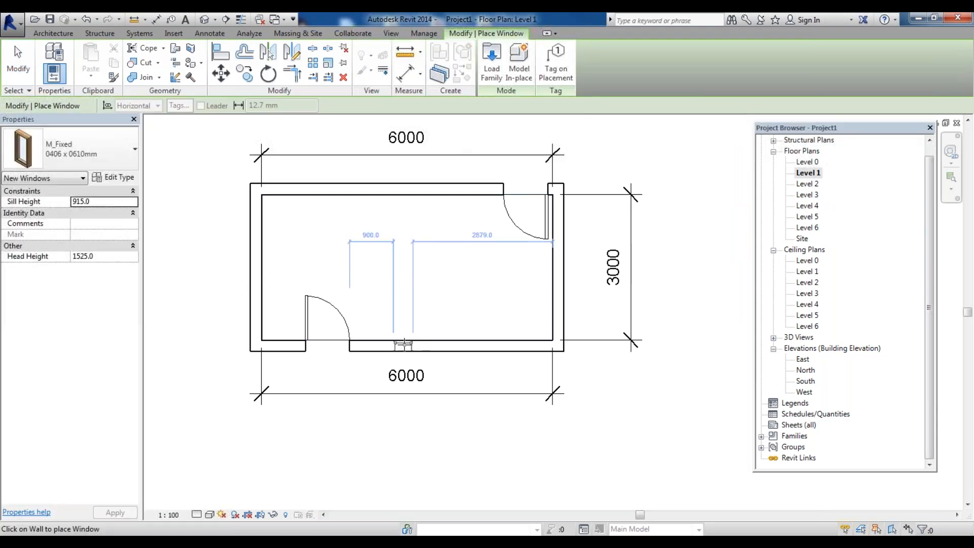
{"action": "left_click", "coordinate": [77, 149]}
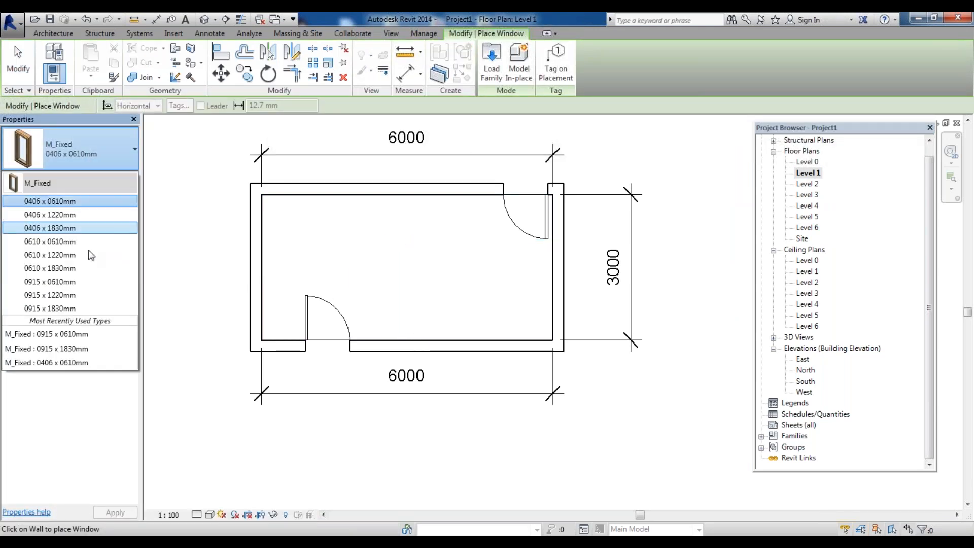
{"action": "left_click", "coordinate": [76, 308]}
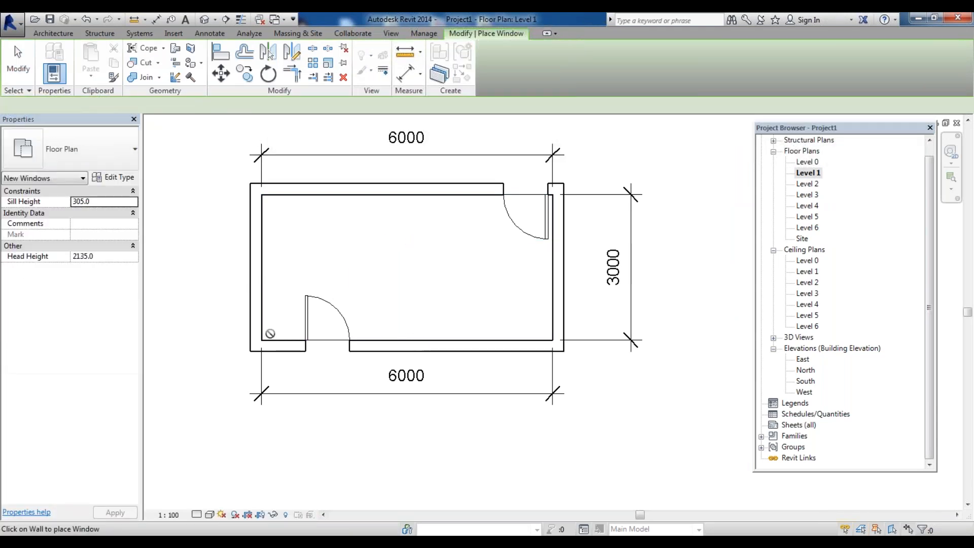
{"action": "left_click", "coordinate": [415, 346]}
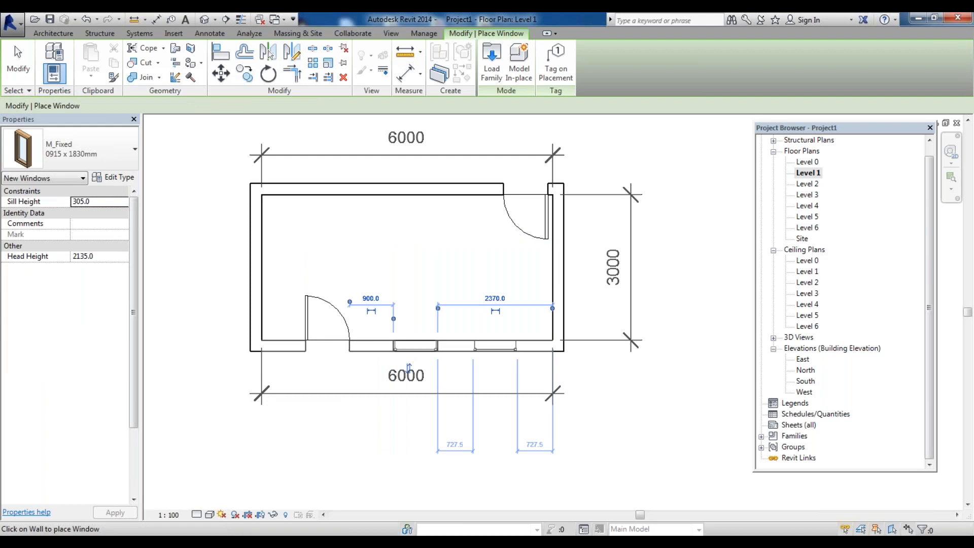
Open the Load Family dialog and navigate to the US Metric Windows library folder on the local disk
{"action": "double_click", "coordinate": [806, 381]}
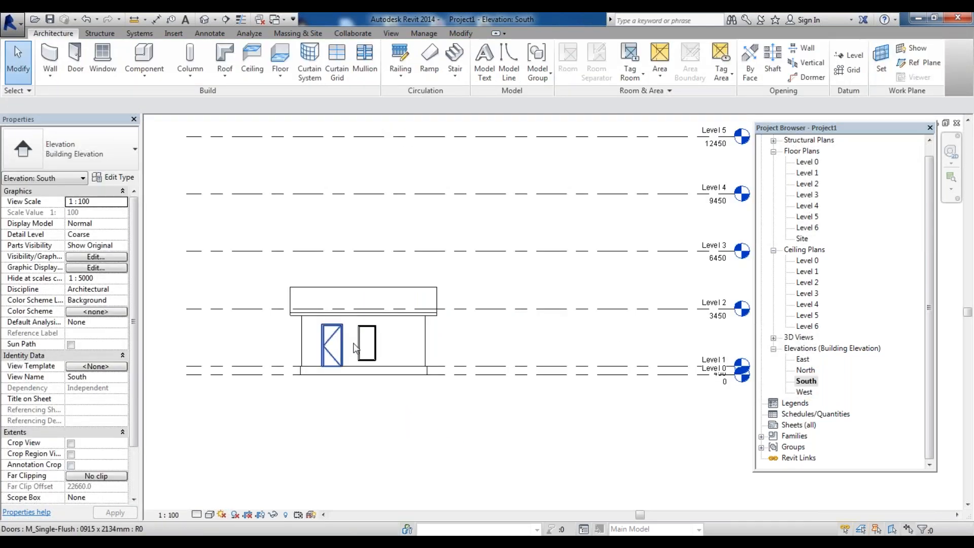
{"action": "left_click", "coordinate": [389, 330]}
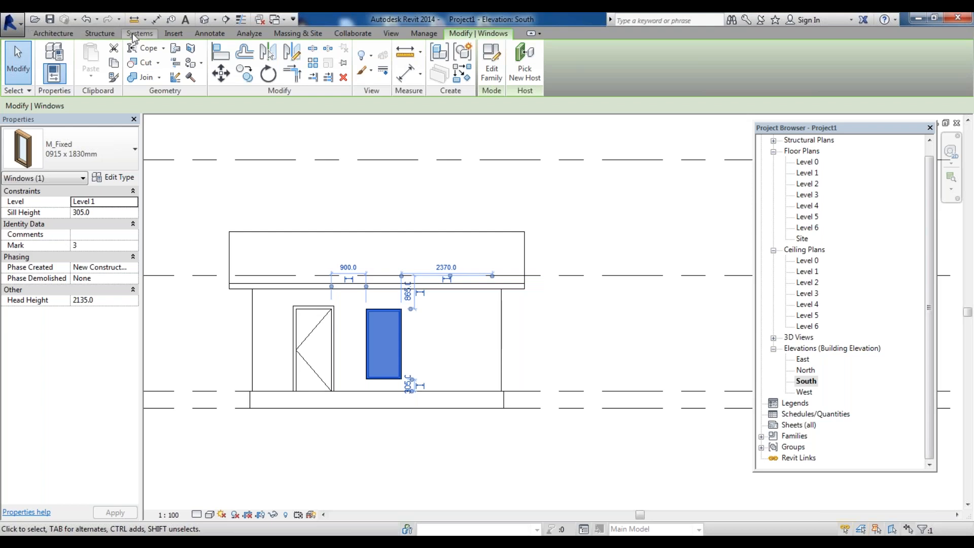
{"action": "left_click", "coordinate": [173, 34]}
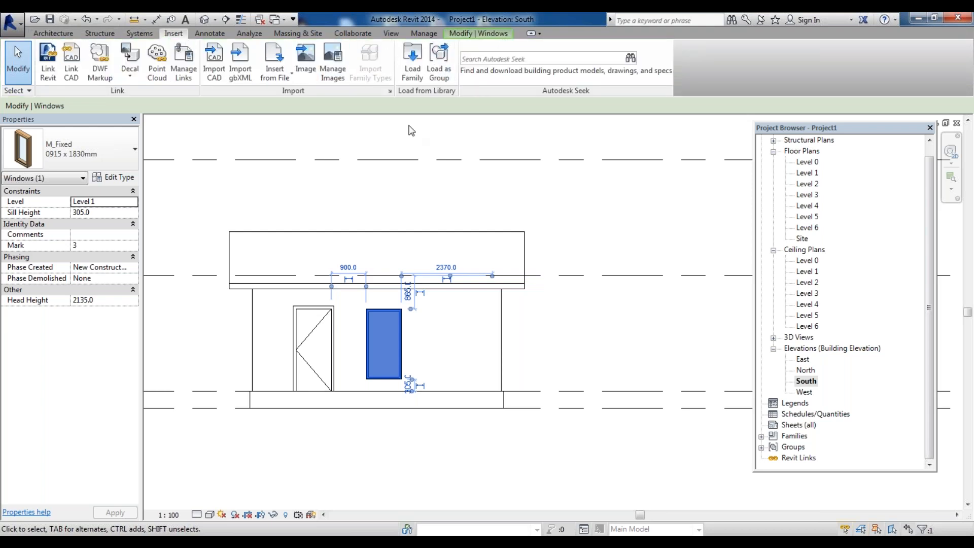
{"action": "left_click", "coordinate": [419, 63]}
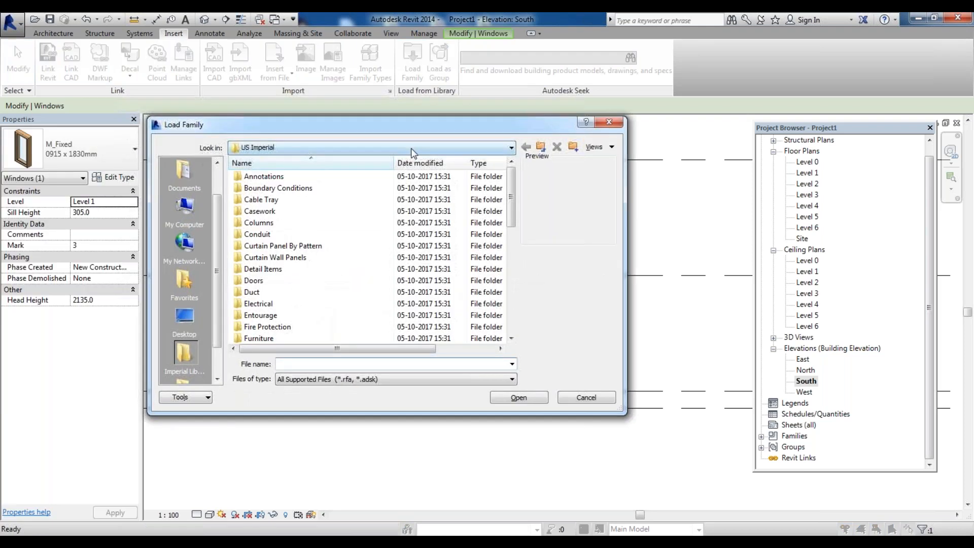
{"action": "left_click", "coordinate": [414, 147]}
{"action": "scroll", "coordinate": [360, 193], "scroll_direction": "up", "scroll_amount": 5}
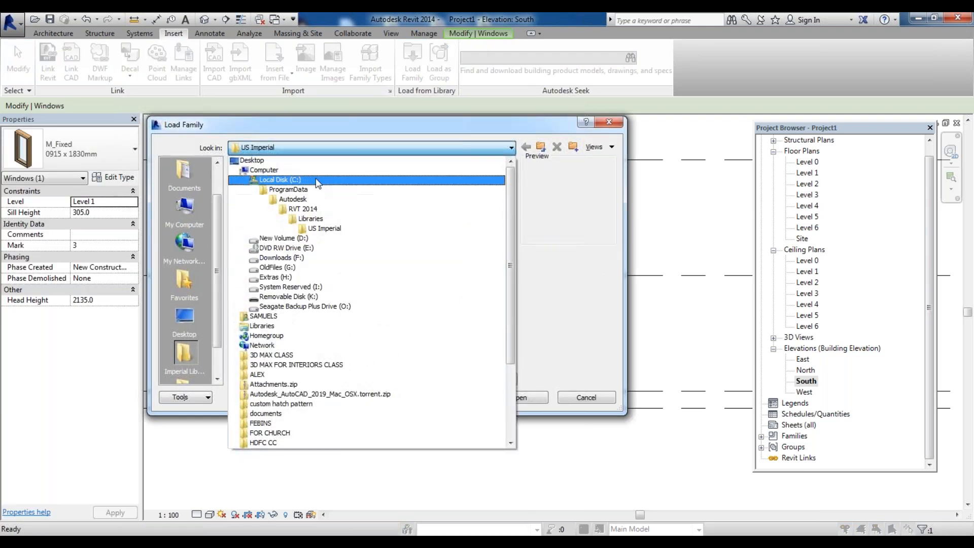
{"action": "left_click", "coordinate": [319, 175]}
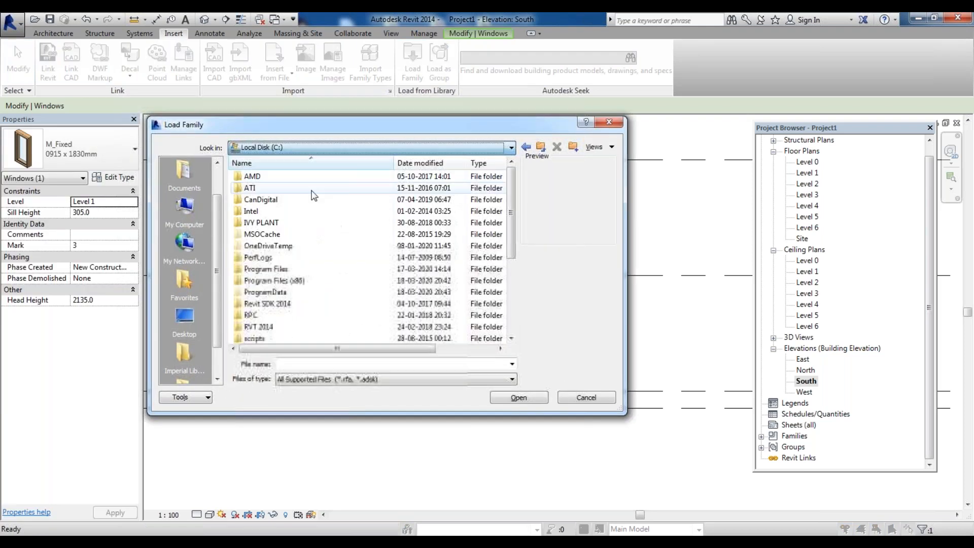
{"action": "double_click", "coordinate": [264, 327]}
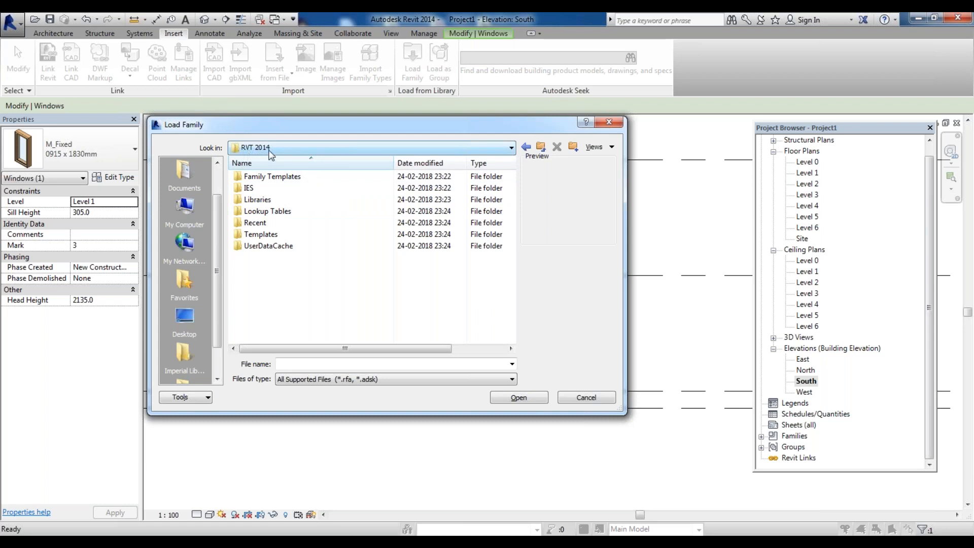
{"action": "left_click", "coordinate": [264, 200]}
{"action": "double_click", "coordinate": [264, 199]}
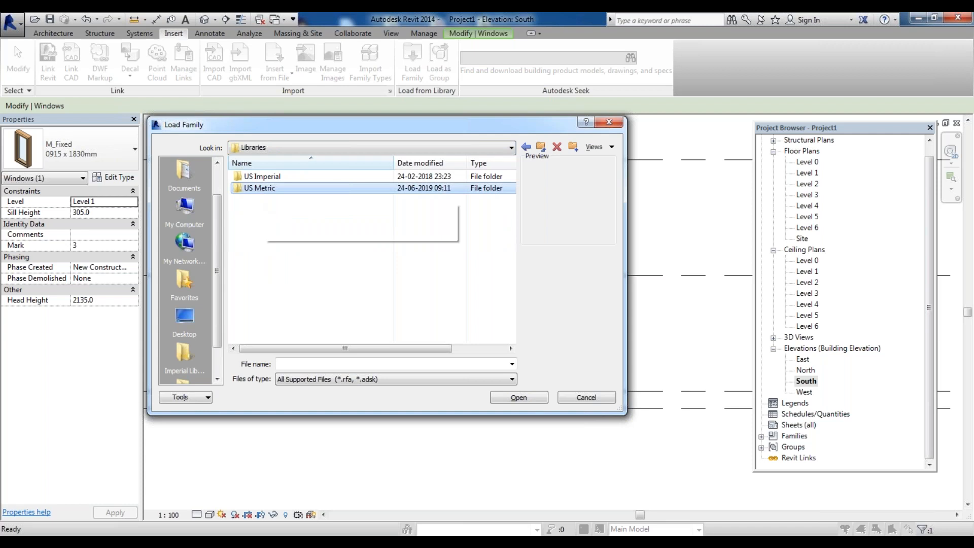
{"action": "double_click", "coordinate": [260, 188]}
{"action": "scroll", "coordinate": [286, 249], "scroll_direction": "down", "scroll_amount": 9}
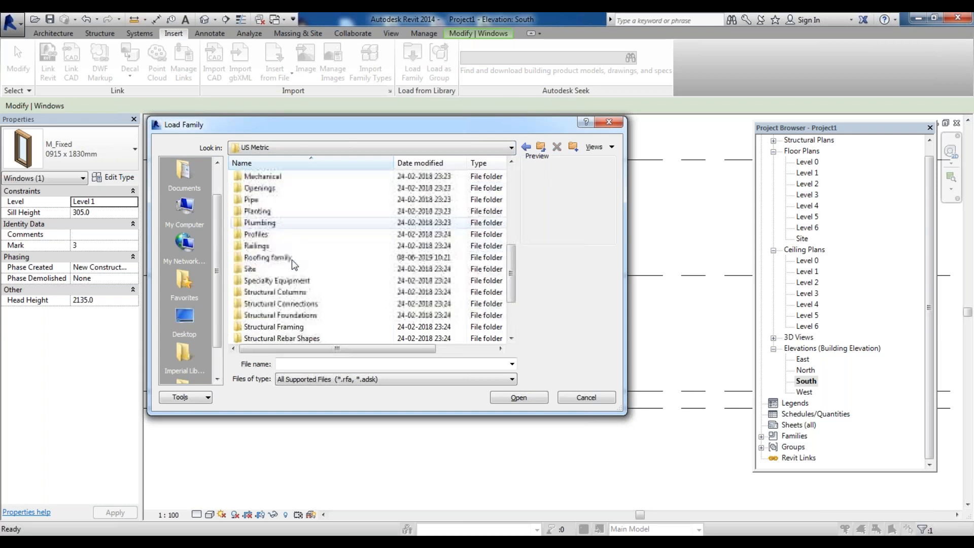
{"action": "double_click", "coordinate": [273, 327]}
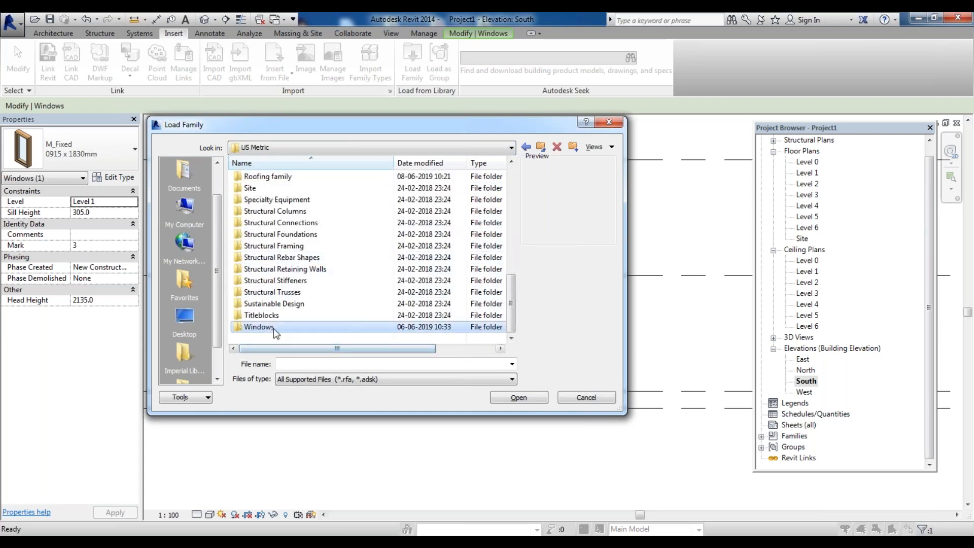
Browse the window family previews and load the M_Casement 3x3 with Trim family
{"action": "key", "text": "Down"}
{"action": "key", "text": "Down"}
{"action": "key", "text": "Down"}
{"action": "key", "text": "Down"}
{"action": "key", "text": "Down"}
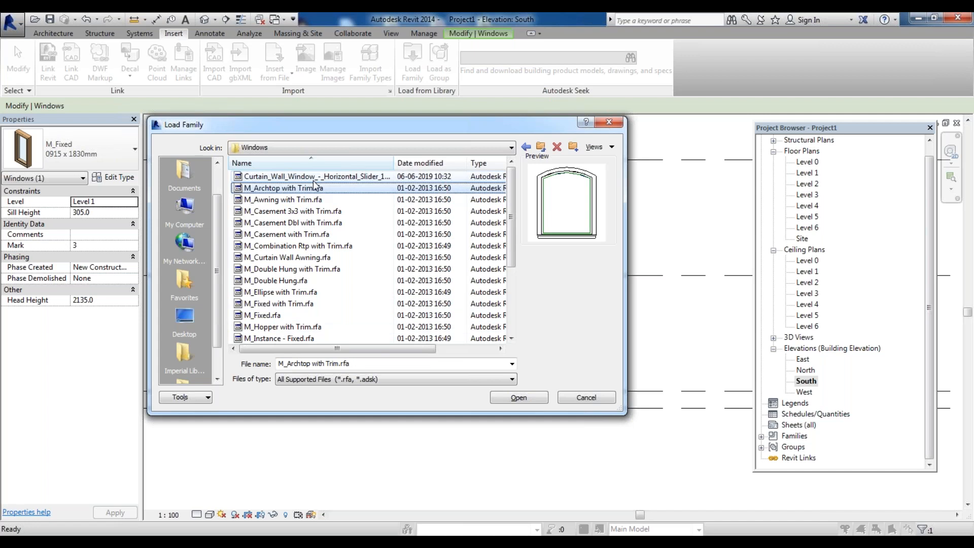
{"action": "key", "text": "Down"}
{"action": "key", "text": "Down"}
{"action": "key", "text": "Down"}
{"action": "key", "text": "Down"}
{"action": "key", "text": "Down"}
{"action": "key", "text": "Down"}
{"action": "key", "text": "Down"}
{"action": "key", "text": "Down"}
{"action": "key", "text": "Down"}
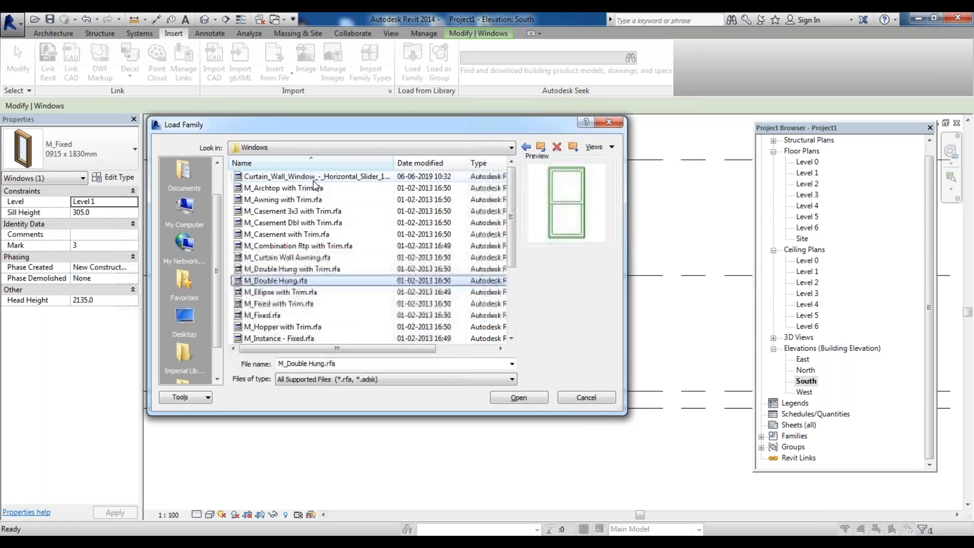
{"action": "key", "text": "Down"}
{"action": "key", "text": "Down"}
{"action": "key", "text": "Down"}
{"action": "key", "text": "Down"}
{"action": "key", "text": "Down"}
{"action": "key", "text": "Down"}
{"action": "key", "text": "Down"}
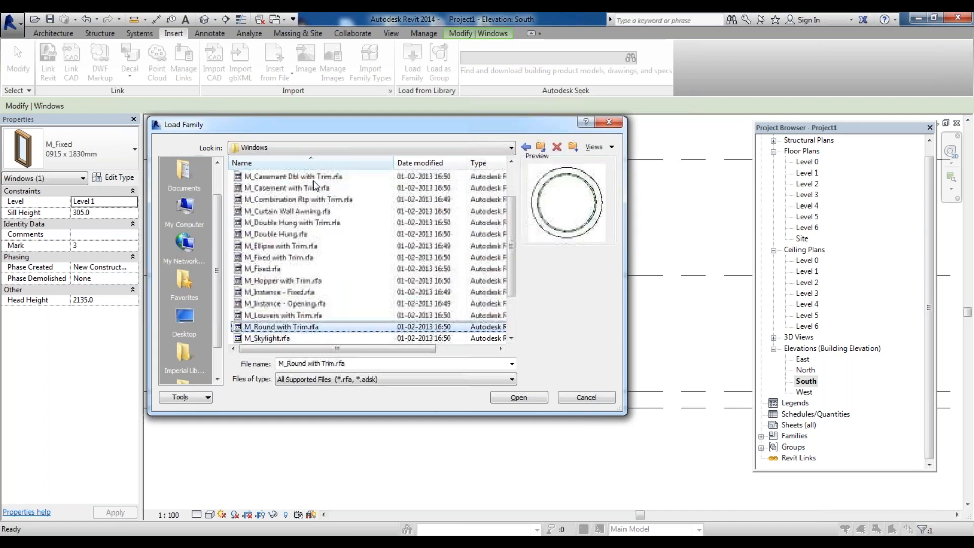
{"action": "key", "text": "Up"}
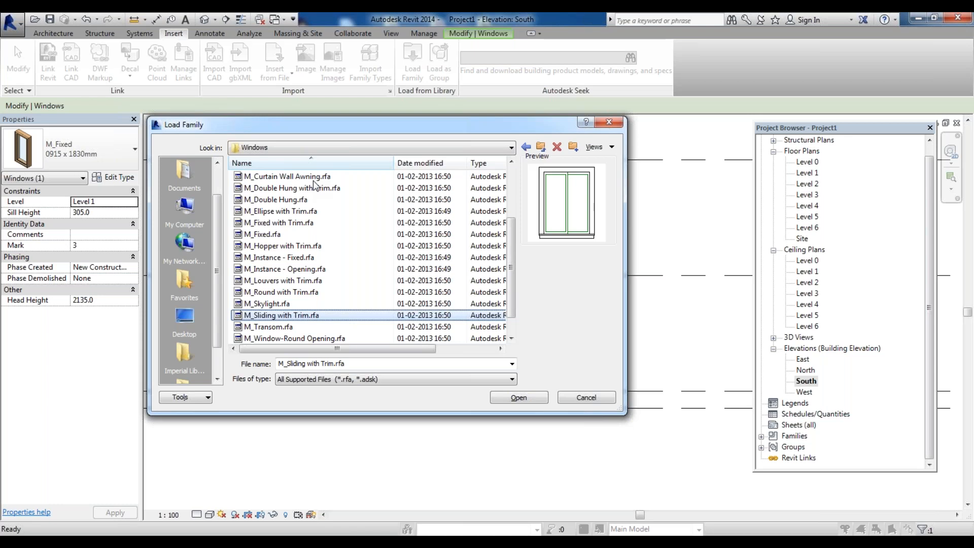
{"action": "key", "text": "Down"}
{"action": "key", "text": "Down"}
{"action": "key", "text": "Down"}
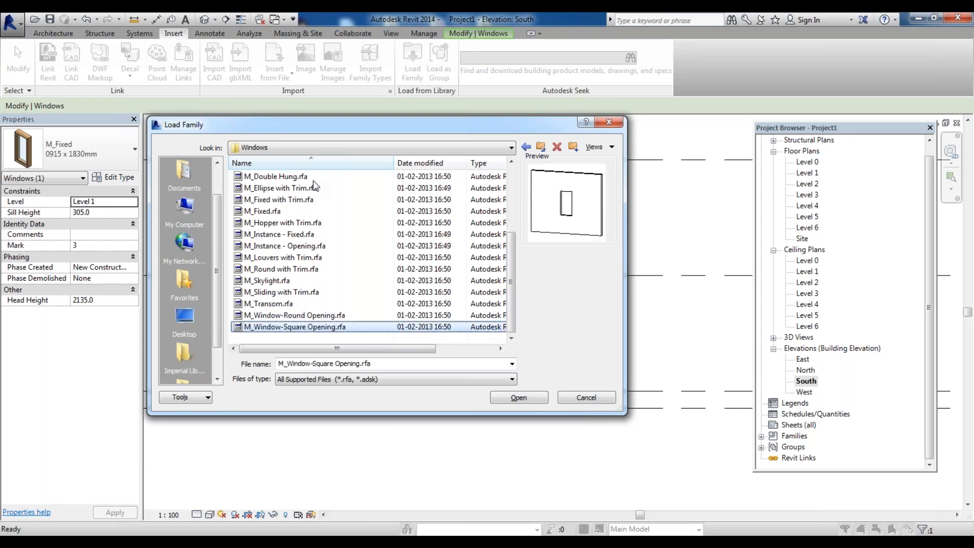
{"action": "key", "text": "Up"}
{"action": "key", "text": "Up"}
{"action": "key", "text": "Up"}
{"action": "key", "text": "Up"}
{"action": "key", "text": "Up"}
{"action": "key", "text": "Up"}
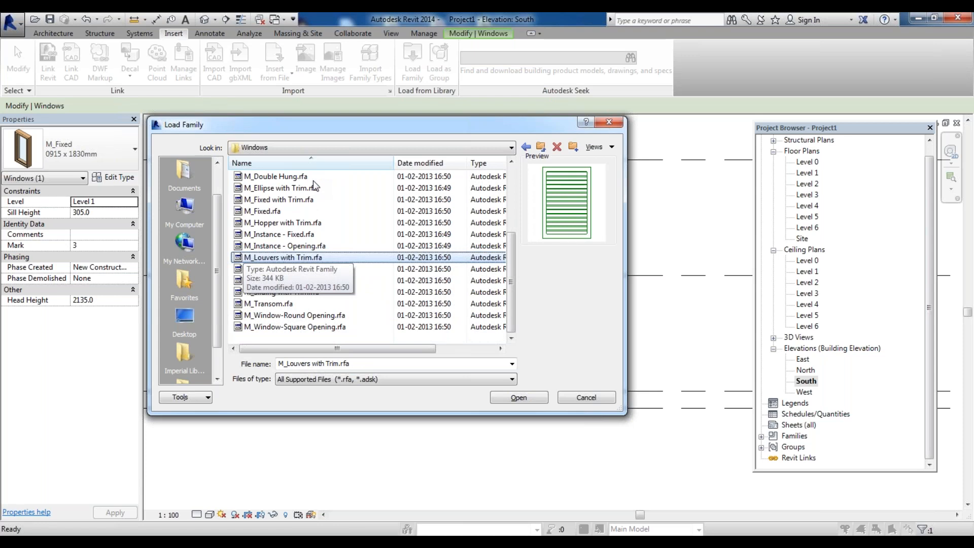
{"action": "key", "text": "Up"}
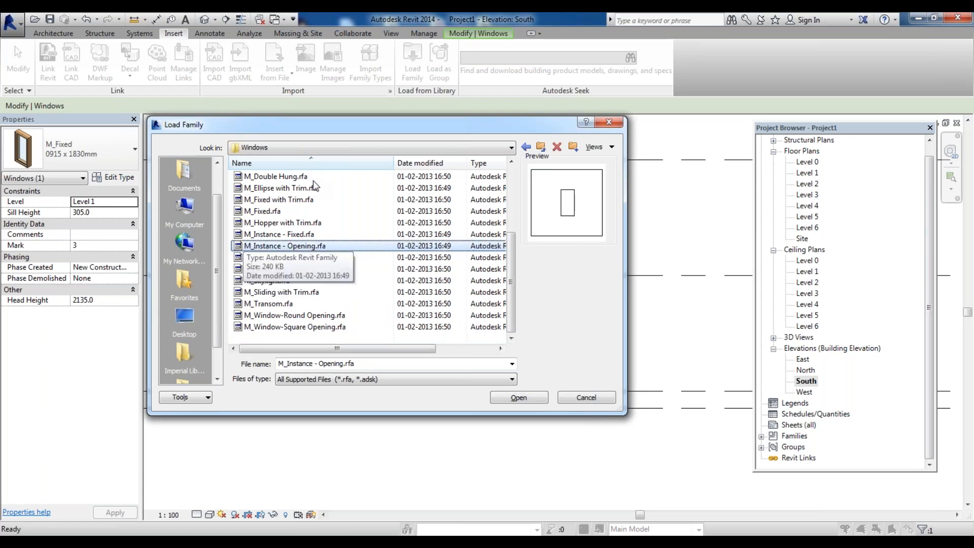
{"action": "key", "text": "Up"}
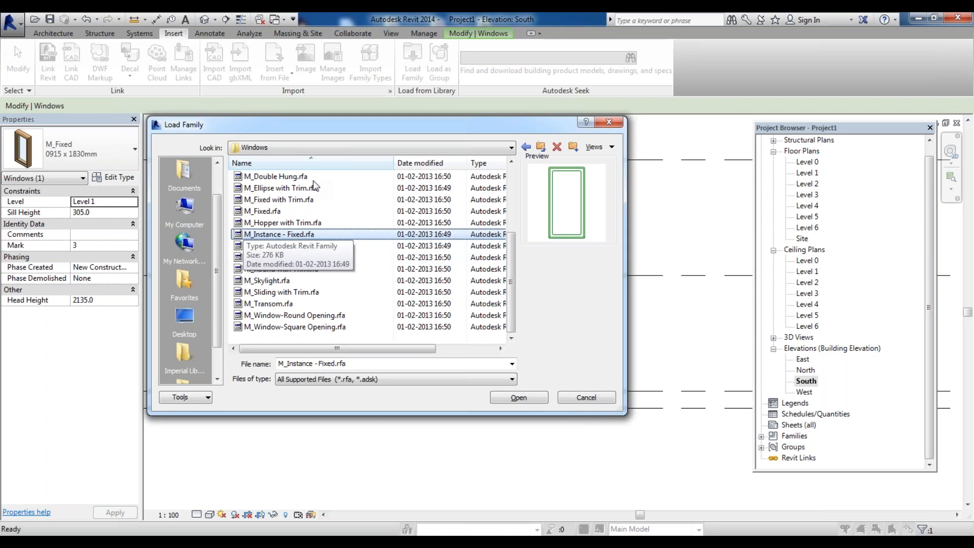
{"action": "key", "text": "Up"}
{"action": "key", "text": "Up"}
{"action": "key", "text": "Up"}
{"action": "key", "text": "Down"}
{"action": "key", "text": "Down"}
{"action": "key", "text": "Down"}
{"action": "key", "text": "Up"}
{"action": "key", "text": "Up"}
{"action": "key", "text": "Up"}
{"action": "key", "text": "Up"}
{"action": "key", "text": "Up"}
{"action": "key", "text": "Up"}
{"action": "key", "text": "Up"}
{"action": "key", "text": "Up"}
{"action": "key", "text": "Up"}
{"action": "key", "text": "Up"}
{"action": "key", "text": "Up"}
{"action": "key", "text": "Return"}
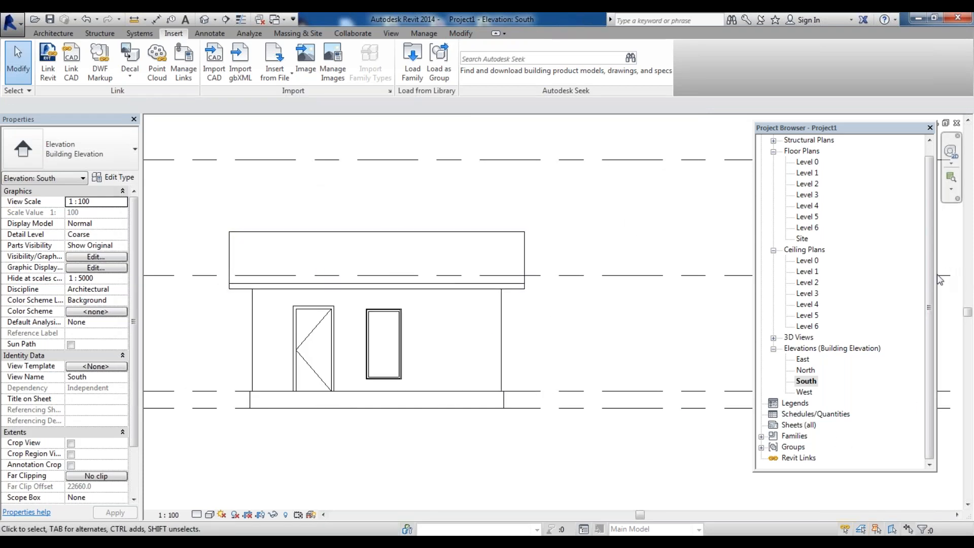
Expand the Windows families in the project browser to check the loaded window families, then collapse Families
{"action": "left_click", "coordinate": [807, 381]}
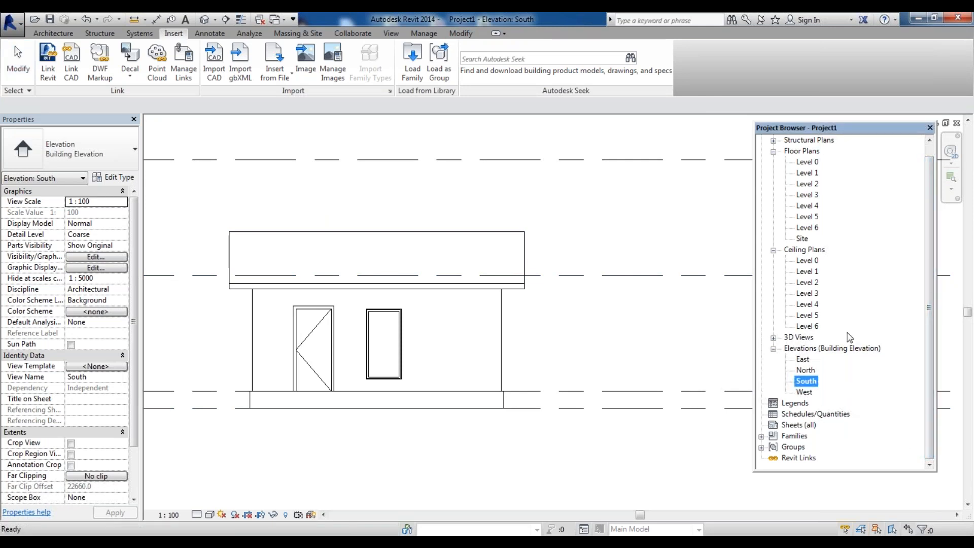
{"action": "double_click", "coordinate": [794, 436]}
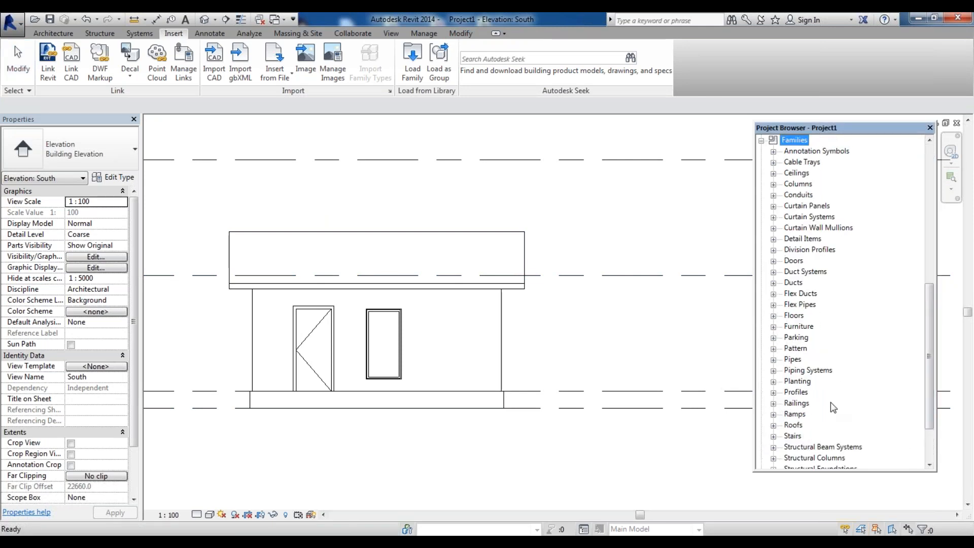
{"action": "scroll", "coordinate": [831, 403], "scroll_direction": "down", "scroll_amount": 2}
{"action": "double_click", "coordinate": [799, 436]}
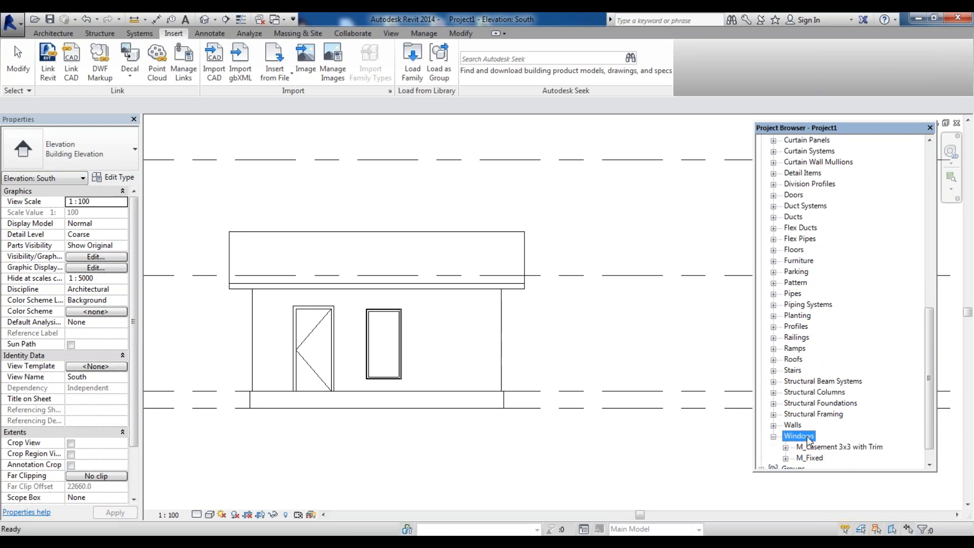
{"action": "scroll", "coordinate": [925, 439], "scroll_direction": "down", "scroll_amount": 1}
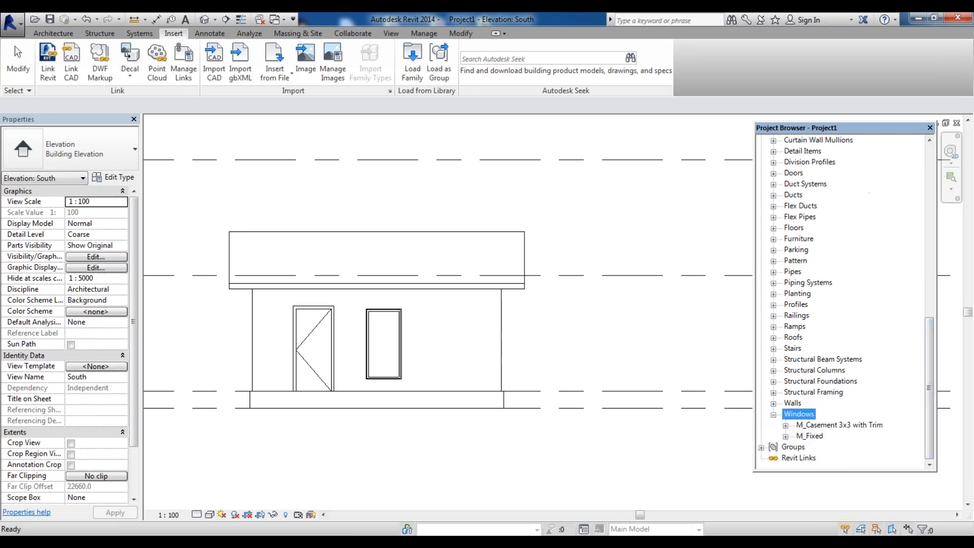
{"action": "left_click_drag", "start_coordinate": [932, 345], "coordinate": [936, 269]}
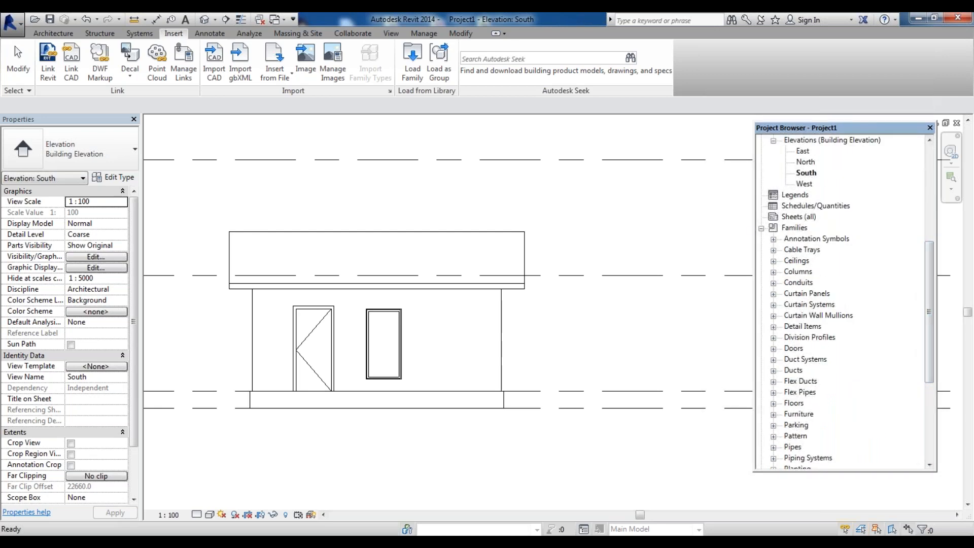
{"action": "left_click", "coordinate": [761, 228]}
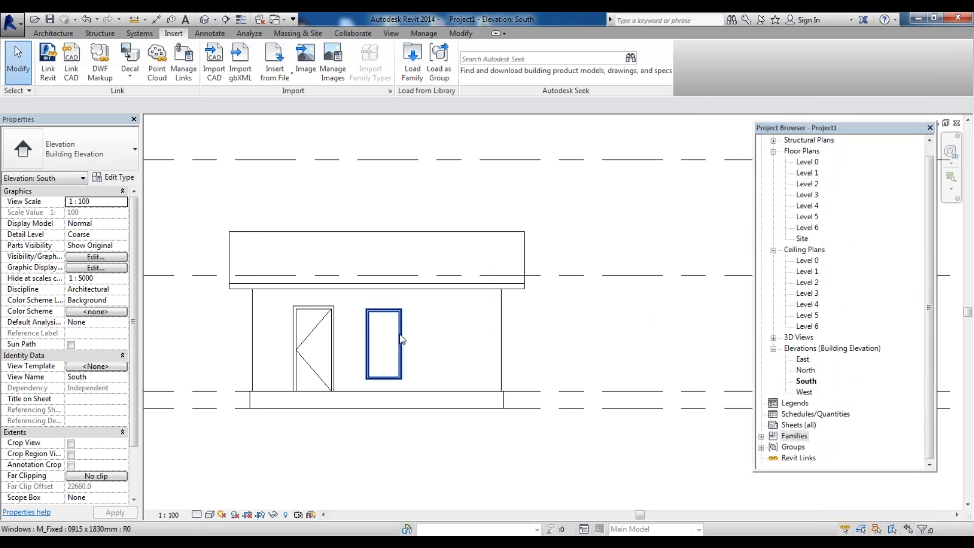
Change the south elevation window's type to M_Casement 3x3 with Trim 0915 x 1220mm
{"action": "left_click", "coordinate": [384, 337]}
{"action": "left_click", "coordinate": [76, 149]}
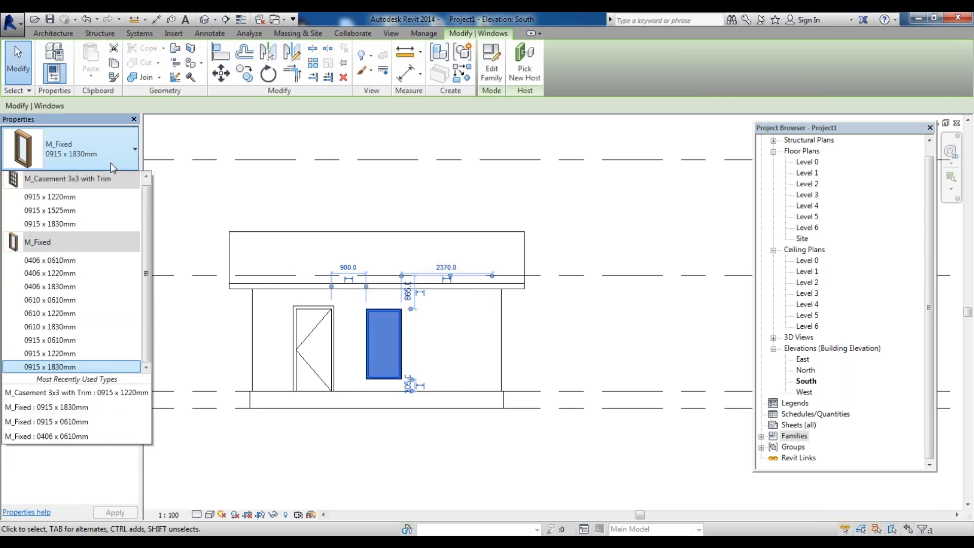
{"action": "left_click", "coordinate": [76, 197]}
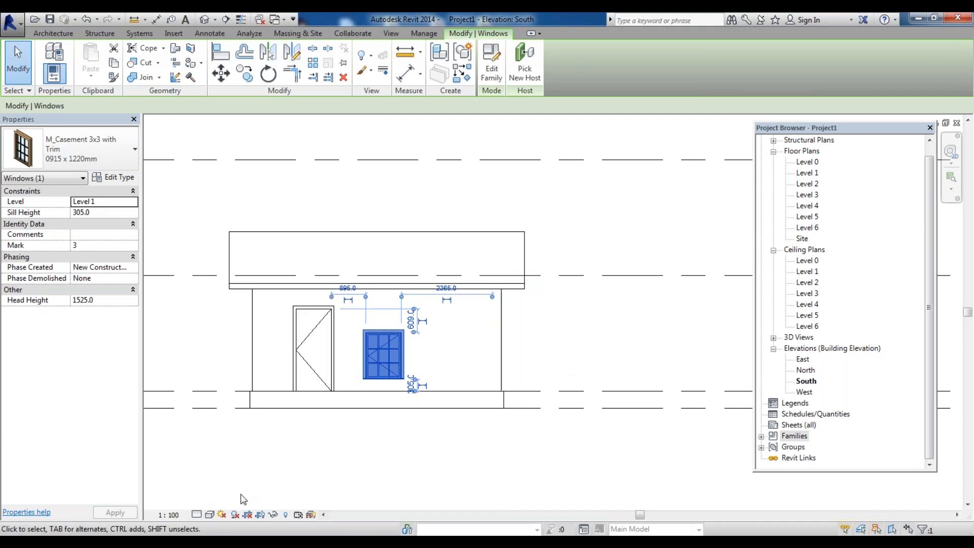
{"action": "left_click", "coordinate": [279, 473]}
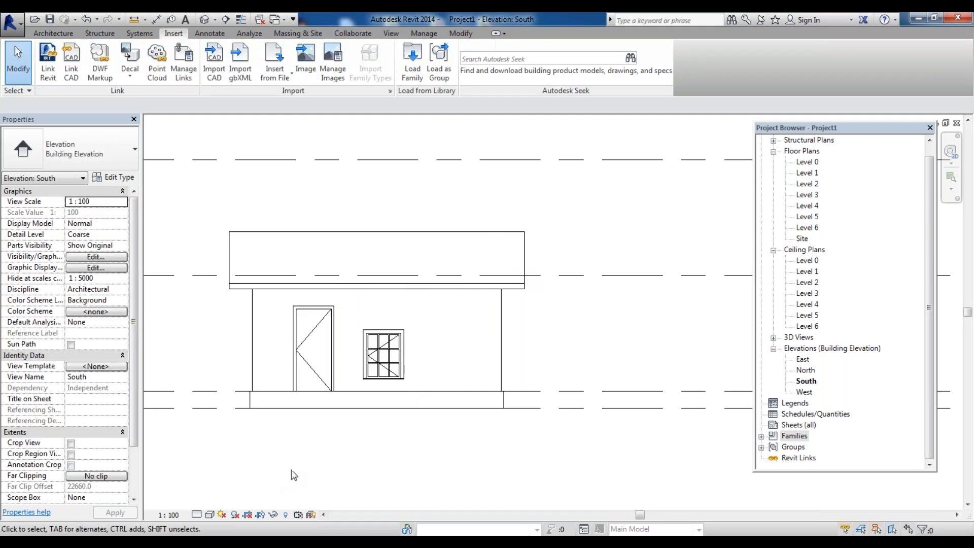
Set the south elevation window's head height to 2210 mm and apply the change
{"action": "scroll", "coordinate": [382, 357], "scroll_direction": "up", "scroll_amount": 2}
{"action": "left_click", "coordinate": [382, 357]}
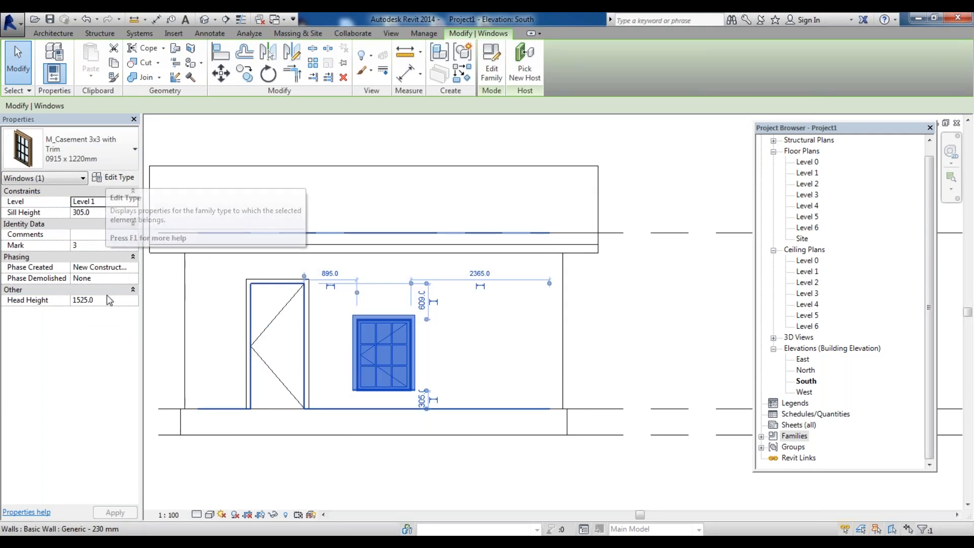
{"action": "left_click", "coordinate": [83, 300]}
{"action": "type", "text": "2210"}
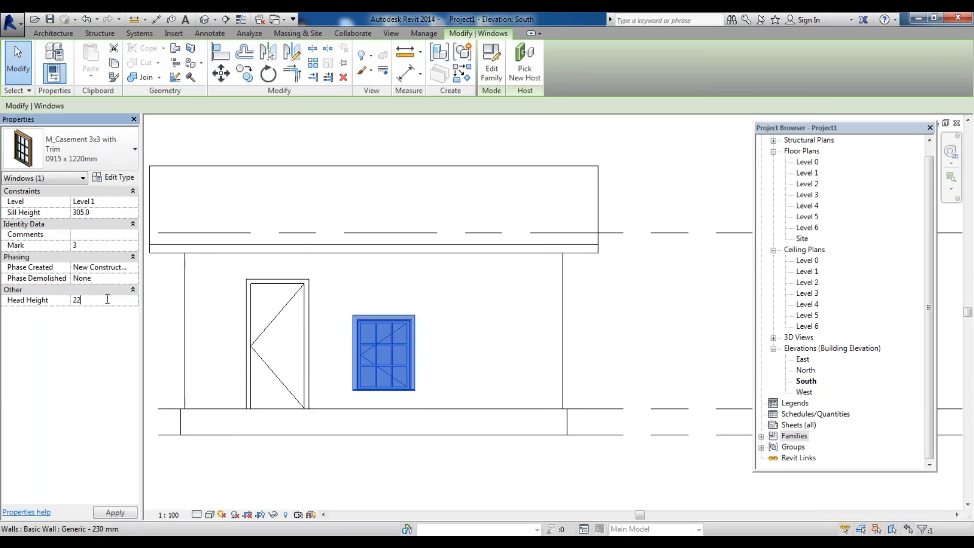
{"action": "key", "text": "Return"}
{"action": "left_click", "coordinate": [114, 513]}
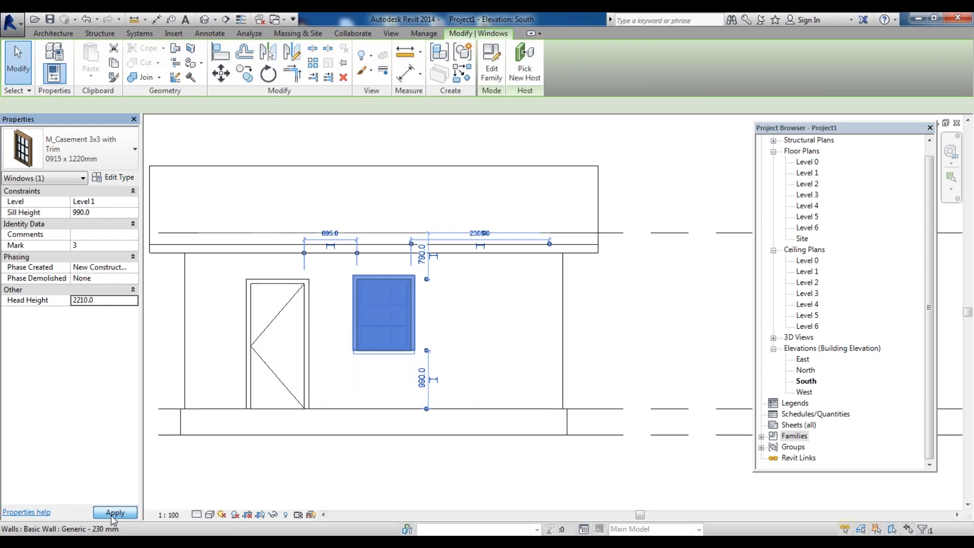
{"action": "key", "text": "Escape"}
Drag the south elevation window slightly downward so its head height becomes 2110 mm
{"action": "scroll", "coordinate": [435, 330], "scroll_direction": "down", "scroll_amount": 2}
{"action": "scroll", "coordinate": [397, 337], "scroll_direction": "up", "scroll_amount": 4}
{"action": "left_click", "coordinate": [408, 315]}
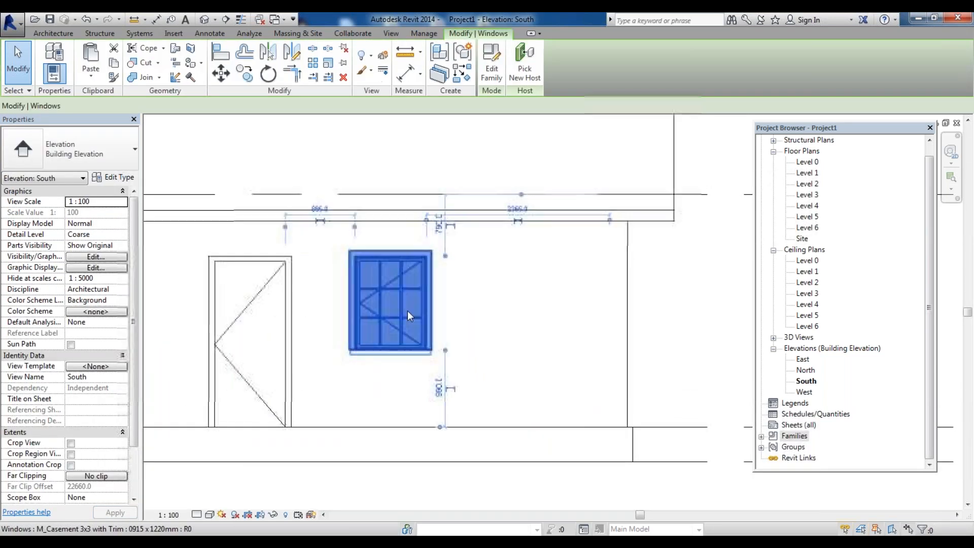
{"action": "left_click_drag", "start_coordinate": [407, 311], "coordinate": [407, 318]}
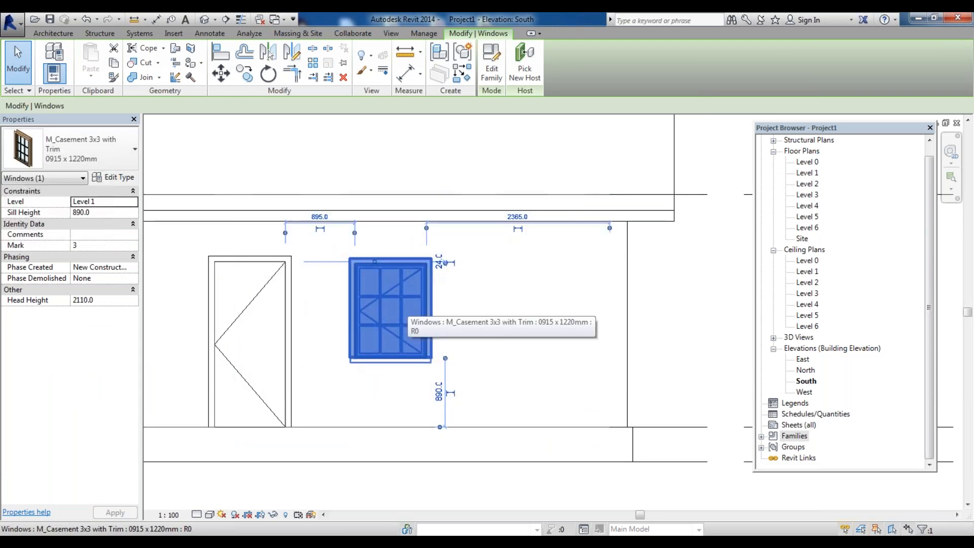
Reselect the south window to inspect its placement, then deselect it and zoom out to the whole elevation
{"action": "left_click", "coordinate": [721, 298]}
{"action": "scroll", "coordinate": [329, 283], "scroll_direction": "up", "scroll_amount": 3}
{"action": "scroll", "coordinate": [420, 253], "scroll_direction": "down", "scroll_amount": 2}
{"action": "left_click", "coordinate": [415, 248]}
{"action": "scroll", "coordinate": [402, 250], "scroll_direction": "down", "scroll_amount": 1}
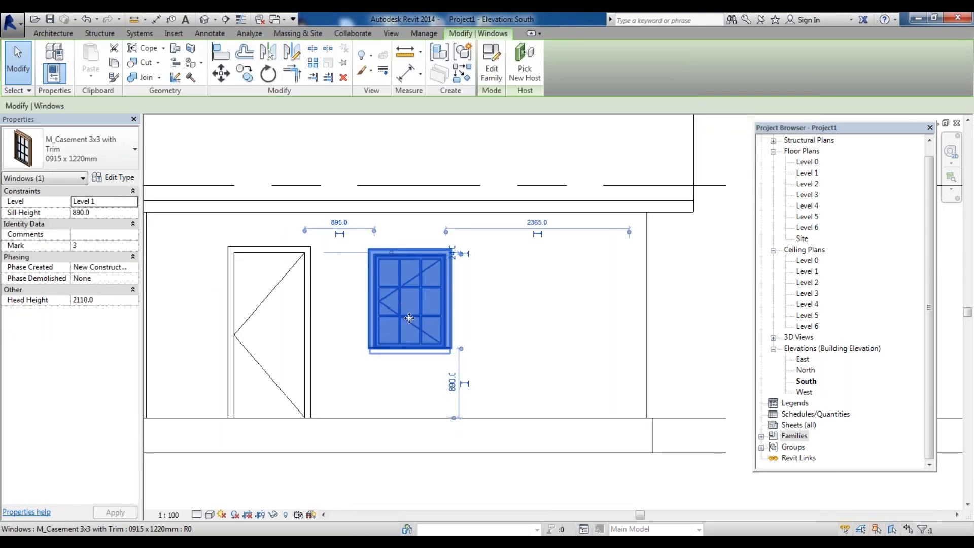
{"action": "key", "text": "Escape"}
{"action": "scroll", "coordinate": [403, 303], "scroll_direction": "down", "scroll_amount": 3}
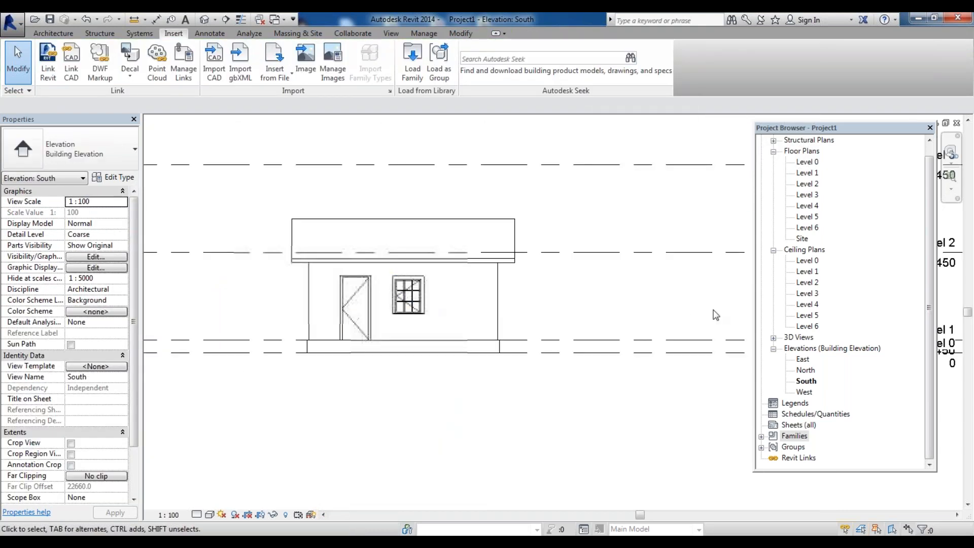
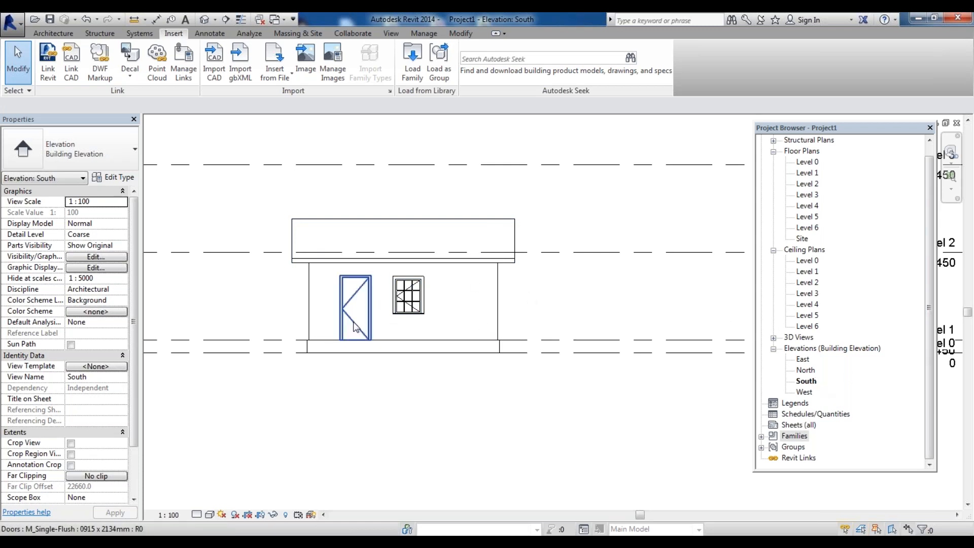
Open the East elevation view
{"action": "scroll", "coordinate": [390, 281], "scroll_direction": "up", "scroll_amount": 3}
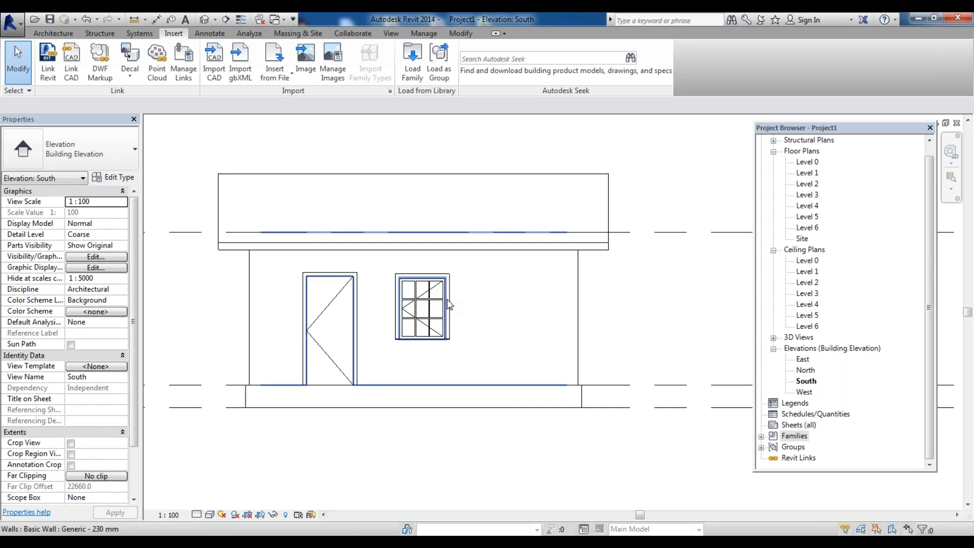
{"action": "double_click", "coordinate": [803, 359]}
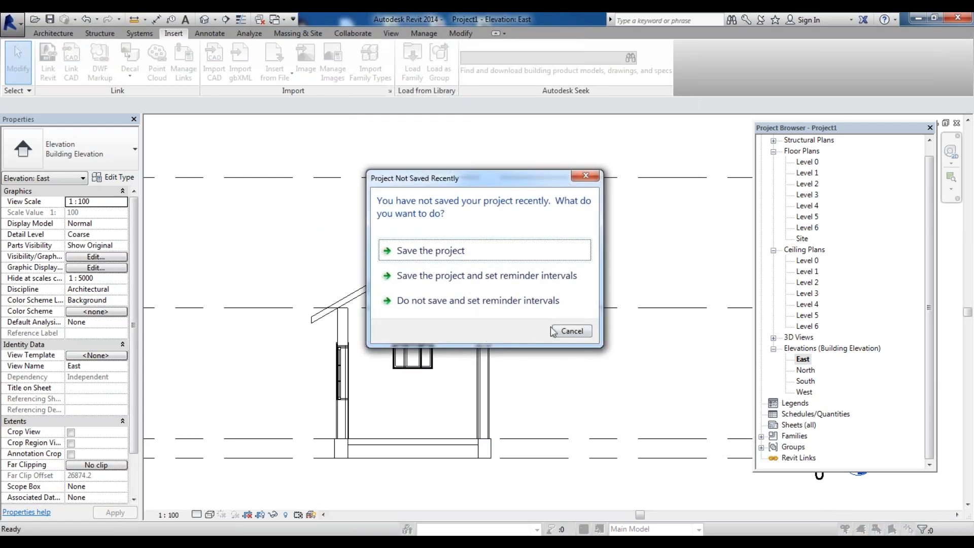
Choose to save the project and browse the save location to the New Volume (D:) drive
{"action": "left_click", "coordinate": [436, 251]}
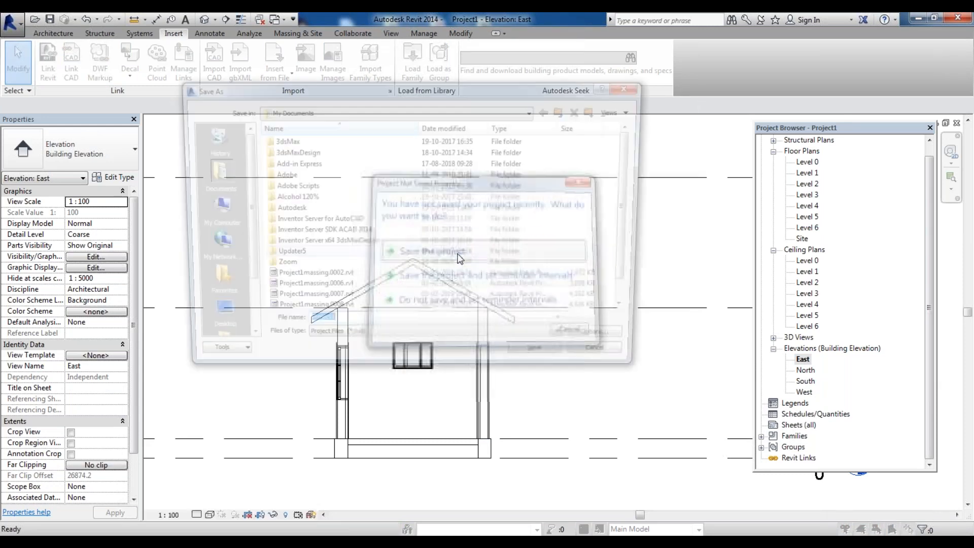
{"action": "left_click", "coordinate": [370, 112]}
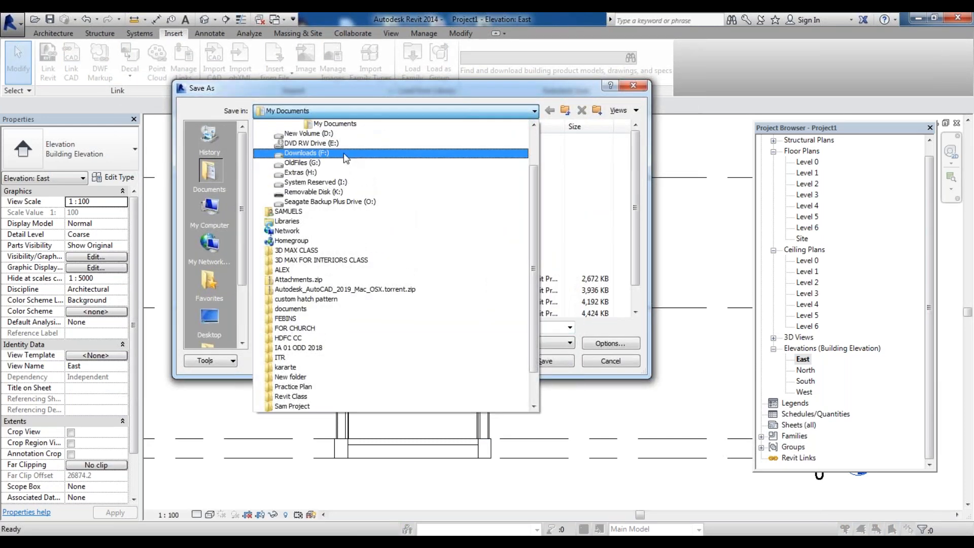
{"action": "left_click", "coordinate": [309, 182]}
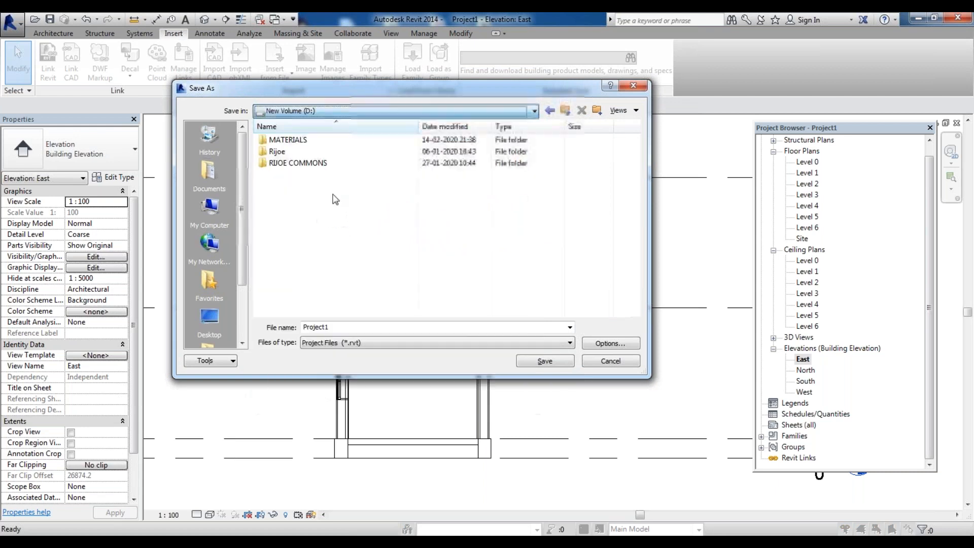
{"action": "double_click", "coordinate": [307, 163]}
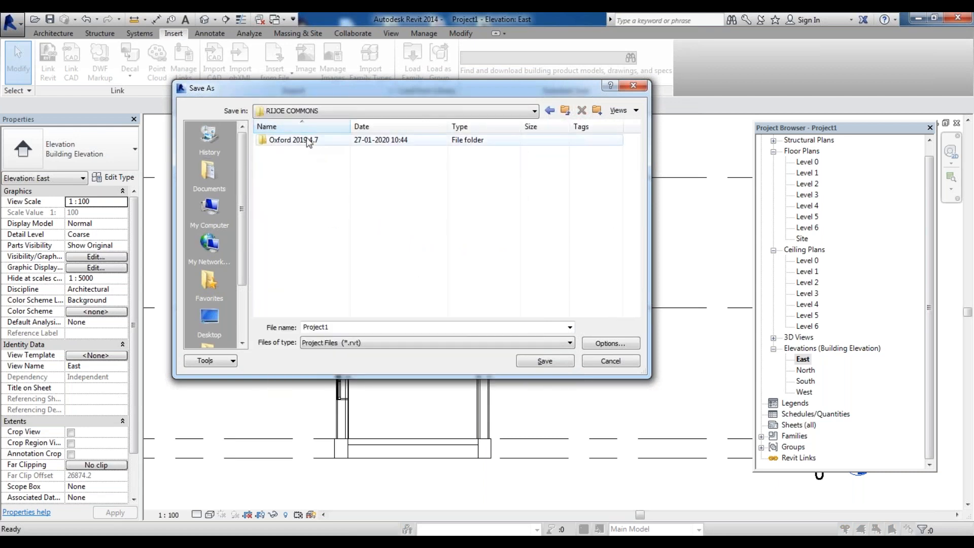
{"action": "left_click", "coordinate": [549, 110]}
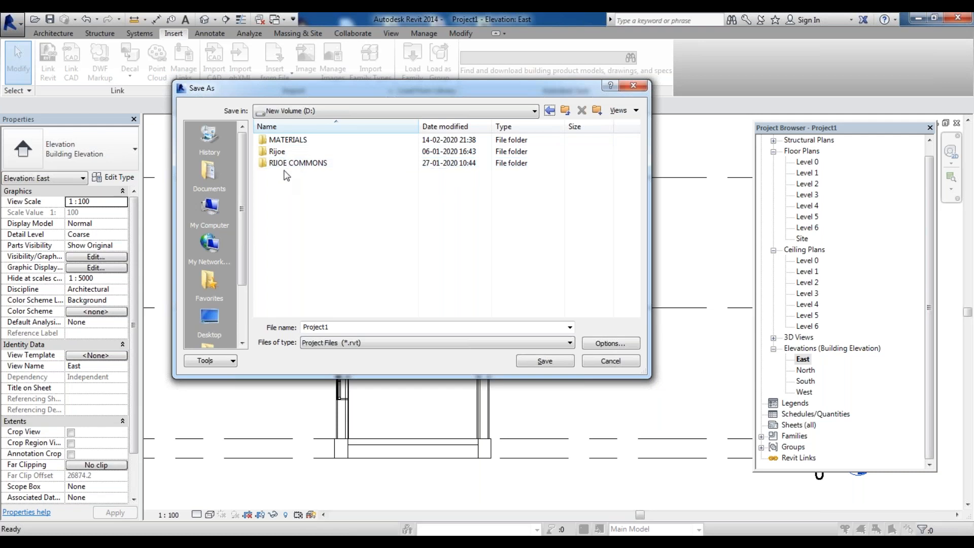
Create a new folder named ONLINE CLASSES on the D: drive and open it
{"action": "right_click", "coordinate": [281, 192]}
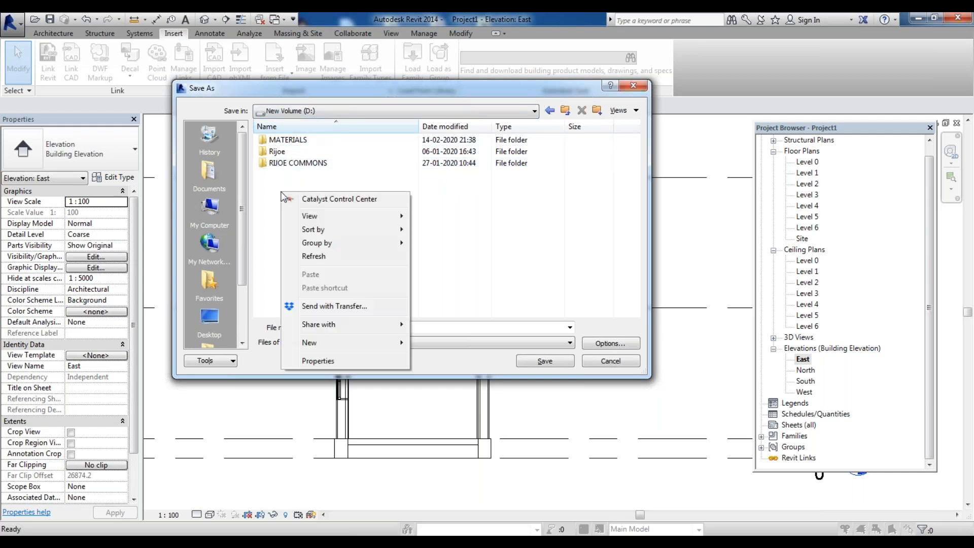
{"action": "mouse_move", "coordinate": [333, 341]}
{"action": "left_click", "coordinate": [489, 345]}
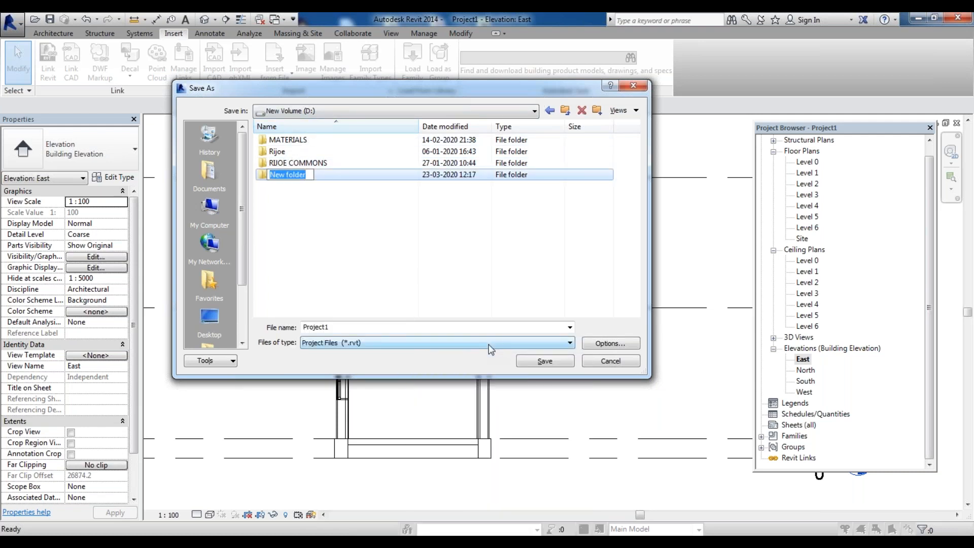
{"action": "type", "text": "ONLINE CLASSES"}
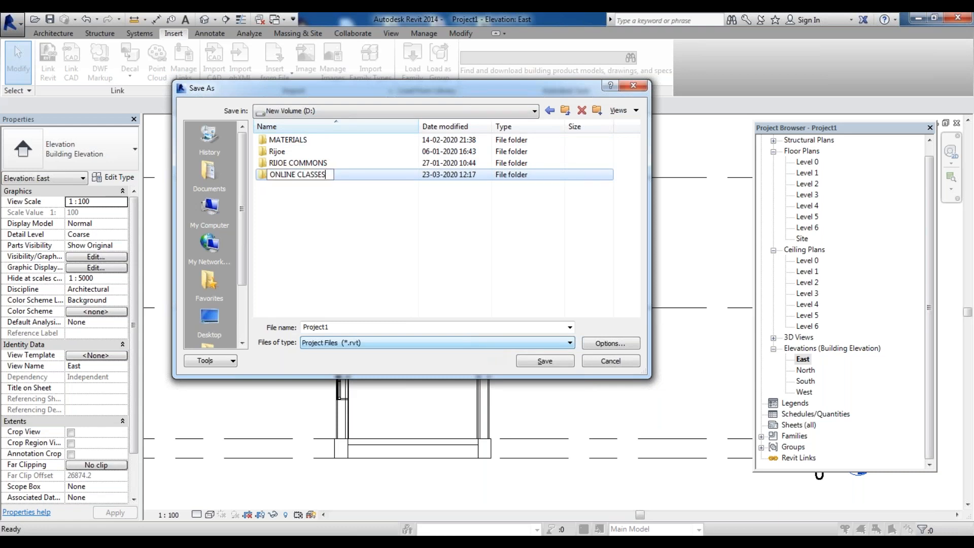
{"action": "key", "text": "Return"}
{"action": "key", "text": "Return"}
Save the project as 4SEM CLASS01 in the ONLINE CLASSES folder
{"action": "left_click", "coordinate": [398, 328]}
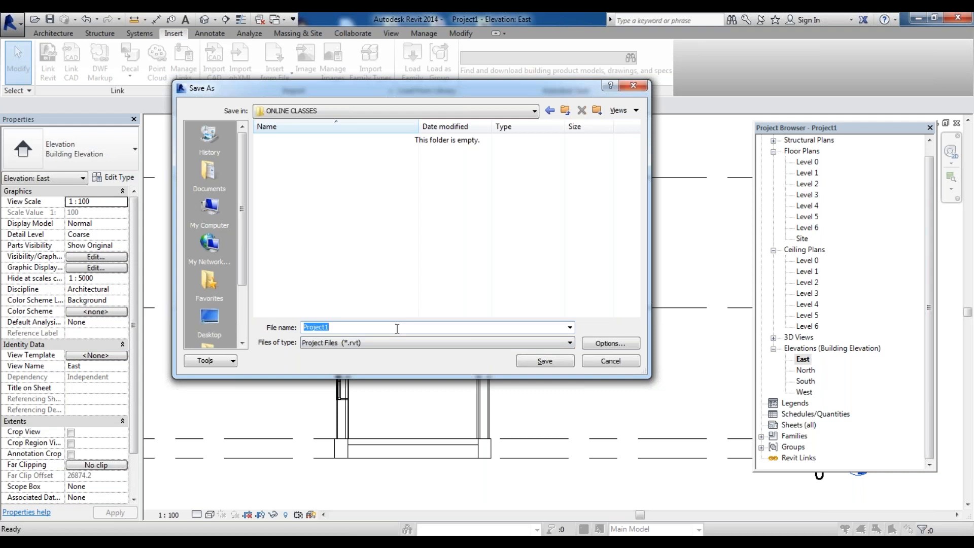
{"action": "type", "text": "4SEM CLASS01"}
{"action": "key", "text": "Return"}
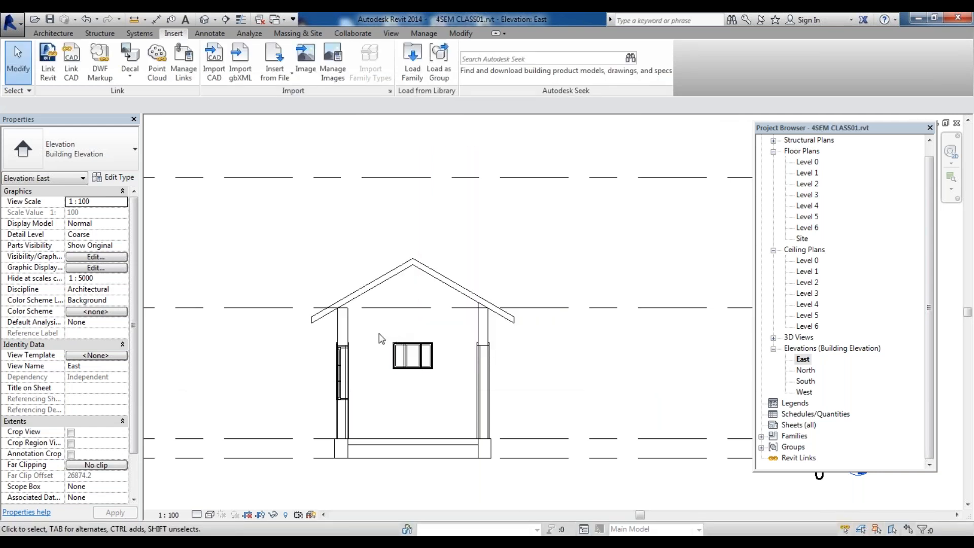
Select the east elevation windows and change their type to M_Casement 3x3 with Trim 0915 x 1220mm
{"action": "left_click_drag", "start_coordinate": [380, 336], "coordinate": [452, 396]}
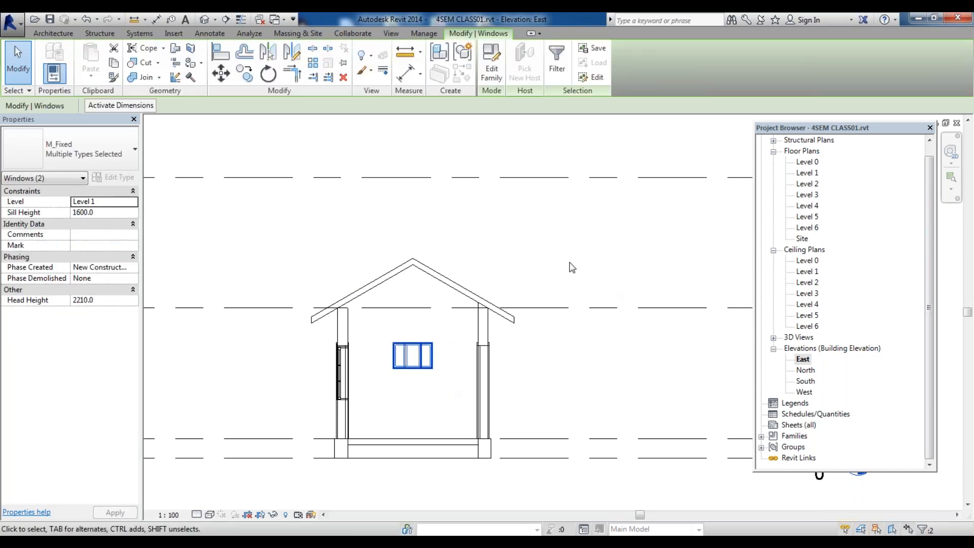
{"action": "left_click", "coordinate": [81, 150]}
{"action": "left_click", "coordinate": [100, 197]}
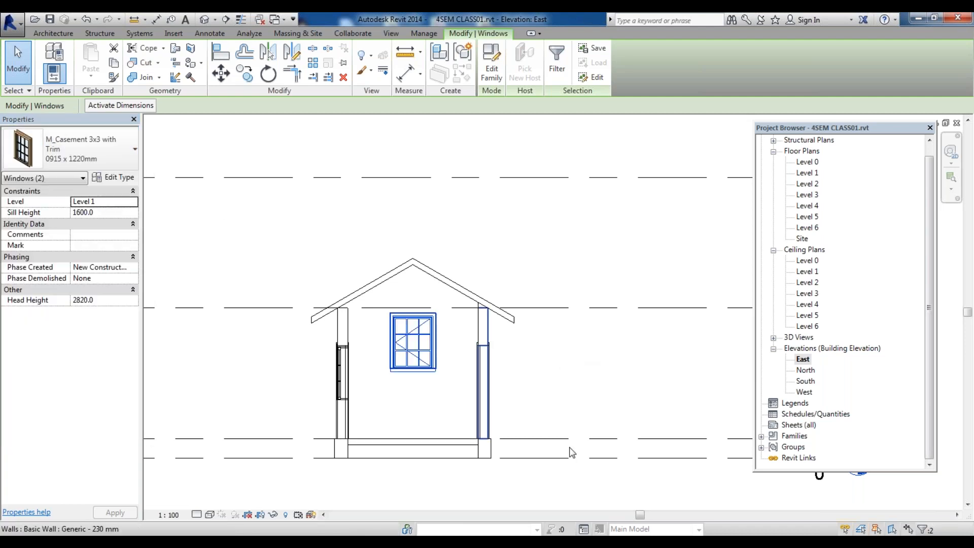
Nudge the selected east windows downward, then up one increment, to a head height of 2120 mm
{"action": "key", "text": "Down"}
{"action": "key", "text": "Down"}
{"action": "key", "text": "Down"}
{"action": "key", "text": "Down"}
{"action": "key", "text": "Down"}
{"action": "key", "text": "Down"}
{"action": "key", "text": "Down"}
{"action": "key", "text": "Down"}
{"action": "key", "text": "Down"}
{"action": "key", "text": "Down"}
{"action": "key", "text": "Down"}
{"action": "key", "text": "Down"}
{"action": "key", "text": "Down"}
{"action": "key", "text": "Down"}
{"action": "key", "text": "Down"}
{"action": "key", "text": "Down"}
{"action": "key", "text": "Down"}
{"action": "key", "text": "Down"}
{"action": "key", "text": "Down"}
{"action": "key", "text": "Down"}
{"action": "key", "text": "Down"}
{"action": "key", "text": "Down"}
{"action": "key", "text": "Down"}
{"action": "key", "text": "Down"}
{"action": "key", "text": "Down"}
{"action": "key", "text": "Down"}
{"action": "key", "text": "Down"}
{"action": "key", "text": "Down"}
{"action": "key", "text": "Down"}
{"action": "key", "text": "Down"}
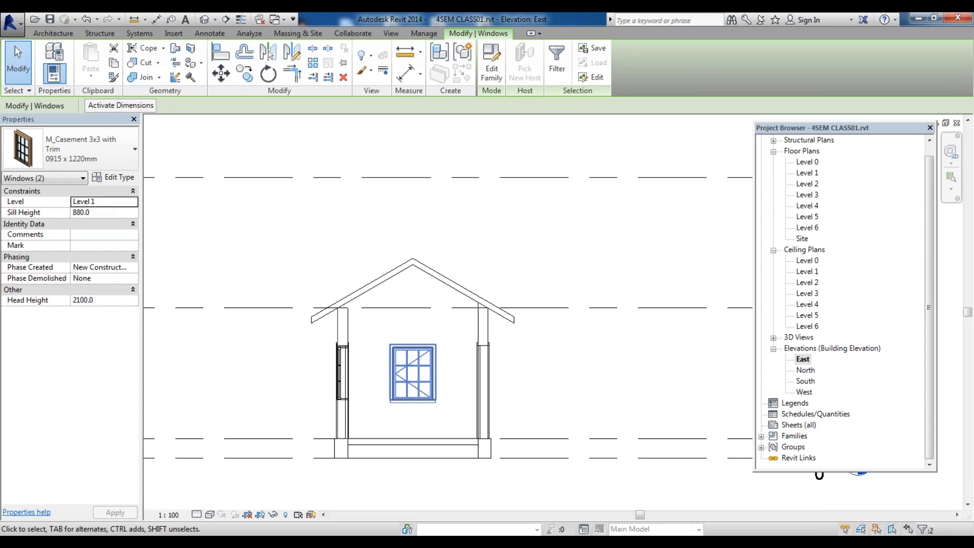
{"action": "scroll", "coordinate": [446, 383], "scroll_direction": "up", "scroll_amount": 5}
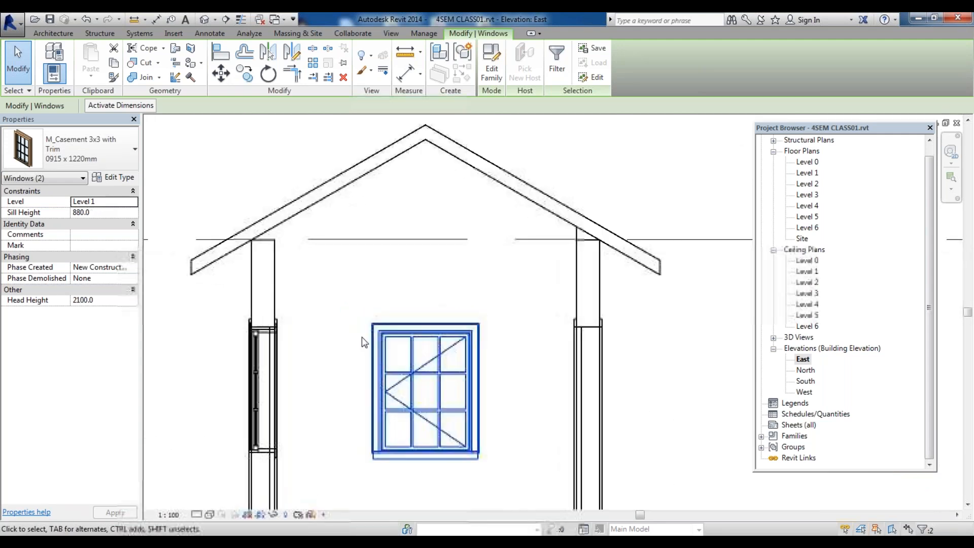
{"action": "key", "text": "Up"}
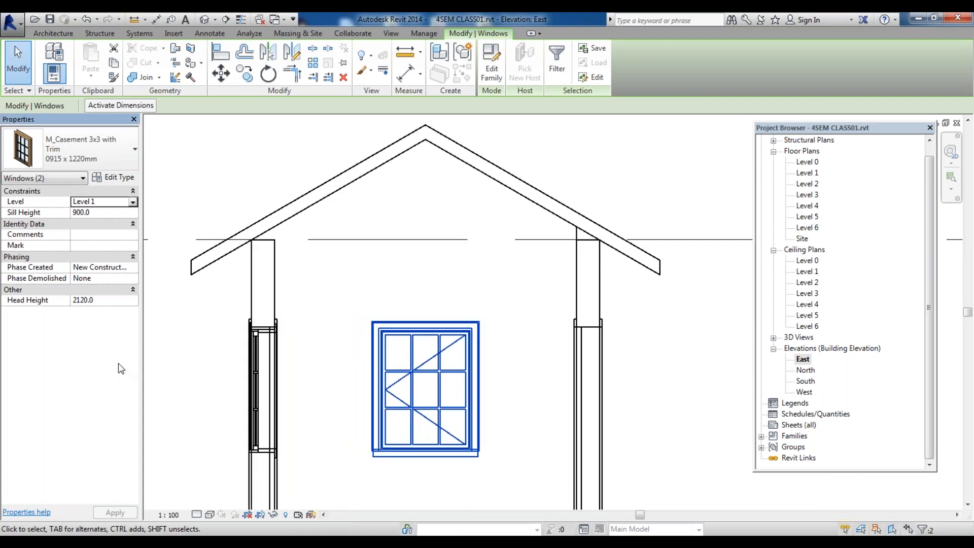
Deselect, then reselect the east window to check its placement, and zoom out
{"action": "key", "text": "Escape"}
{"action": "left_click", "coordinate": [400, 340]}
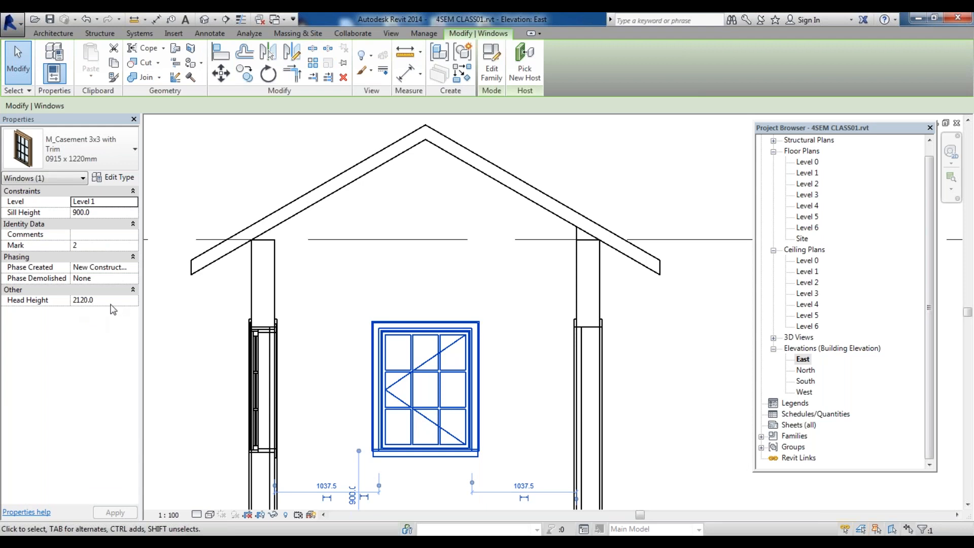
{"action": "scroll", "coordinate": [404, 282], "scroll_direction": "down", "scroll_amount": 3}
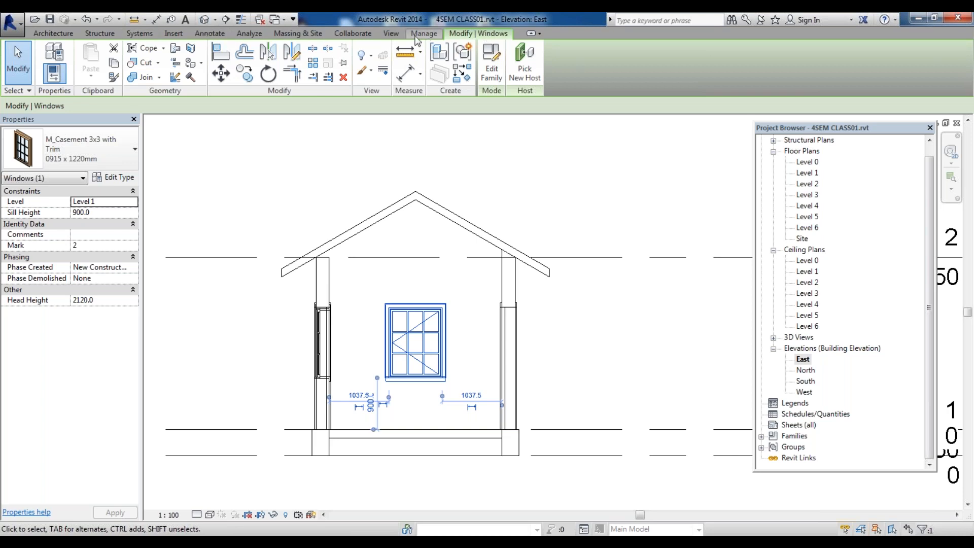
Open the default 3D view and examine the house and its windows from different angles
{"action": "left_click", "coordinate": [391, 32]}
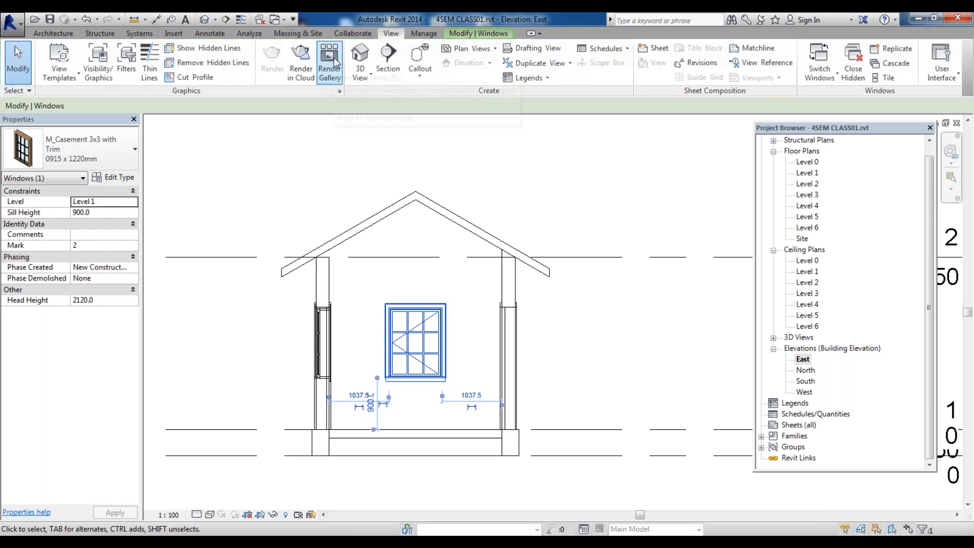
{"action": "left_click", "coordinate": [360, 56]}
{"action": "scroll", "coordinate": [535, 344], "scroll_direction": "up", "scroll_amount": 2}
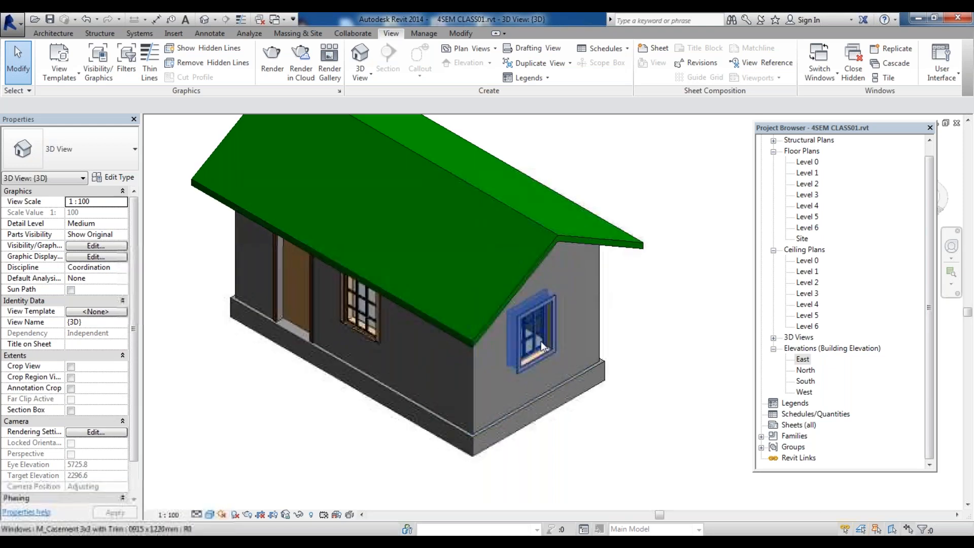
{"action": "scroll", "coordinate": [556, 359], "scroll_direction": "up", "scroll_amount": 2}
{"action": "scroll", "coordinate": [556, 358], "scroll_direction": "down", "scroll_amount": 3}
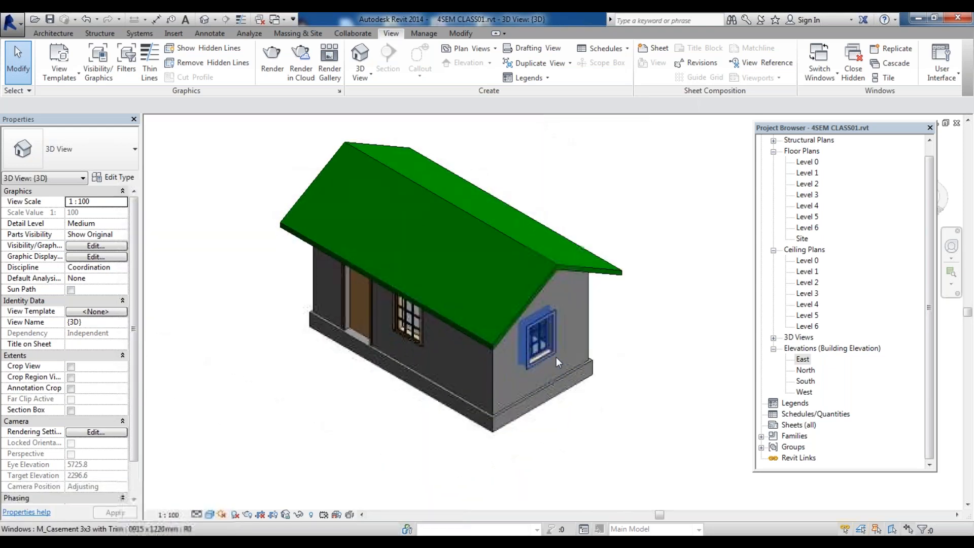
{"action": "scroll", "coordinate": [395, 352], "scroll_direction": "up", "scroll_amount": 2}
{"action": "scroll", "coordinate": [399, 345], "scroll_direction": "down", "scroll_amount": 2}
{"action": "scroll", "coordinate": [324, 286], "scroll_direction": "up", "scroll_amount": 2}
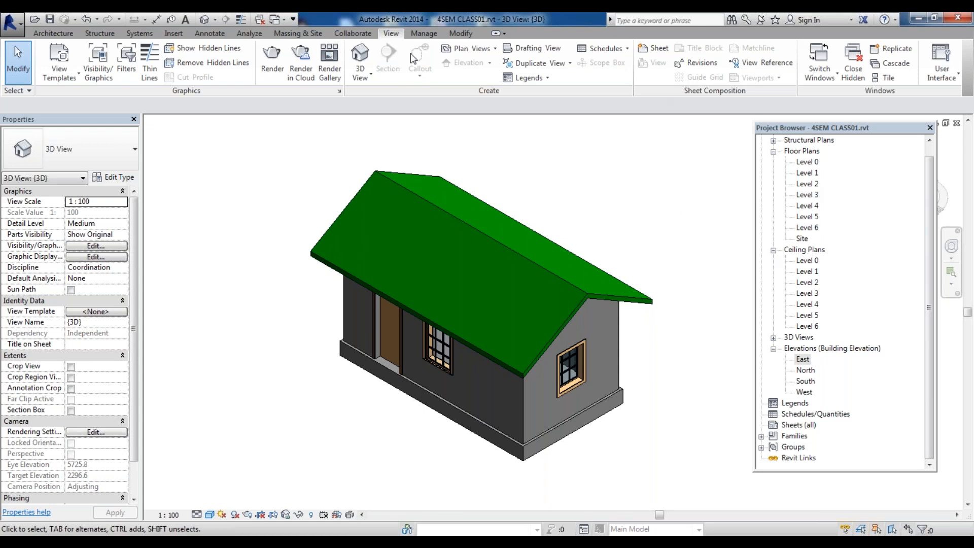
{"action": "left_click_drag", "start_coordinate": [821, 130], "coordinate": [827, 182]}
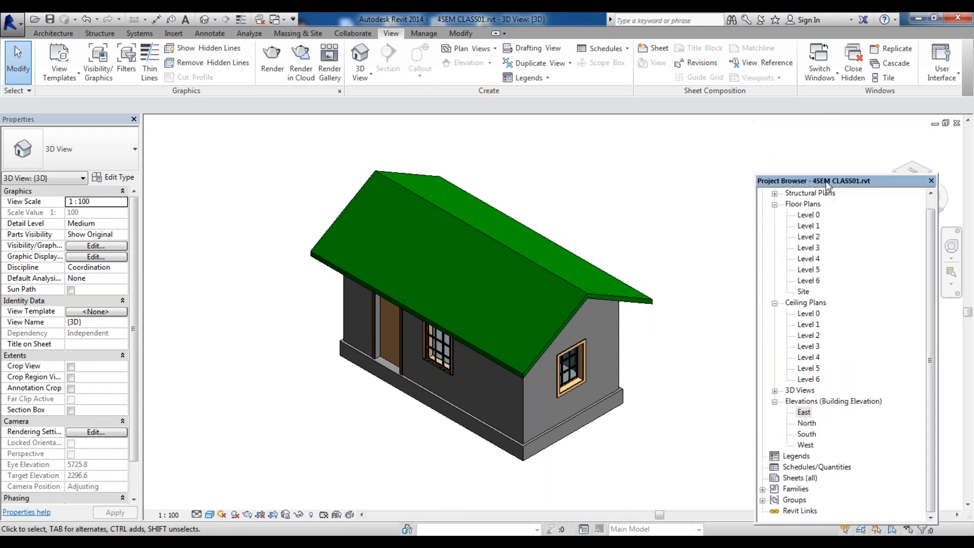
{"action": "left_click", "coordinate": [894, 168]}
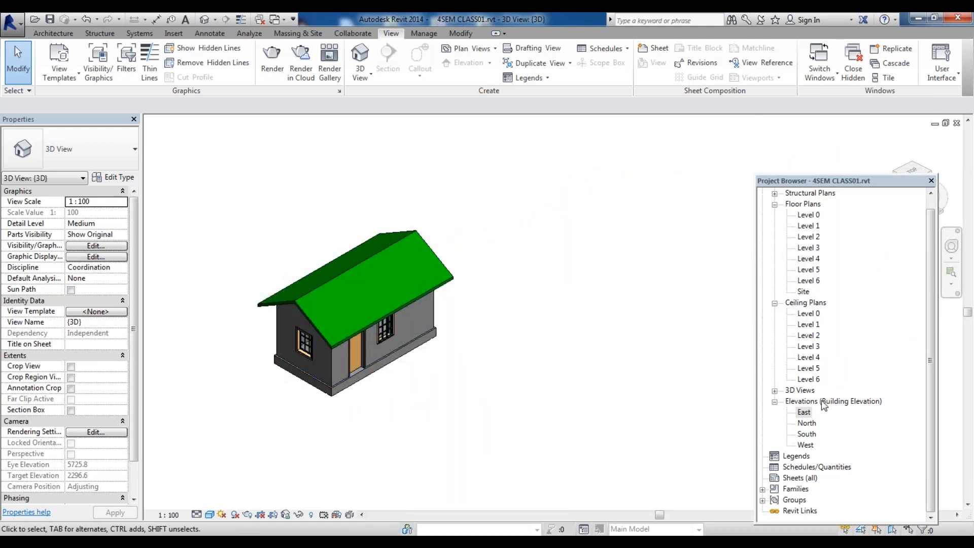
Reopen the East elevation and select the roof and side wall to inspect their properties
{"action": "left_click", "coordinate": [808, 432]}
{"action": "double_click", "coordinate": [804, 412]}
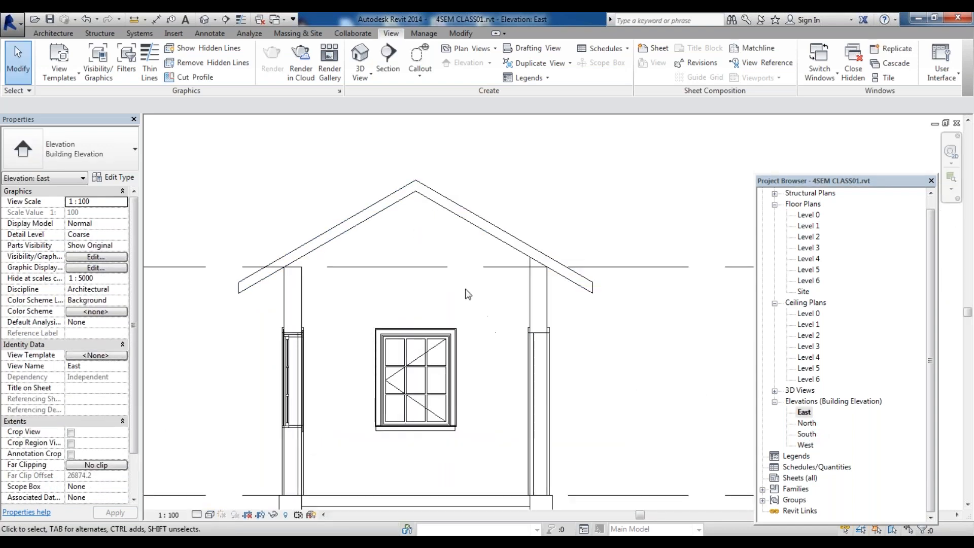
{"action": "scroll", "coordinate": [353, 200], "scroll_direction": "down", "scroll_amount": 6}
{"action": "scroll", "coordinate": [361, 330], "scroll_direction": "up", "scroll_amount": 3}
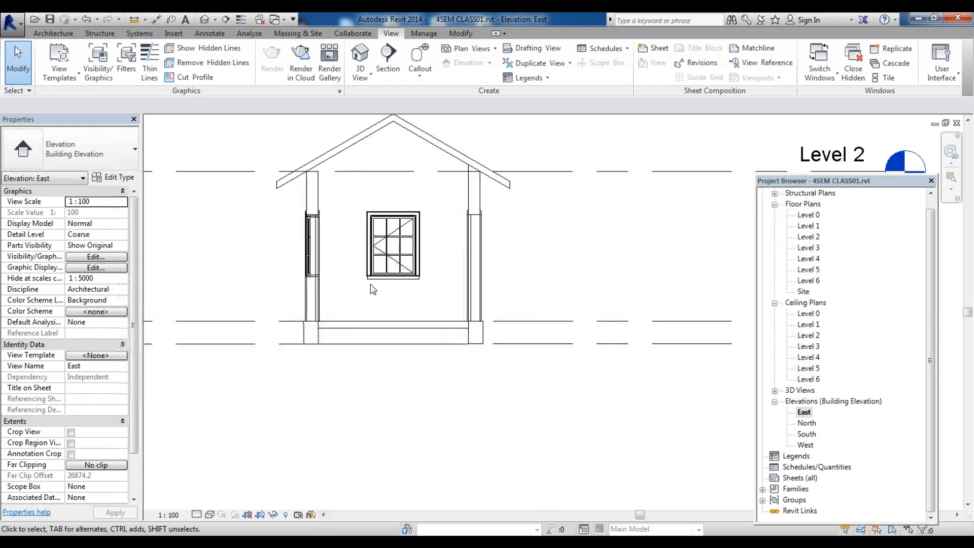
{"action": "scroll", "coordinate": [427, 251], "scroll_direction": "down", "scroll_amount": 1}
{"action": "left_click", "coordinate": [428, 152]}
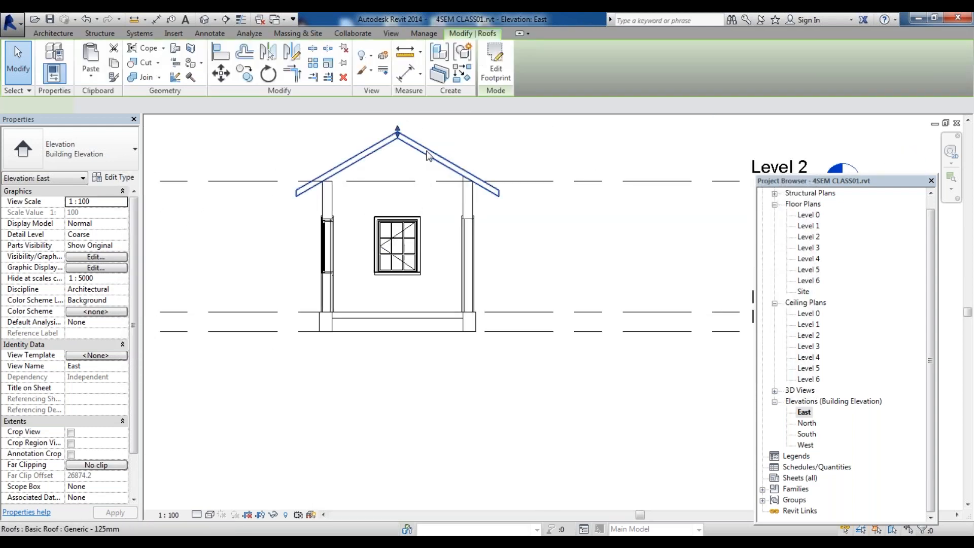
{"action": "left_click", "coordinate": [331, 200]}
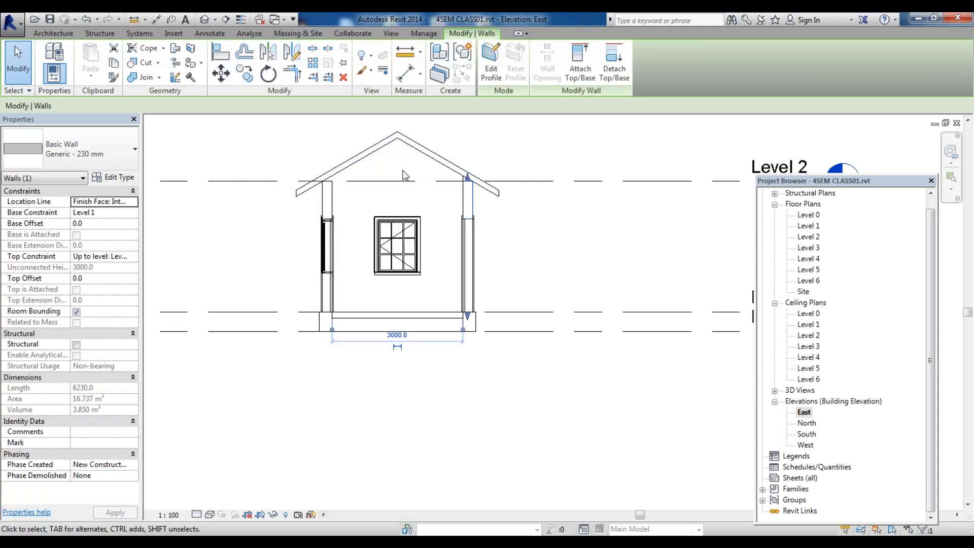
{"action": "left_click", "coordinate": [526, 135]}
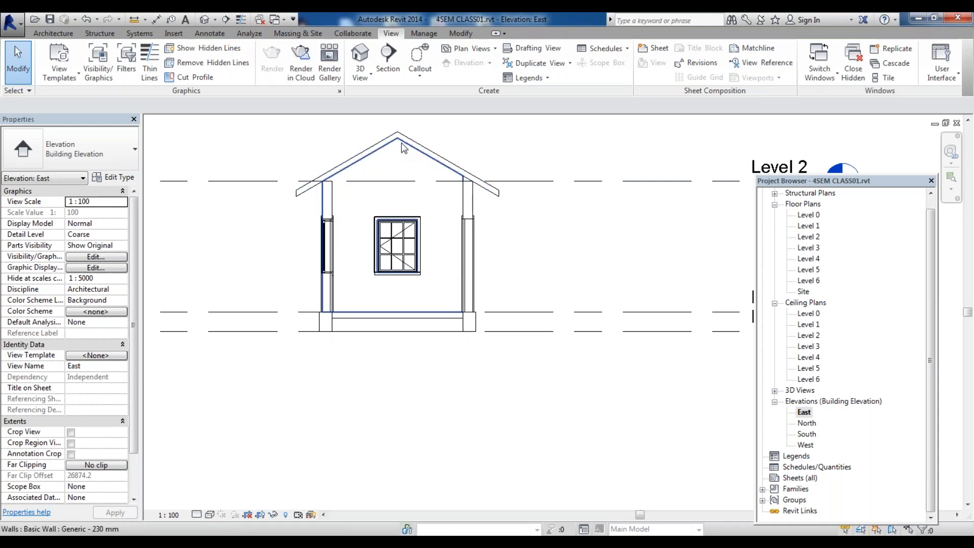
Select the east gable end wall and open its profile for editing
{"action": "key", "text": "Tab"}
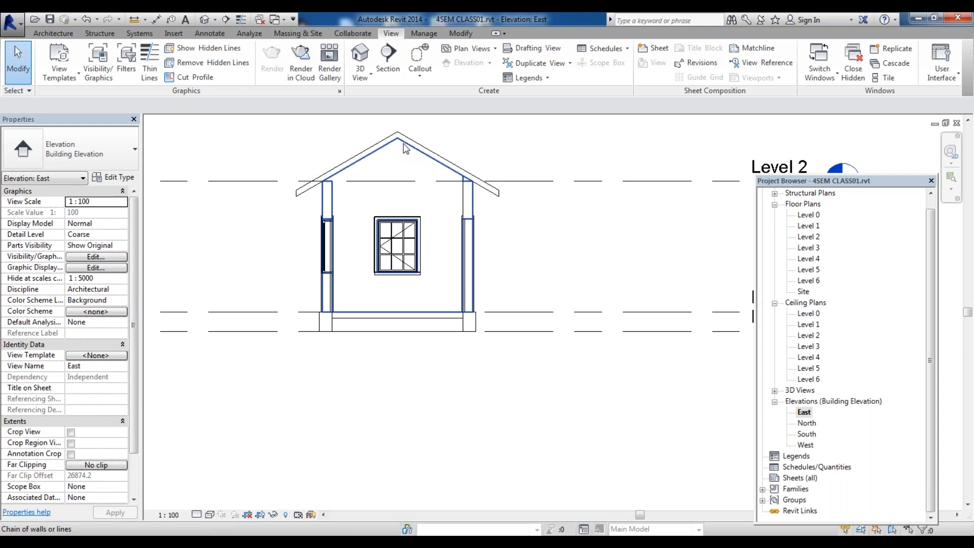
{"action": "key", "text": "Tab"}
{"action": "key", "text": "Tab"}
{"action": "key", "text": "Tab"}
{"action": "key", "text": "Tab"}
{"action": "key", "text": "Tab"}
{"action": "key", "text": "Tab"}
{"action": "key", "text": "Tab"}
{"action": "left_click", "coordinate": [406, 148]}
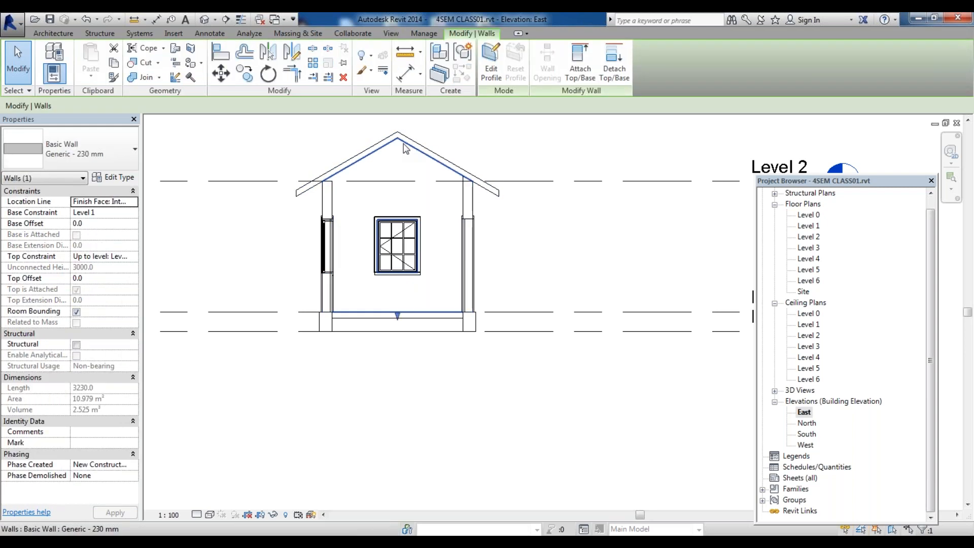
{"action": "left_click", "coordinate": [489, 58]}
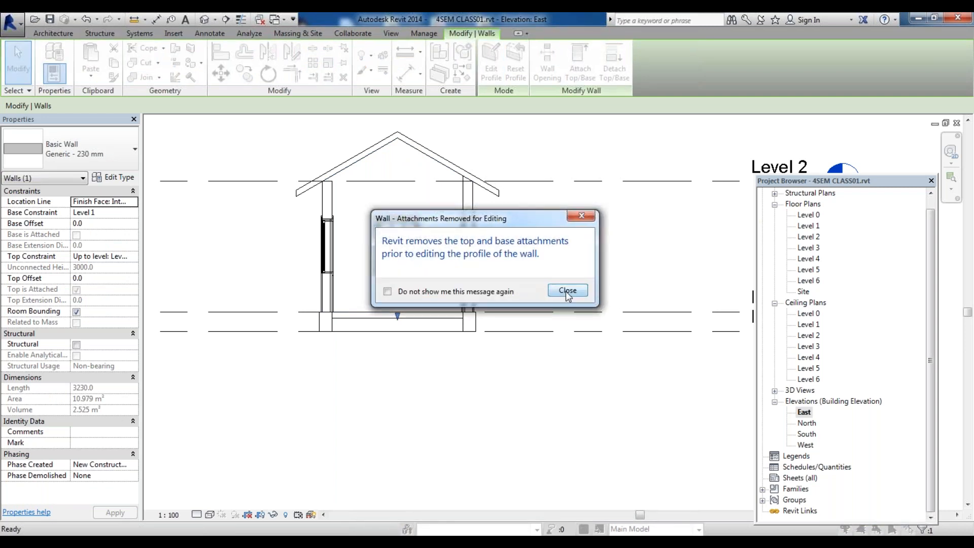
{"action": "left_click", "coordinate": [567, 291]}
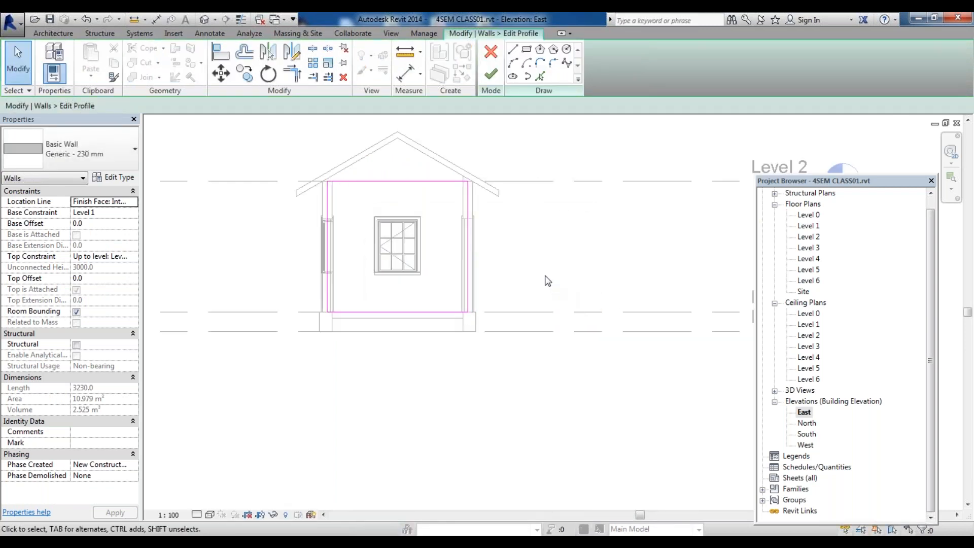
{"action": "scroll", "coordinate": [419, 161], "scroll_direction": "up", "scroll_amount": 2}
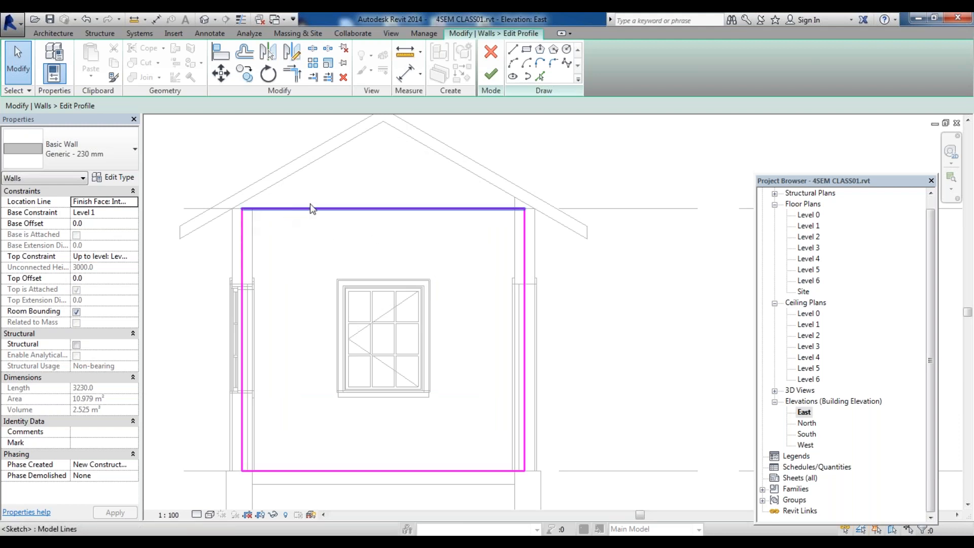
Split the top line of the east wall's profile sketch at its midpoint
{"action": "left_click", "coordinate": [312, 49]}
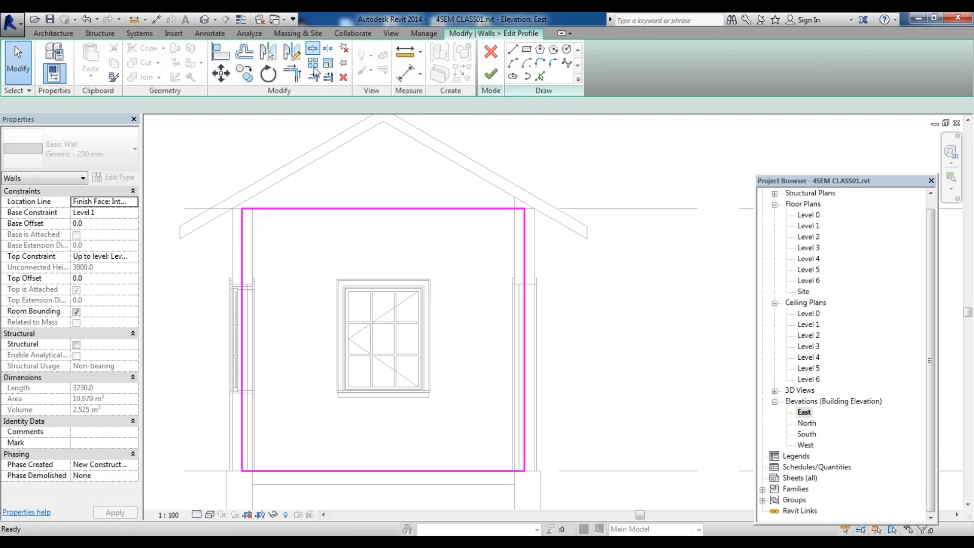
{"action": "left_click", "coordinate": [385, 208]}
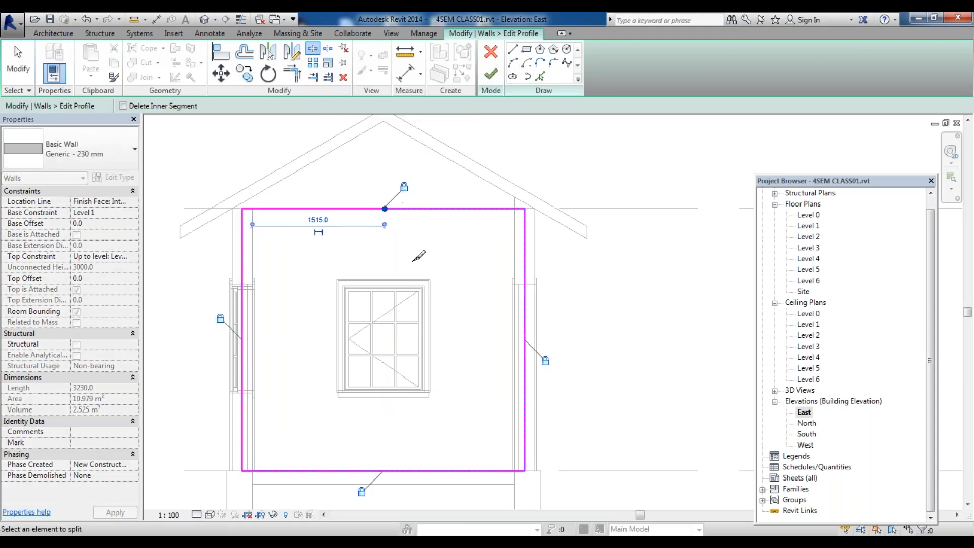
{"action": "key", "text": "Escape"}
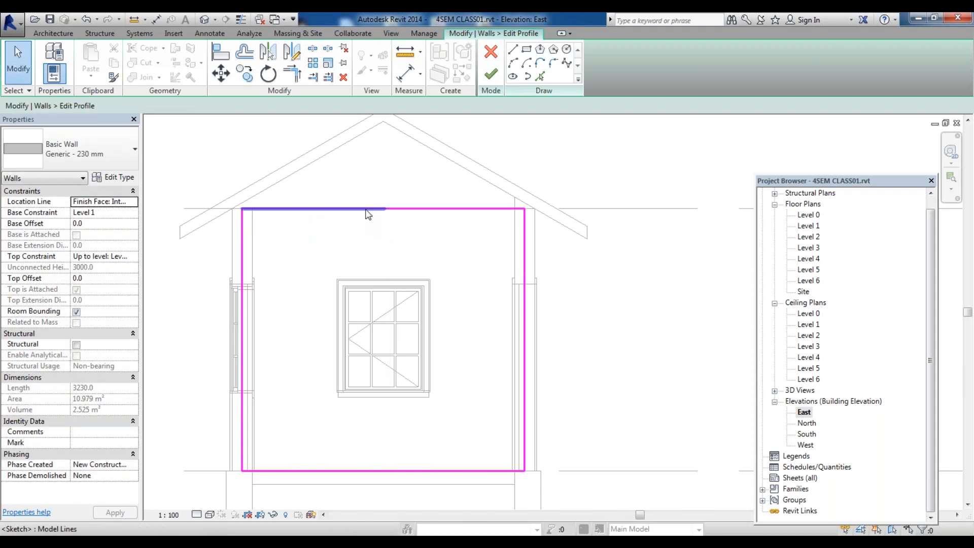
Drag the left half of the split top line up to the roof ridge to form the left slope, and raise the right half
{"action": "left_click", "coordinate": [368, 209]}
{"action": "left_click_drag", "start_coordinate": [385, 209], "coordinate": [383, 122]}
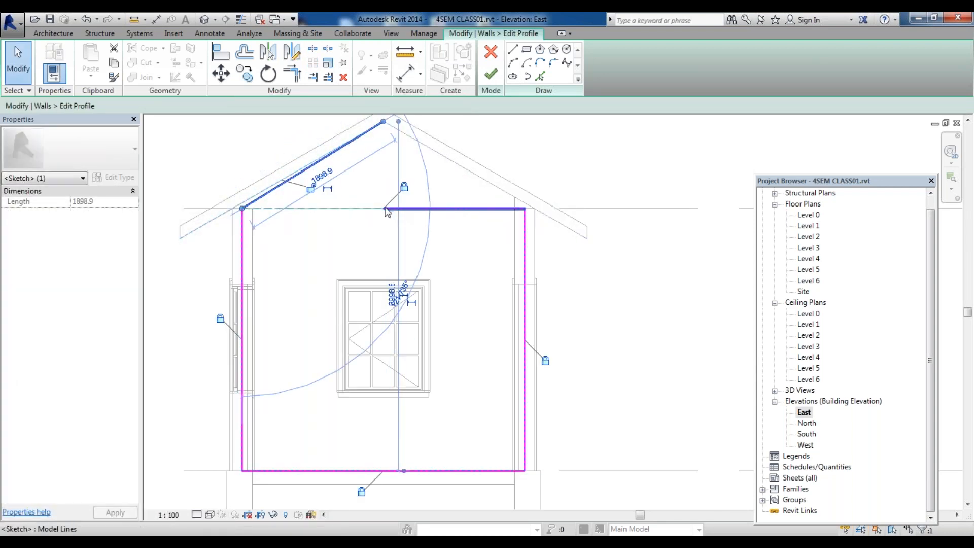
{"action": "mouse_move", "coordinate": [387, 210]}
{"action": "left_mouse_down"}
{"action": "mouse_move", "coordinate": [383, 131]}
{"action": "mouse_move", "coordinate": [586, 131]}
{"action": "left_mouse_up"}
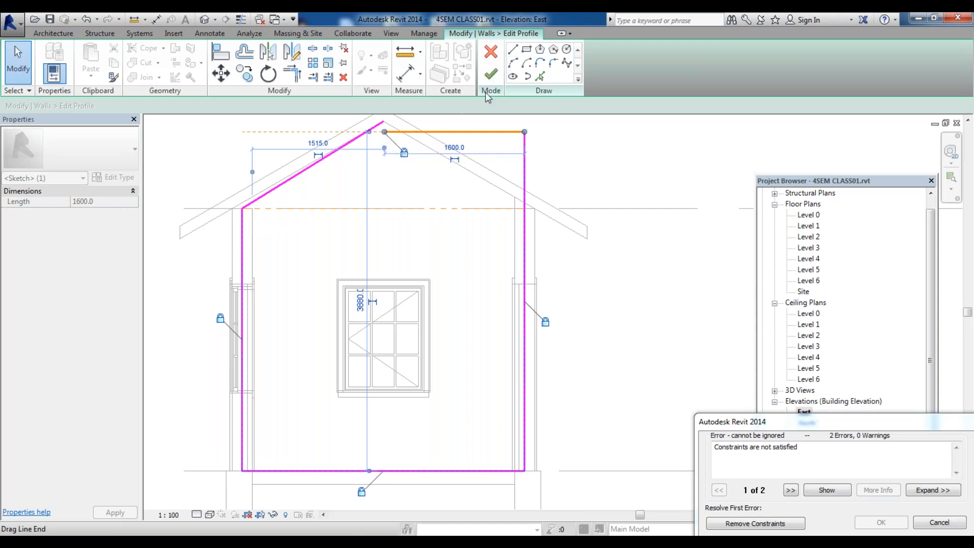
Resolve the sketch constraint error by removing the constraints
{"action": "left_click", "coordinate": [488, 75]}
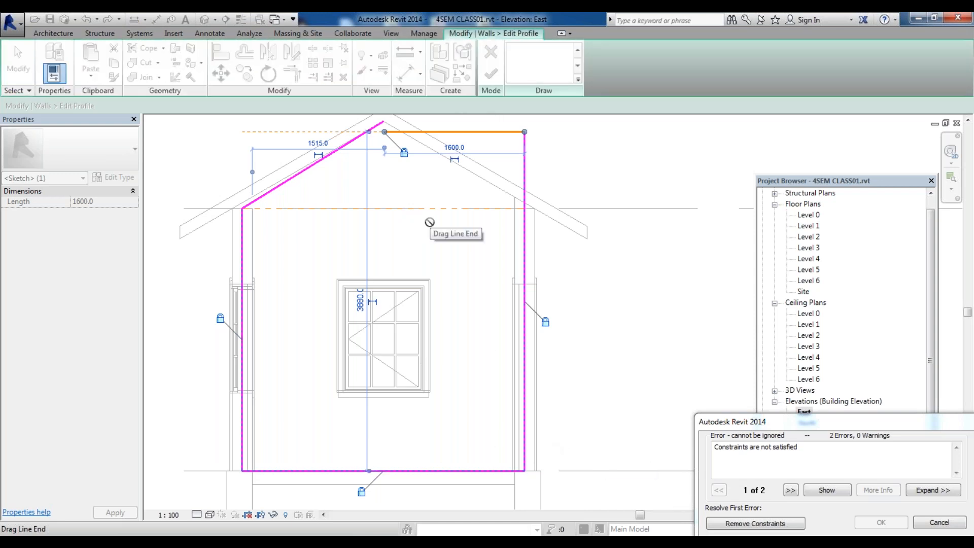
{"action": "left_click", "coordinate": [49, 35]}
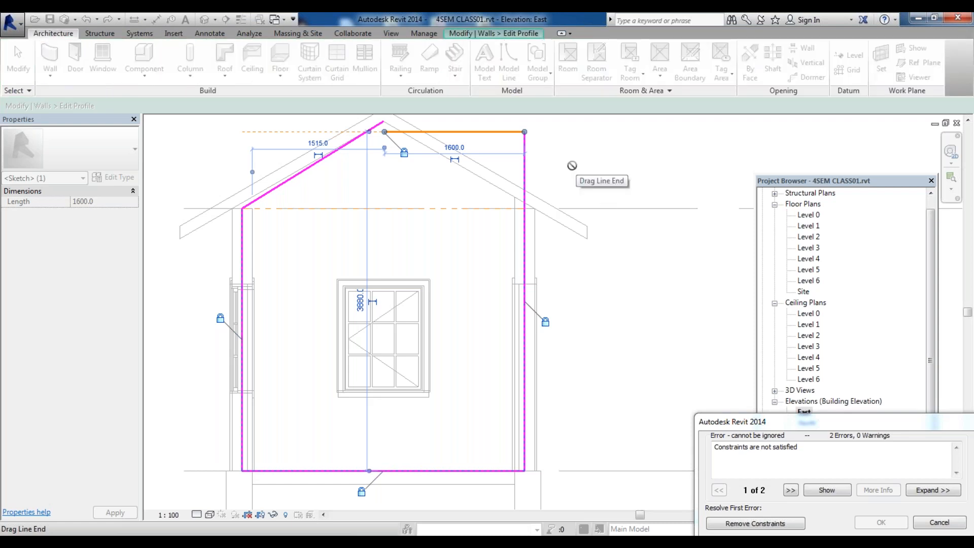
{"action": "left_click", "coordinate": [482, 37]}
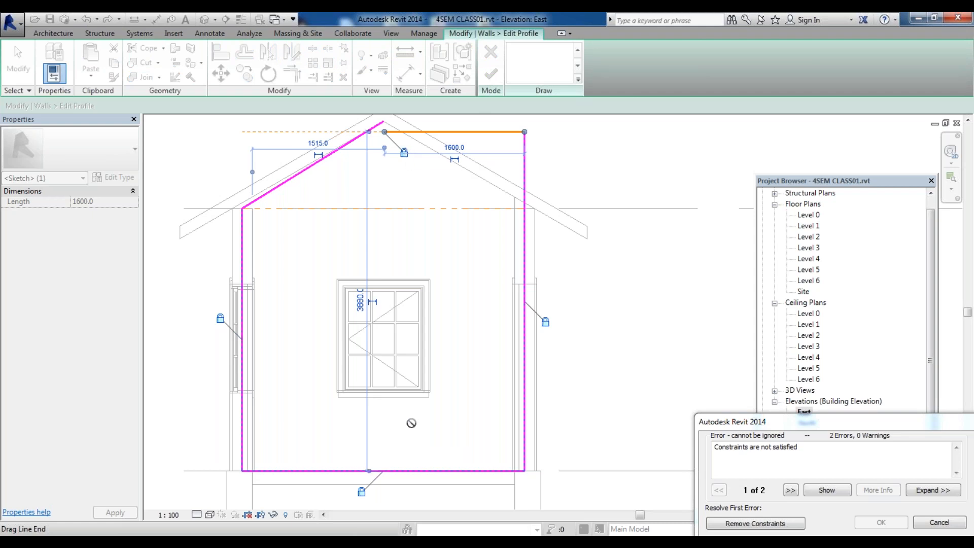
{"action": "scroll", "coordinate": [411, 422], "scroll_direction": "down", "scroll_amount": 5}
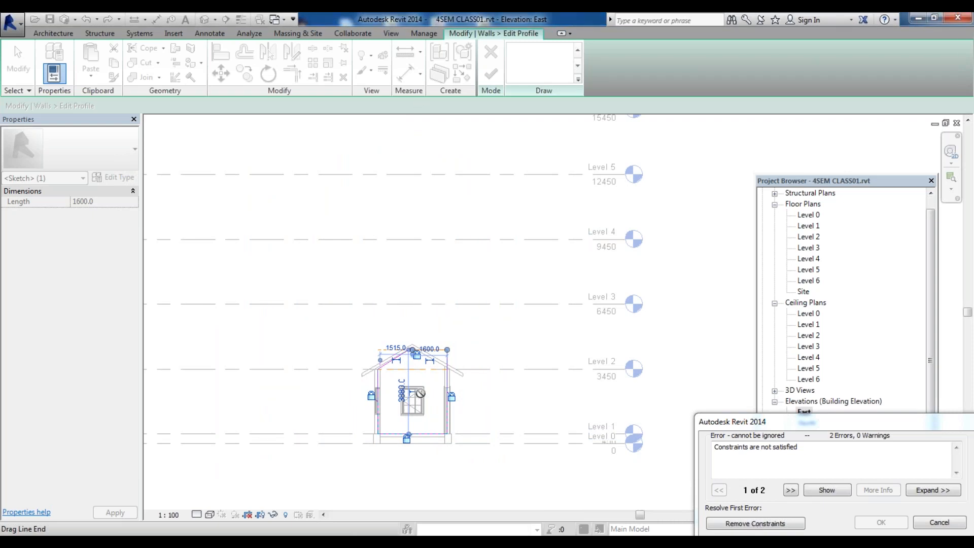
{"action": "scroll", "coordinate": [402, 439], "scroll_direction": "up", "scroll_amount": 7}
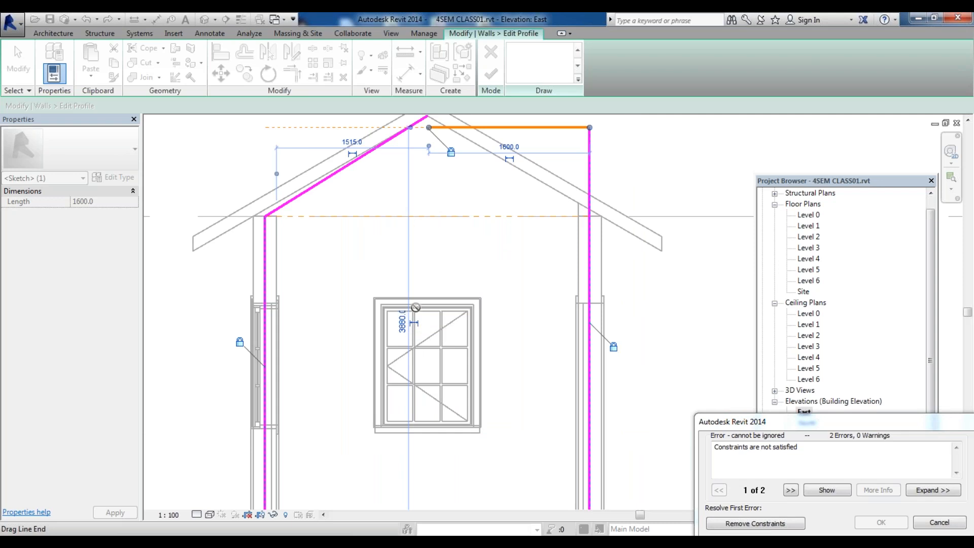
{"action": "scroll", "coordinate": [353, 273], "scroll_direction": "down", "scroll_amount": 4}
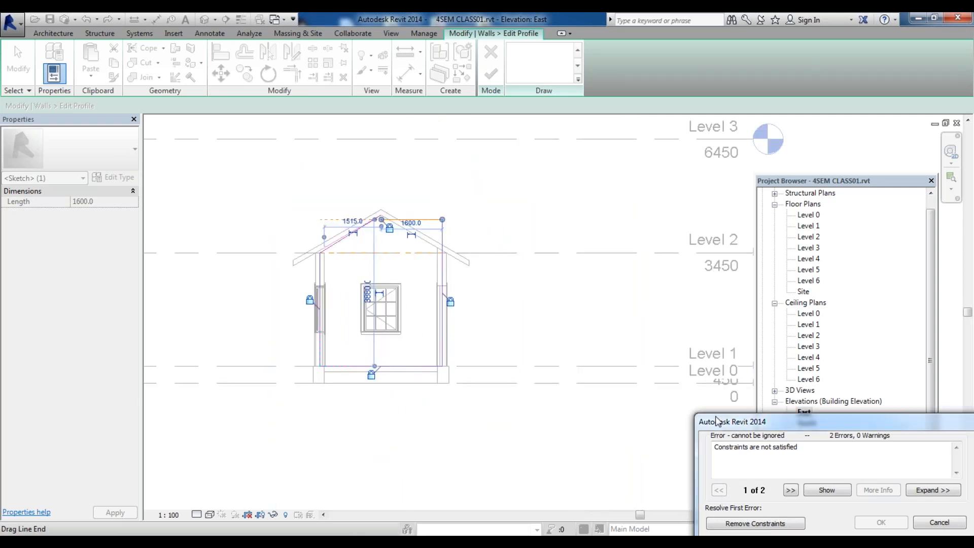
{"action": "left_click", "coordinate": [526, 399]}
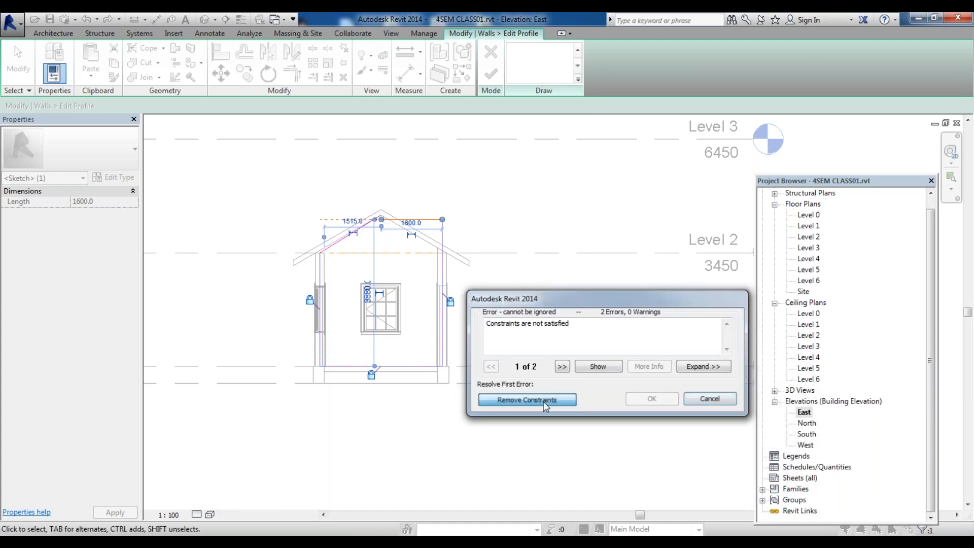
Move the right top line's ends to the ridge and the right eave to form the right roof slope
{"action": "scroll", "coordinate": [358, 228], "scroll_direction": "up", "scroll_amount": 5}
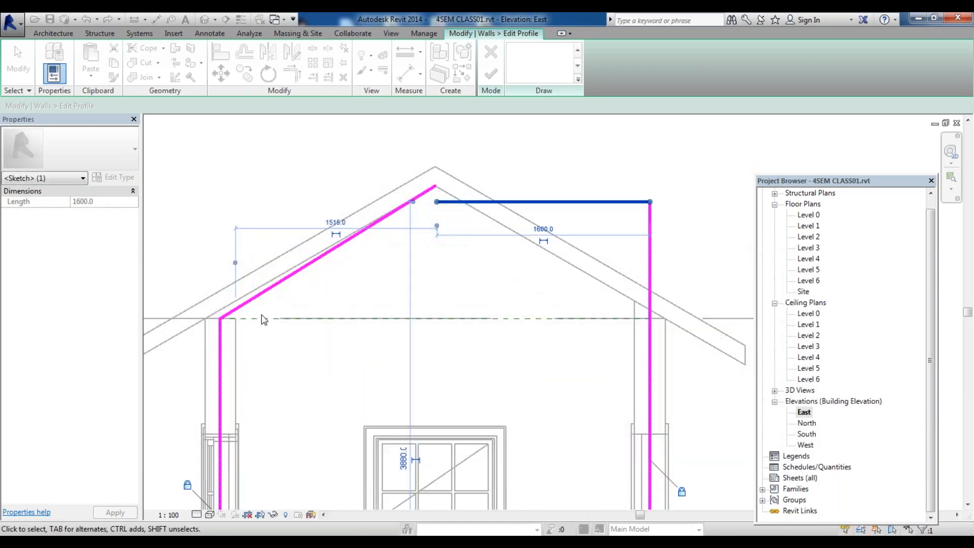
{"action": "left_click", "coordinate": [437, 204]}
{"action": "left_click_drag", "start_coordinate": [437, 204], "coordinate": [435, 186]}
{"action": "mouse_move", "coordinate": [651, 203]}
{"action": "left_mouse_down"}
{"action": "mouse_move", "coordinate": [635, 276]}
{"action": "mouse_move", "coordinate": [649, 308]}
{"action": "left_mouse_up"}
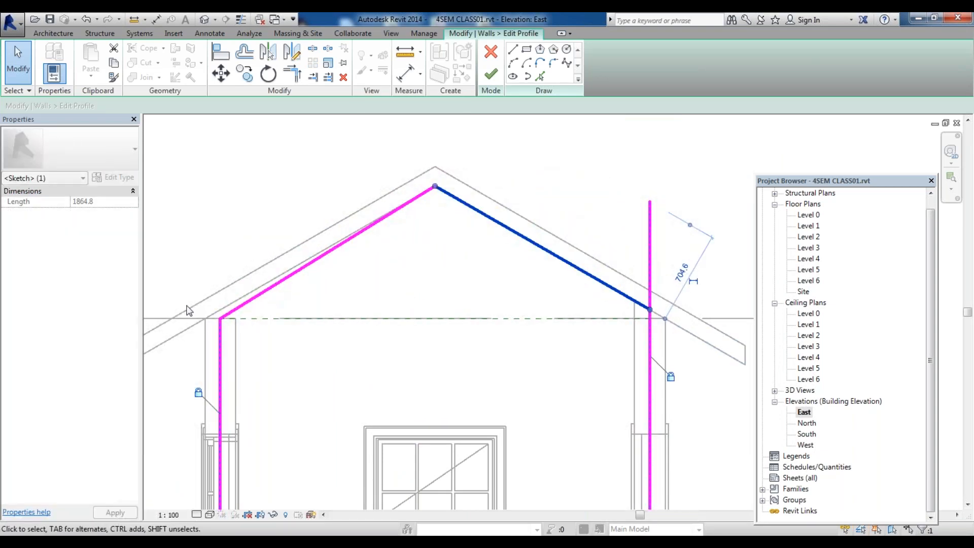
Connect the left vertical profile line to the left roof slope at the eave
{"action": "left_click", "coordinate": [225, 315]}
{"action": "left_click_drag", "start_coordinate": [220, 319], "coordinate": [219, 310]}
{"action": "left_click", "coordinate": [220, 325]}
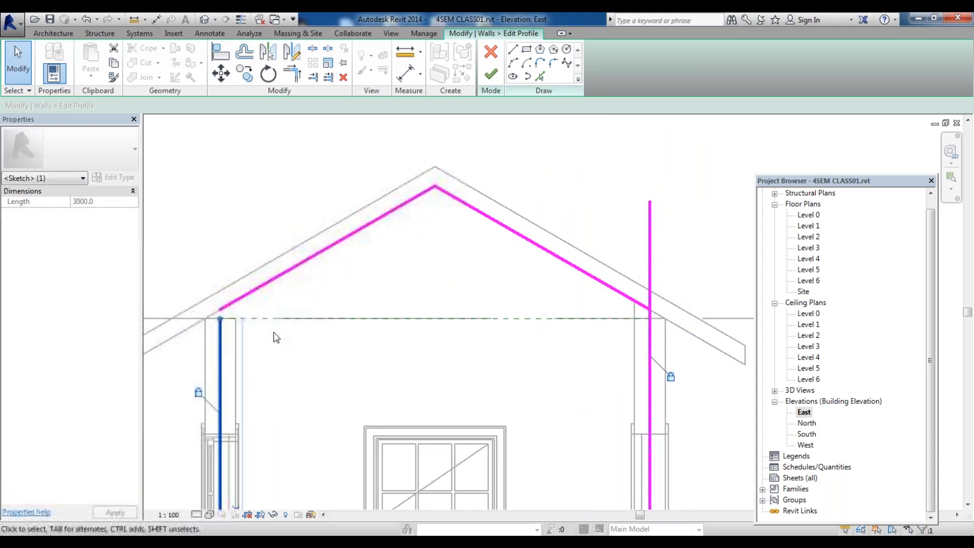
{"action": "key", "text": "r"}
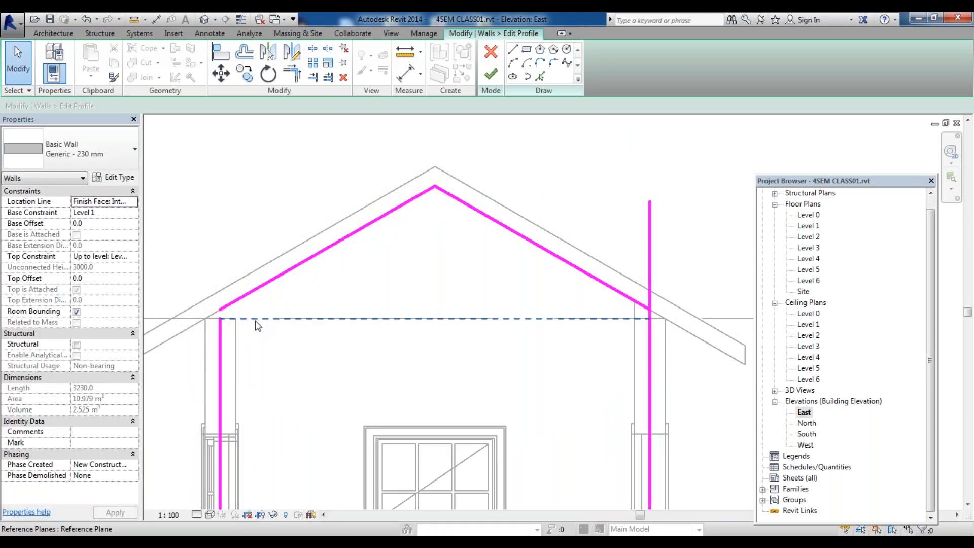
{"action": "left_click", "coordinate": [218, 338]}
{"action": "left_click", "coordinate": [233, 310]}
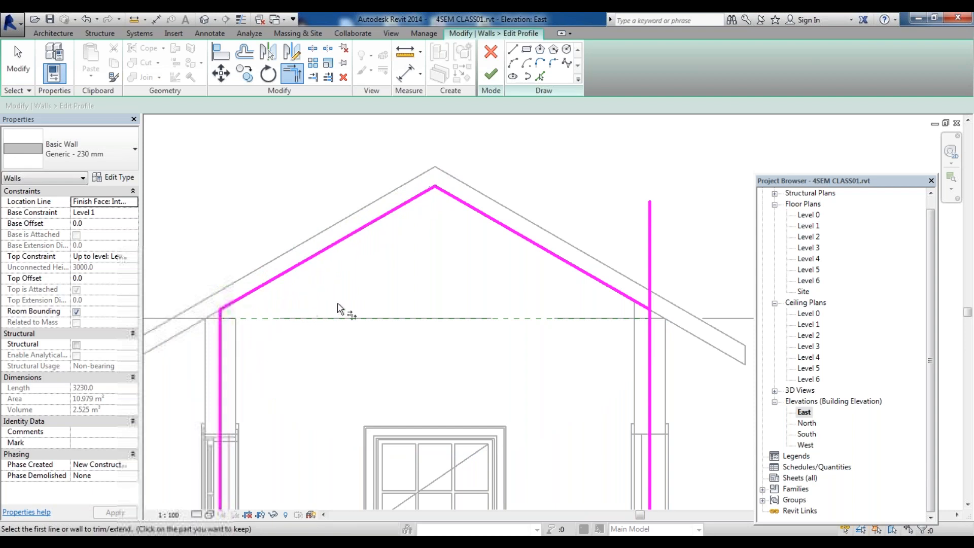
Trim the right roof slope and the right vertical profile line to a clean corner
{"action": "key", "text": "Escape"}
{"action": "key", "text": "t"}
{"action": "key", "text": "r"}
{"action": "left_click", "coordinate": [624, 295]}
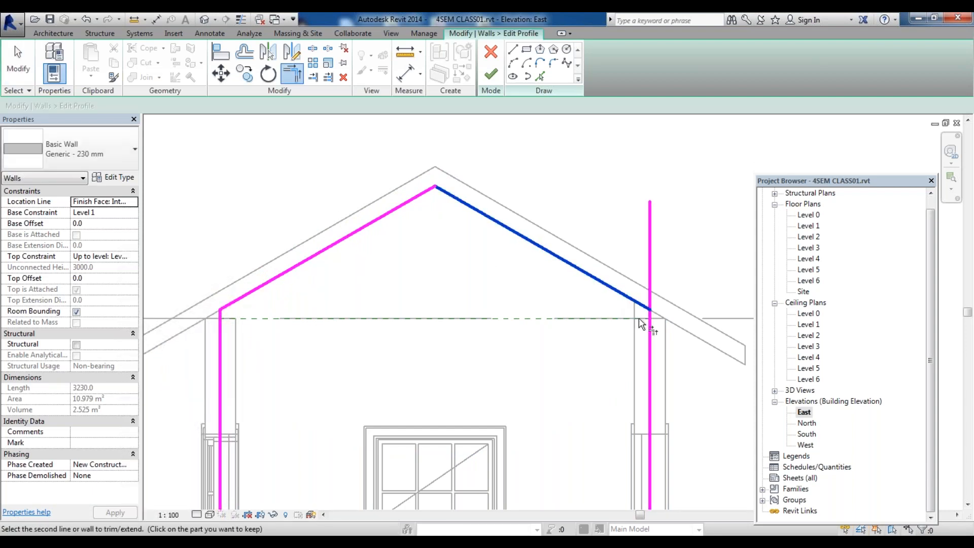
{"action": "left_click", "coordinate": [649, 323]}
{"action": "key", "text": "Escape"}
Draw a circle of about 180 mm radius below the ridge inside the gable profile
{"action": "scroll", "coordinate": [349, 184], "scroll_direction": "down", "scroll_amount": 3}
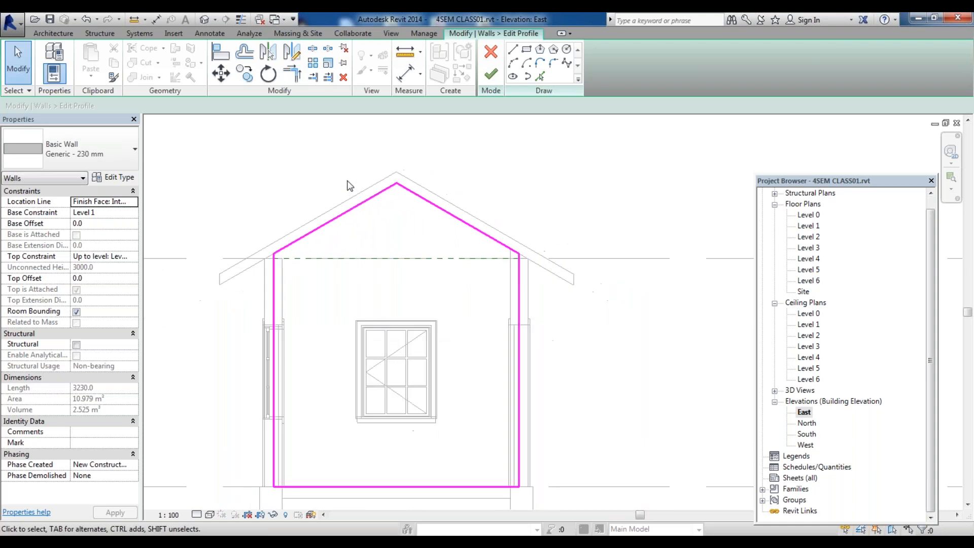
{"action": "left_click", "coordinate": [567, 50]}
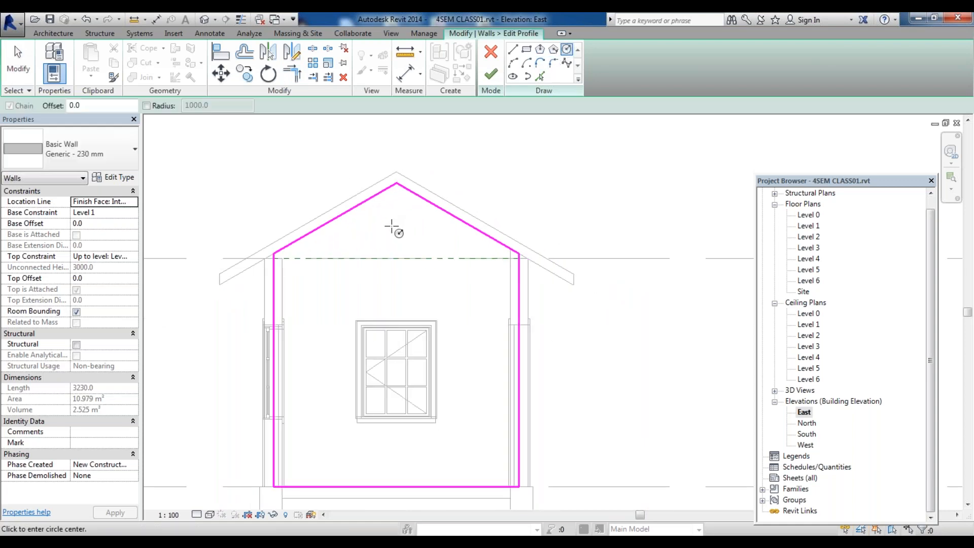
{"action": "left_click", "coordinate": [397, 225]}
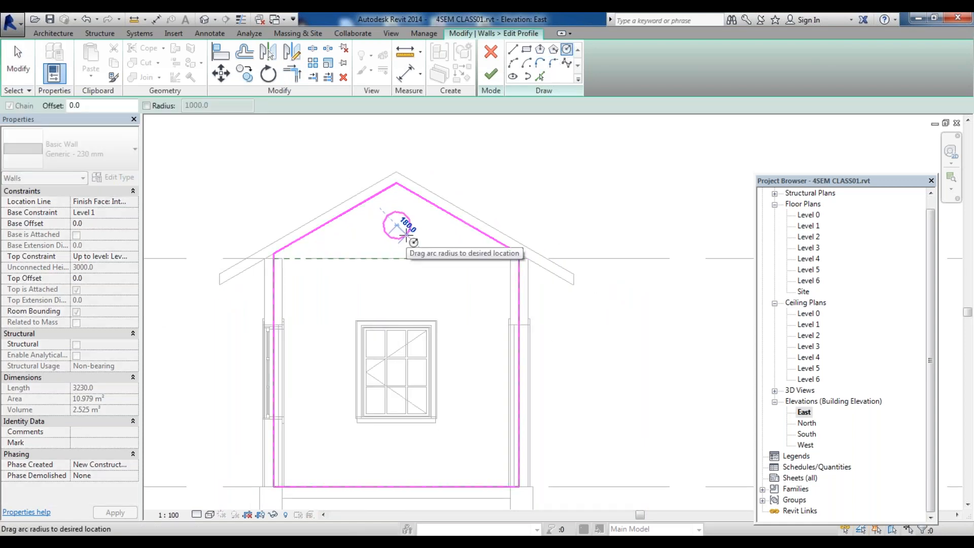
{"action": "left_click", "coordinate": [407, 233]}
Finish the profile edit and unjoin the wall from its target
{"action": "left_click", "coordinate": [490, 75]}
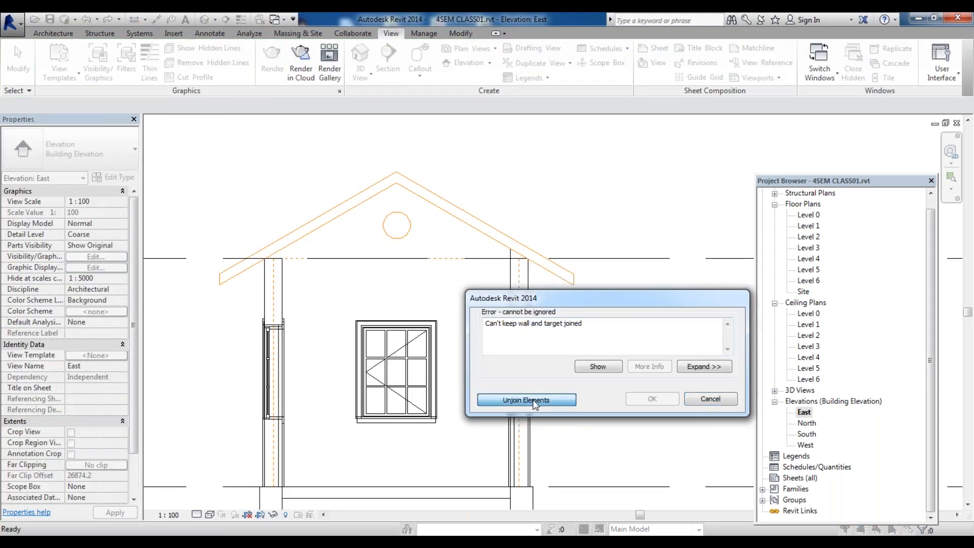
{"action": "left_click", "coordinate": [532, 401]}
Open the default 3D view and orbit around the house to examine the edited gable wall
{"action": "left_click", "coordinate": [206, 21]}
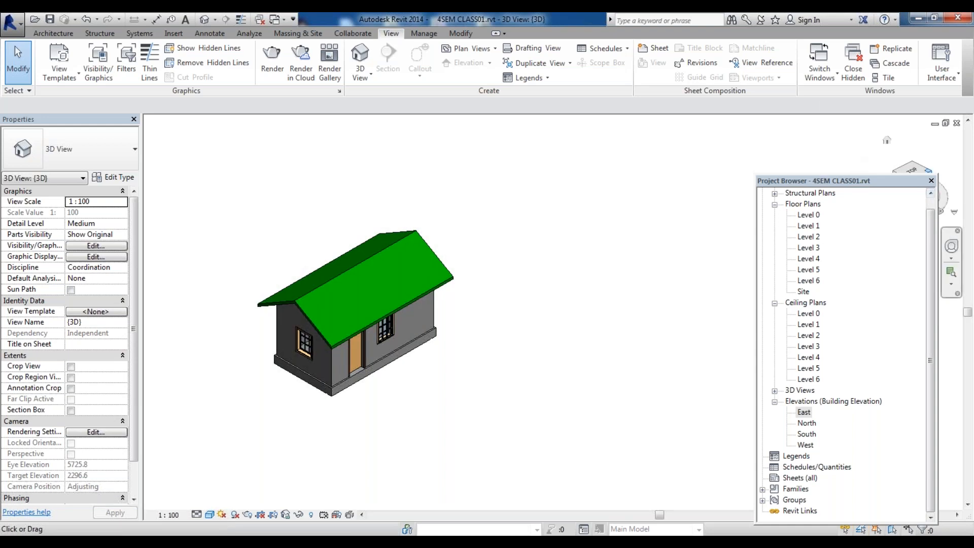
{"action": "left_click", "coordinate": [931, 171]}
{"action": "scroll", "coordinate": [261, 264], "scroll_direction": "down", "scroll_amount": 3}
{"action": "scroll", "coordinate": [416, 271], "scroll_direction": "up", "scroll_amount": 5}
{"action": "scroll", "coordinate": [416, 271], "scroll_direction": "down", "scroll_amount": 5}
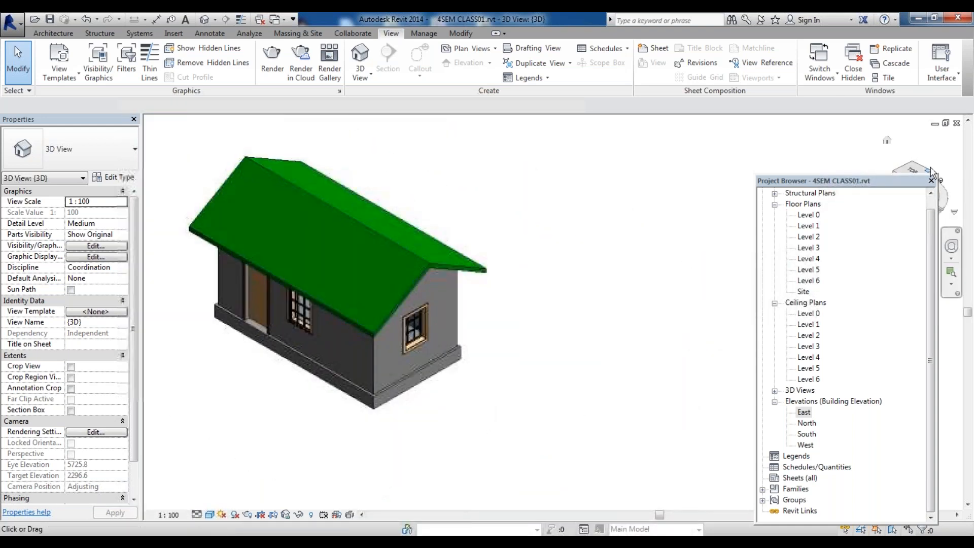
{"action": "left_click", "coordinate": [897, 175]}
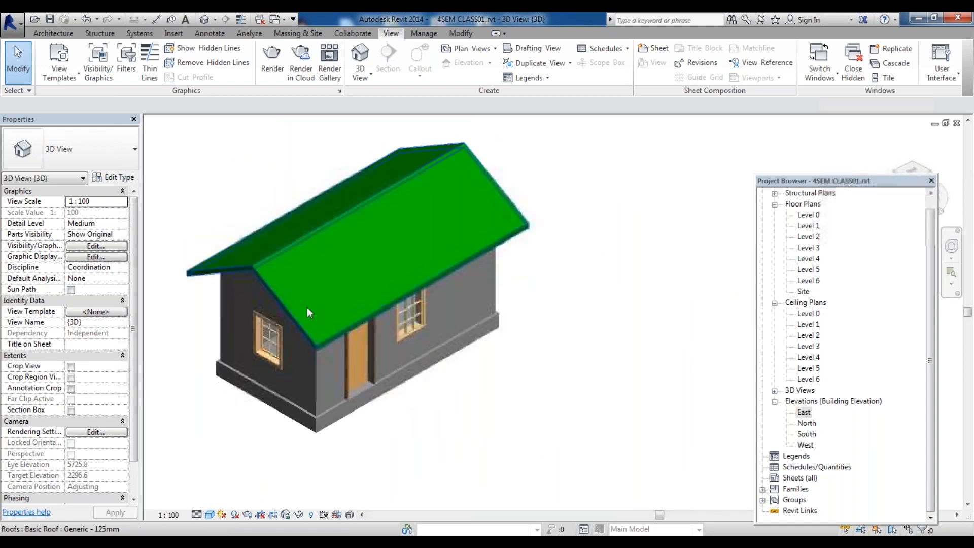
{"action": "scroll", "coordinate": [485, 330], "scroll_direction": "up", "scroll_amount": 3}
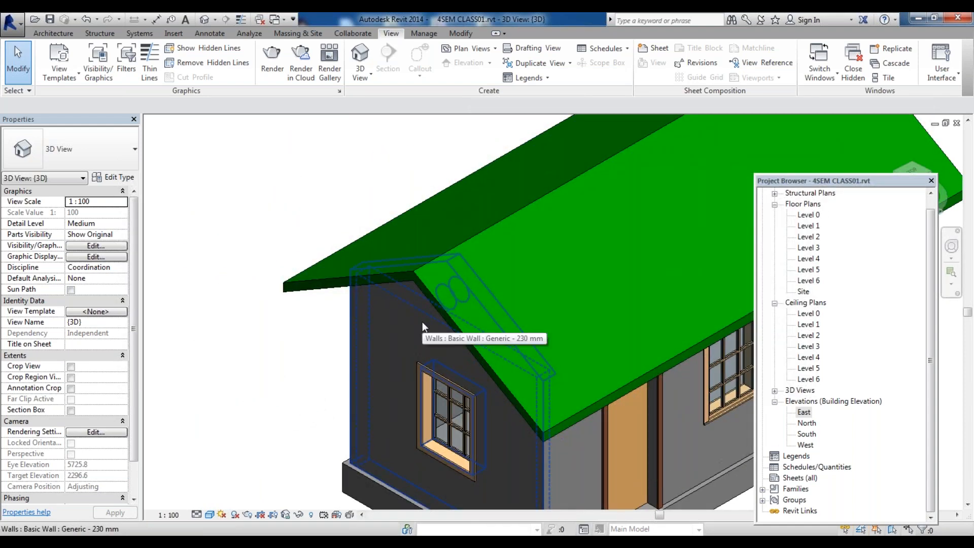
{"action": "scroll", "coordinate": [420, 323], "scroll_direction": "down", "scroll_amount": 1}
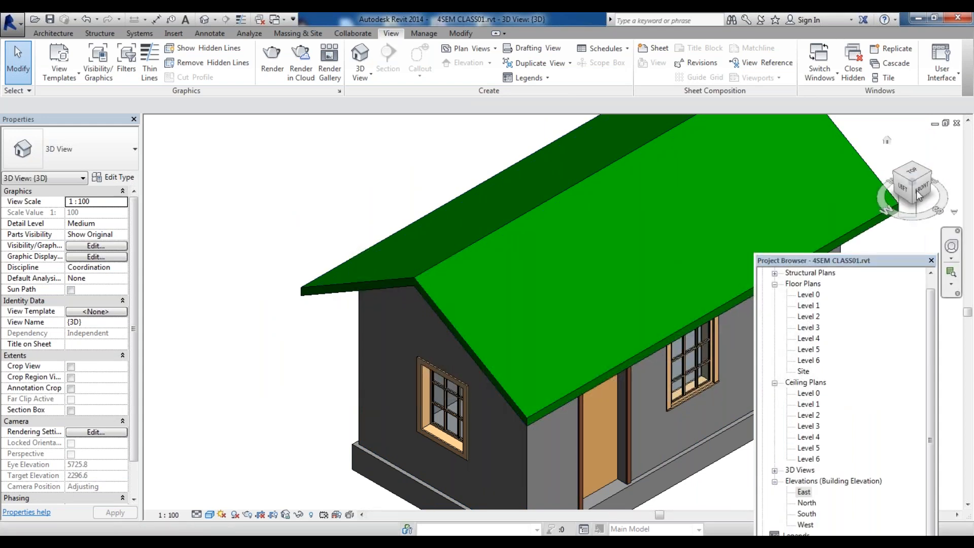
{"action": "left_click_drag", "start_coordinate": [901, 215], "coordinate": [893, 214]}
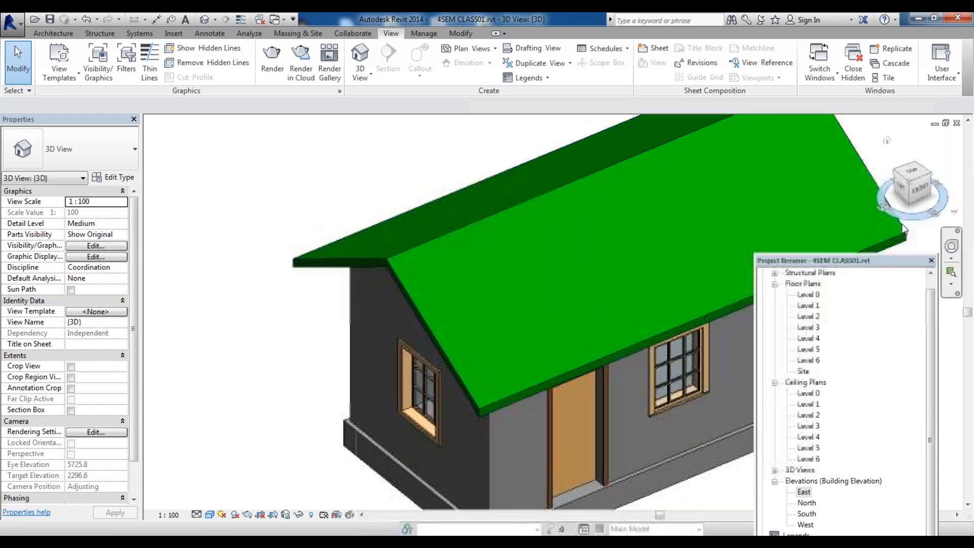
{"action": "left_click", "coordinate": [903, 178]}
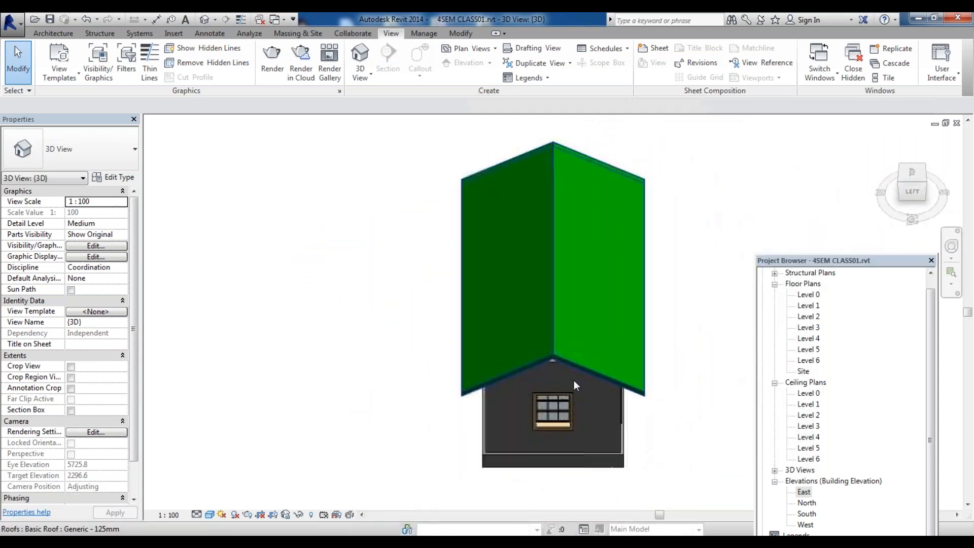
Zoom in on the gable ends from the side views and select the wall to inspect its shape
{"action": "scroll", "coordinate": [526, 340], "scroll_direction": "up", "scroll_amount": 3}
{"action": "scroll", "coordinate": [501, 322], "scroll_direction": "down", "scroll_amount": 4}
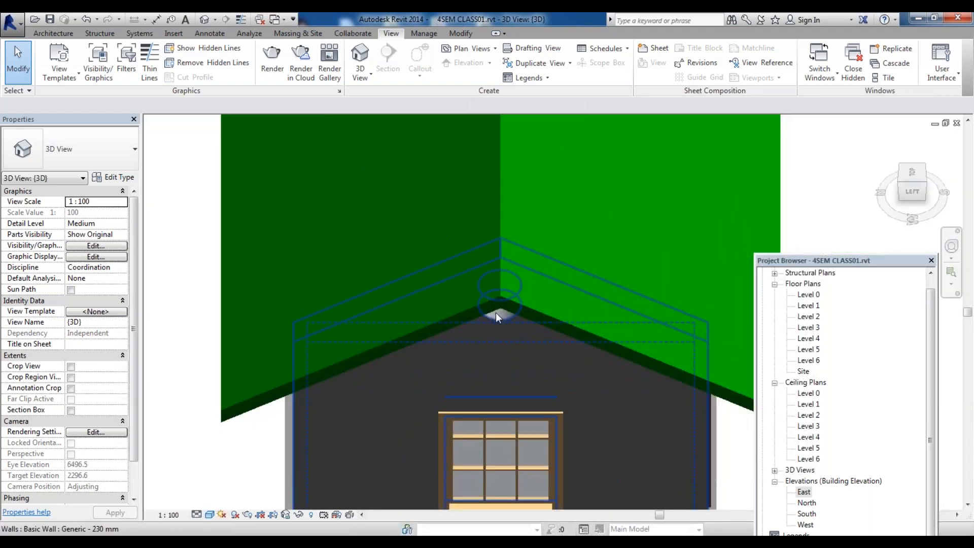
{"action": "scroll", "coordinate": [507, 318], "scroll_direction": "down", "scroll_amount": 3}
{"action": "scroll", "coordinate": [543, 317], "scroll_direction": "up", "scroll_amount": 3}
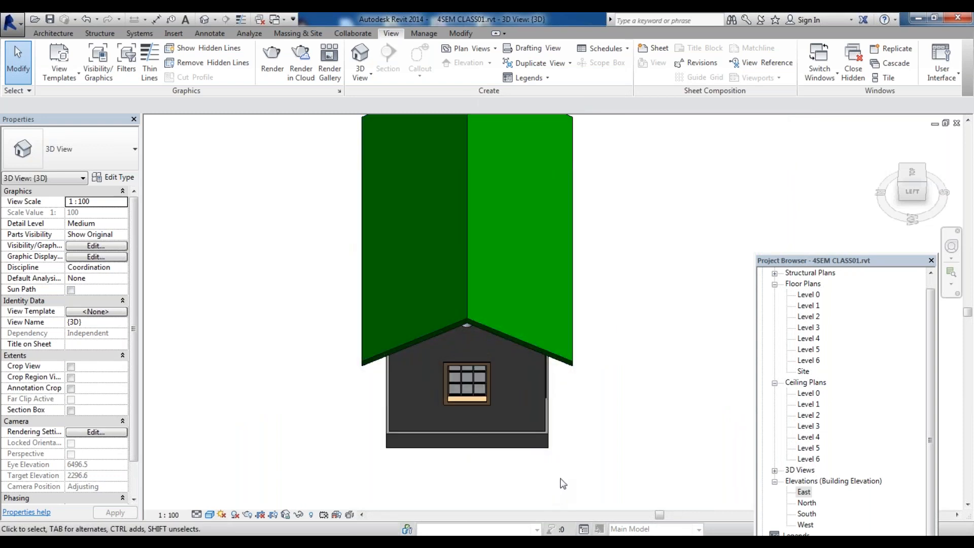
{"action": "left_click", "coordinate": [539, 385]}
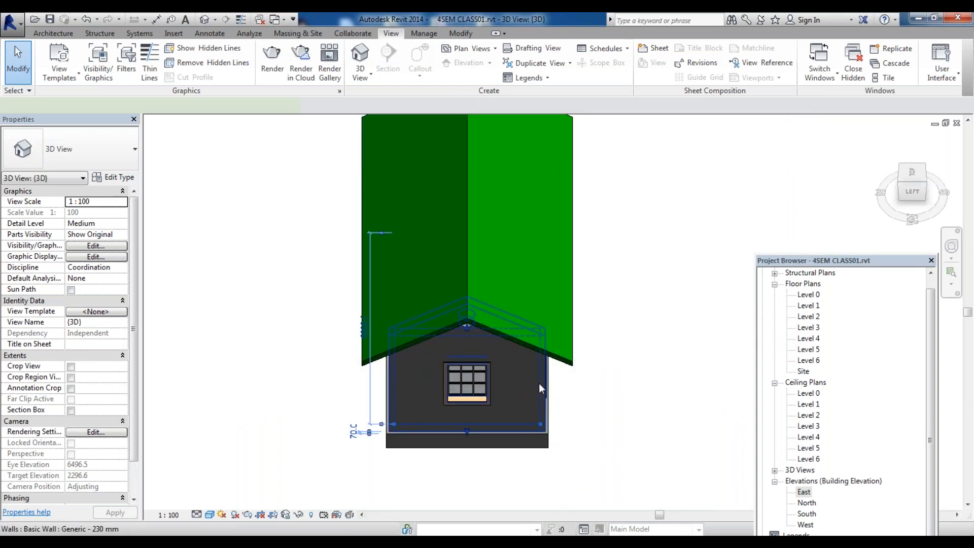
{"action": "scroll", "coordinate": [545, 370], "scroll_direction": "up", "scroll_amount": 2}
{"action": "scroll", "coordinate": [560, 345], "scroll_direction": "down", "scroll_amount": 3}
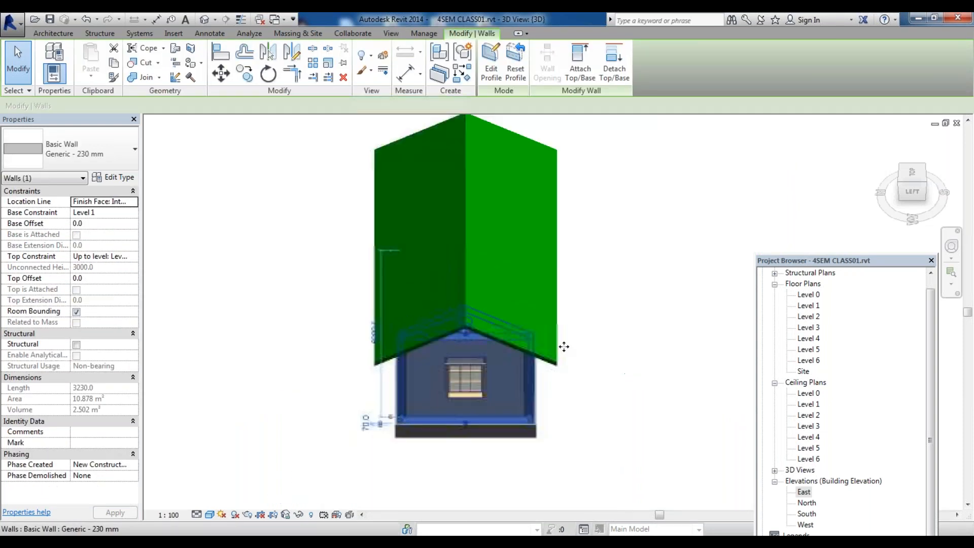
{"action": "left_click", "coordinate": [915, 166]}
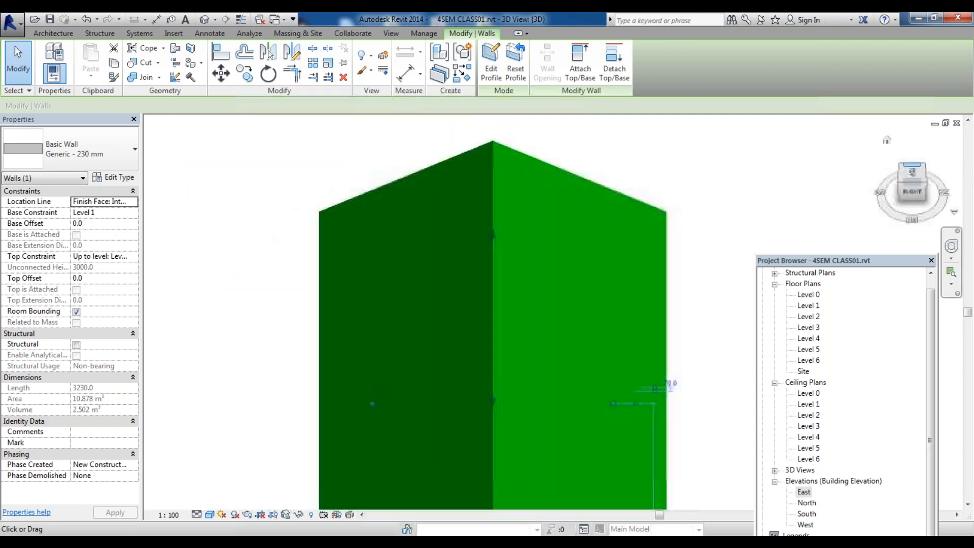
{"action": "scroll", "coordinate": [586, 214], "scroll_direction": "down", "scroll_amount": 4}
{"action": "scroll", "coordinate": [588, 331], "scroll_direction": "up", "scroll_amount": 2}
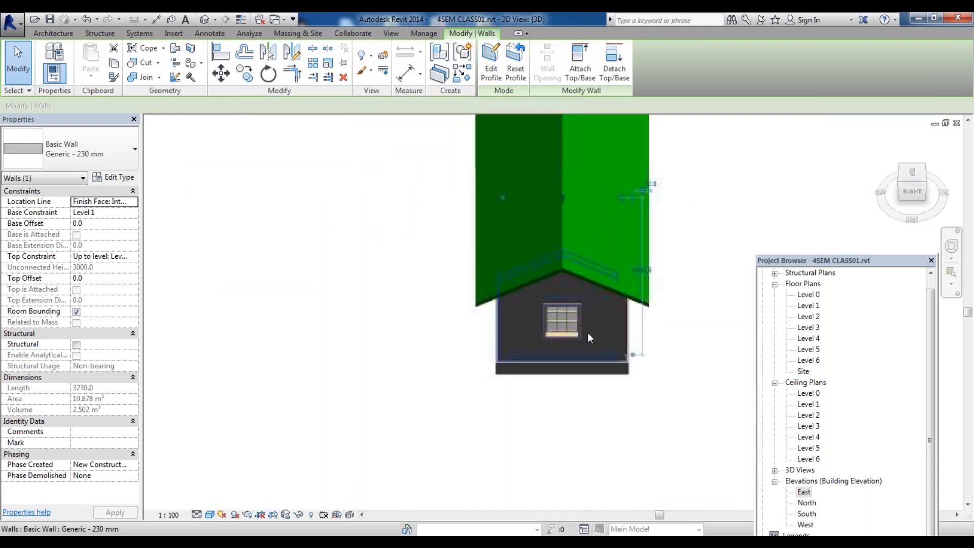
Rearrange the Project Browser and open the West and East elevations to compare the two gable walls
{"action": "left_click", "coordinate": [614, 332]}
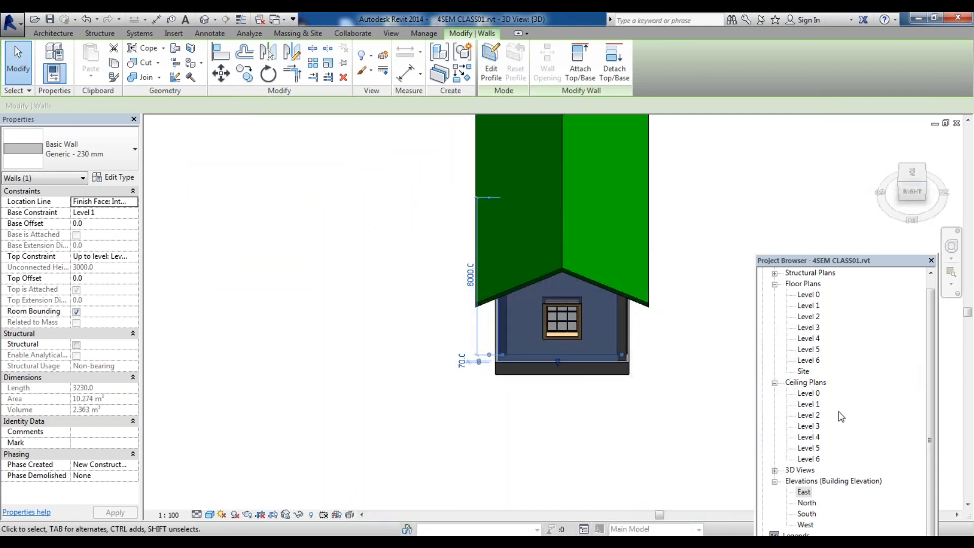
{"action": "left_click_drag", "start_coordinate": [930, 371], "coordinate": [932, 402]}
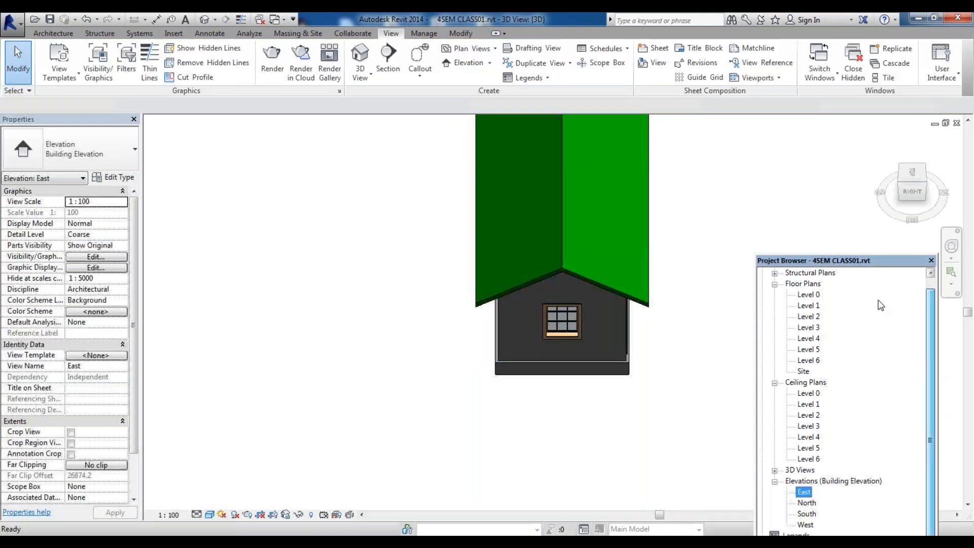
{"action": "left_click_drag", "start_coordinate": [863, 261], "coordinate": [841, 187]}
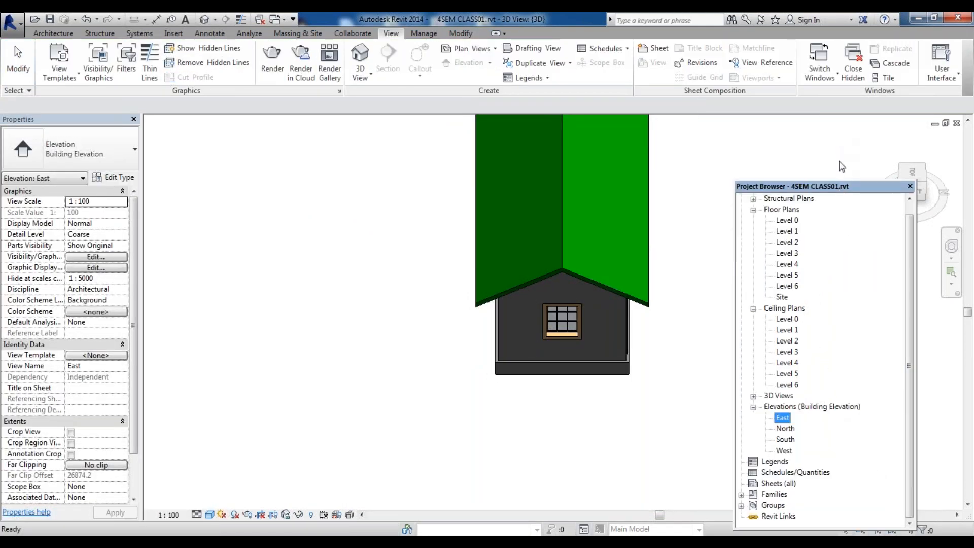
{"action": "left_click_drag", "start_coordinate": [848, 128], "coordinate": [866, 105]}
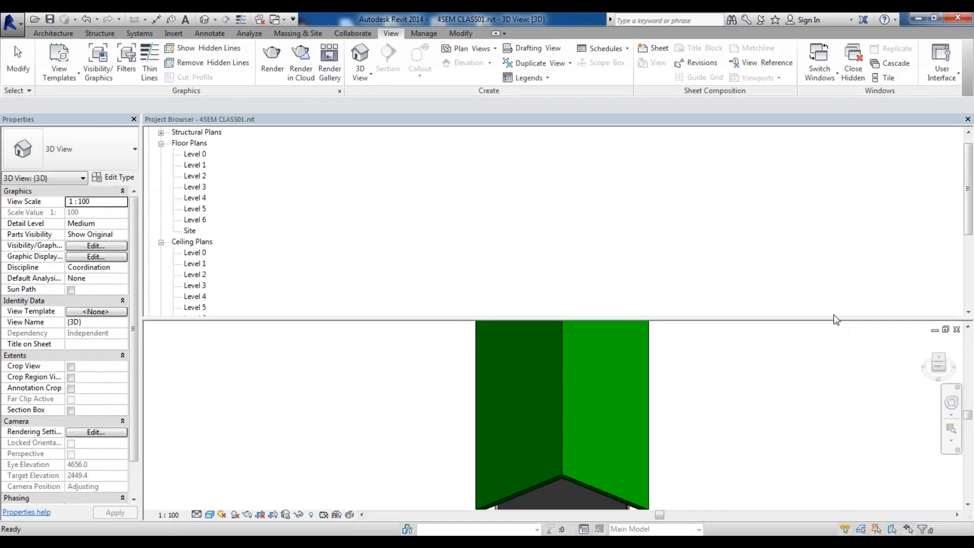
{"action": "left_click_drag", "start_coordinate": [662, 124], "coordinate": [751, 119]}
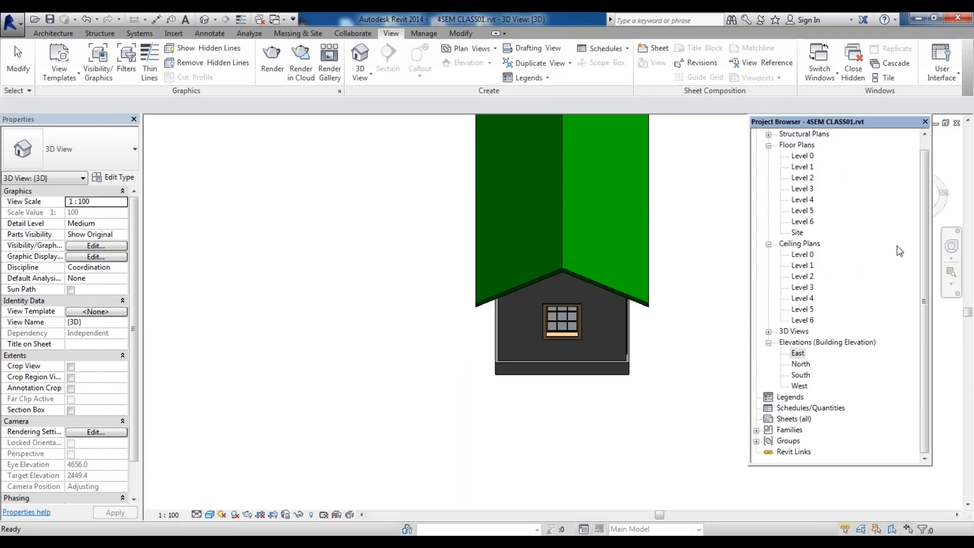
{"action": "double_click", "coordinate": [798, 385]}
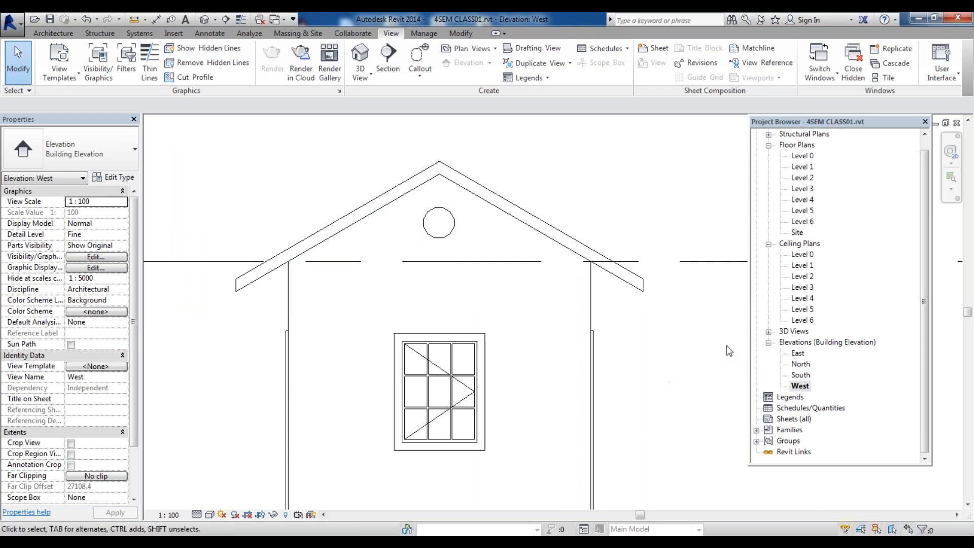
{"action": "double_click", "coordinate": [799, 353]}
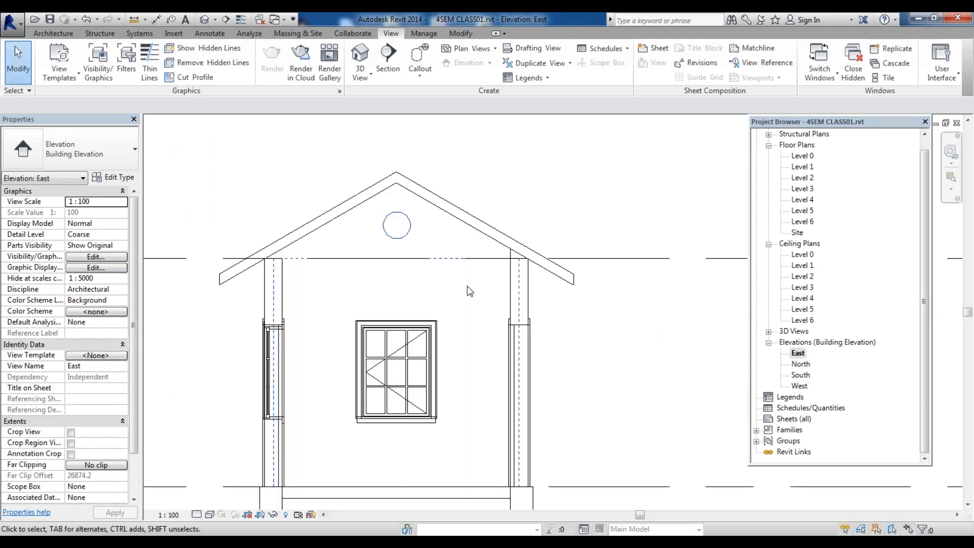
Switch the elevation to shaded display and compare the West and East gables again
{"action": "left_click", "coordinate": [418, 205]}
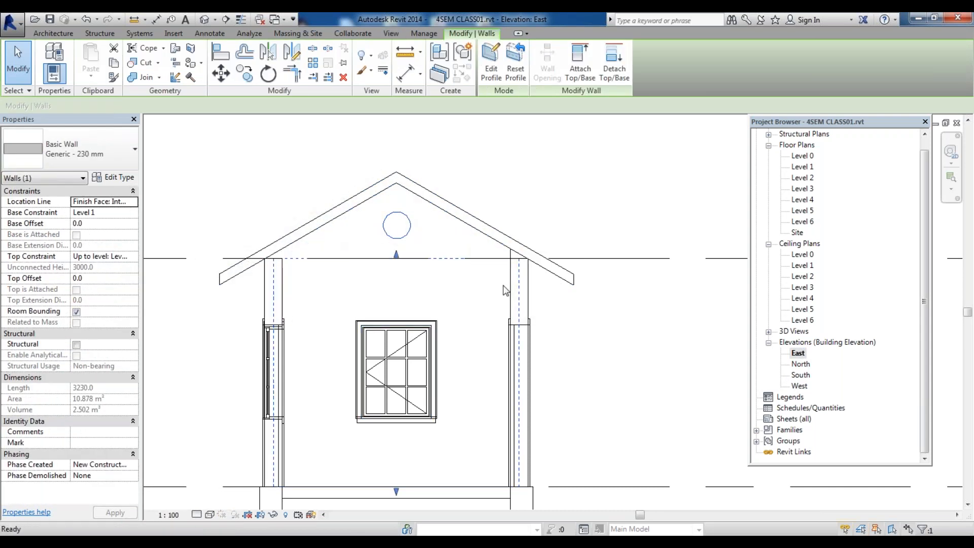
{"action": "key", "text": "Escape"}
{"action": "key", "text": "s"}
{"action": "key", "text": "d"}
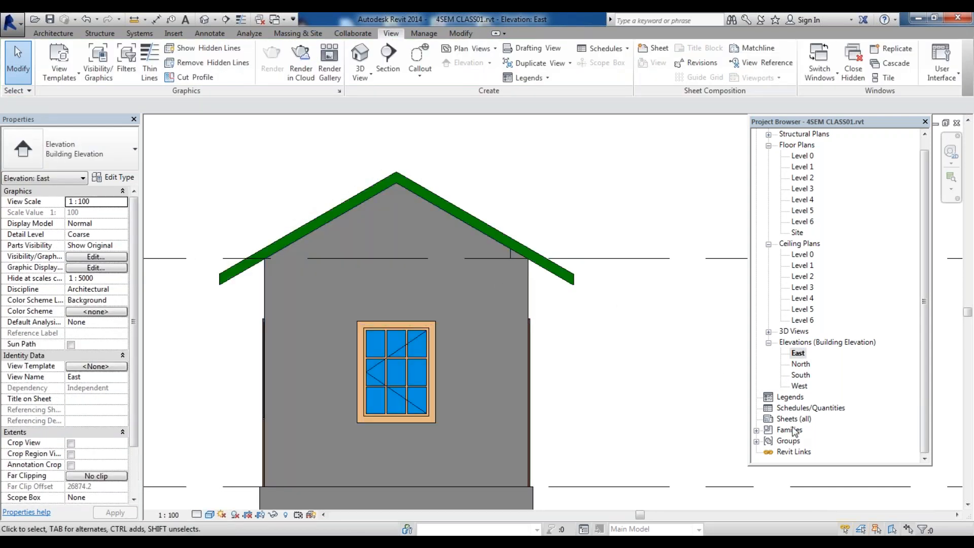
{"action": "double_click", "coordinate": [800, 386]}
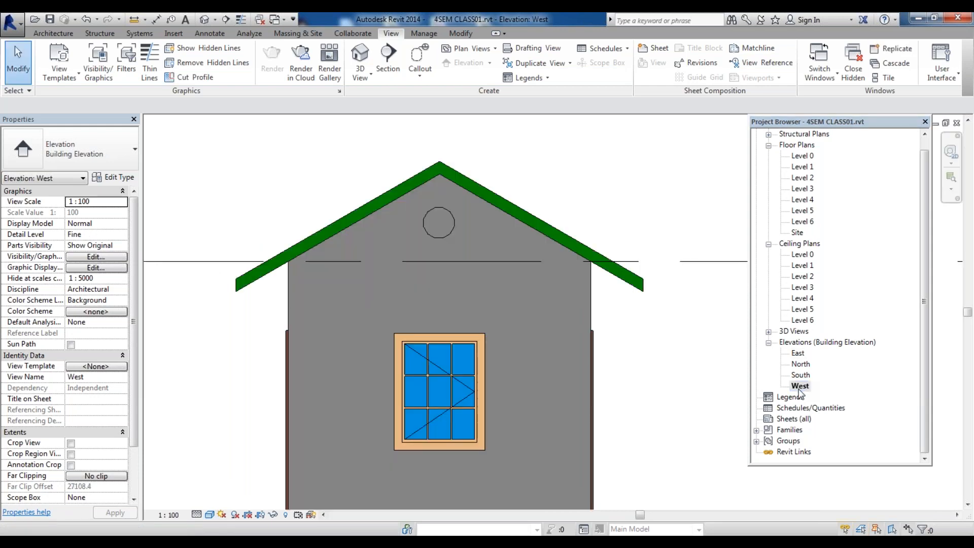
{"action": "double_click", "coordinate": [798, 353]}
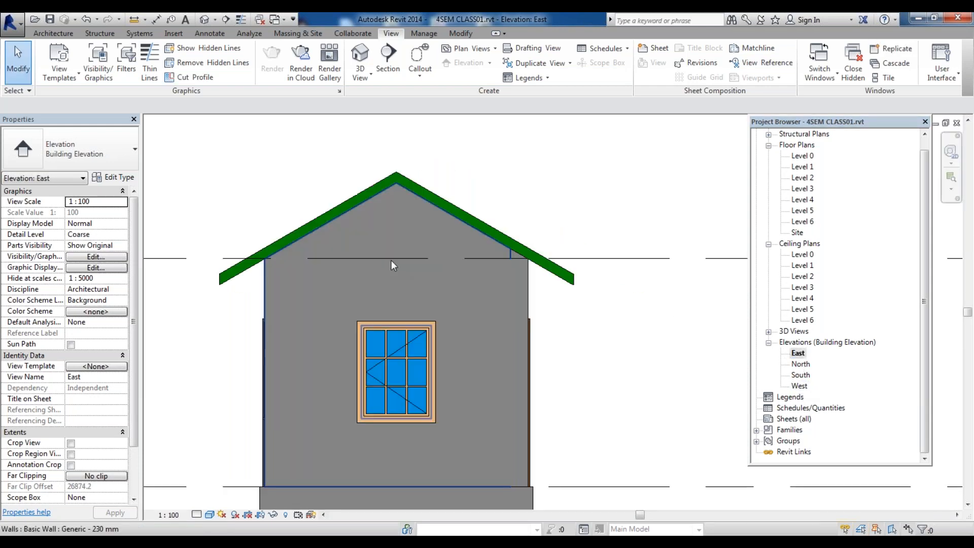
Select the east wall and open its profile for editing, dismissing the attachment notice
{"action": "left_click", "coordinate": [399, 232]}
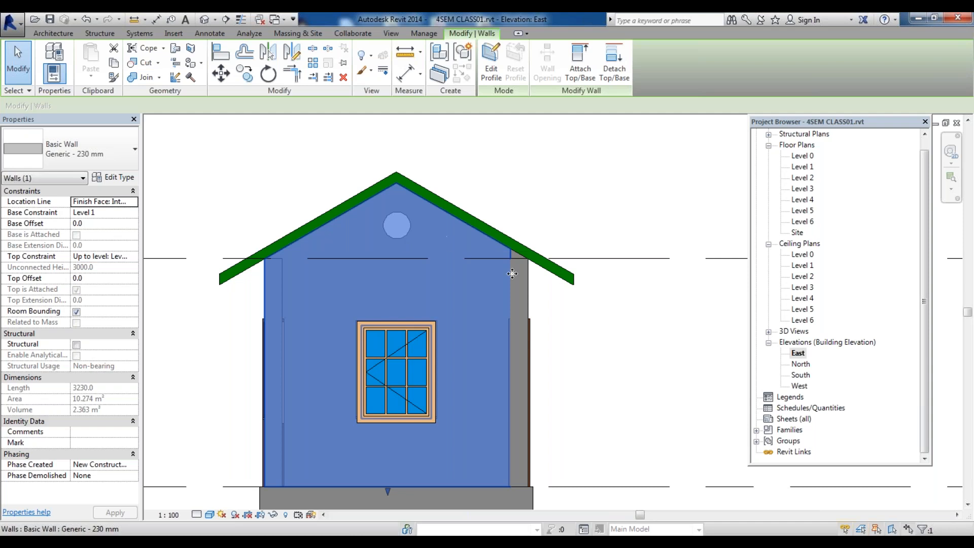
{"action": "key", "text": "Escape"}
{"action": "left_click", "coordinate": [435, 207]}
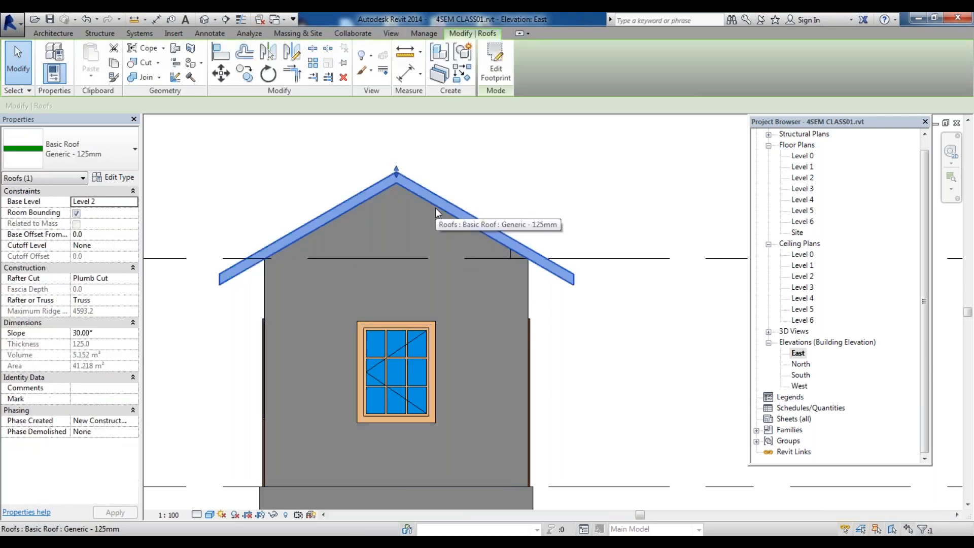
{"action": "key", "text": "Escape"}
{"action": "key", "text": "Tab"}
{"action": "left_click", "coordinate": [406, 200]}
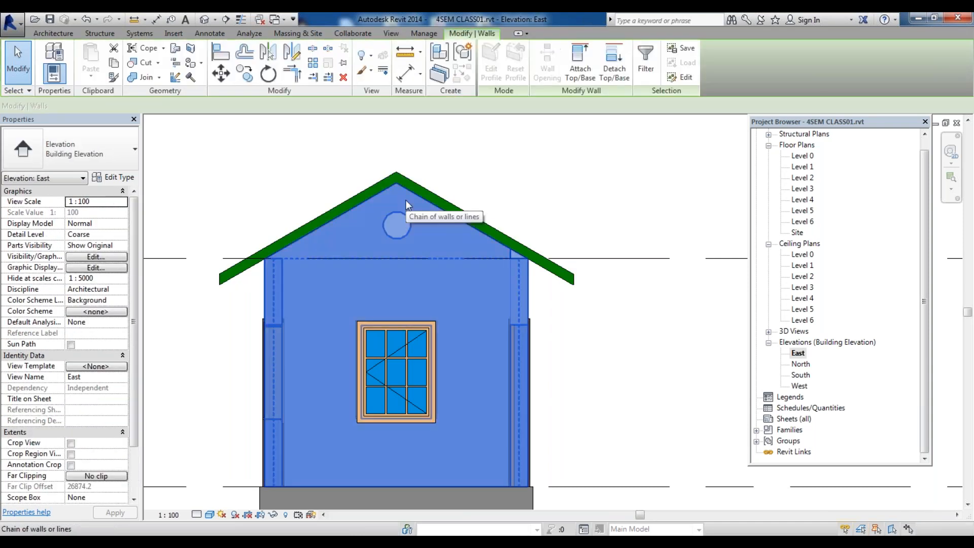
{"action": "left_click", "coordinate": [406, 200]}
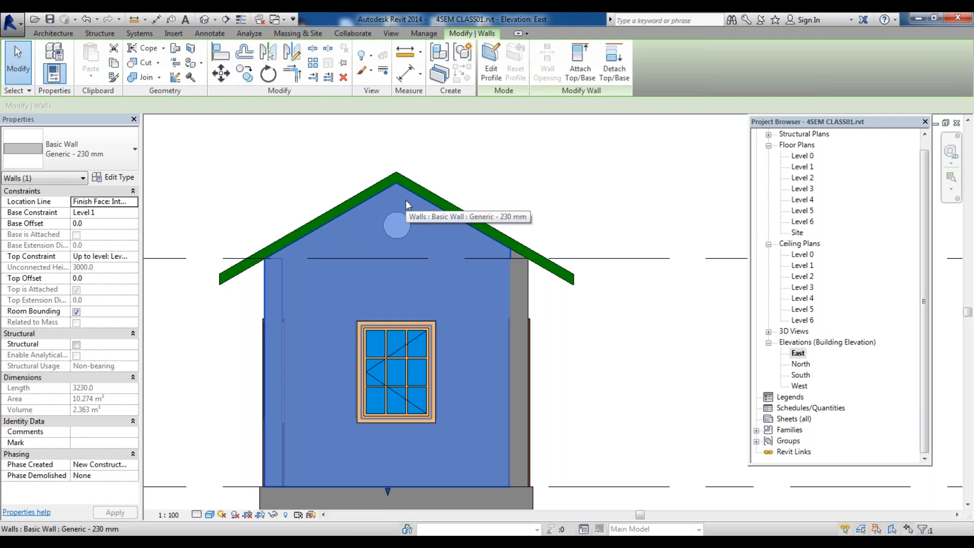
{"action": "left_click", "coordinate": [493, 64]}
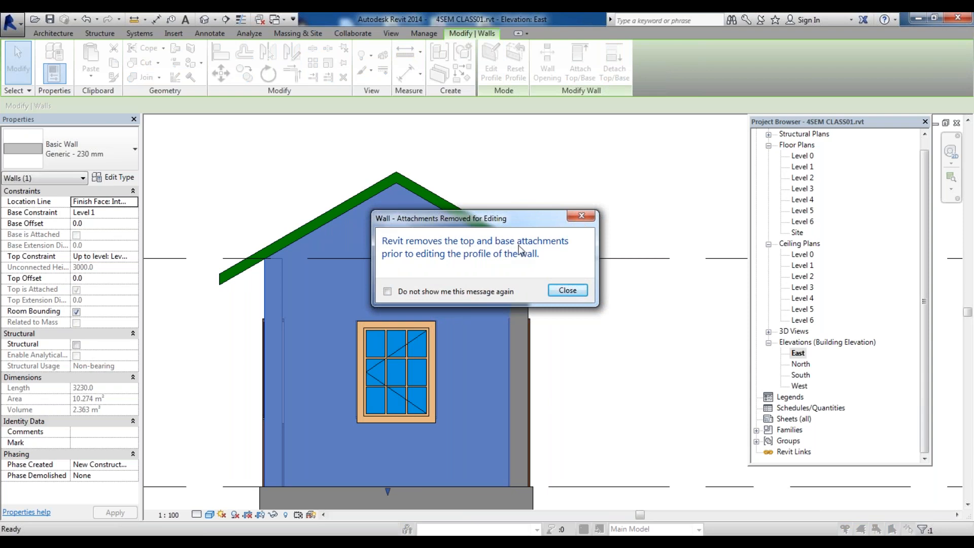
{"action": "left_click", "coordinate": [568, 291]}
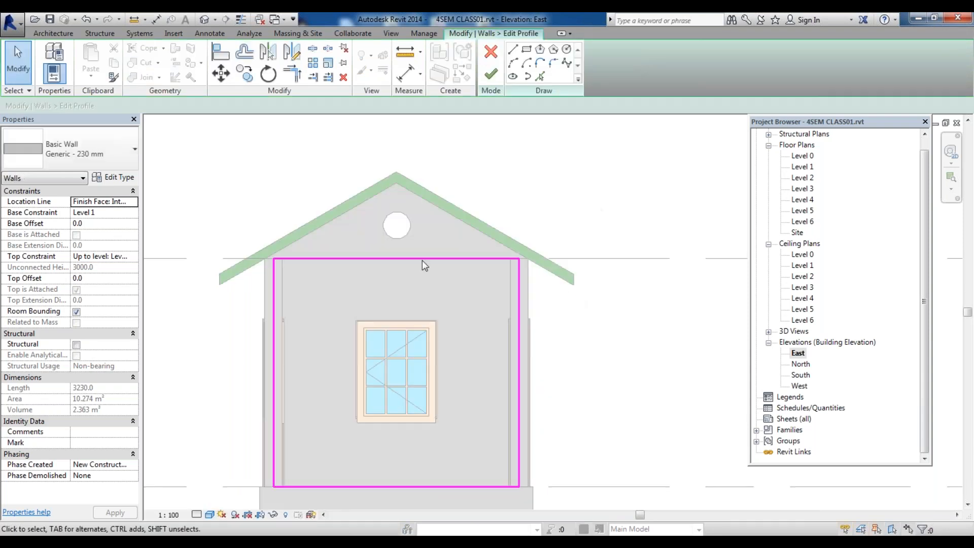
Split the wall profile's top edge near its midpoint
{"action": "left_click", "coordinate": [313, 49]}
{"action": "left_click", "coordinate": [393, 258]}
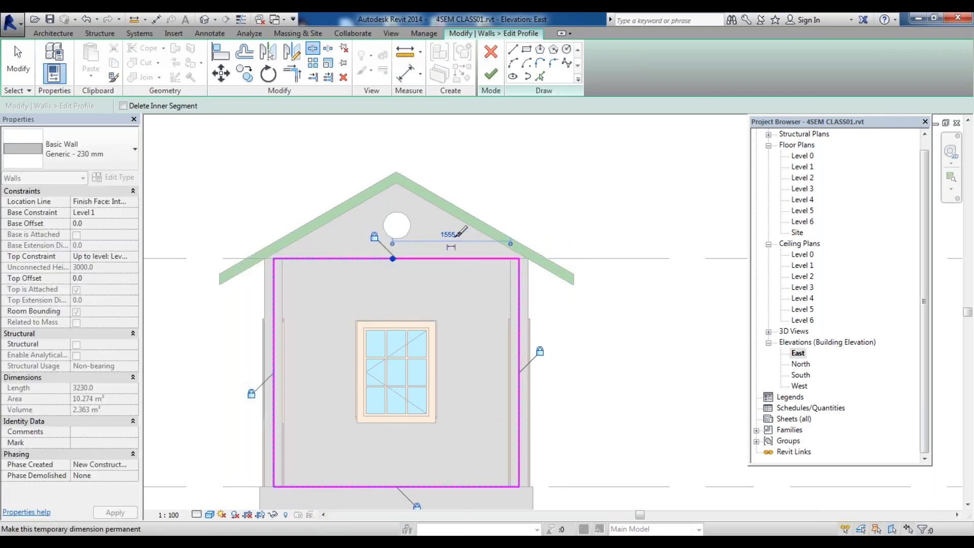
{"action": "key", "text": "Escape"}
{"action": "key", "text": "Escape"}
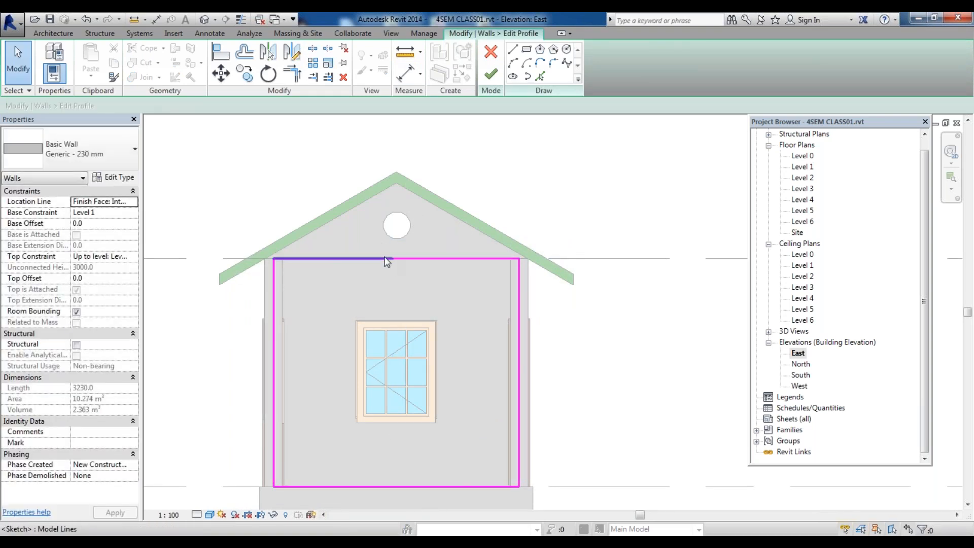
Unlock the split top segments and pull their inner endpoints up to the roof ridge to form sloping edges
{"action": "left_click", "coordinate": [387, 259]}
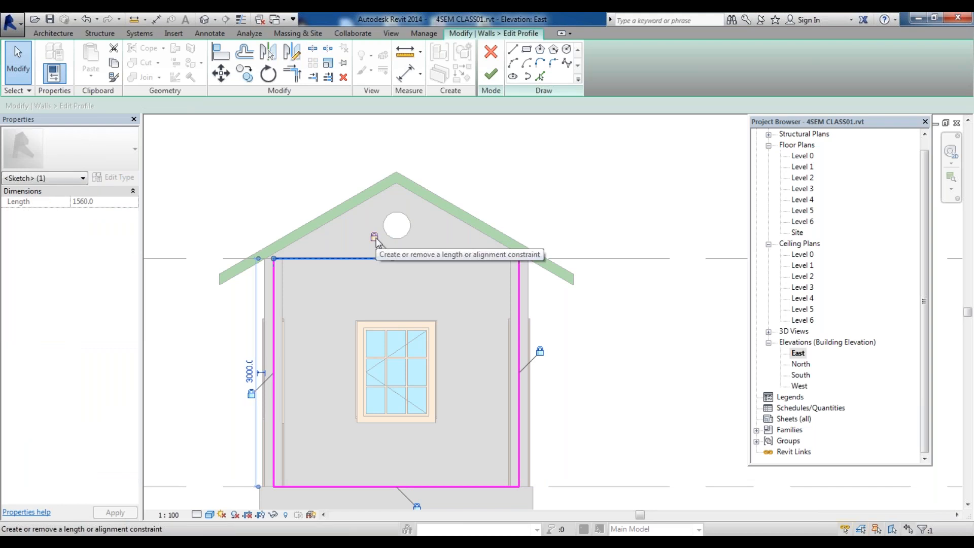
{"action": "left_click", "coordinate": [374, 237]}
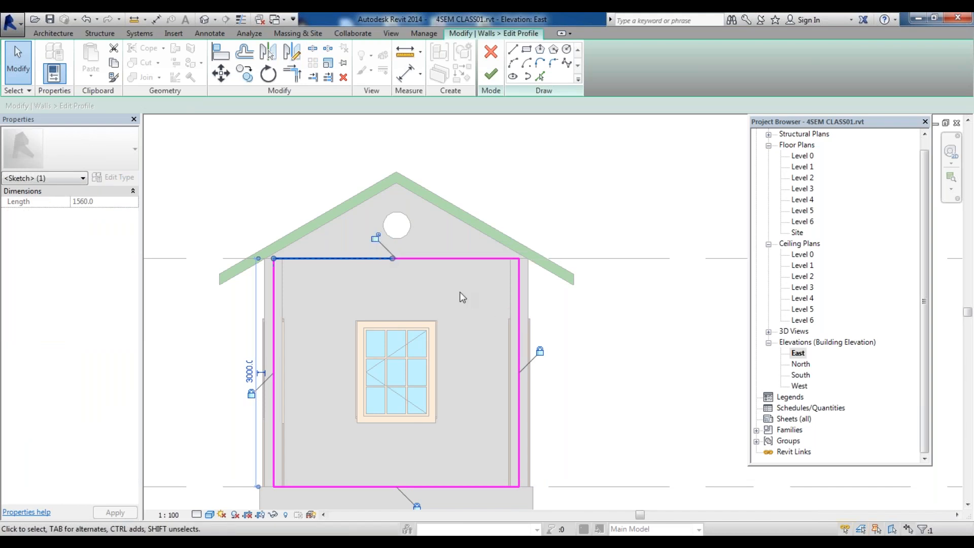
{"action": "left_click", "coordinate": [444, 259]}
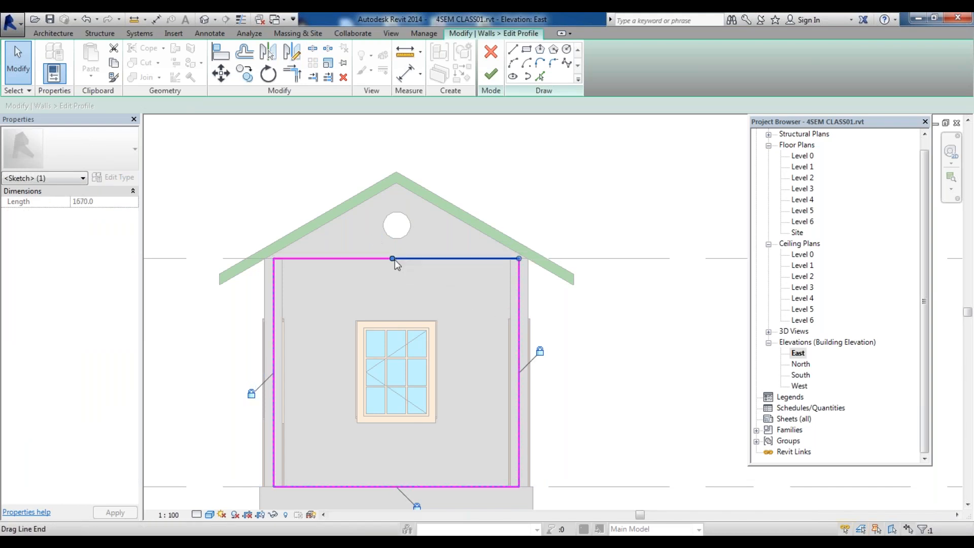
{"action": "left_click_drag", "start_coordinate": [392, 258], "coordinate": [396, 182]}
{"action": "left_click_drag", "start_coordinate": [520, 261], "coordinate": [519, 252]}
{"action": "left_click", "coordinate": [392, 259]}
{"action": "left_click_drag", "start_coordinate": [392, 258], "coordinate": [397, 183]}
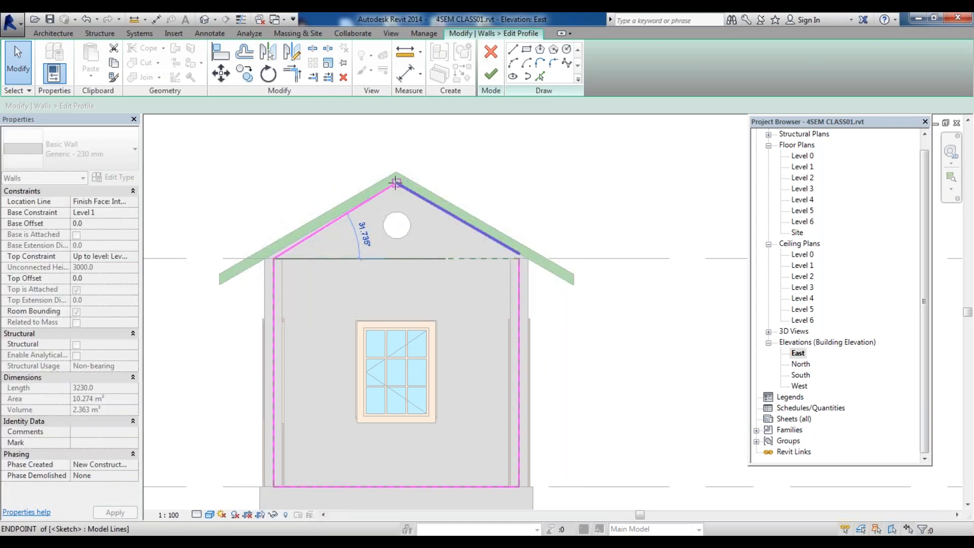
{"action": "left_click", "coordinate": [270, 260]}
{"action": "left_click_drag", "start_coordinate": [274, 261], "coordinate": [273, 251]}
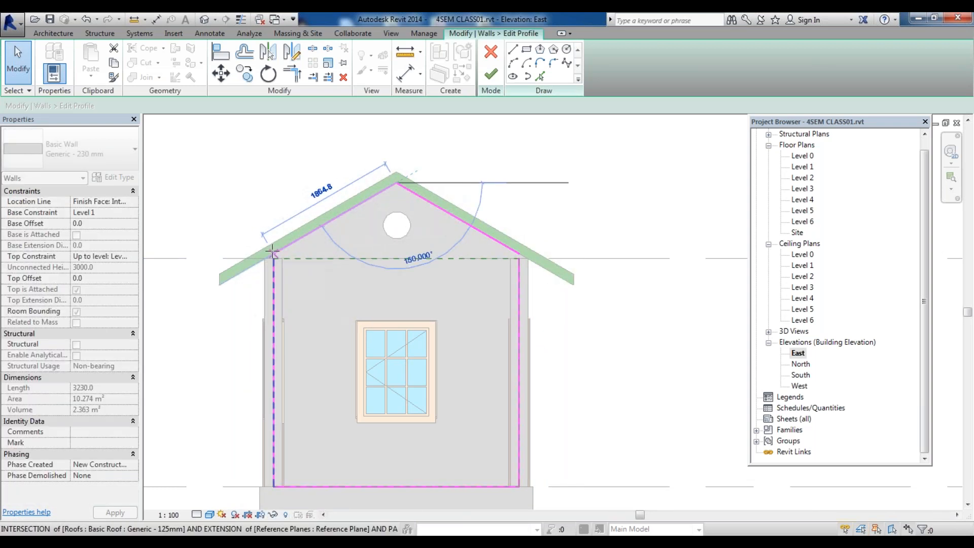
Trim/extend each sloping edge and its vertical side into clean corners under the roof
{"action": "scroll", "coordinate": [283, 258], "scroll_direction": "up", "scroll_amount": 3}
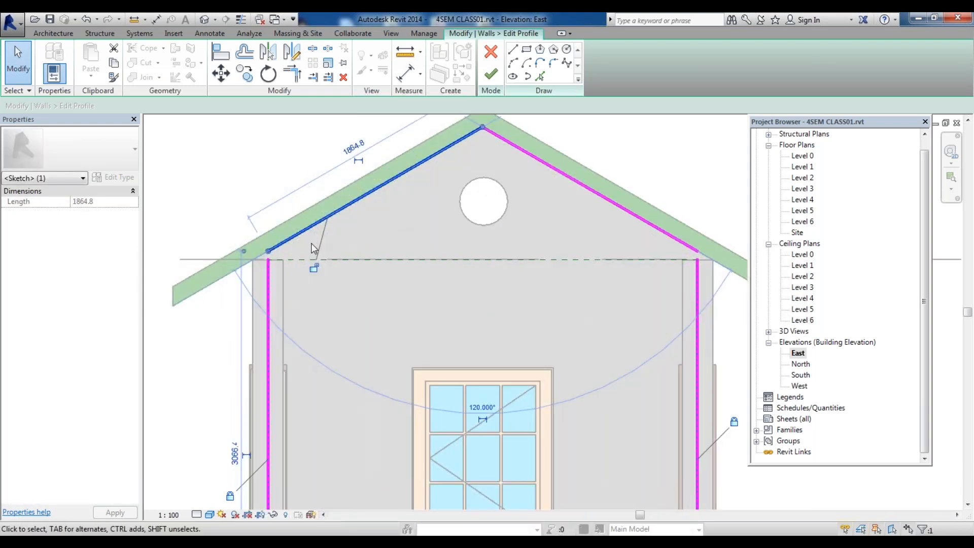
{"action": "left_click", "coordinate": [313, 263]}
{"action": "key", "text": "t"}
{"action": "key", "text": "r"}
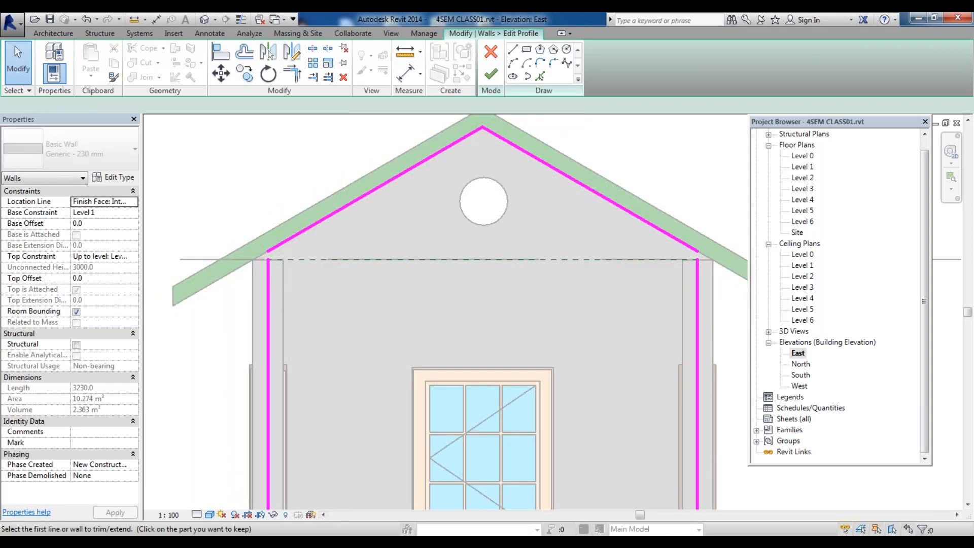
{"action": "left_click", "coordinate": [269, 304]}
{"action": "left_click", "coordinate": [296, 236]}
{"action": "left_click", "coordinate": [675, 240]}
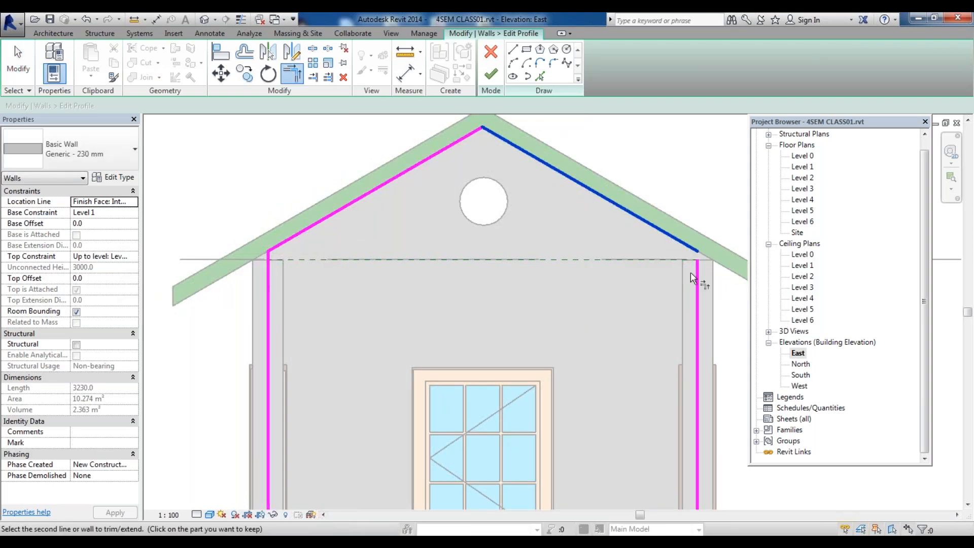
{"action": "left_click", "coordinate": [697, 280]}
{"action": "key", "text": "Escape"}
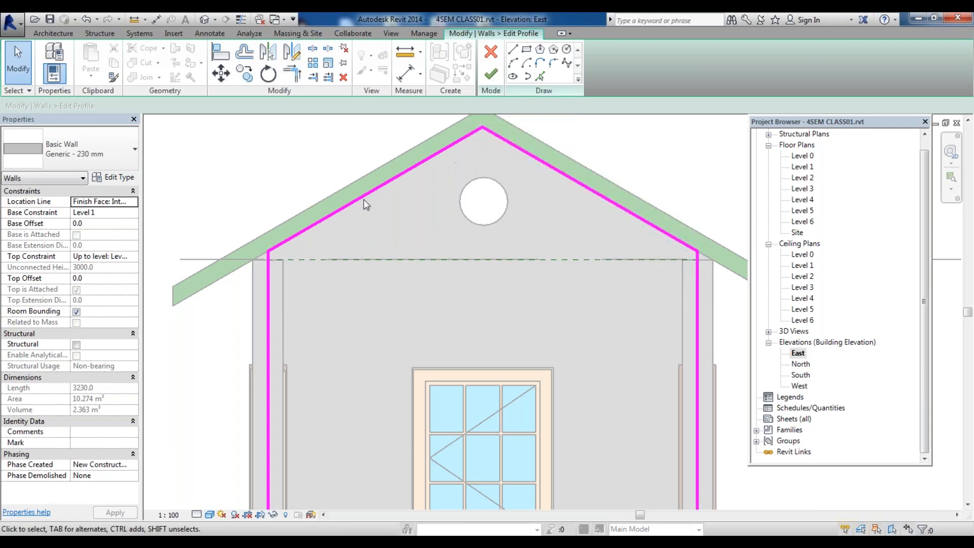
Draw a rectangle about 426 by 480 mm around the circular vent and delete its top edge
{"action": "scroll", "coordinate": [423, 257], "scroll_direction": "down", "scroll_amount": 3}
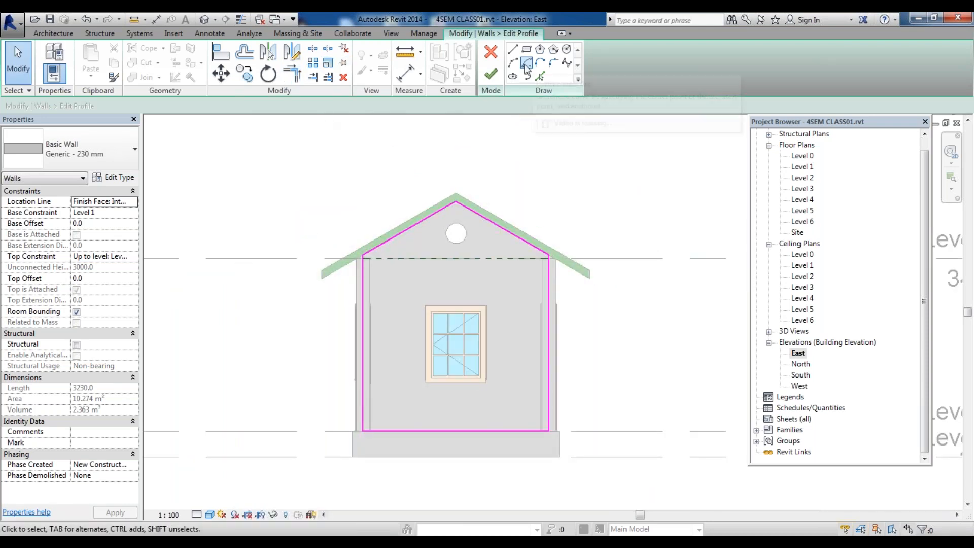
{"action": "left_click", "coordinate": [527, 49]}
{"action": "scroll", "coordinate": [459, 245], "scroll_direction": "up", "scroll_amount": 3}
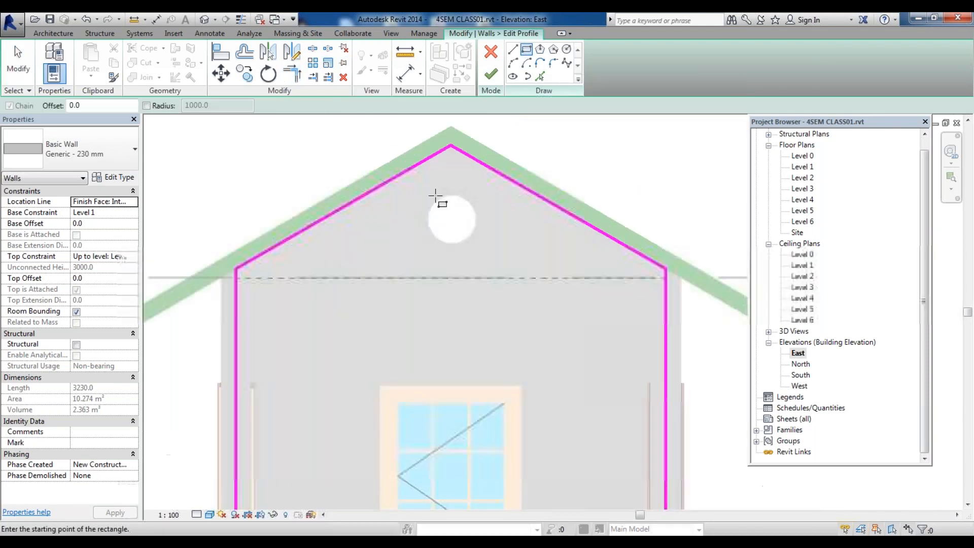
{"action": "left_click", "coordinate": [426, 186]}
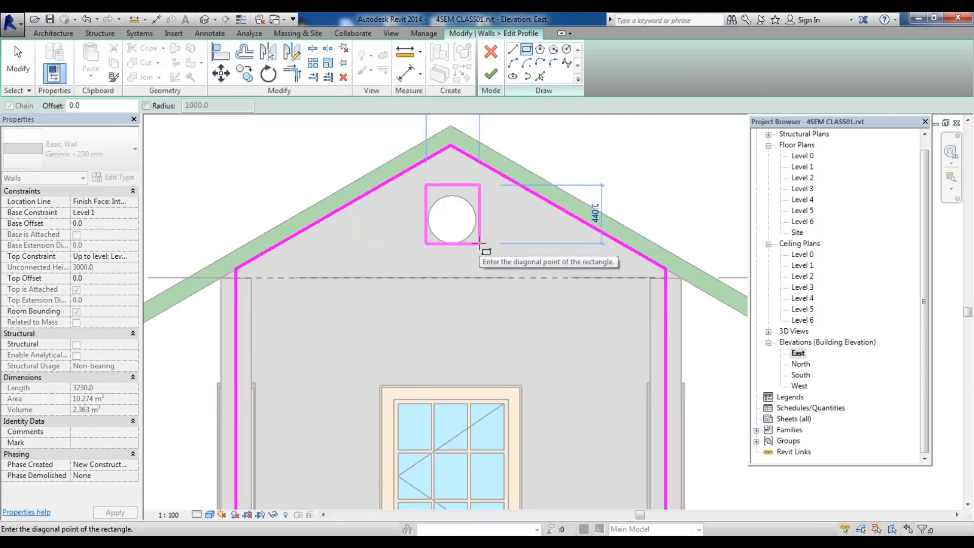
{"action": "key", "text": "Escape"}
{"action": "left_click", "coordinate": [422, 180]}
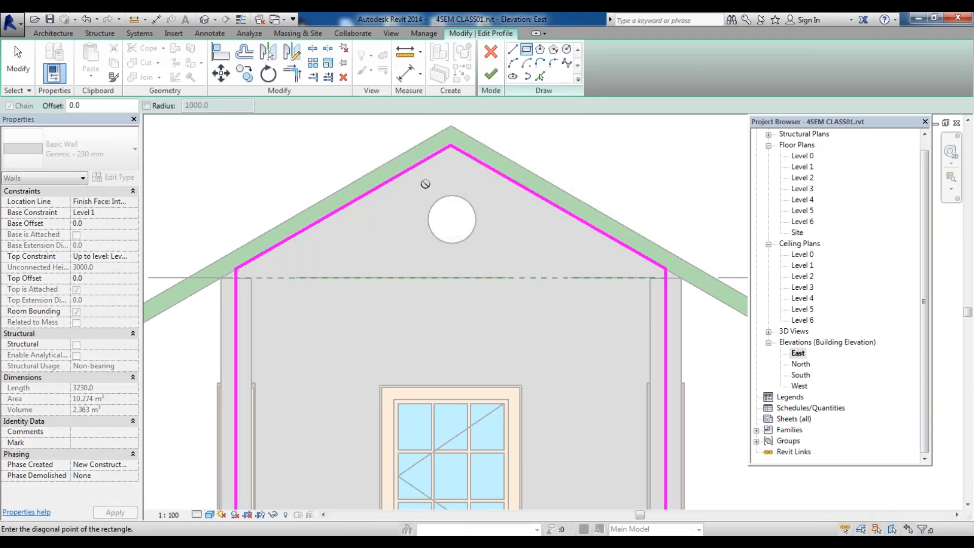
{"action": "left_click", "coordinate": [479, 244]}
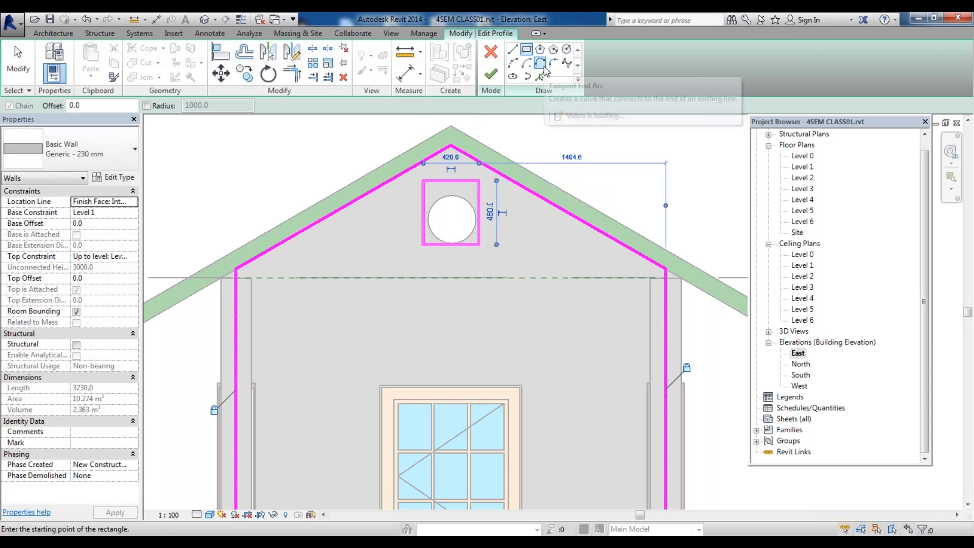
{"action": "key", "text": "Escape"}
{"action": "left_click", "coordinate": [452, 181]}
{"action": "key", "text": "Delete"}
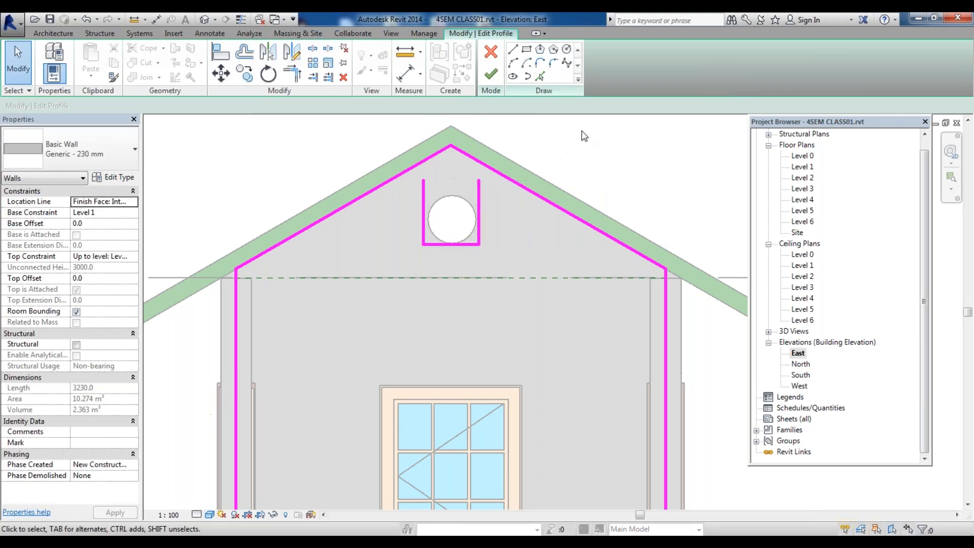
Try to close the top of the vent outline with an arc, then undo it
{"action": "left_click", "coordinate": [513, 63]}
{"action": "left_click", "coordinate": [423, 180]}
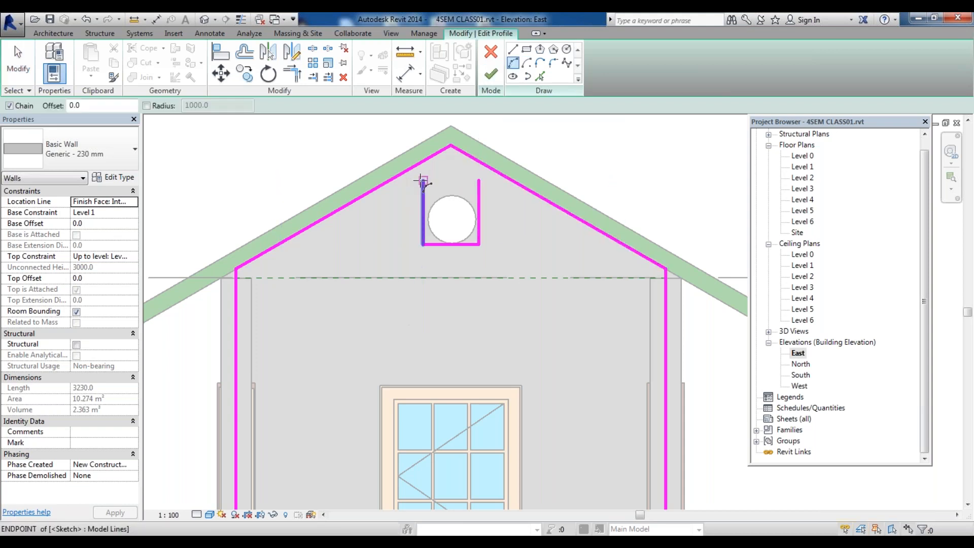
{"action": "left_click", "coordinate": [479, 180]}
{"action": "left_click", "coordinate": [455, 181]}
{"action": "key", "text": "Escape"}
{"action": "key", "text": "Escape"}
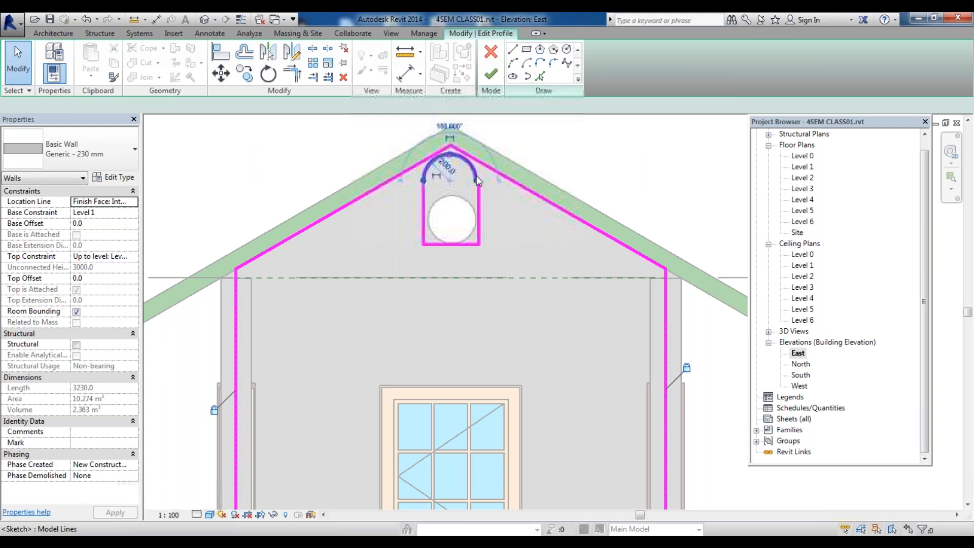
{"action": "left_click_drag", "start_coordinate": [477, 180], "coordinate": [479, 181]}
{"action": "key", "text": "Escape"}
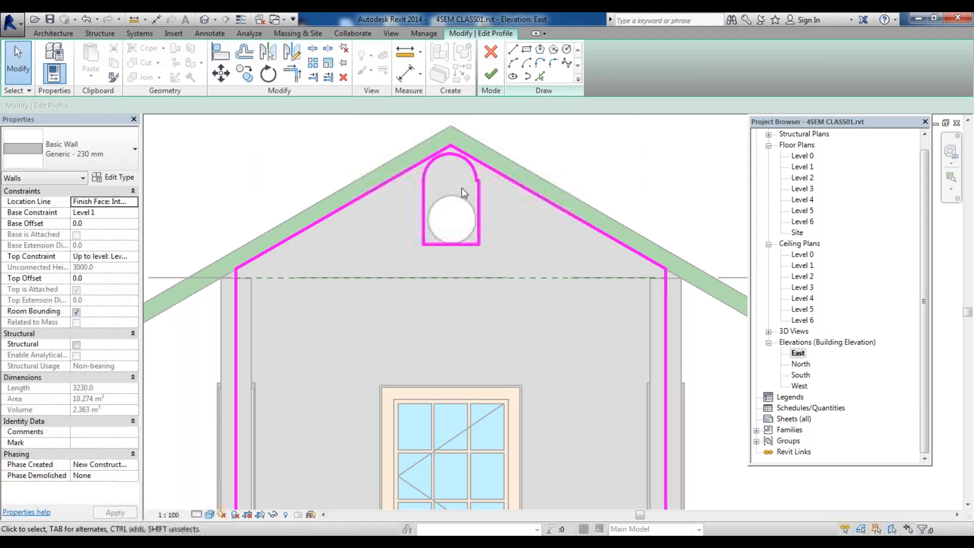
{"action": "key", "text": "ctrl+z"}
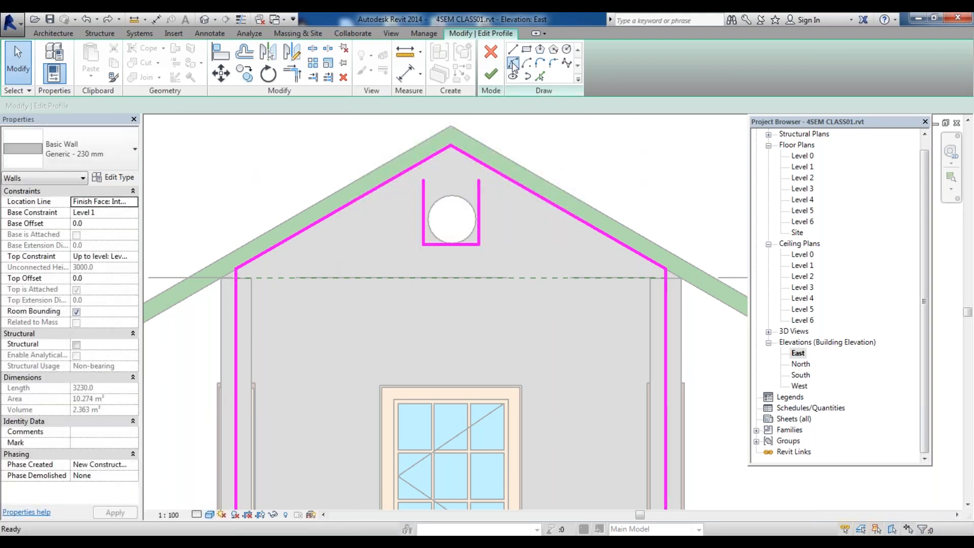
Draw an arc joining the tops of the vent outline's two vertical sides
{"action": "left_click", "coordinate": [513, 63]}
{"action": "left_click", "coordinate": [423, 180]}
{"action": "left_click", "coordinate": [479, 181]}
{"action": "left_click", "coordinate": [449, 159]}
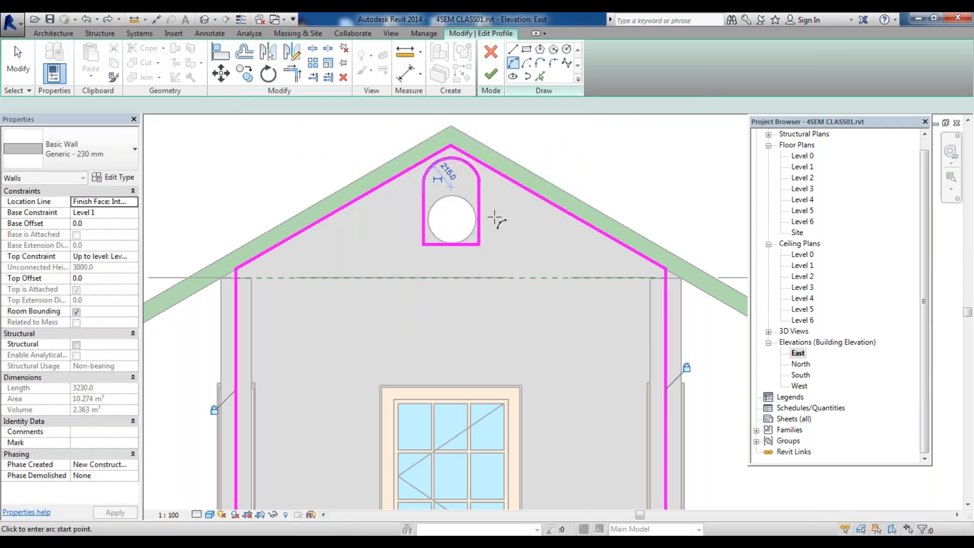
{"action": "key", "text": "Escape"}
{"action": "key", "text": "Escape"}
Nudge the arc down so it sits just above the circular vent
{"action": "left_click", "coordinate": [478, 183]}
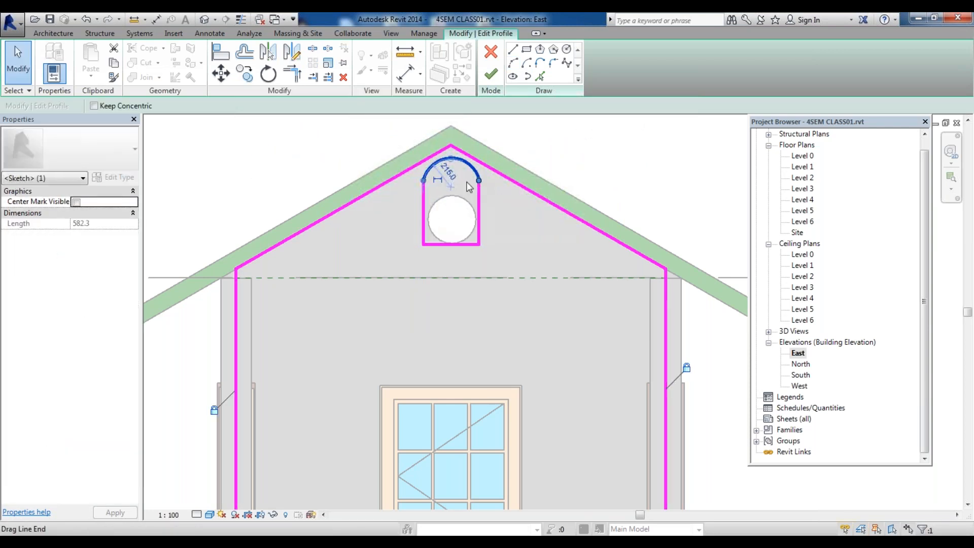
{"action": "key", "text": "Down"}
{"action": "key", "text": "Down"}
{"action": "key", "text": "Down"}
{"action": "key", "text": "Down"}
{"action": "key", "text": "Down"}
{"action": "key", "text": "Down"}
{"action": "key", "text": "Down"}
{"action": "key", "text": "Down"}
{"action": "key", "text": "Down"}
{"action": "key", "text": "Down"}
{"action": "key", "text": "Down"}
{"action": "key", "text": "Down"}
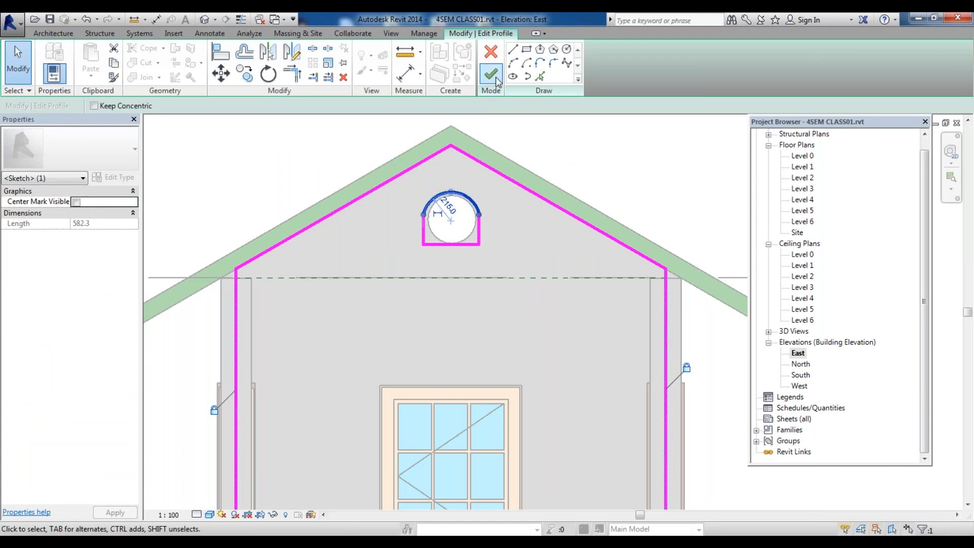
Finish the wall profile edit and unjoin the wall from the roof
{"action": "left_click", "coordinate": [495, 75]}
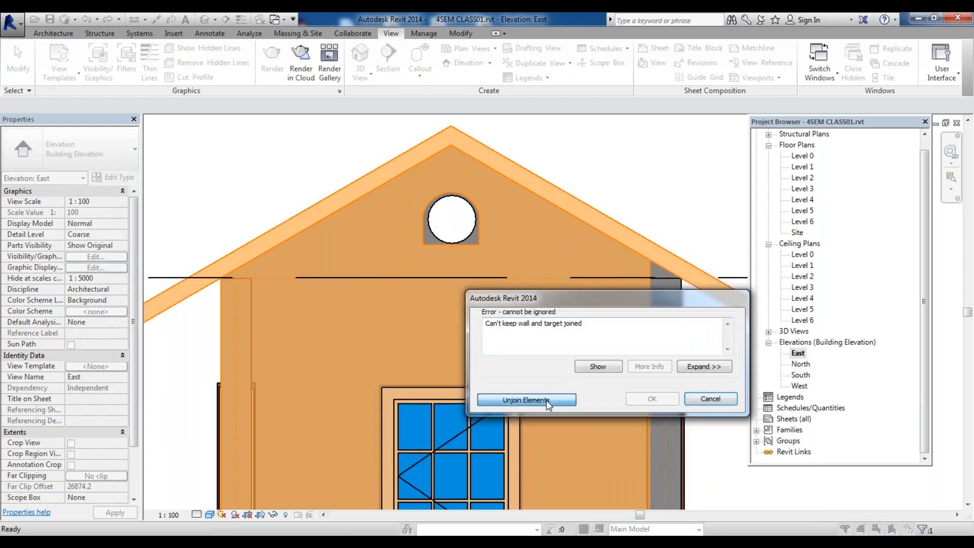
{"action": "left_click", "coordinate": [526, 399]}
{"action": "key", "text": "Escape"}
Inspect the house and the reshaped wall in the default 3D view
{"action": "left_click", "coordinate": [206, 20]}
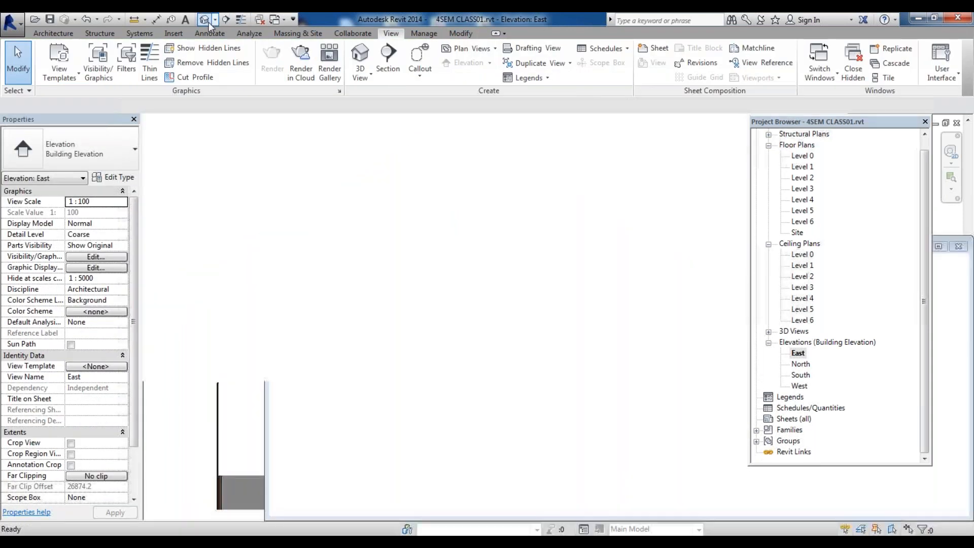
{"action": "scroll", "coordinate": [551, 286], "scroll_direction": "up", "scroll_amount": 5}
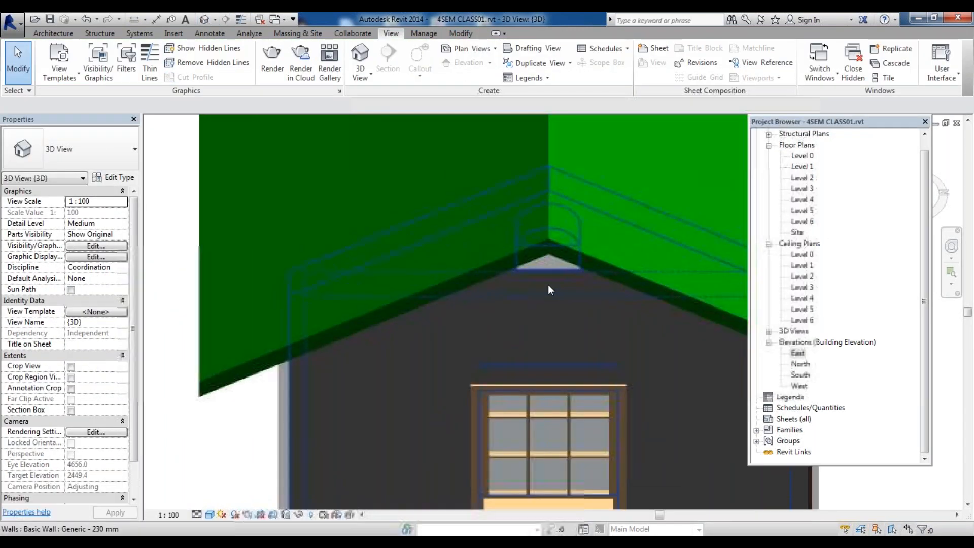
{"action": "scroll", "coordinate": [380, 317], "scroll_direction": "down", "scroll_amount": 6}
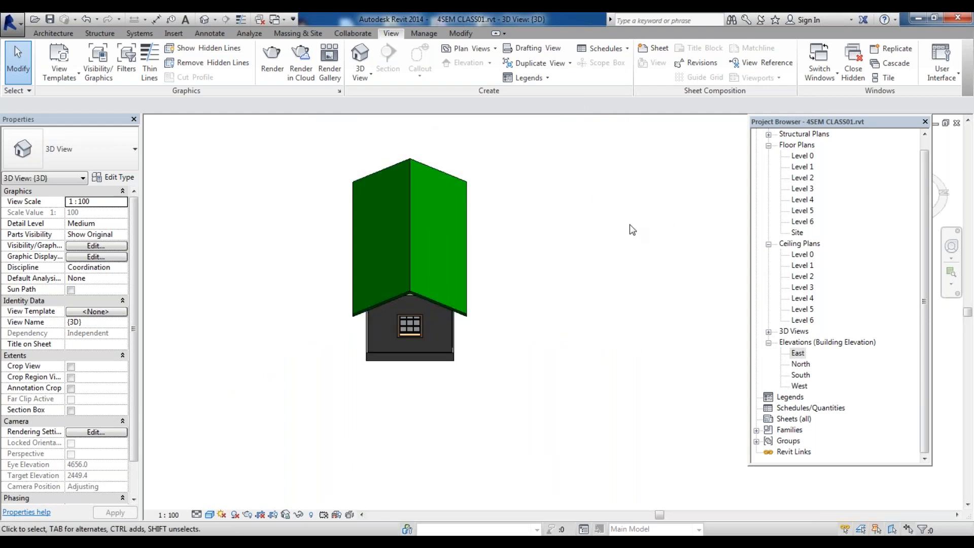
{"action": "scroll", "coordinate": [530, 280], "scroll_direction": "up", "scroll_amount": 2}
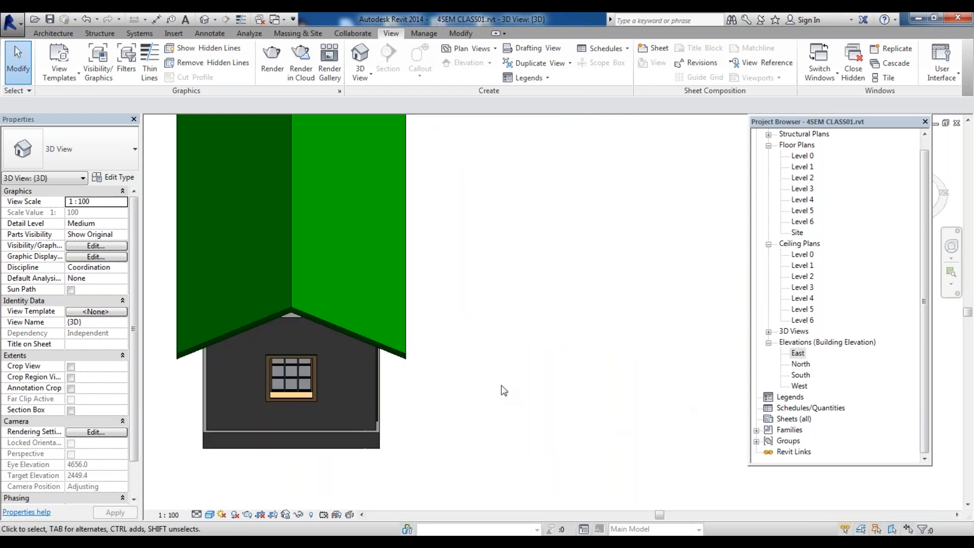
{"action": "scroll", "coordinate": [563, 307], "scroll_direction": "down", "scroll_amount": 3}
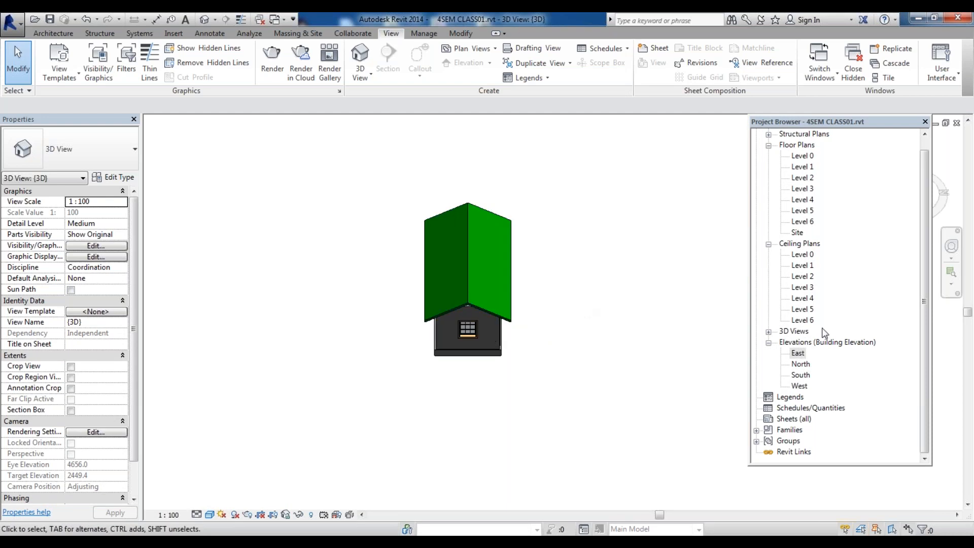
{"action": "left_click", "coordinate": [494, 340]}
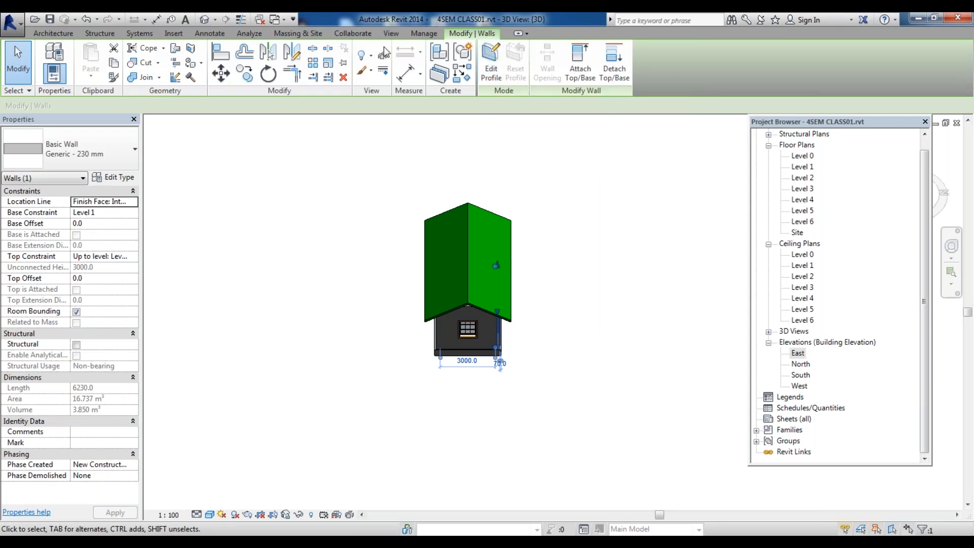
{"action": "left_click", "coordinate": [621, 235]}
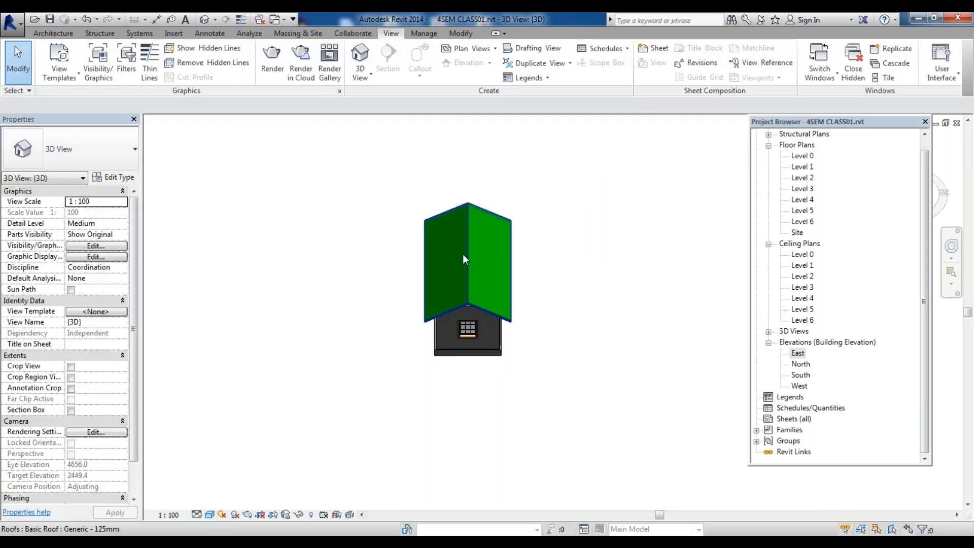
Cut a vertical opening about 800 by 1200 mm through the roof in the Level 2 plan
{"action": "left_click", "coordinate": [464, 258]}
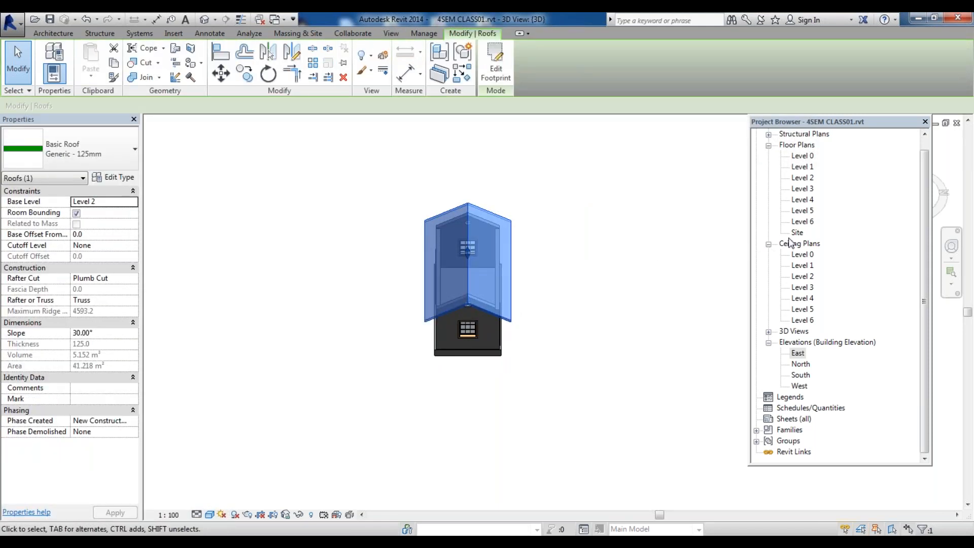
{"action": "double_click", "coordinate": [801, 376]}
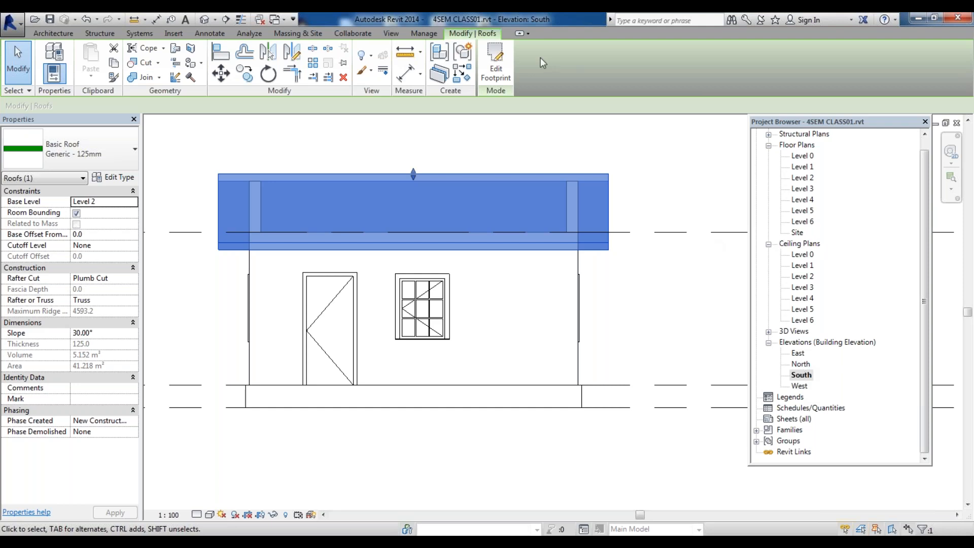
{"action": "key", "text": "Escape"}
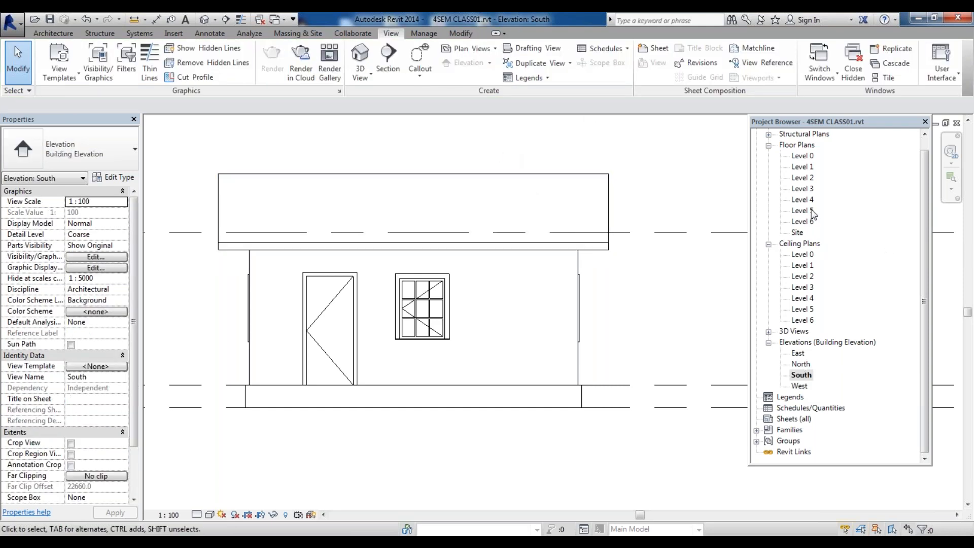
{"action": "double_click", "coordinate": [802, 177]}
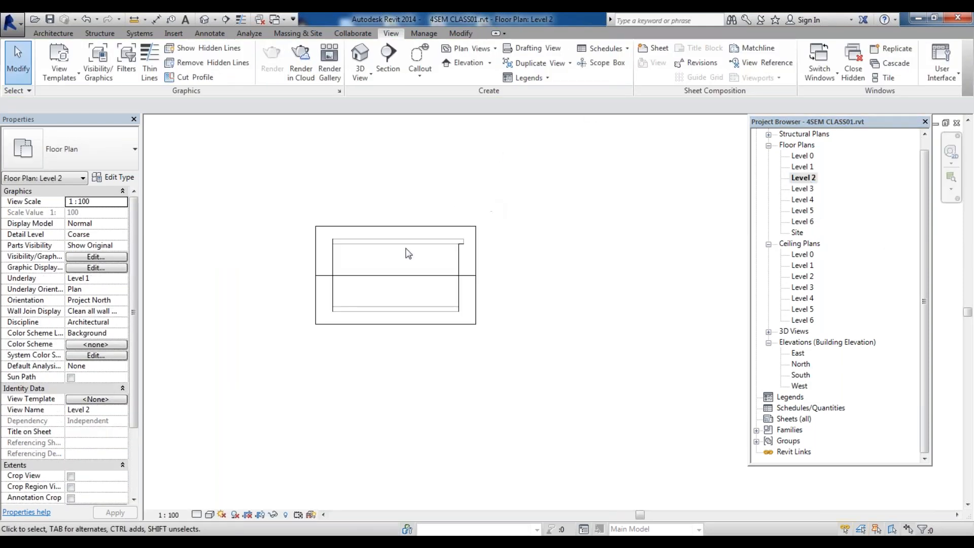
{"action": "left_click", "coordinate": [441, 236]}
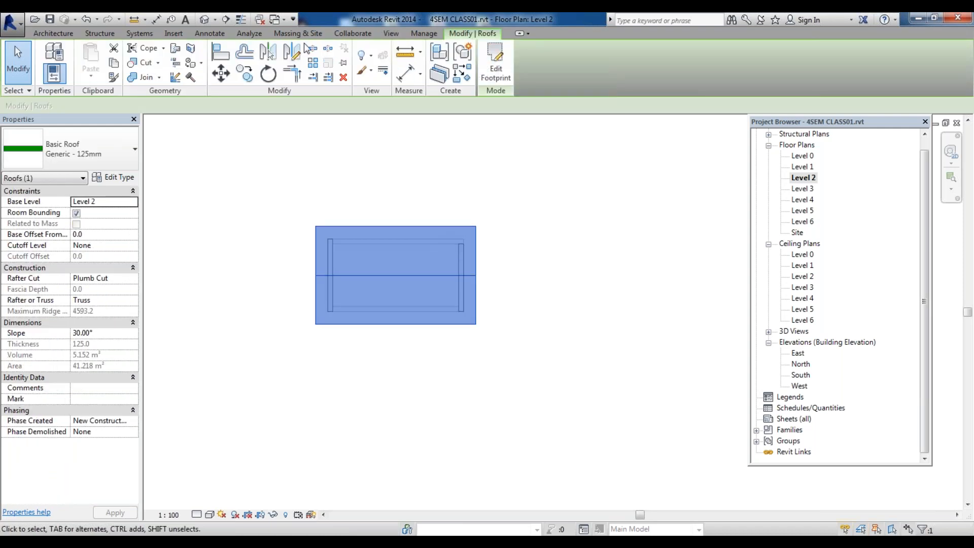
{"action": "left_click", "coordinate": [66, 35]}
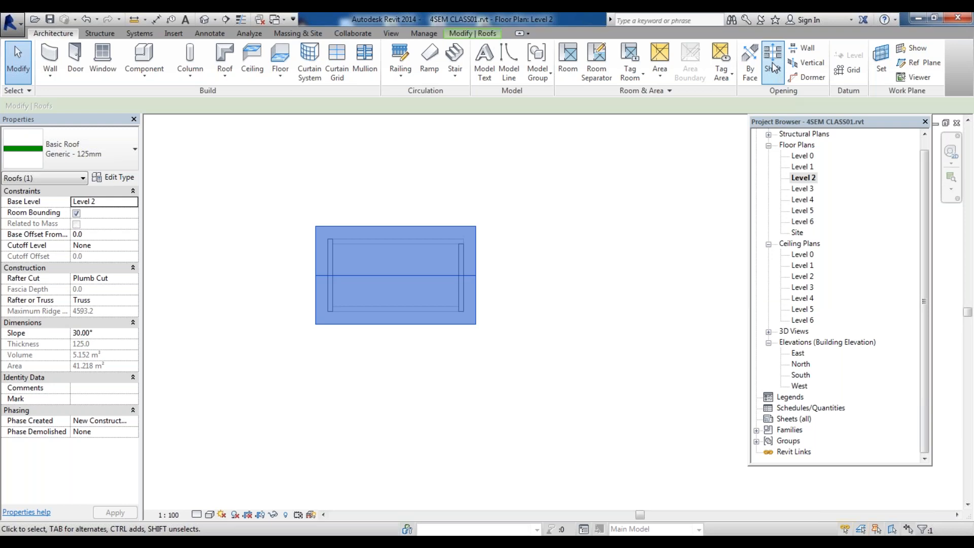
{"action": "left_click", "coordinate": [822, 64]}
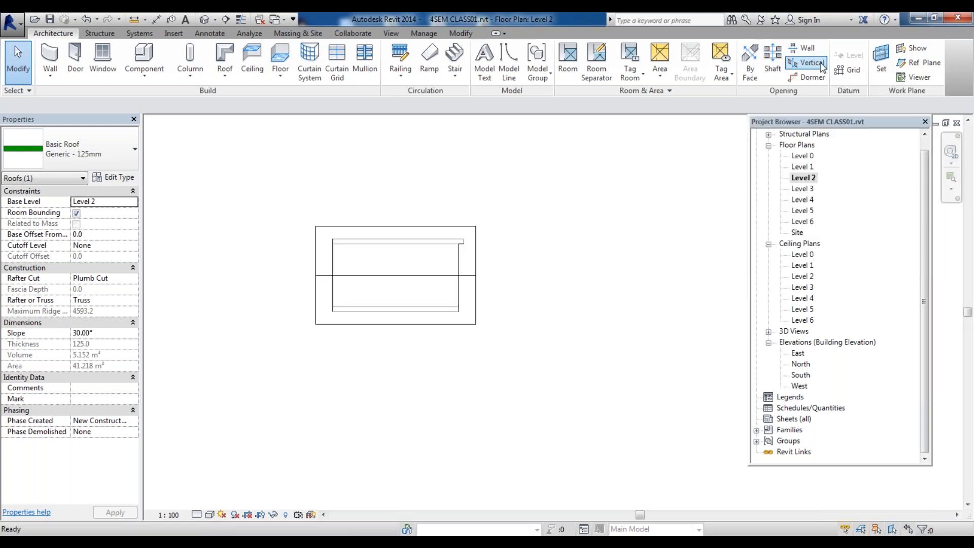
{"action": "left_click", "coordinate": [417, 260]}
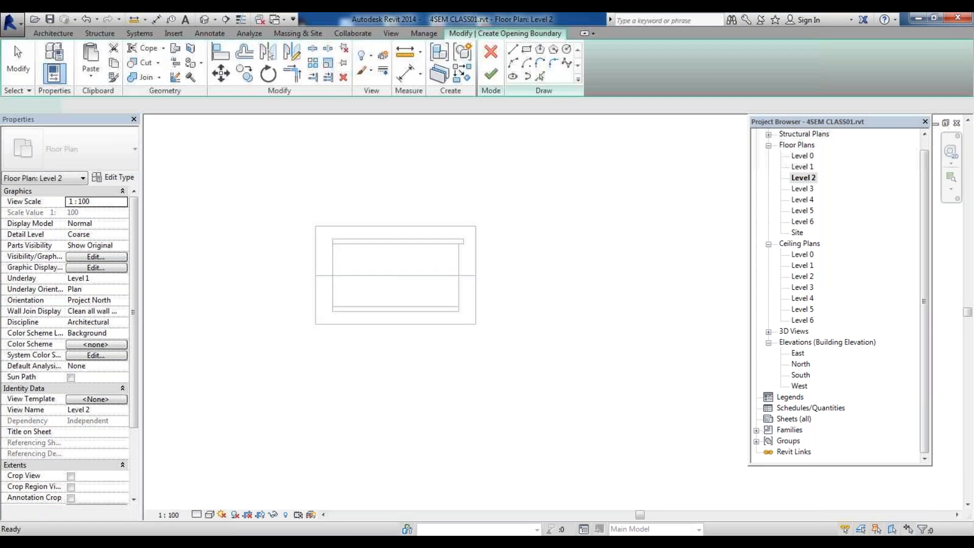
{"action": "left_click", "coordinate": [526, 50]}
{"action": "left_click", "coordinate": [429, 264]}
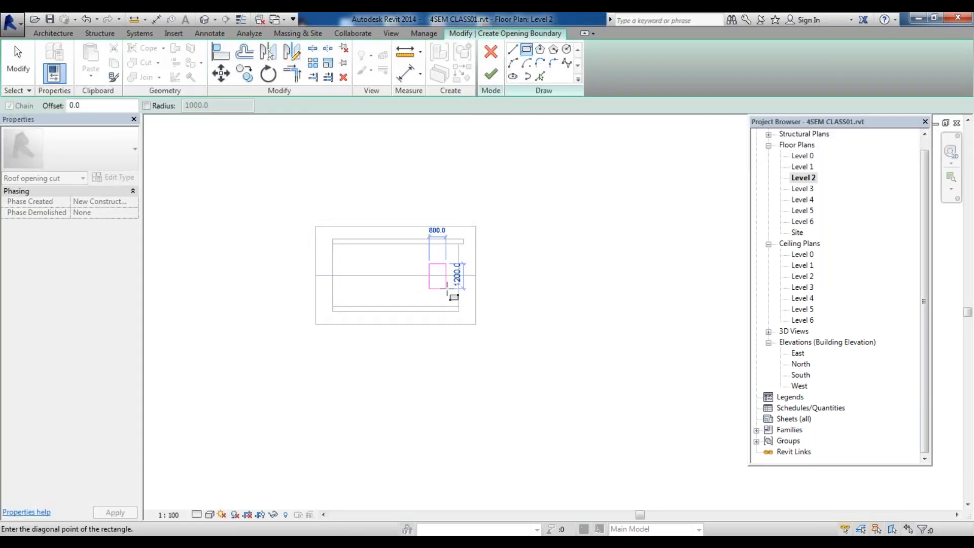
{"action": "left_click", "coordinate": [449, 287]}
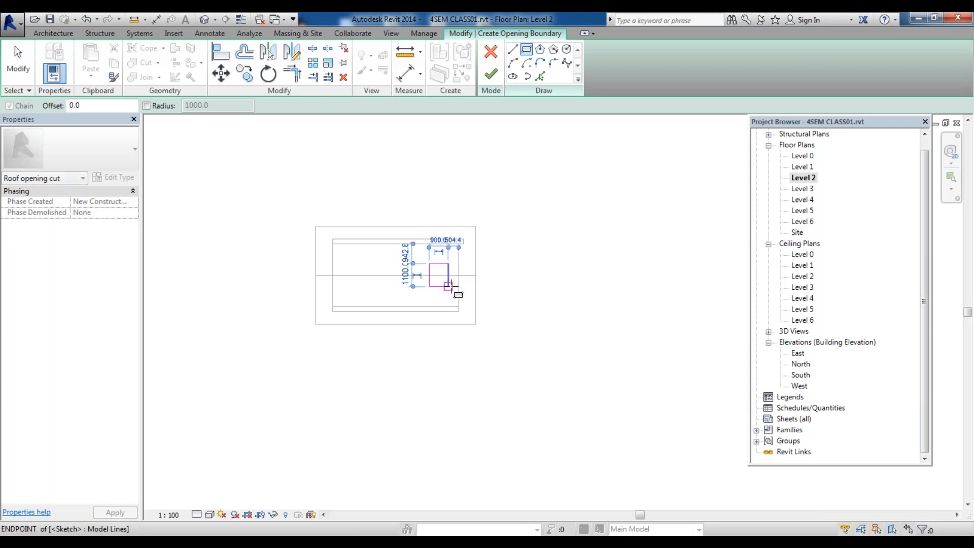
{"action": "left_click", "coordinate": [491, 74]}
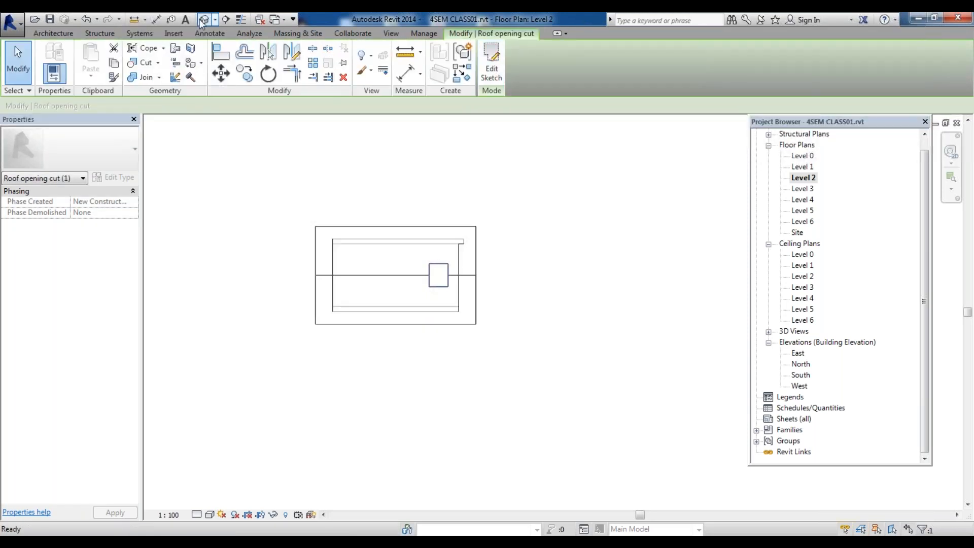
Undo the roof opening and discard its sketch
{"action": "left_click", "coordinate": [203, 20]}
{"action": "scroll", "coordinate": [464, 294], "scroll_direction": "up", "scroll_amount": 4}
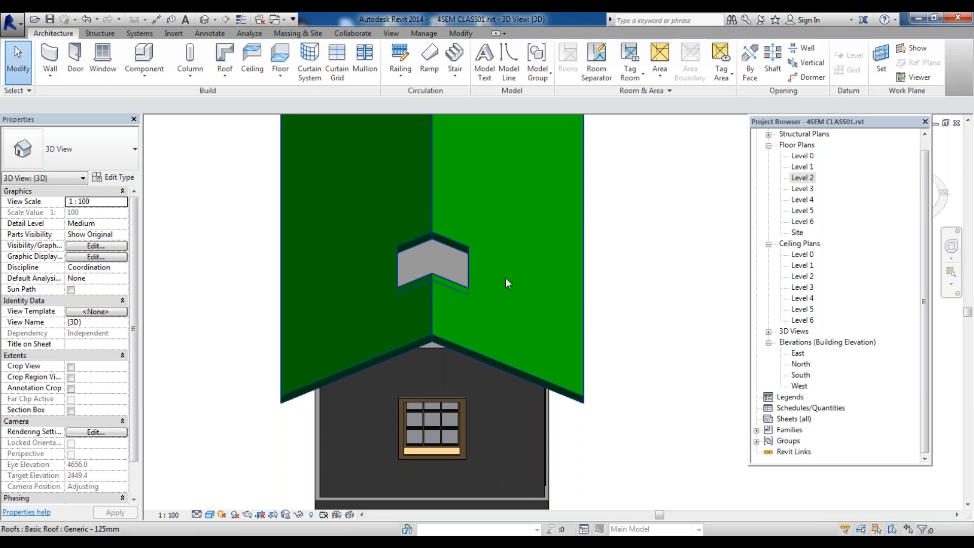
{"action": "key", "text": "ctrl+z"}
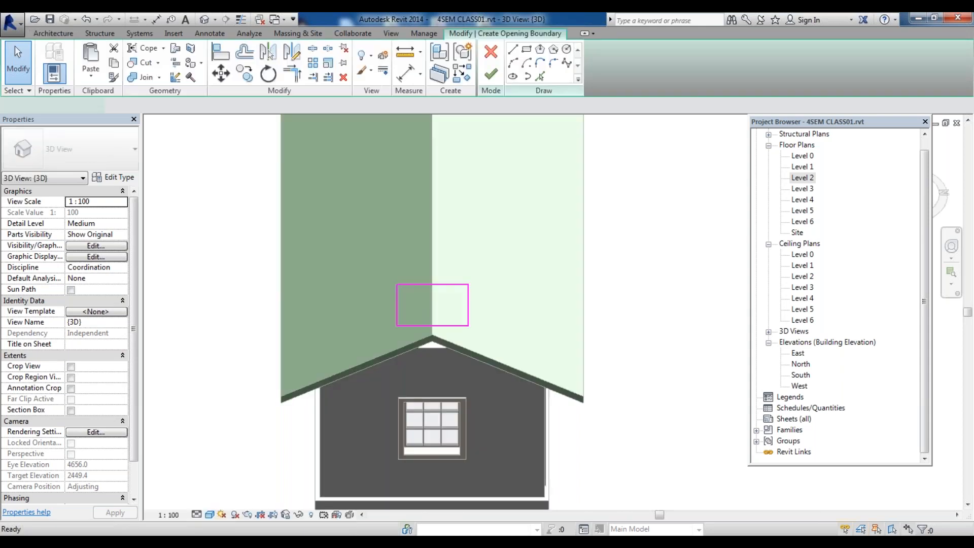
{"action": "key", "text": "ctrl+z"}
{"action": "left_click", "coordinate": [490, 75]}
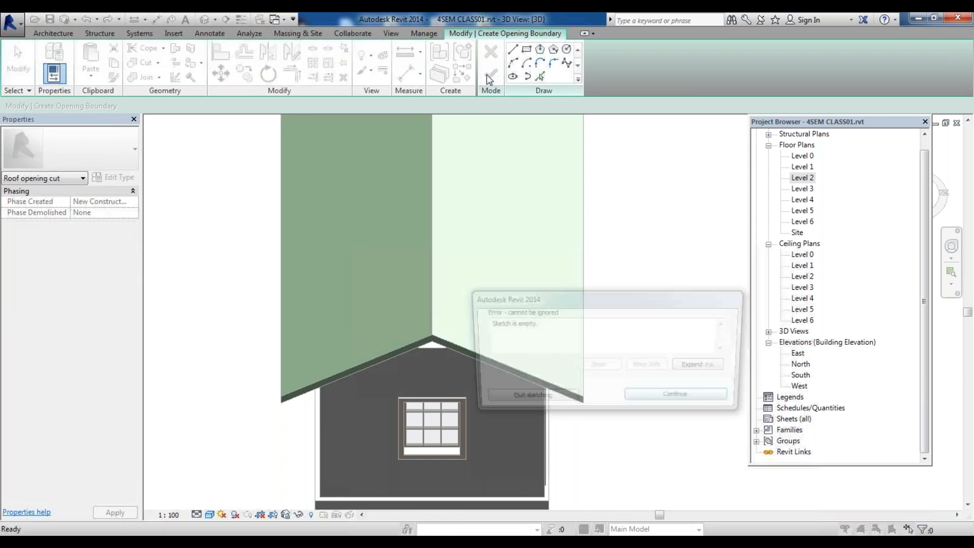
{"action": "left_click", "coordinate": [526, 400]}
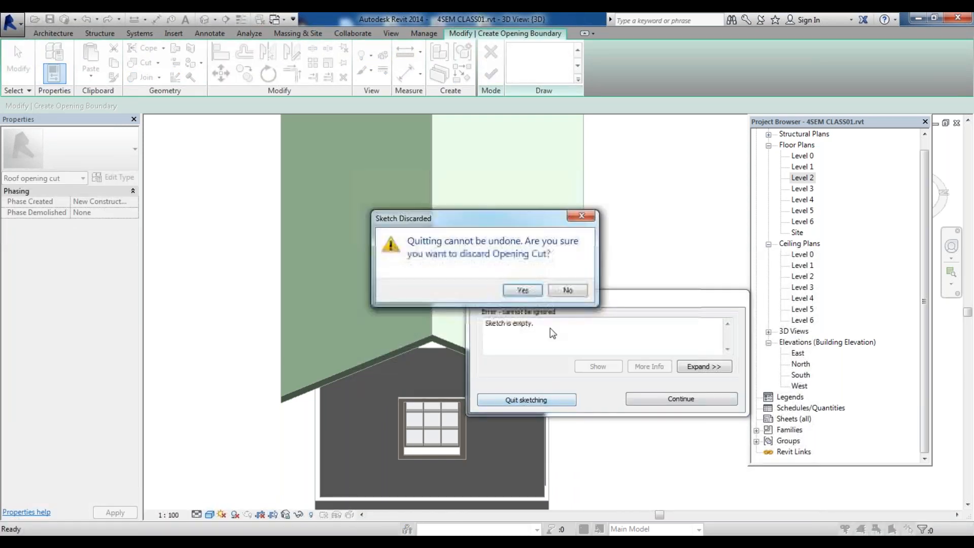
{"action": "left_click", "coordinate": [520, 290]}
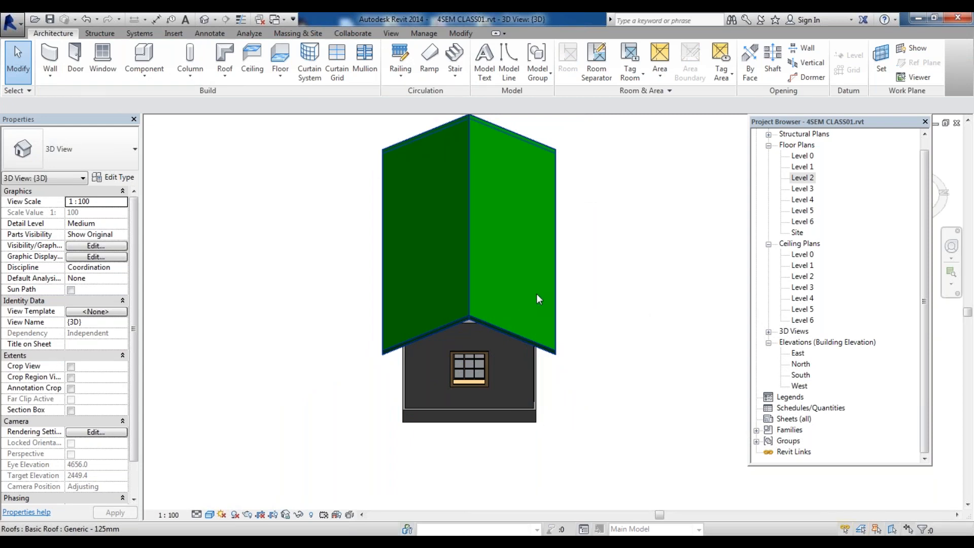
Examine the roof and gable wall in the 3D view
{"action": "scroll", "coordinate": [511, 279], "scroll_direction": "up", "scroll_amount": 2}
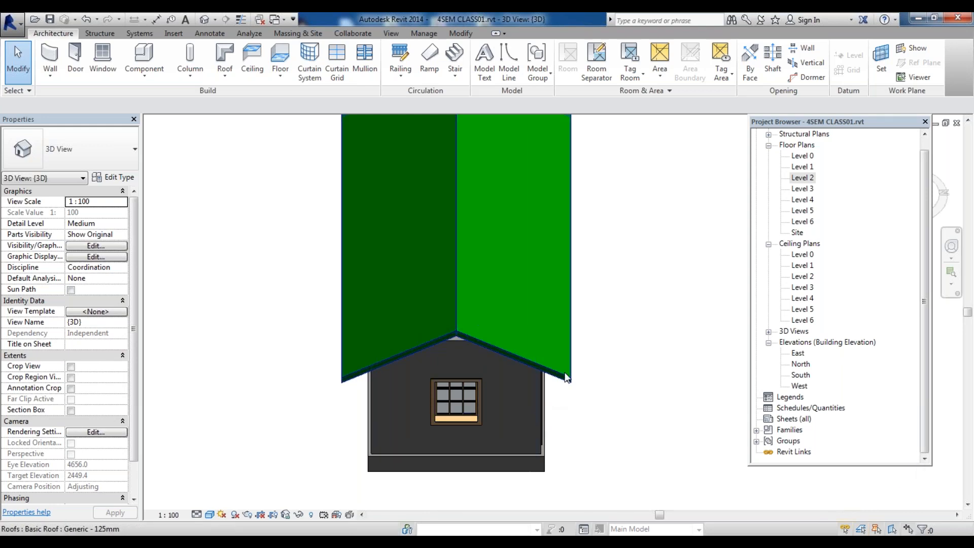
{"action": "scroll", "coordinate": [567, 377], "scroll_direction": "down", "scroll_amount": 4}
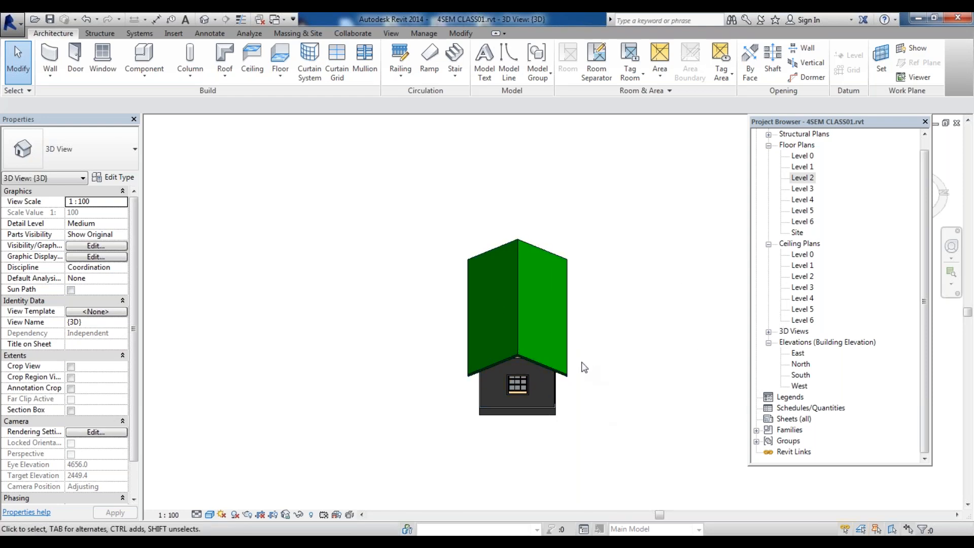
{"action": "scroll", "coordinate": [589, 366], "scroll_direction": "up", "scroll_amount": 3}
{"action": "scroll", "coordinate": [567, 360], "scroll_direction": "up", "scroll_amount": 2}
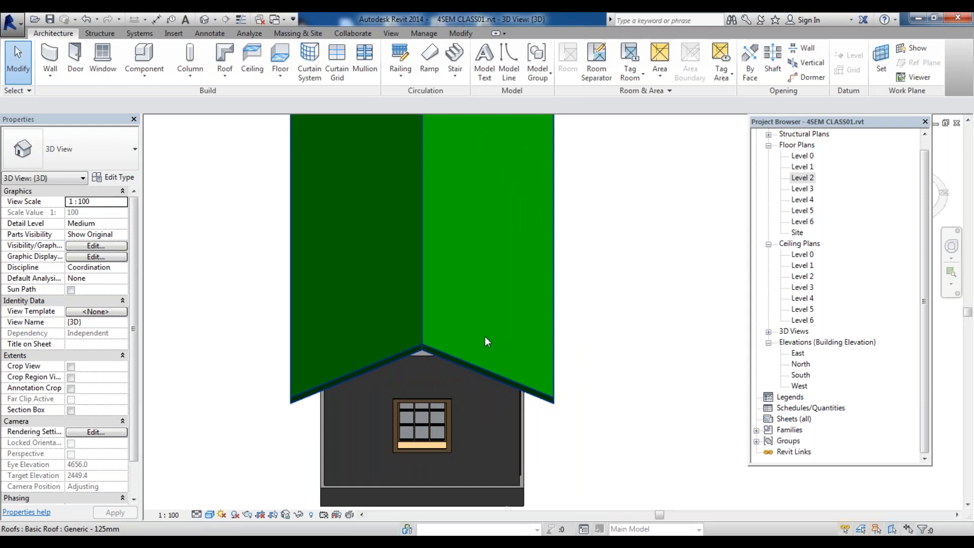
{"action": "left_click", "coordinate": [516, 383]}
{"action": "scroll", "coordinate": [442, 382], "scroll_direction": "down", "scroll_amount": 2}
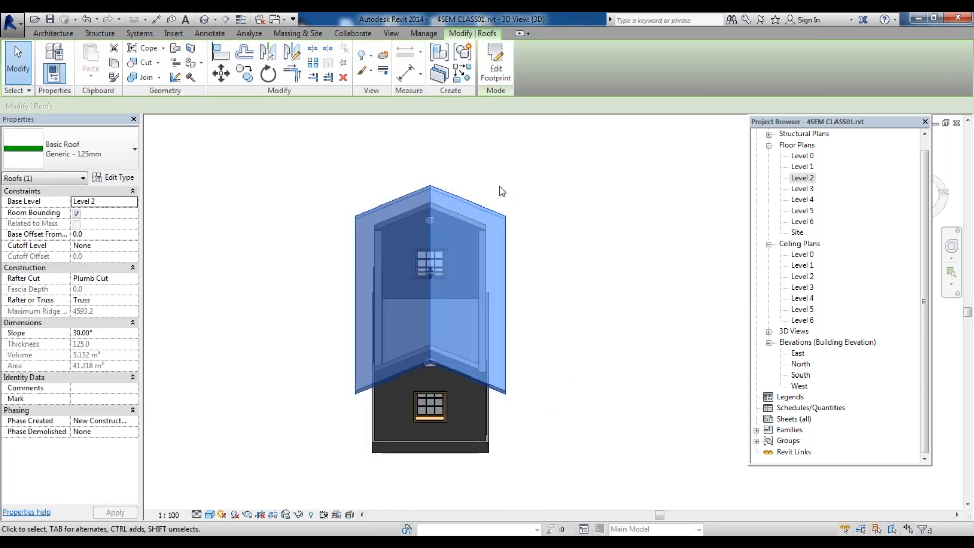
Select the roof and the wall beneath it to check their properties, then clear the selection
{"action": "left_click", "coordinate": [500, 192]}
{"action": "left_click", "coordinate": [432, 204]}
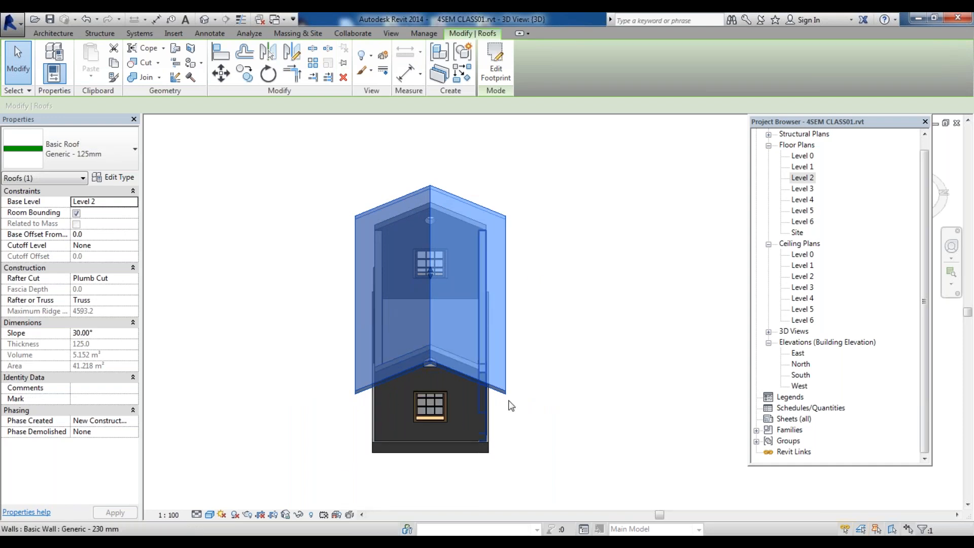
{"action": "scroll", "coordinate": [483, 419], "scroll_direction": "up", "scroll_amount": 1}
{"action": "scroll", "coordinate": [479, 456], "scroll_direction": "down", "scroll_amount": 2}
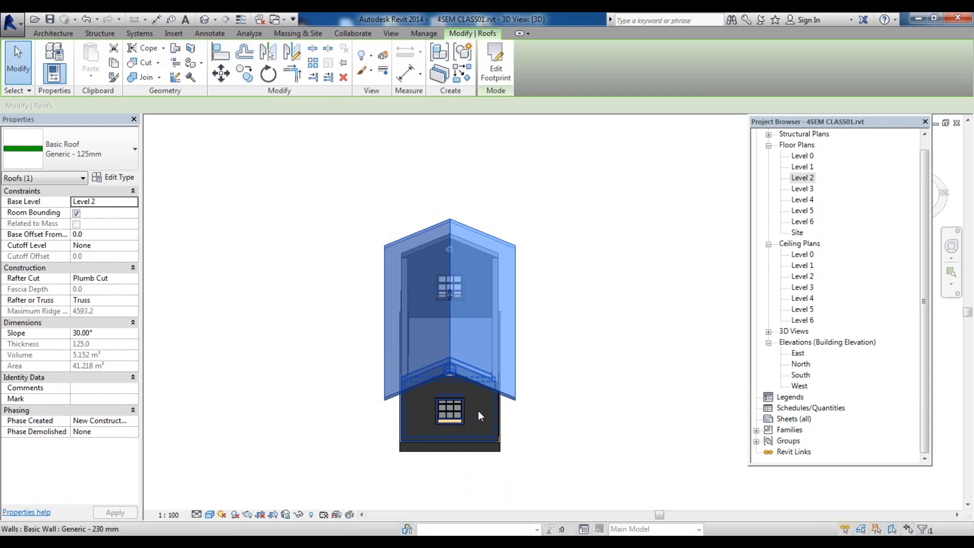
{"action": "left_click", "coordinate": [535, 365]}
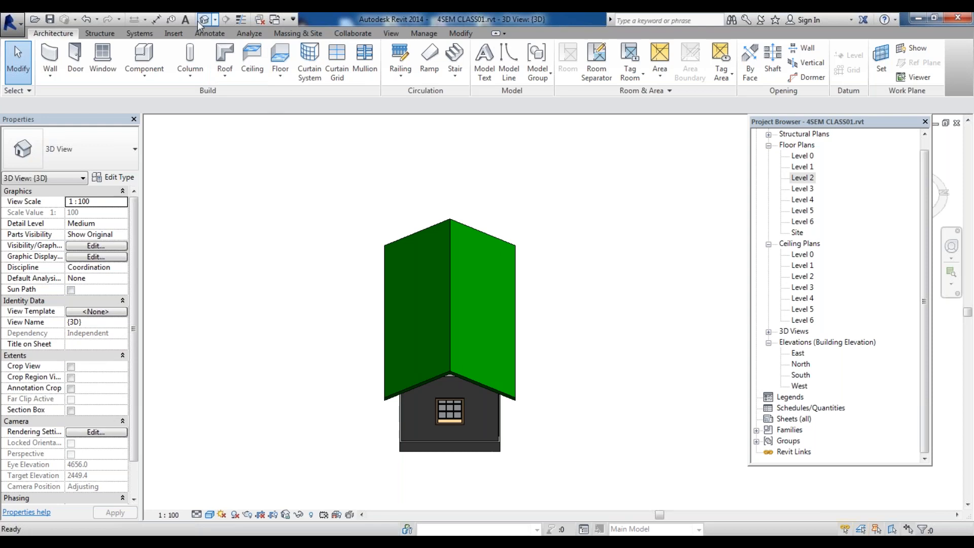
Move the Project Browser lower and switch the 3D view to a corner isometric to review the whole house
{"action": "left_click_drag", "start_coordinate": [821, 121], "coordinate": [836, 220]}
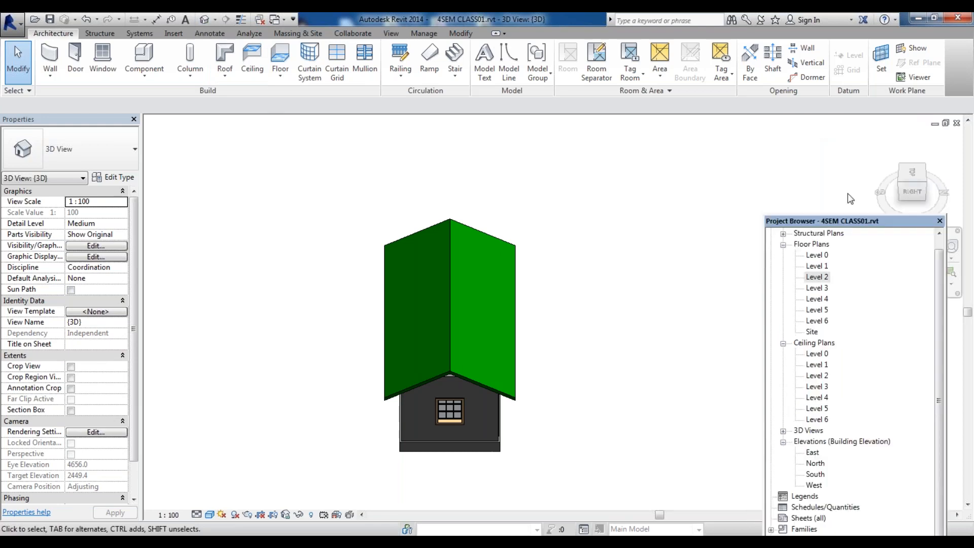
{"action": "left_click", "coordinate": [927, 182]}
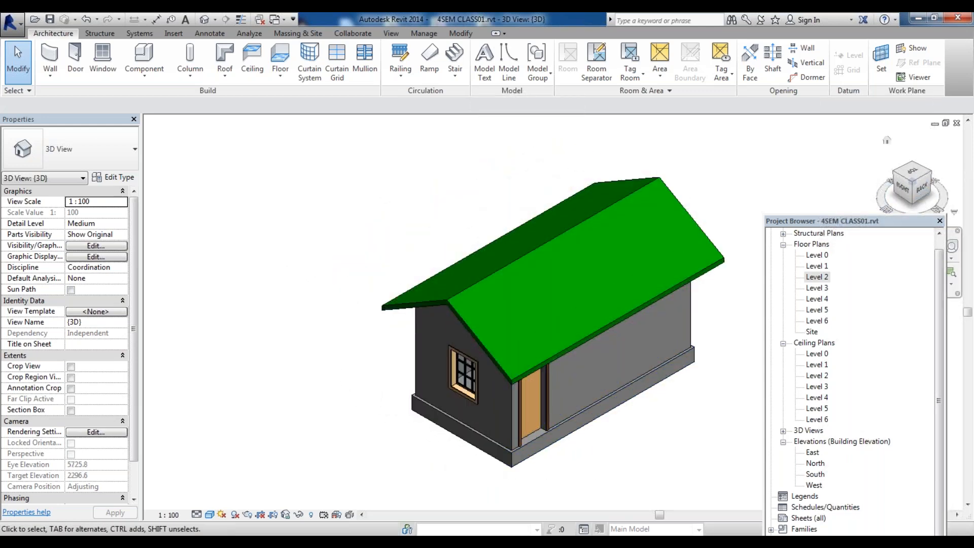
{"action": "left_click", "coordinate": [915, 166]}
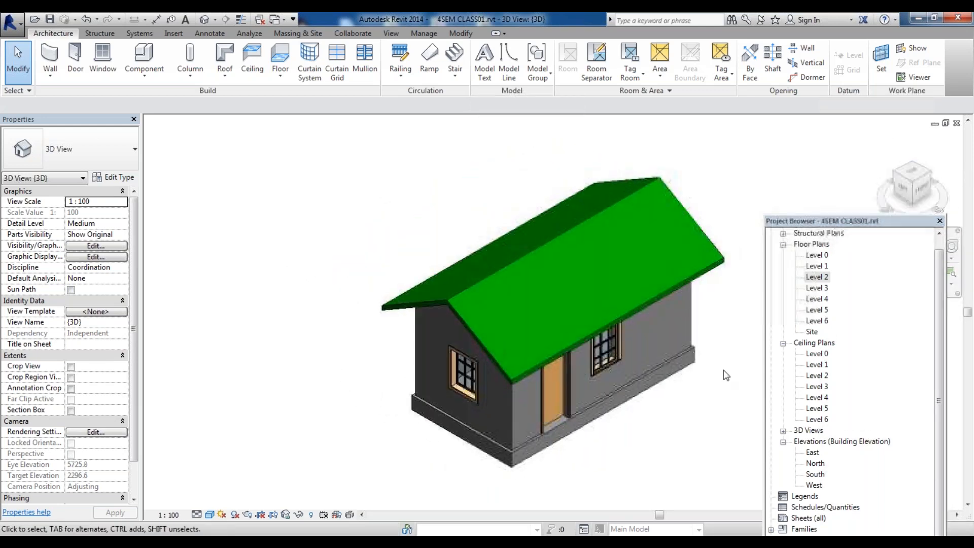
{"action": "scroll", "coordinate": [585, 464], "scroll_direction": "up", "scroll_amount": 2}
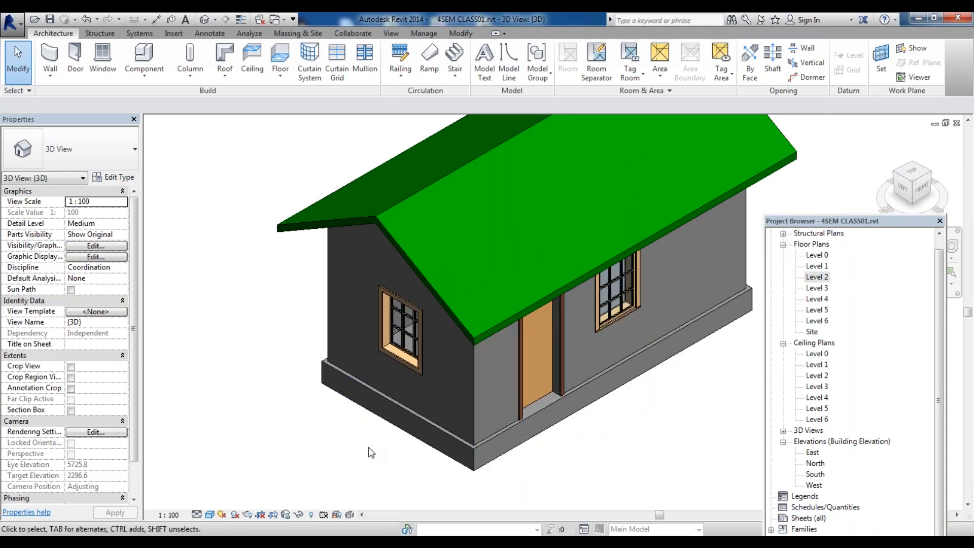
{"action": "scroll", "coordinate": [371, 427], "scroll_direction": "down", "scroll_amount": 2}
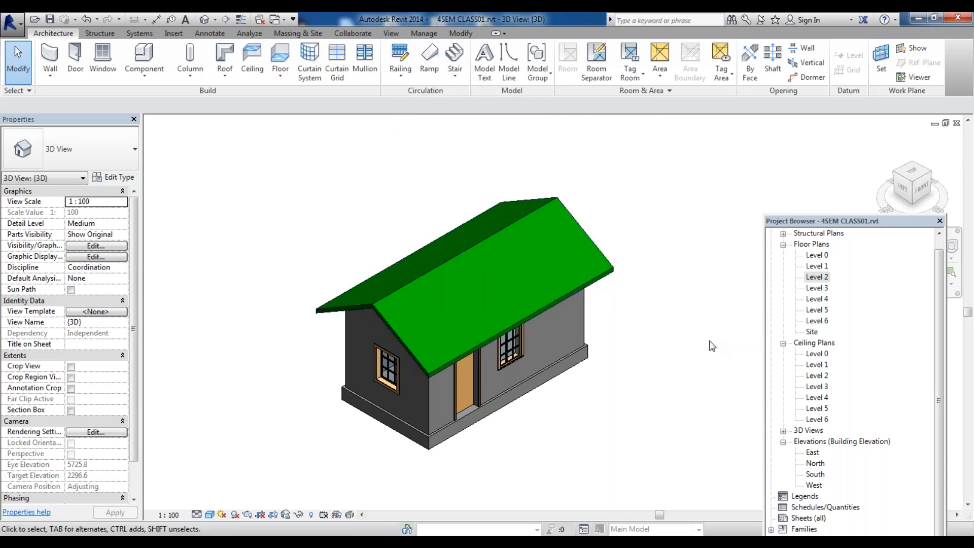
{"action": "scroll", "coordinate": [639, 330], "scroll_direction": "down", "scroll_amount": 1}
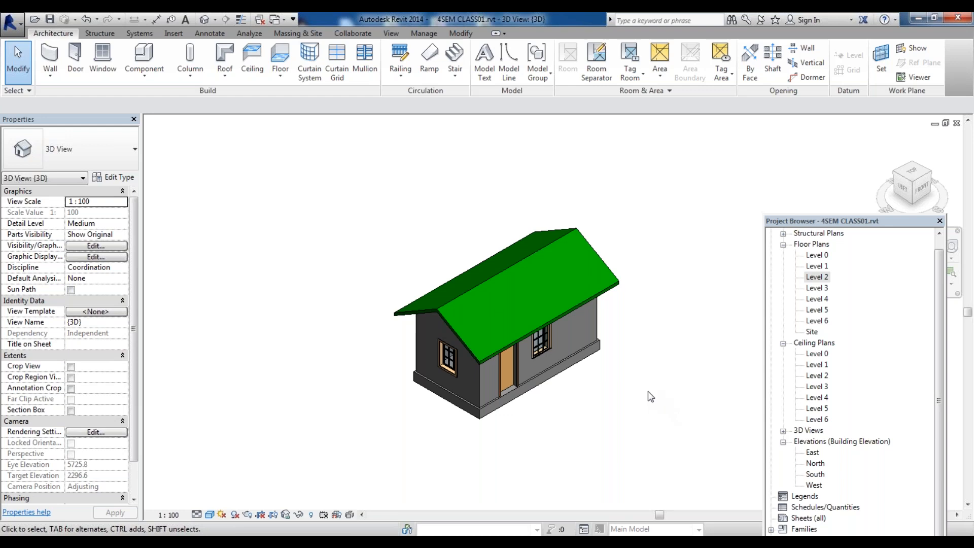
{"action": "scroll", "coordinate": [450, 376], "scroll_direction": "down", "scroll_amount": 1}
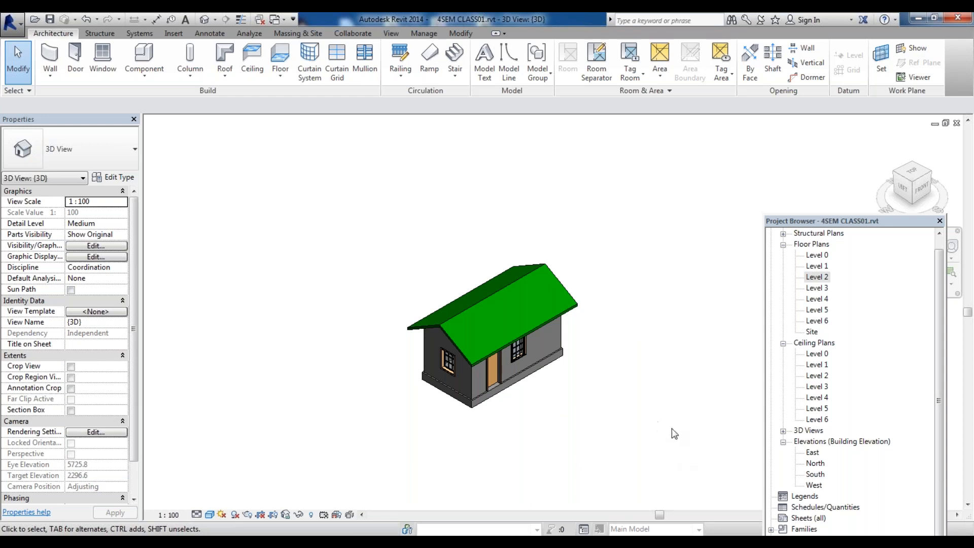
{"action": "scroll", "coordinate": [542, 343], "scroll_direction": "up", "scroll_amount": 2}
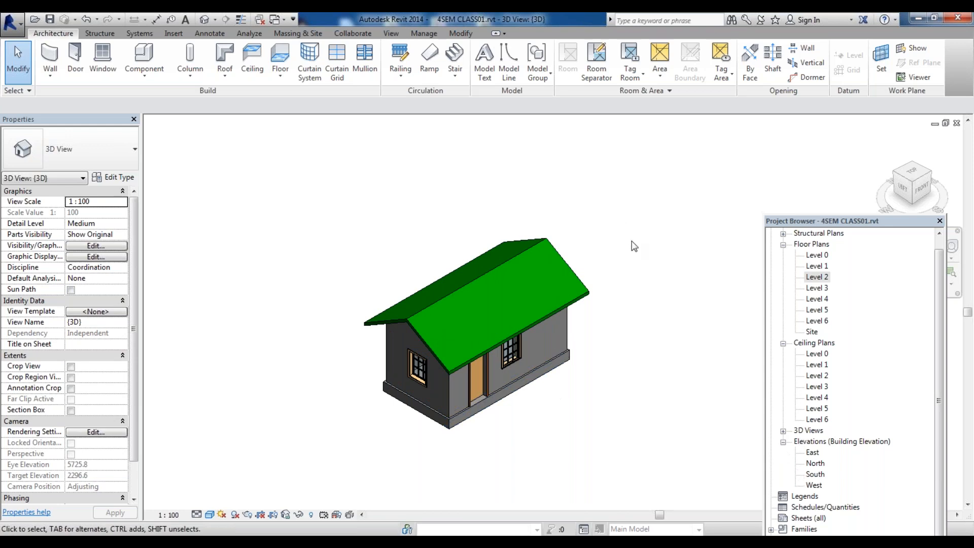
{"action": "scroll", "coordinate": [436, 426], "scroll_direction": "up", "scroll_amount": 2}
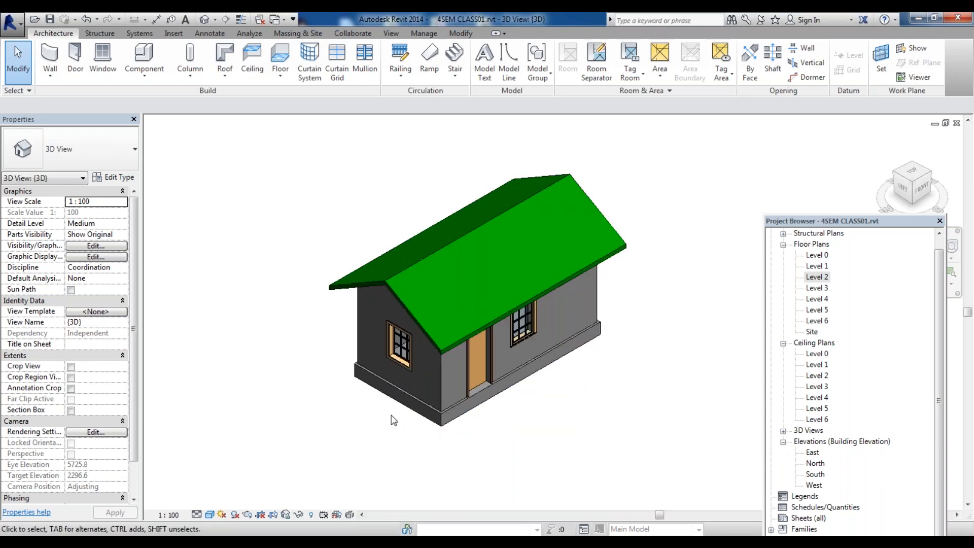